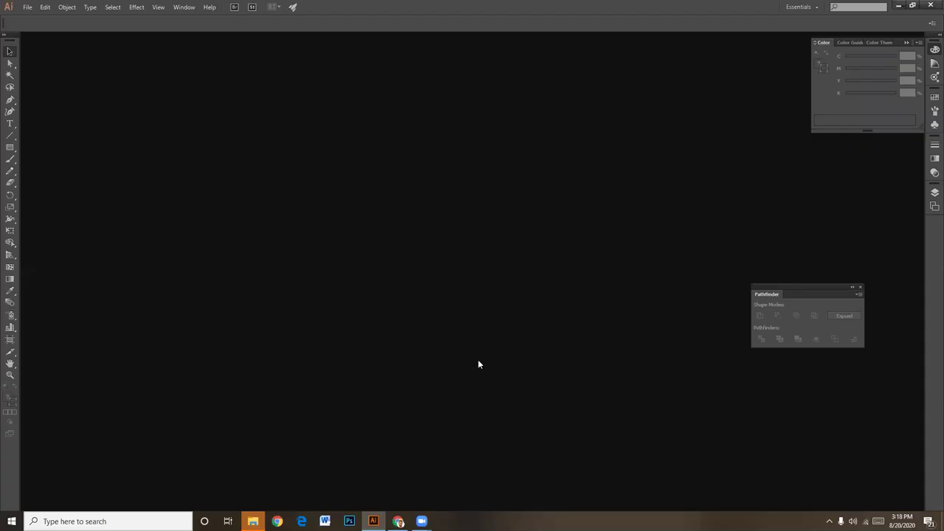
# - Start a new Illustrator document named 'Flyer design'
pyautogui.click(27, 7)
pyautogui.click(33, 19)
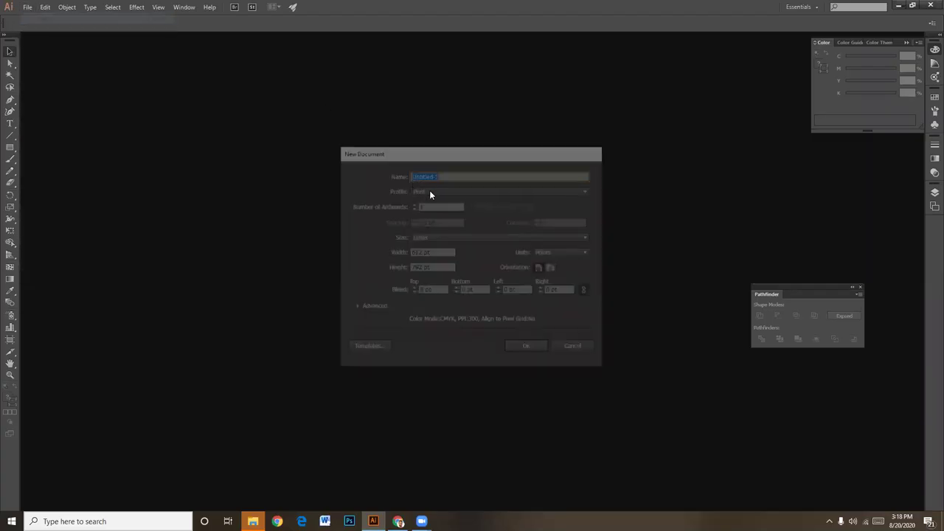
pyautogui.write('F')
pyautogui.rightClick(479, 177)
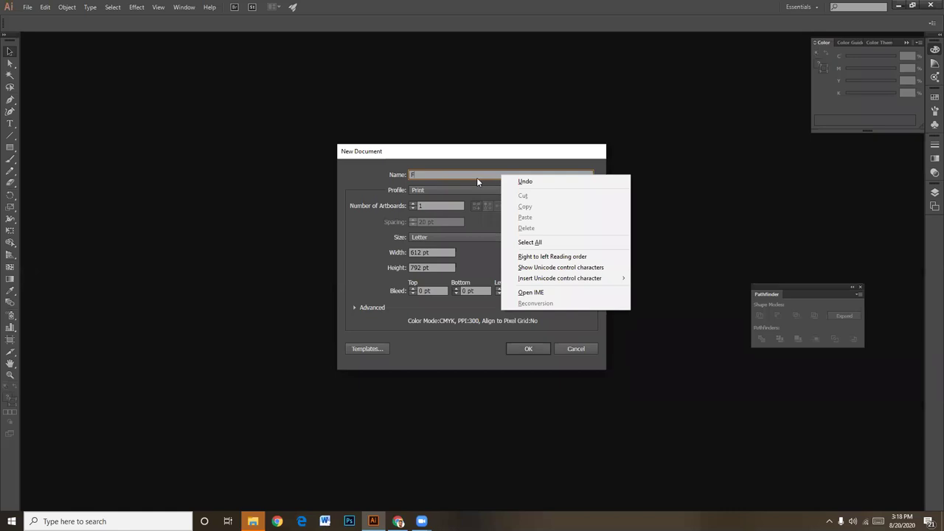
pyautogui.click(476, 177)
pyautogui.write('lyer ')
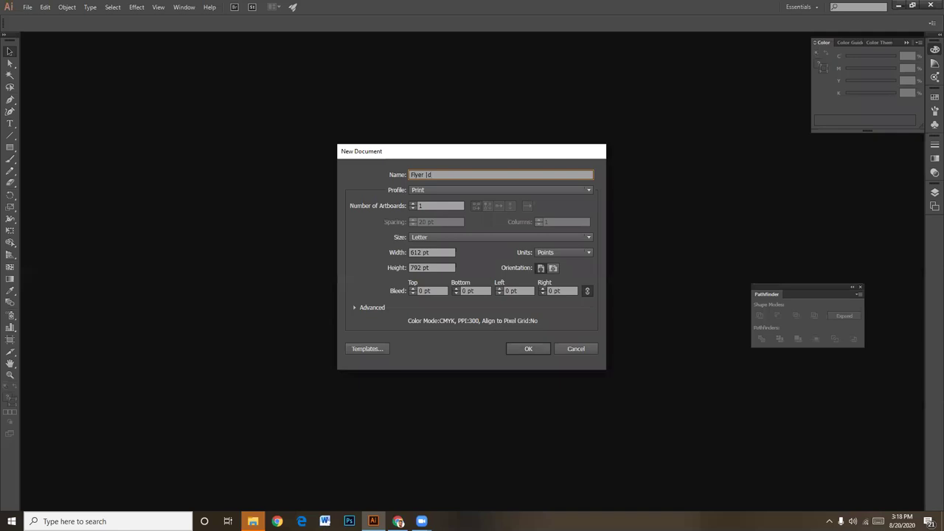
pyautogui.write('design')
# - Set the document to A4 in inches with a 3mm bleed, and create it
pyautogui.click(452, 237)
pyautogui.click(429, 294)
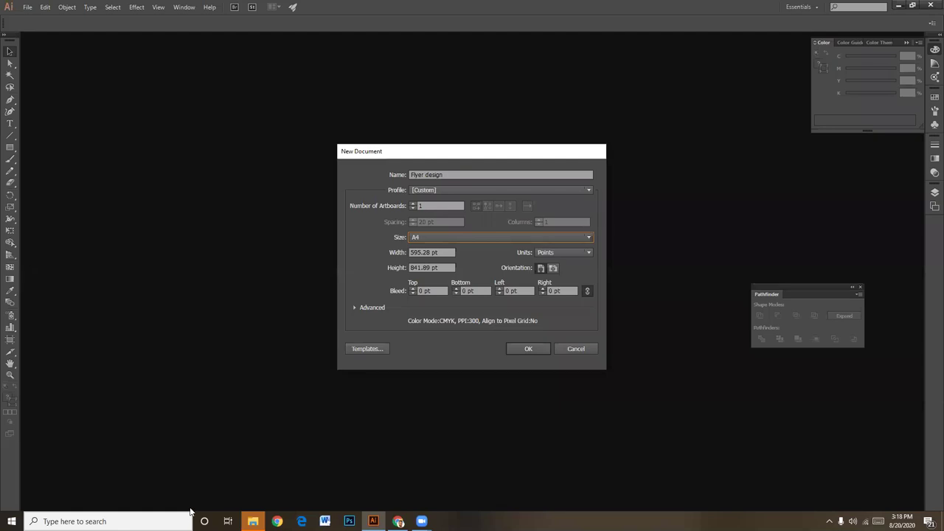
pyautogui.moveTo(499, 152); pyautogui.dragTo(534, 123)
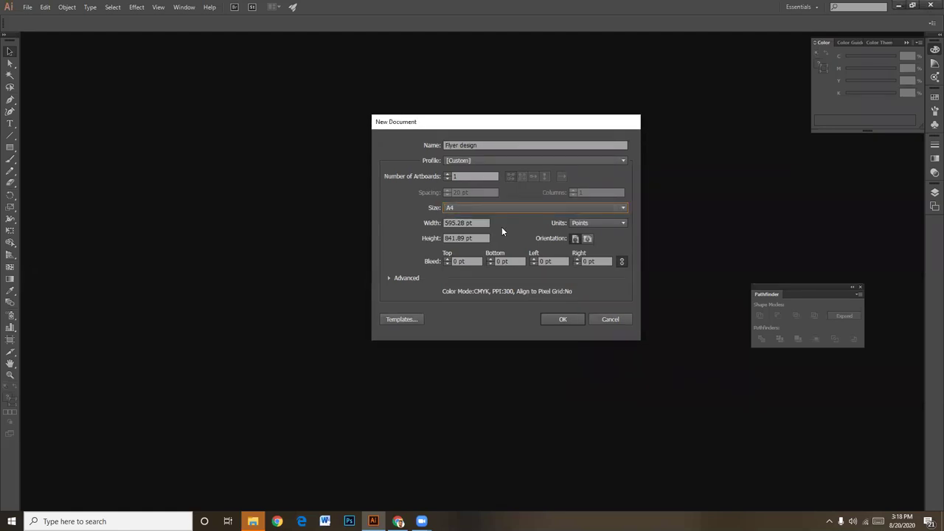
pyautogui.click(598, 223)
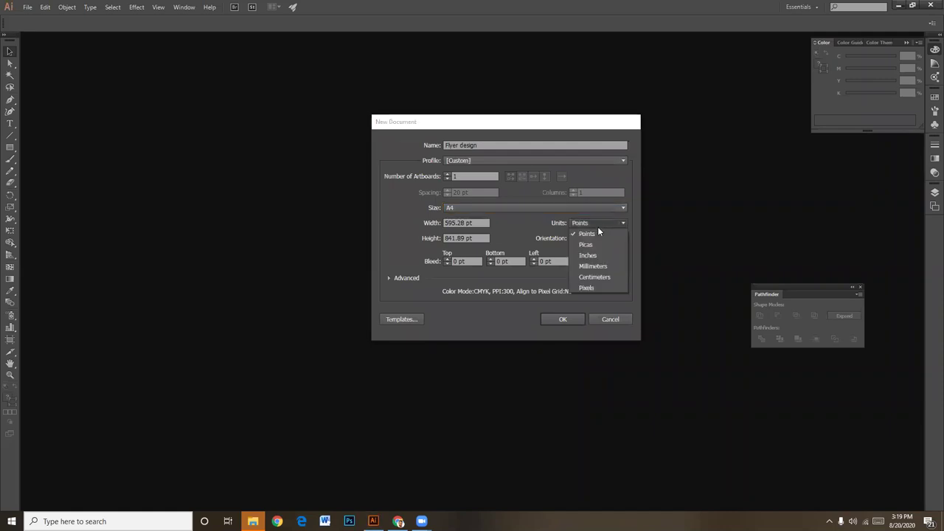
pyautogui.click(589, 255)
pyautogui.moveTo(465, 261); pyautogui.dragTo(452, 262)
pyautogui.write('3')
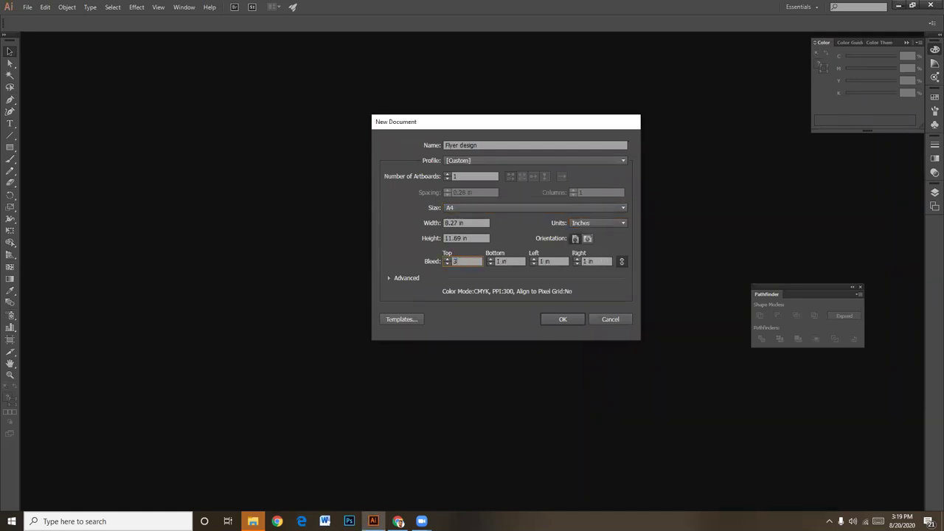
pyautogui.write('mm')
pyautogui.press('Return')
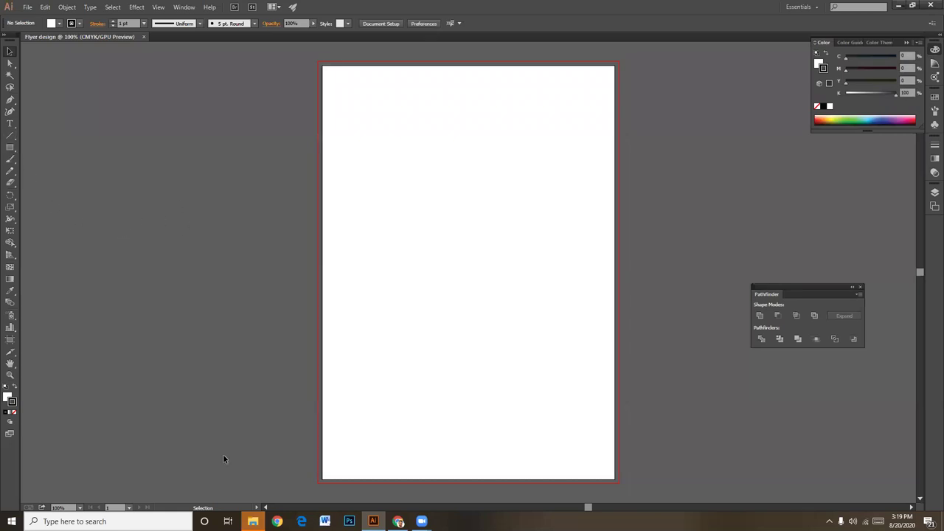
# - Bring Chrome to the front and select its address bar
pyautogui.click(252, 521)
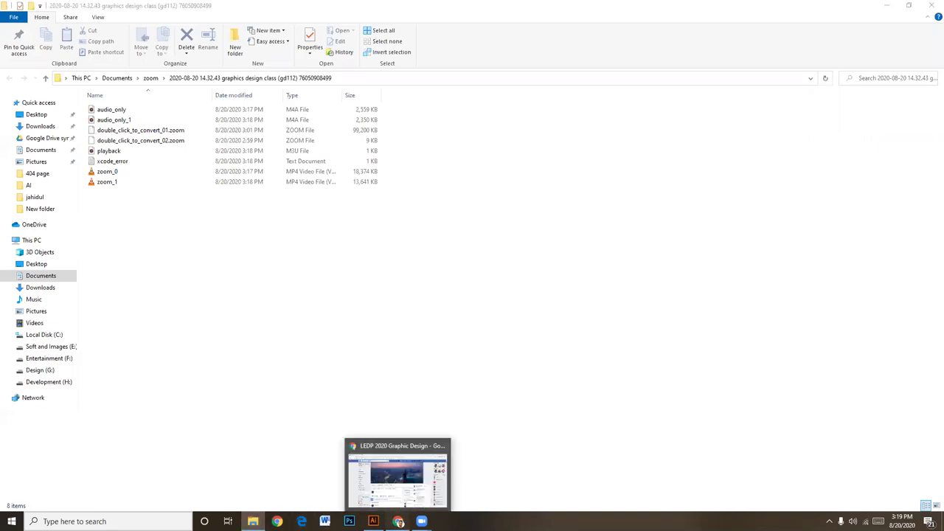
pyautogui.click(398, 479)
pyautogui.click(251, 25)
# - Load unsplash.com and search for 'gym' photos
pyautogui.write('un')
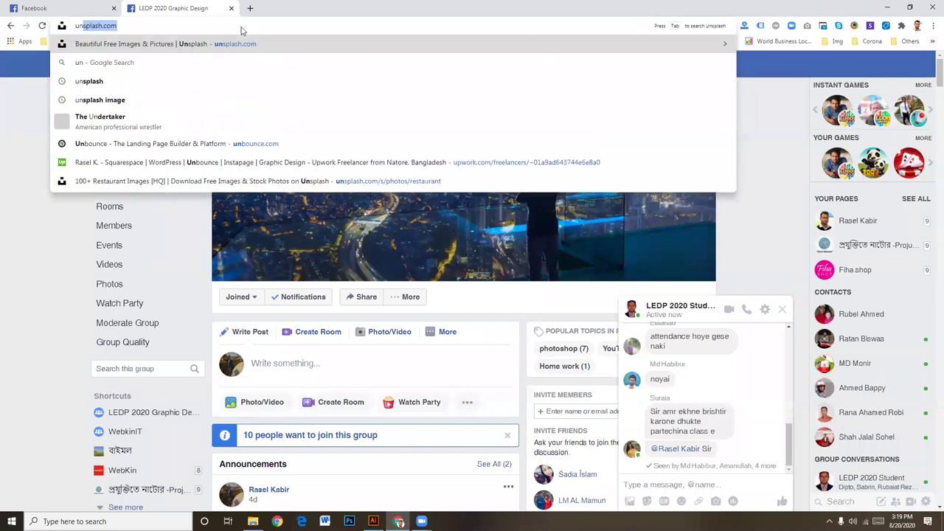
pyautogui.press('Return')
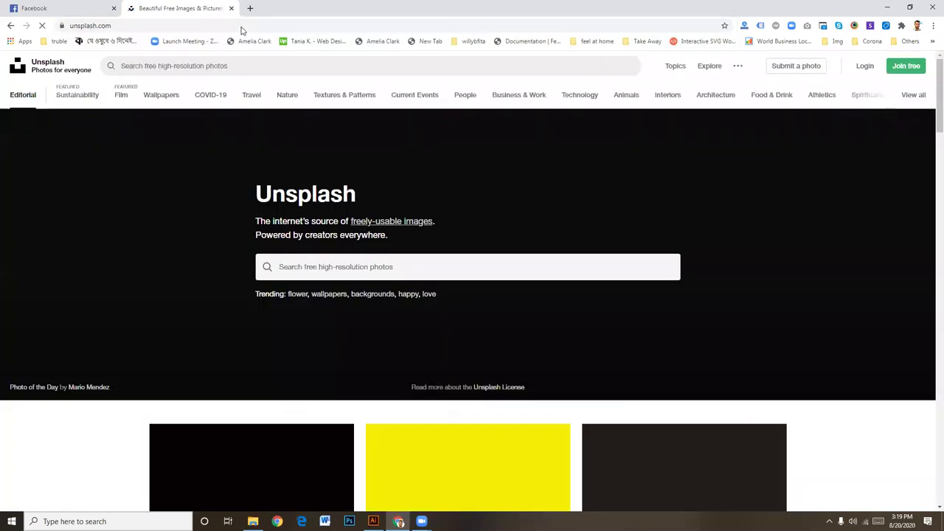
pyautogui.click(402, 270)
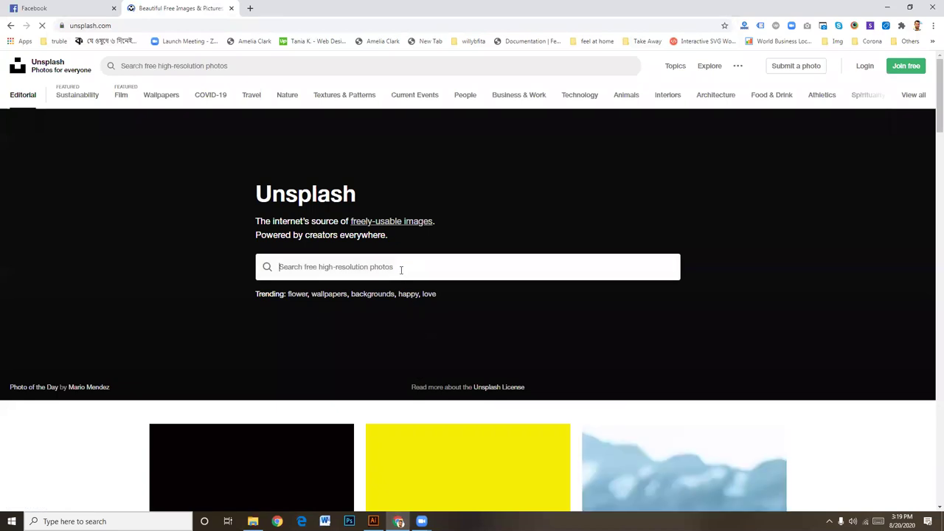
pyautogui.write('gyp')
pyautogui.press('BackSpace')
pyautogui.write('m')
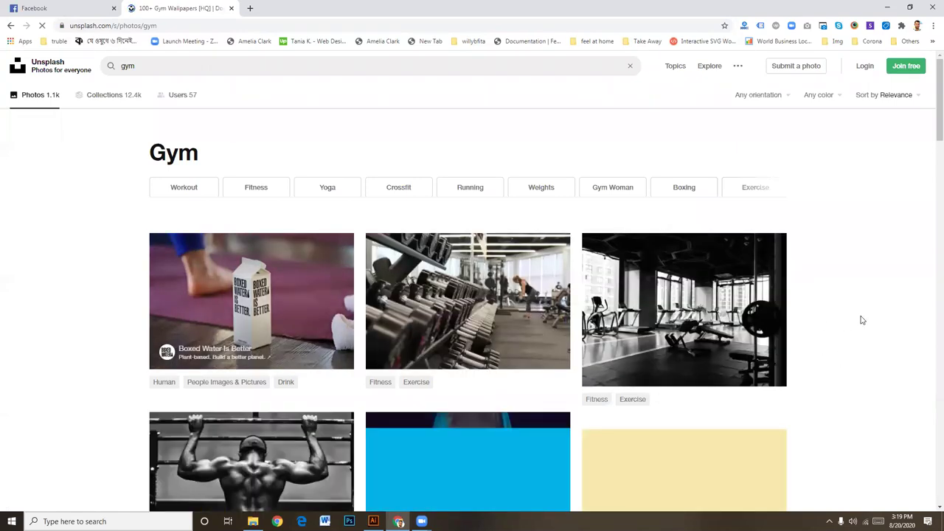
# - Browse the gym results and preview a barbell lifting photo
pyautogui.scroll(-4, 862, 320)
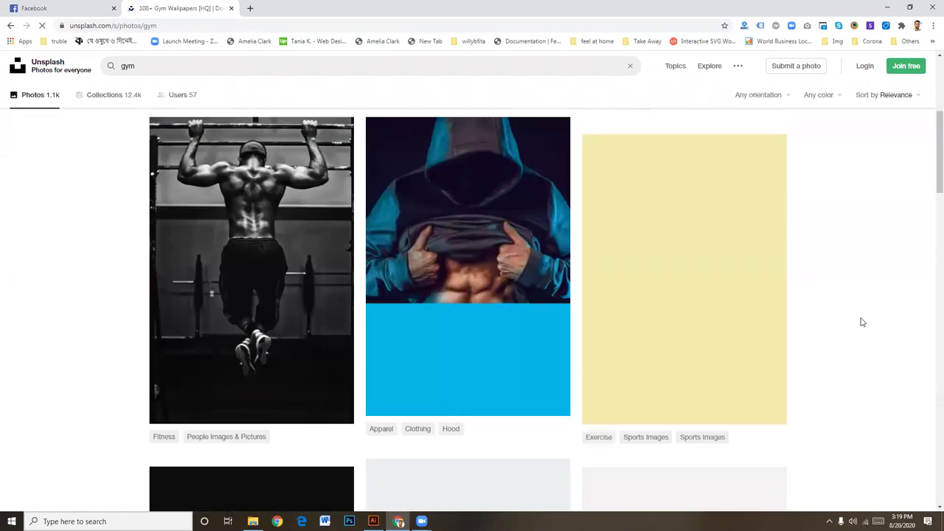
pyautogui.scroll(-2, 862, 322)
pyautogui.scroll(5, 862, 322)
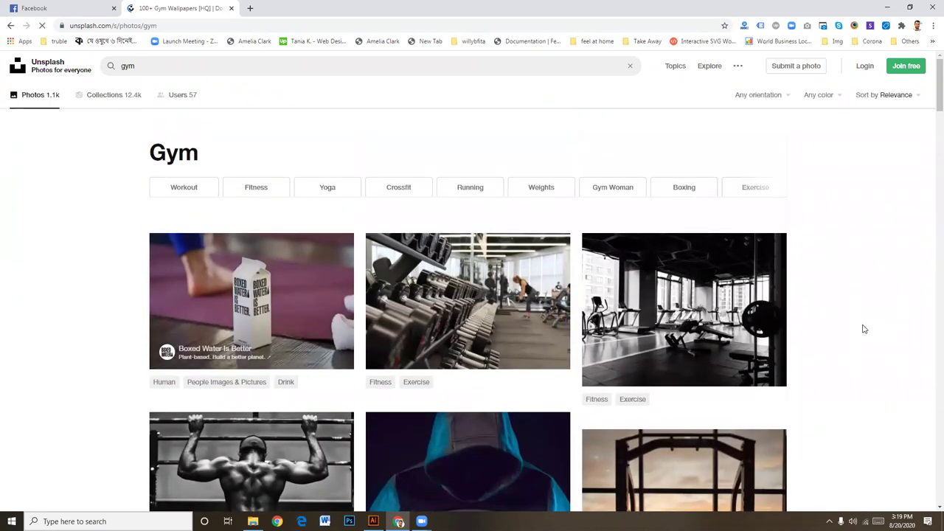
pyautogui.scroll(-4, 864, 329)
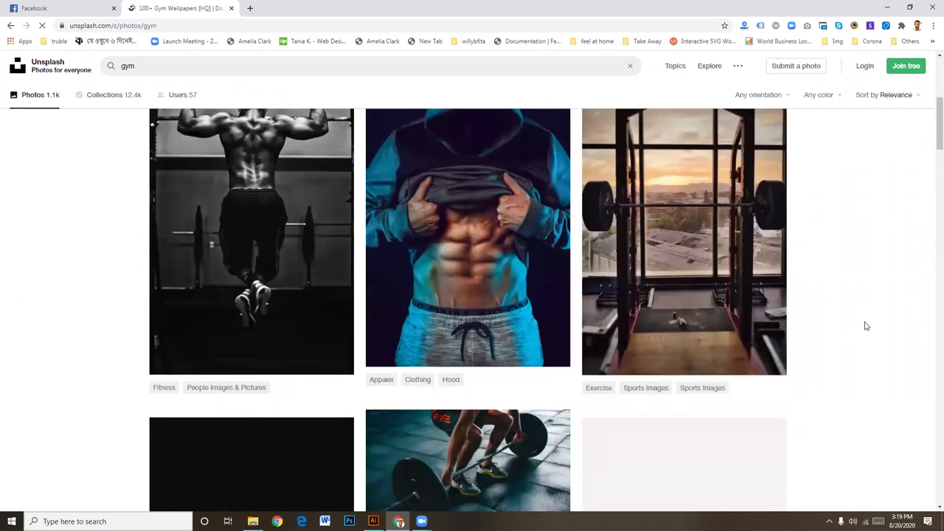
pyautogui.scroll(-5, 864, 328)
pyautogui.scroll(1, 866, 326)
pyautogui.scroll(2, 866, 326)
pyautogui.scroll(-5, 866, 326)
pyautogui.scroll(-6, 866, 326)
pyautogui.scroll(6, 865, 326)
pyautogui.scroll(6, 865, 326)
pyautogui.scroll(2, 865, 326)
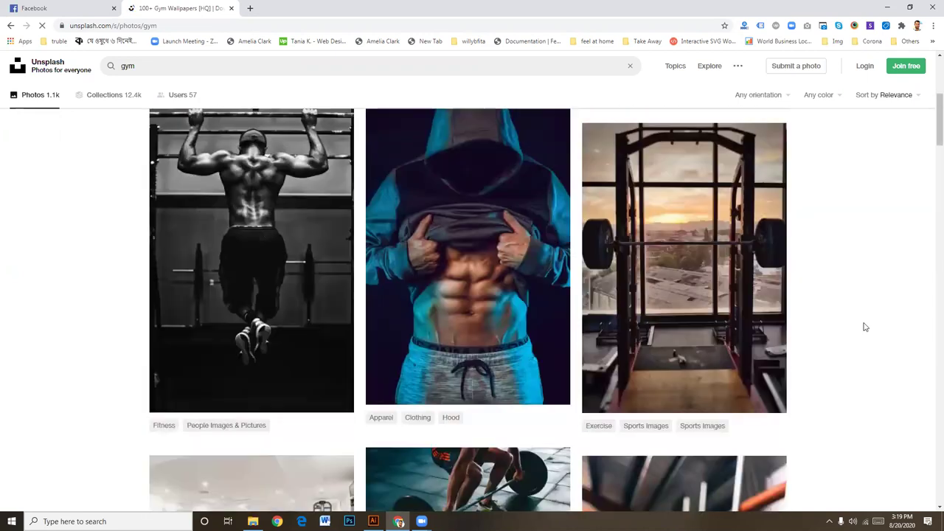
pyautogui.scroll(-4, 865, 327)
pyautogui.scroll(-1, 865, 327)
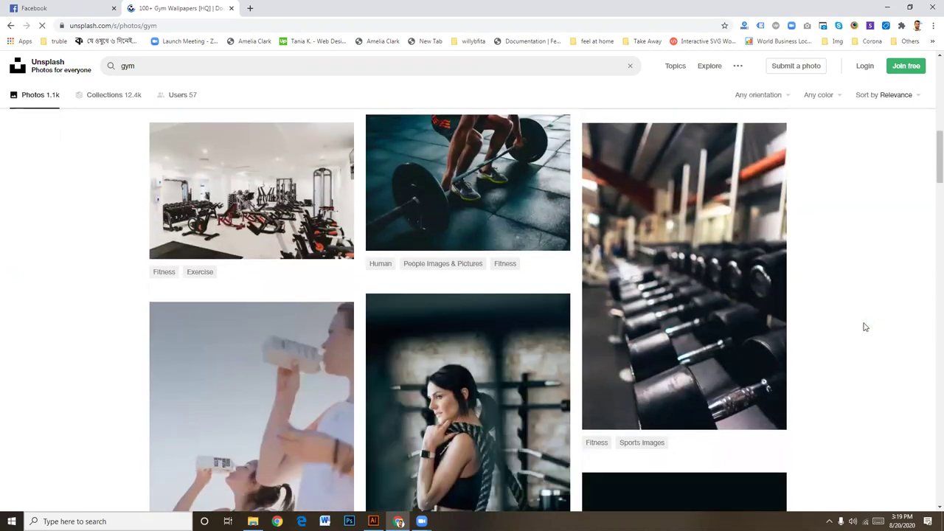
pyautogui.scroll(-4, 865, 328)
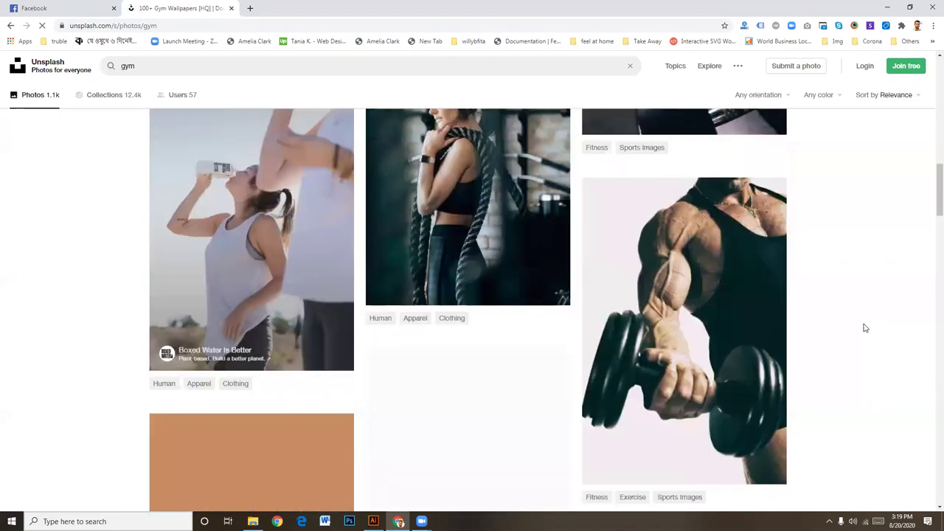
pyautogui.scroll(3, 865, 327)
pyautogui.click(388, 157)
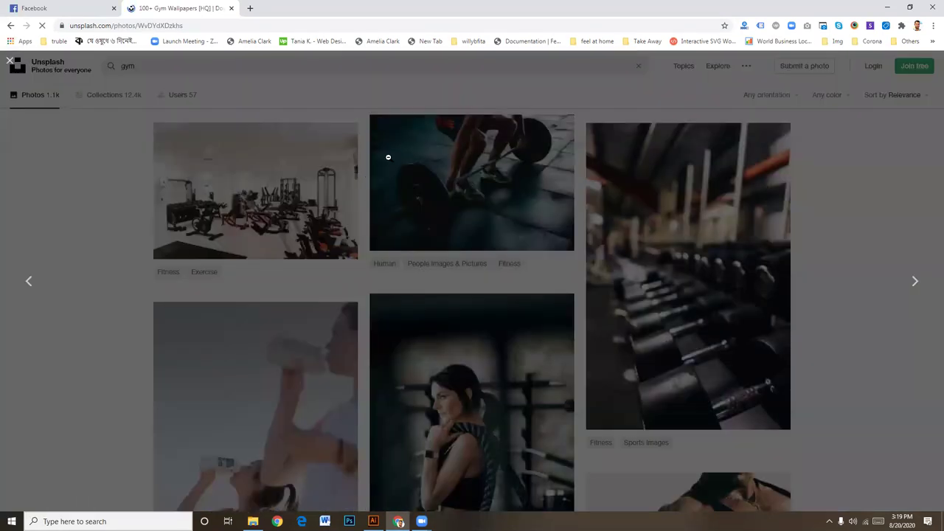
pyautogui.click(443, 182)
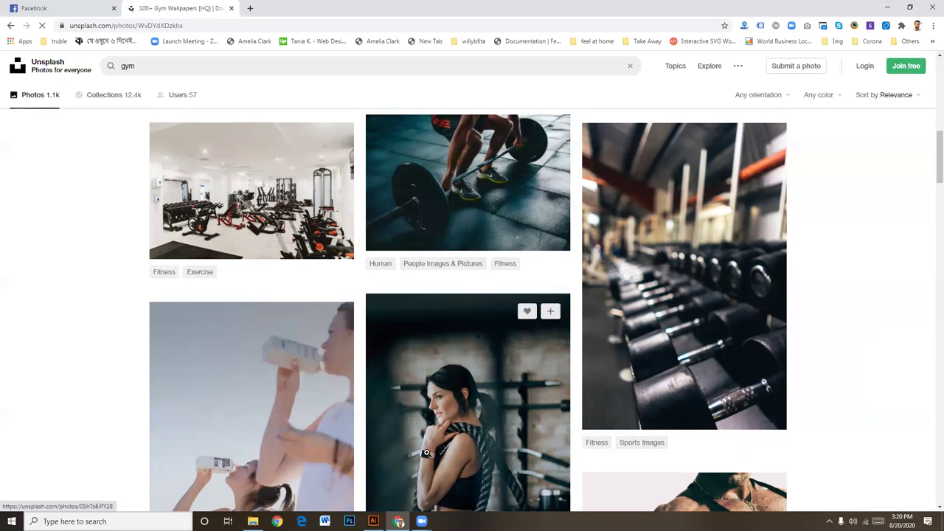
# - Back in Illustrator, draw a header rectangle across the top of the artboard
pyautogui.click(373, 521)
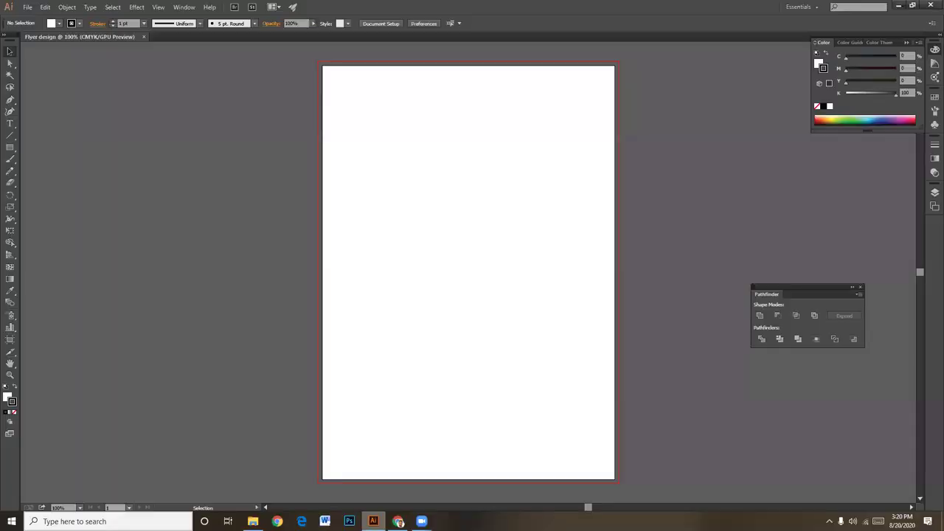
pyautogui.click(9, 147)
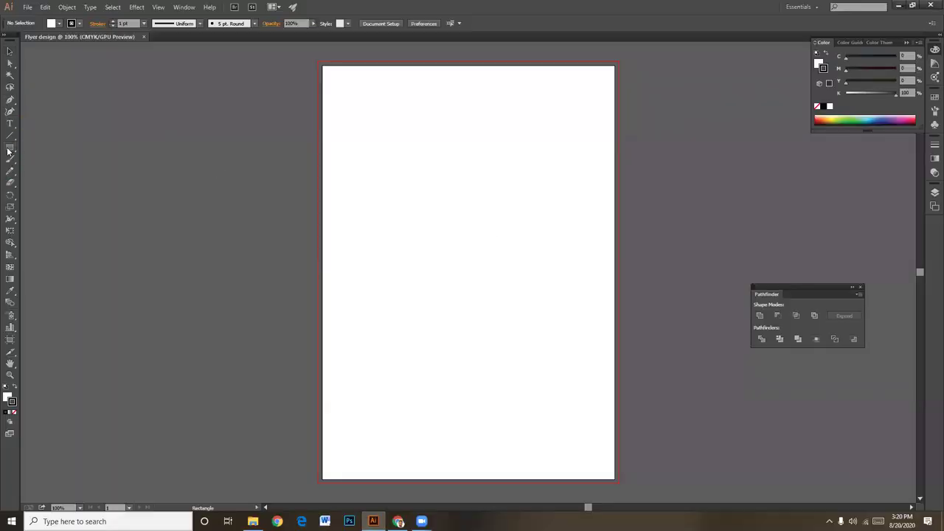
pyautogui.moveTo(305, 61); pyautogui.dragTo(625, 176)
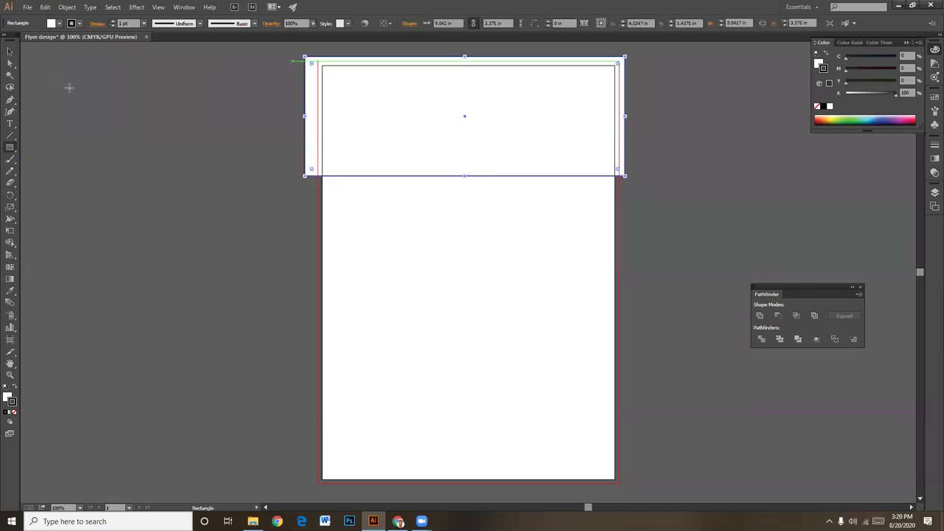
pyautogui.click(10, 51)
pyautogui.hotkey('ctrl', '+')
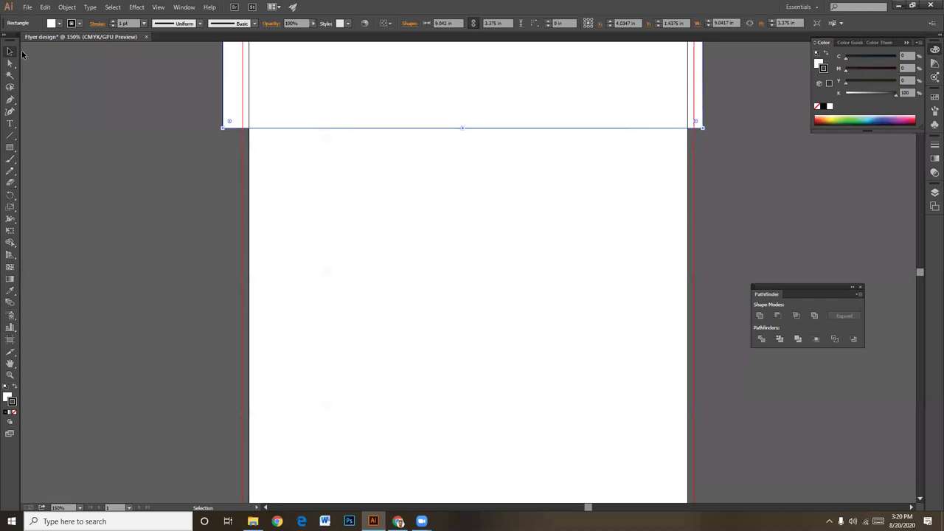
pyautogui.scroll(4, 318, 226)
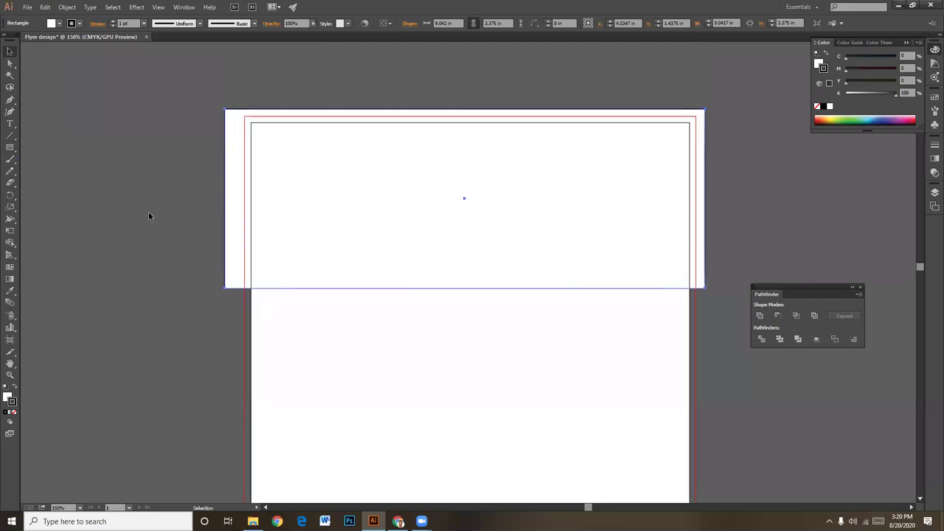
pyautogui.click(329, 197)
# - Give the header rectangle a cyan (C=100) fill with no stroke
pyautogui.click(881, 96)
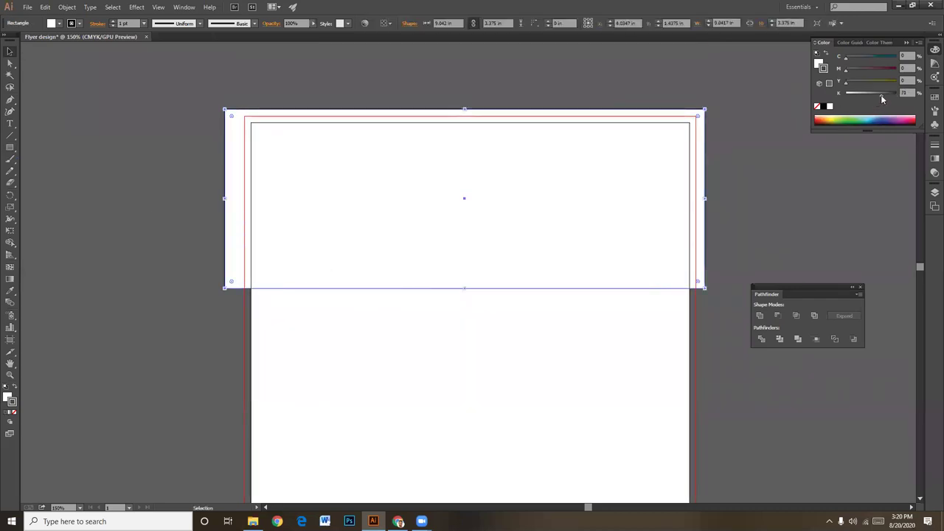
pyautogui.click(15, 413)
pyautogui.click(7, 396)
pyautogui.moveTo(881, 58); pyautogui.dragTo(897, 58)
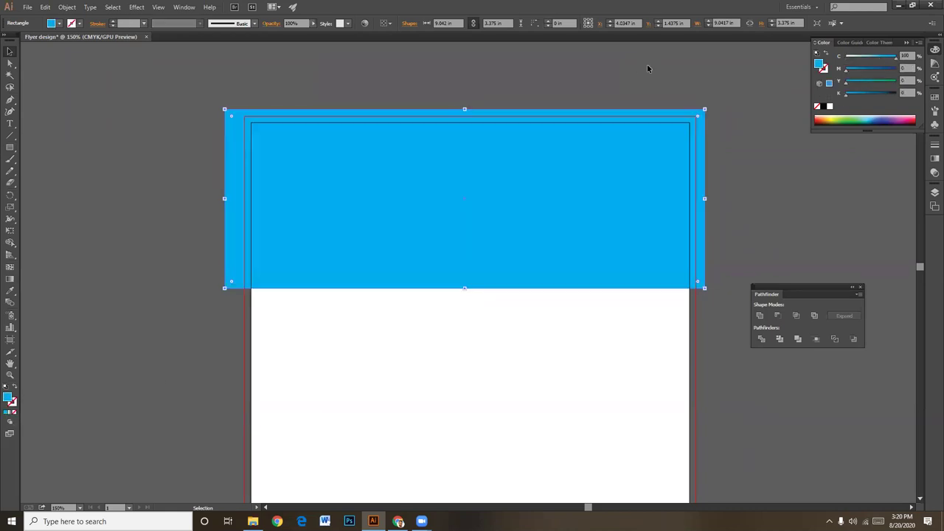
pyautogui.click(612, 74)
pyautogui.press('space')
pyautogui.moveTo(382, 371); pyautogui.dragTo(416, 350)
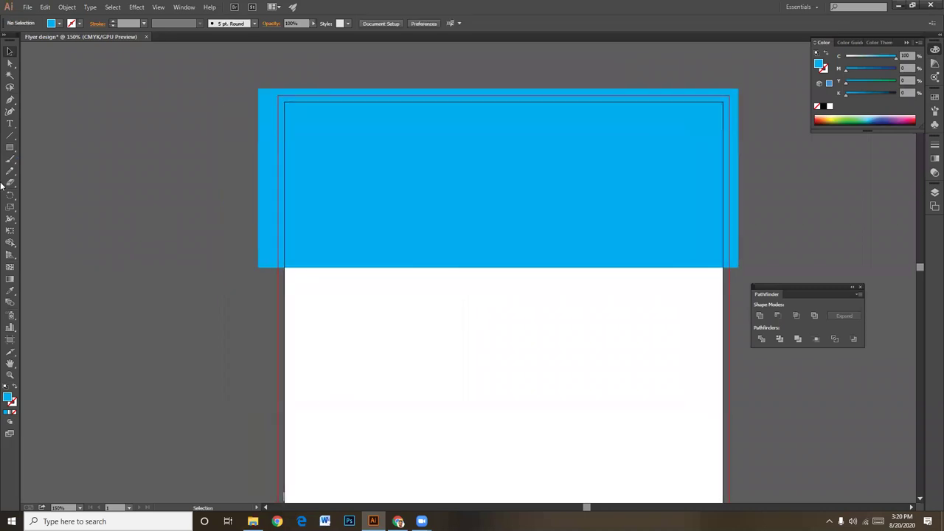
# - Type a two-line title, 'PRODUCTS' over 'market here', left of the flyer
pyautogui.click(11, 124)
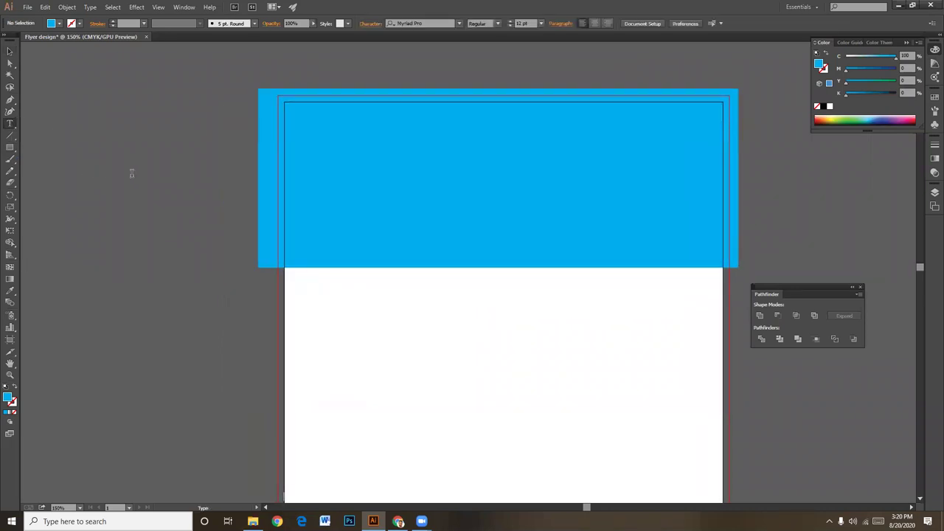
pyautogui.click(131, 173)
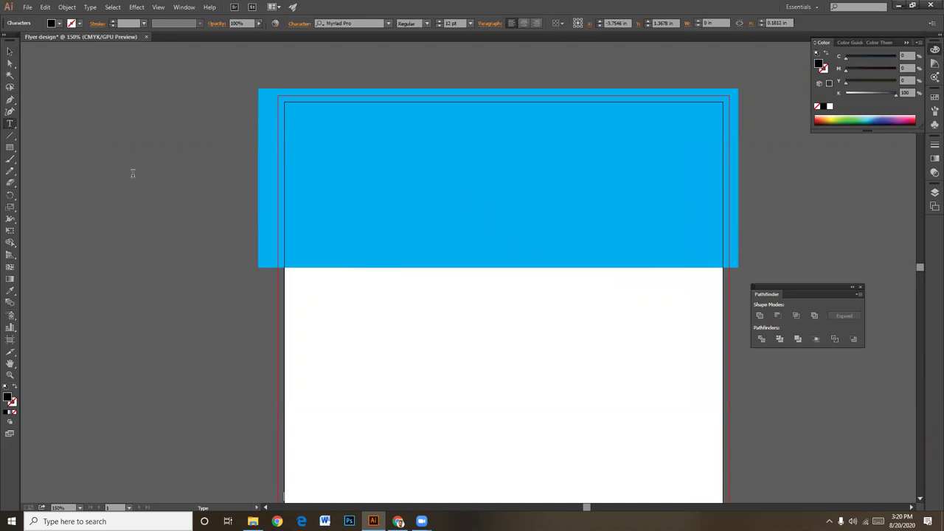
pyautogui.write('PRODUCT')
pyautogui.press('Return')
pyautogui.write('M')
pyautogui.press('BackSpace')
pyautogui.press('BackSpace')
pyautogui.press('BackSpace')
pyautogui.write('mar')
pyautogui.write('ket he')
# - Delete the leading space before PRODUCTS and enlarge the text block
pyautogui.hotkey('ctrl', 'a')
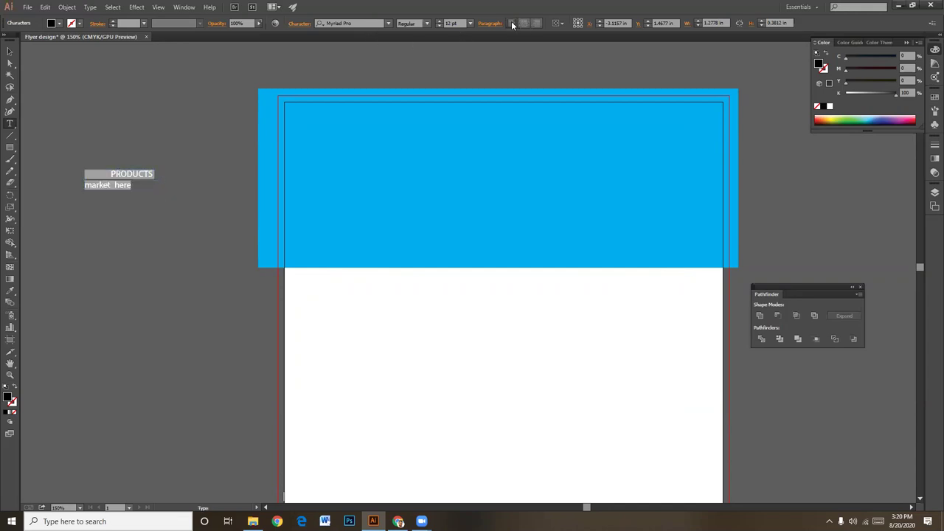
pyautogui.moveTo(111, 173); pyautogui.dragTo(78, 177)
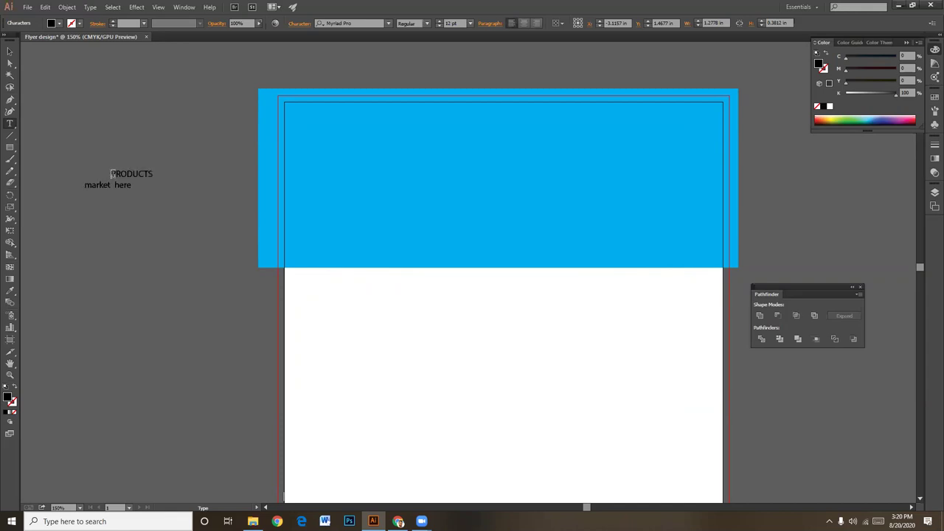
pyautogui.press('BackSpace')
pyautogui.click(9, 52)
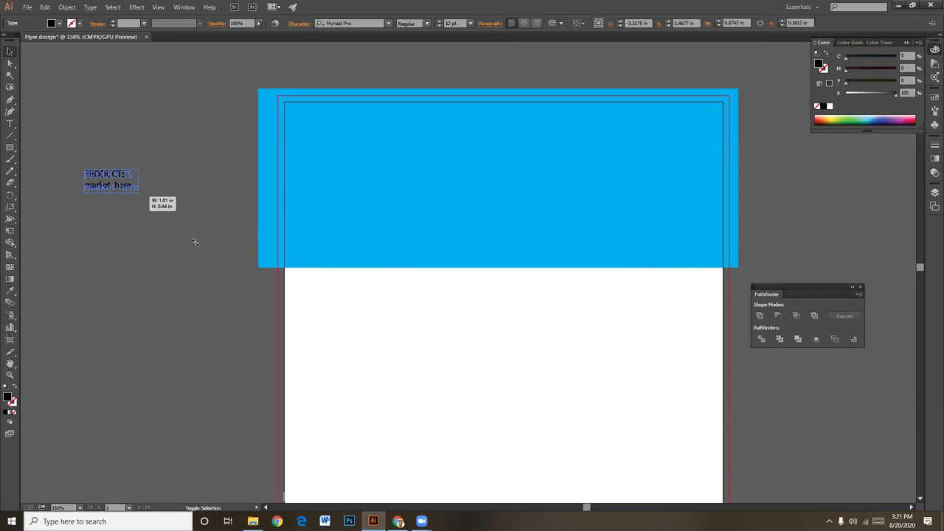
pyautogui.moveTo(135, 190); pyautogui.dragTo(209, 222)
pyautogui.click(230, 278)
pyautogui.hotkey('ctrl', '=')
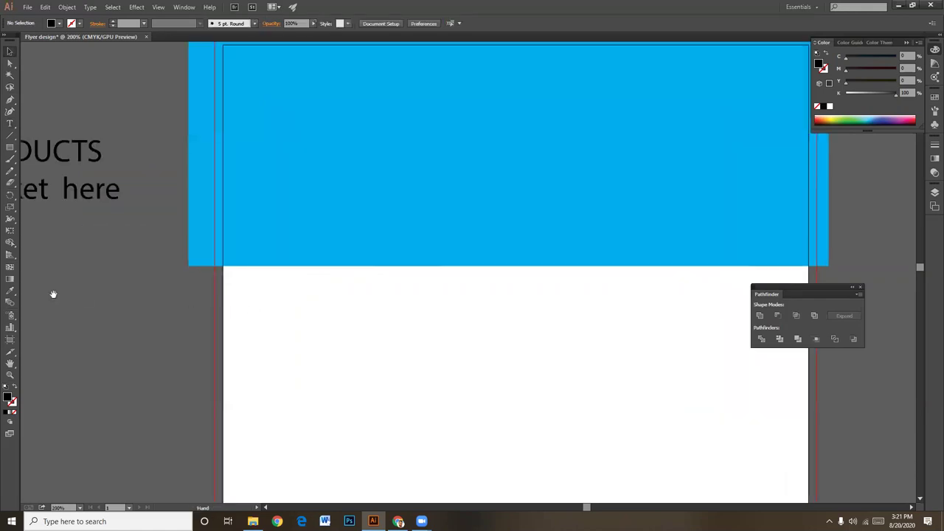
# - Reduce the 'market here' line to 23 pt
pyautogui.moveTo(52, 295); pyautogui.dragTo(404, 396)
pyautogui.moveTo(410, 268); pyautogui.dragTo(383, 248)
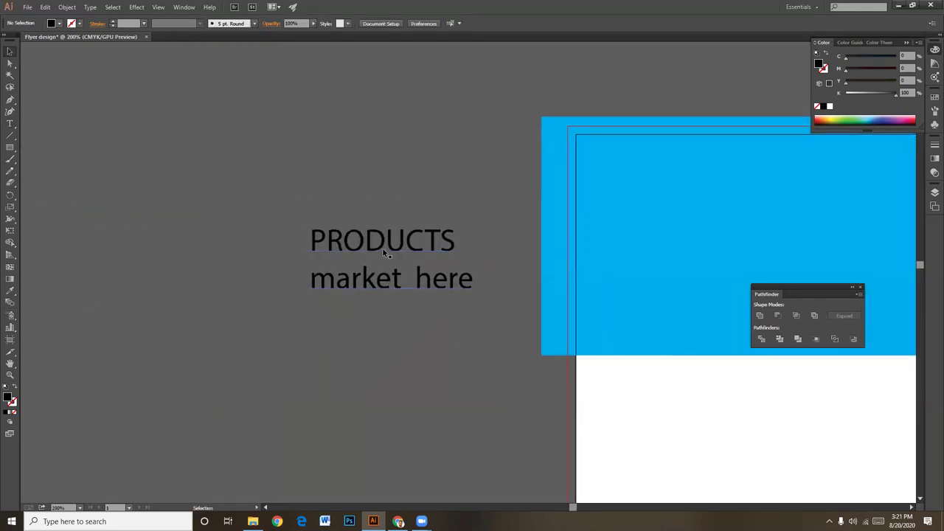
pyautogui.doubleClick(383, 251)
pyautogui.moveTo(310, 279); pyautogui.dragTo(473, 279)
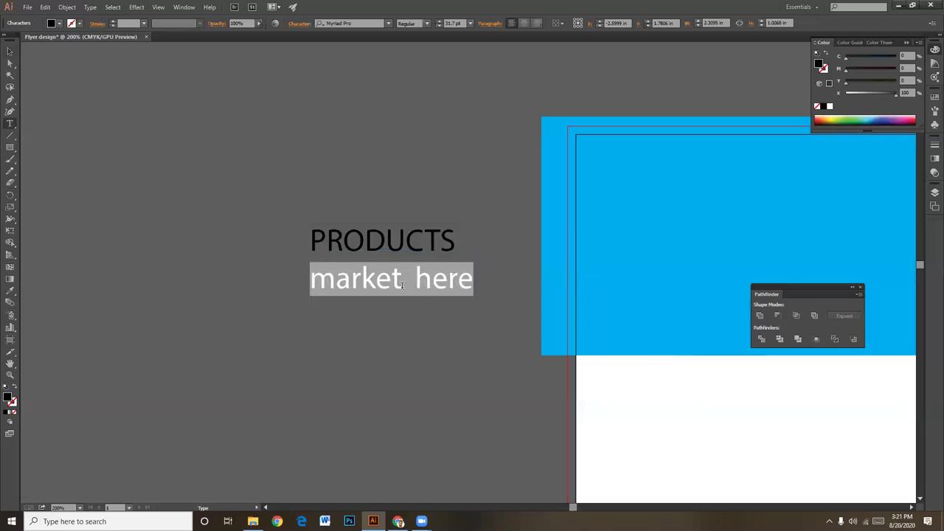
pyautogui.click(438, 24)
pyautogui.click(438, 24)
pyautogui.click(437, 24)
pyautogui.click(438, 24)
pyautogui.click(437, 23)
pyautogui.click(437, 23)
pyautogui.click(438, 24)
pyautogui.click(438, 24)
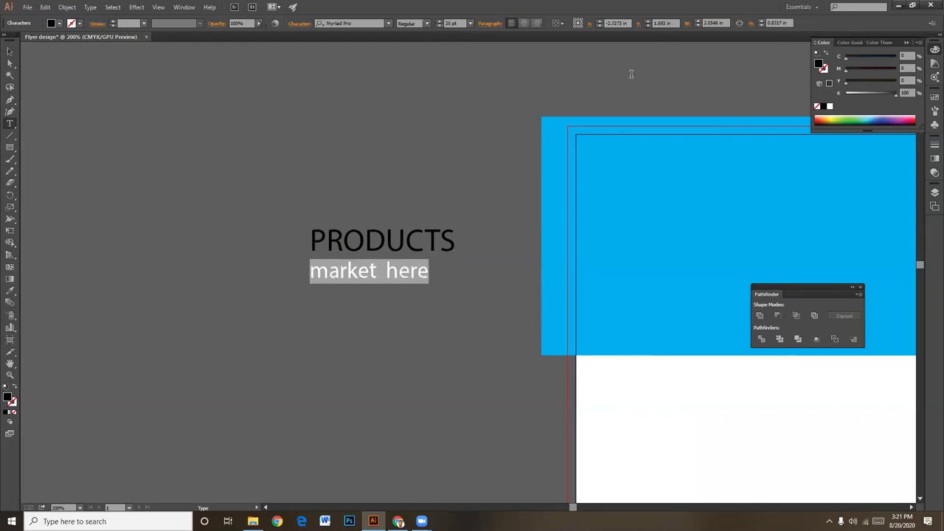
# - Adjust the tracking of 'market here' so it spans the same width as PRODUCTS
pyautogui.click(299, 23)
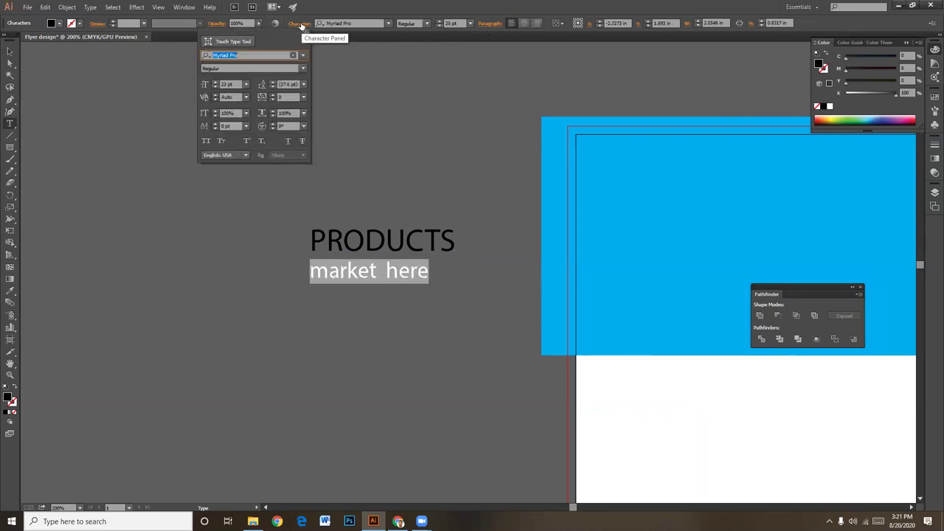
pyautogui.click(281, 96)
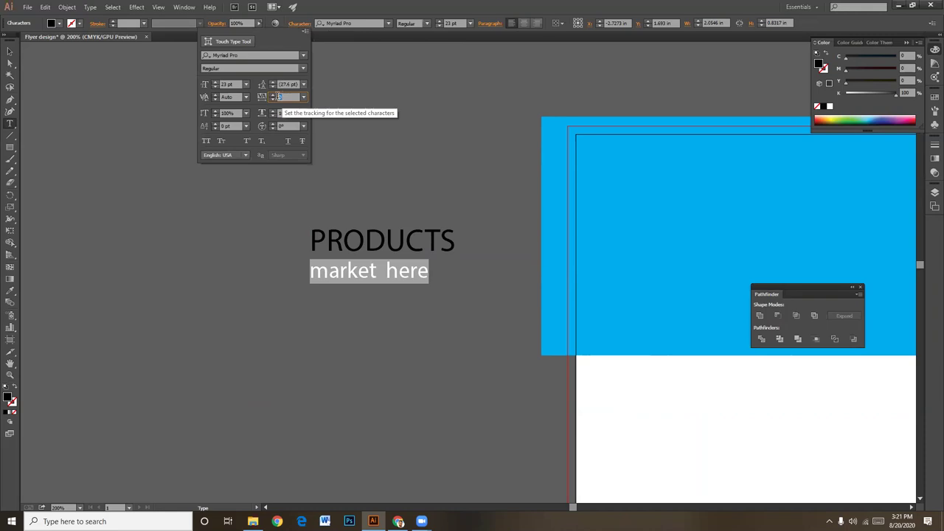
pyautogui.write('155')
pyautogui.press('Return')
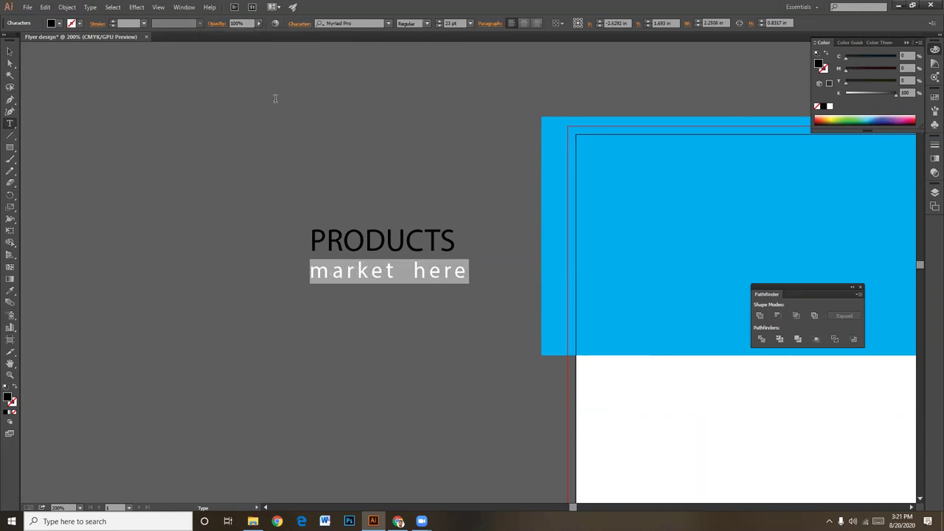
pyautogui.click(293, 23)
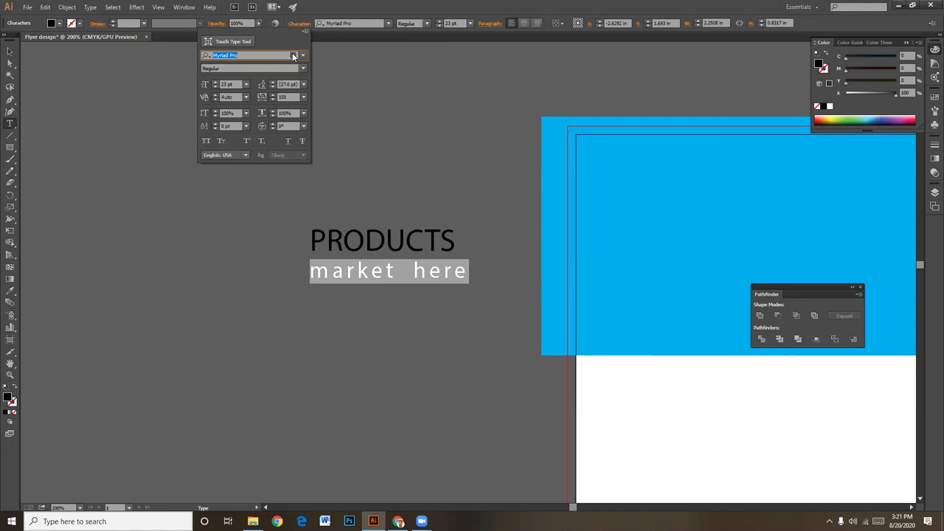
pyautogui.click(284, 96)
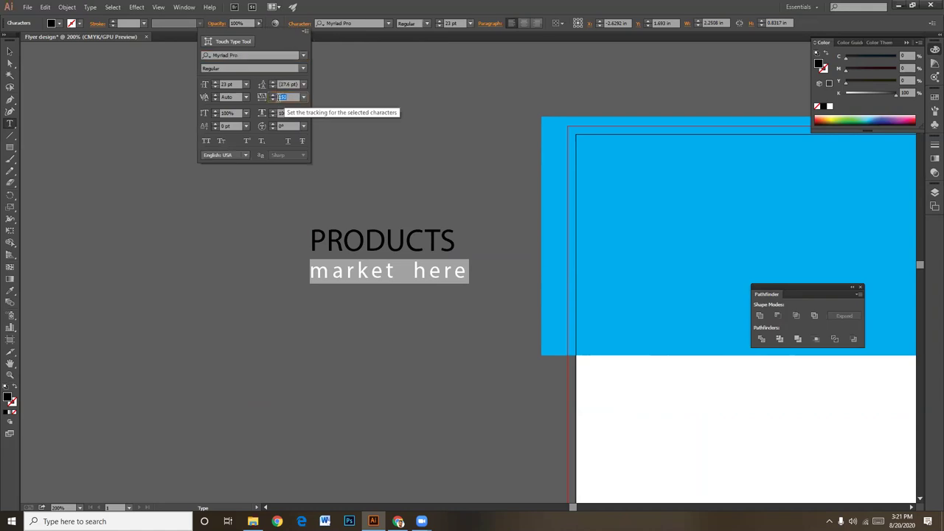
pyautogui.write('1')
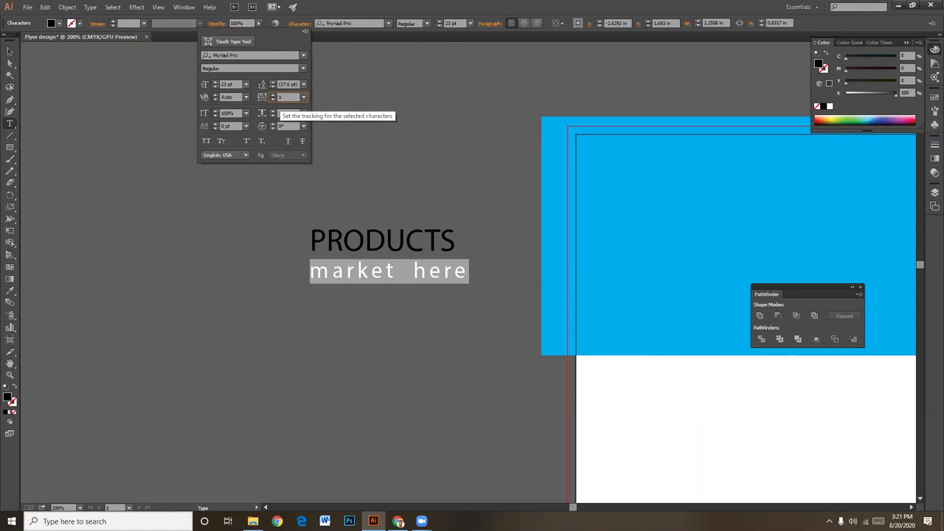
pyautogui.press('Return')
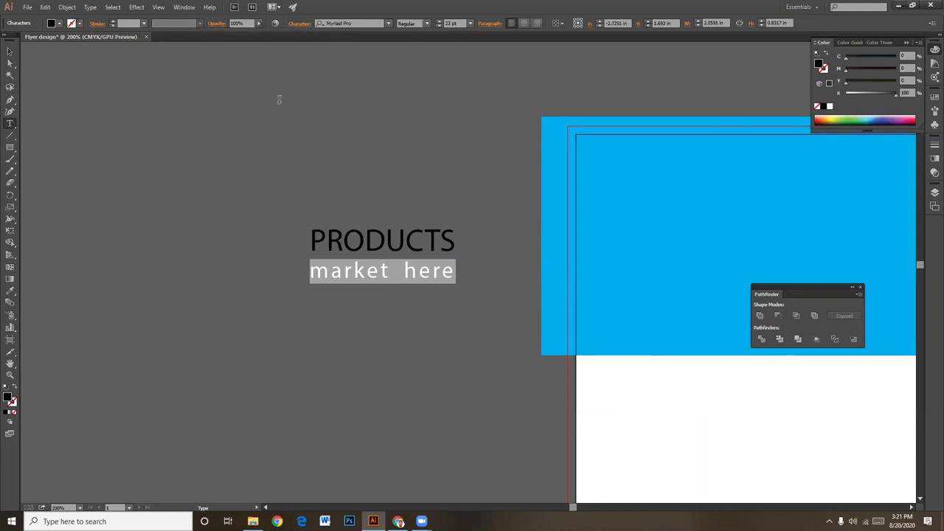
pyautogui.click(10, 52)
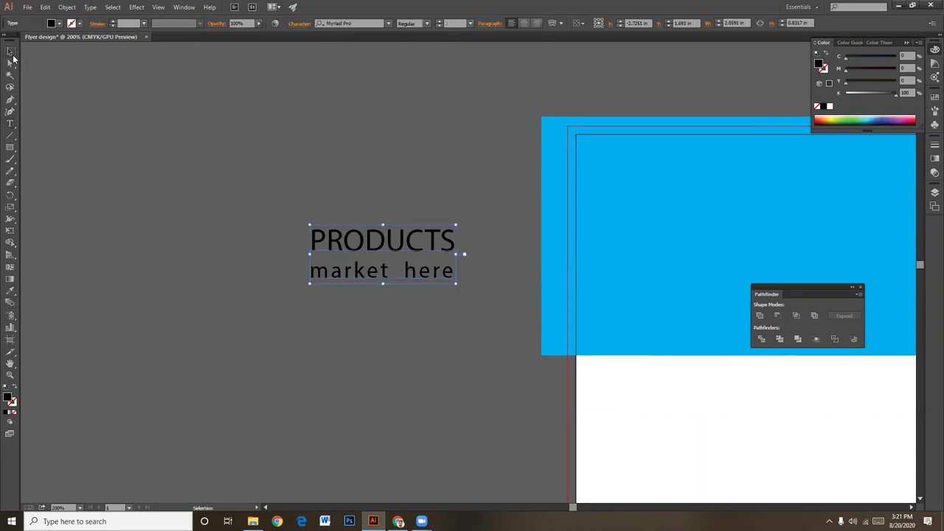
pyautogui.click(271, 405)
# - Draw a small circle left of the text with the Ellipse tool
pyautogui.click(10, 147)
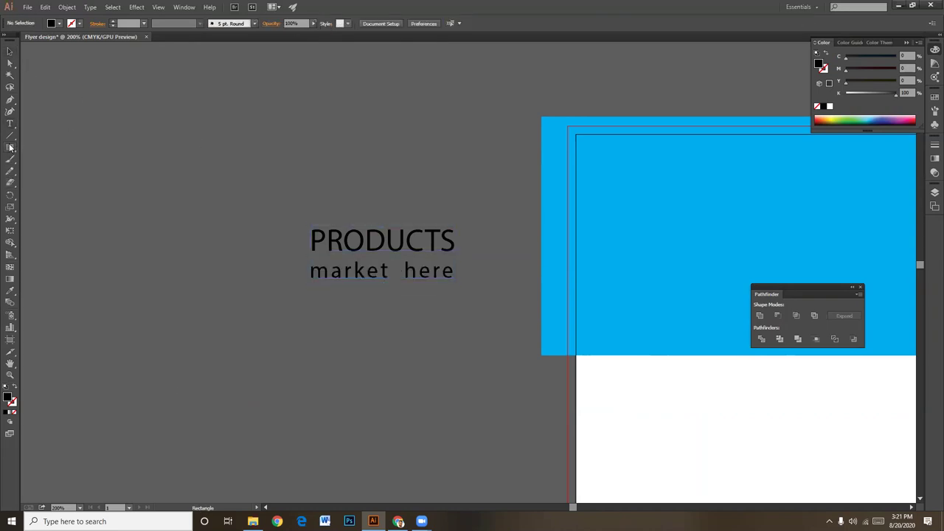
pyautogui.moveTo(10, 147); pyautogui.dragTo(45, 177)
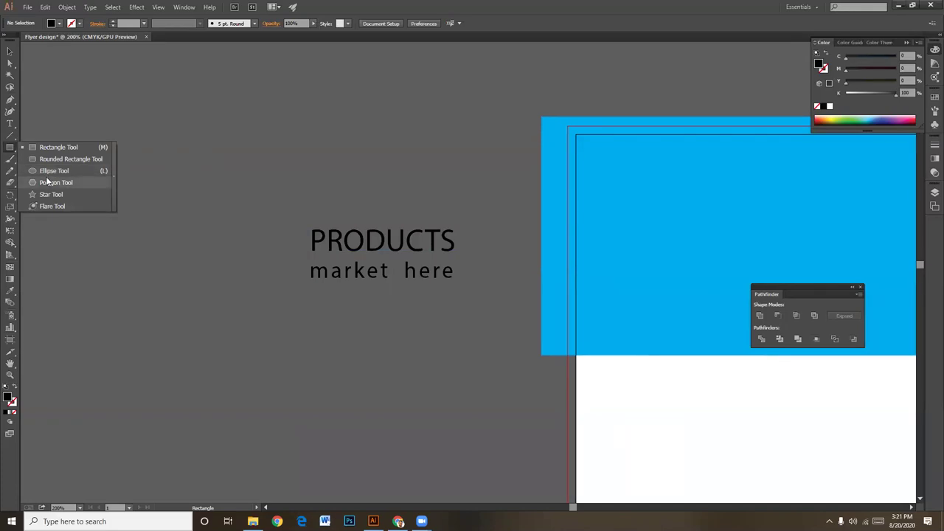
pyautogui.moveTo(46, 179); pyautogui.dragTo(46, 171)
pyautogui.moveTo(149, 199); pyautogui.dragTo(171, 242)
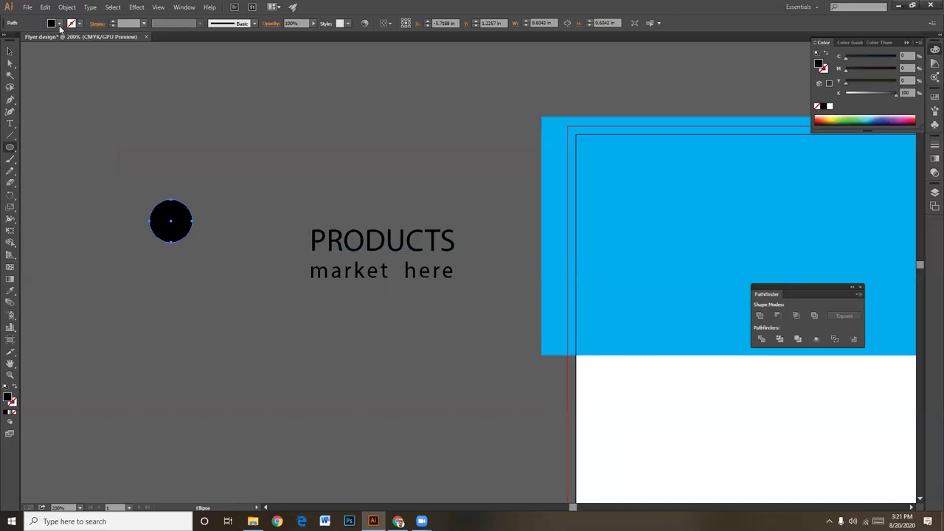
# - Make the circle a white 8 pt stroke with no fill
pyautogui.click(59, 25)
pyautogui.click(20, 40)
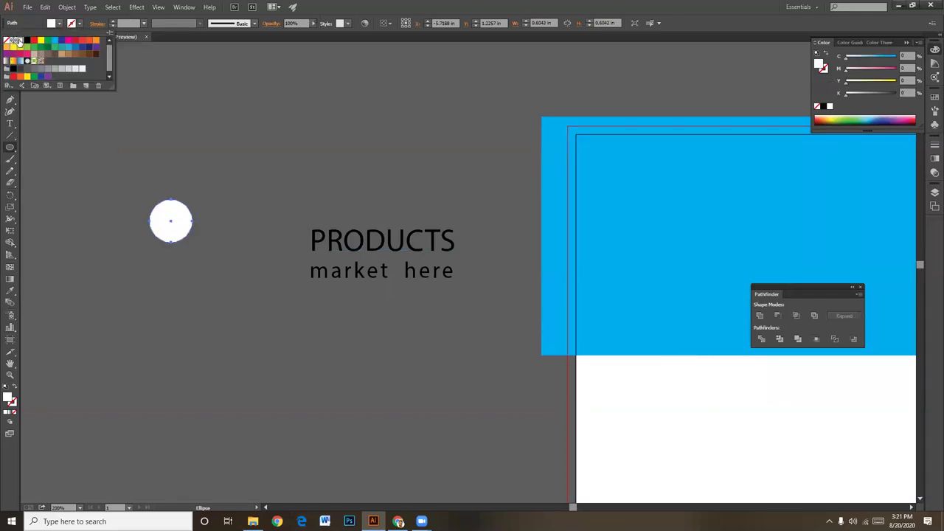
pyautogui.click(15, 392)
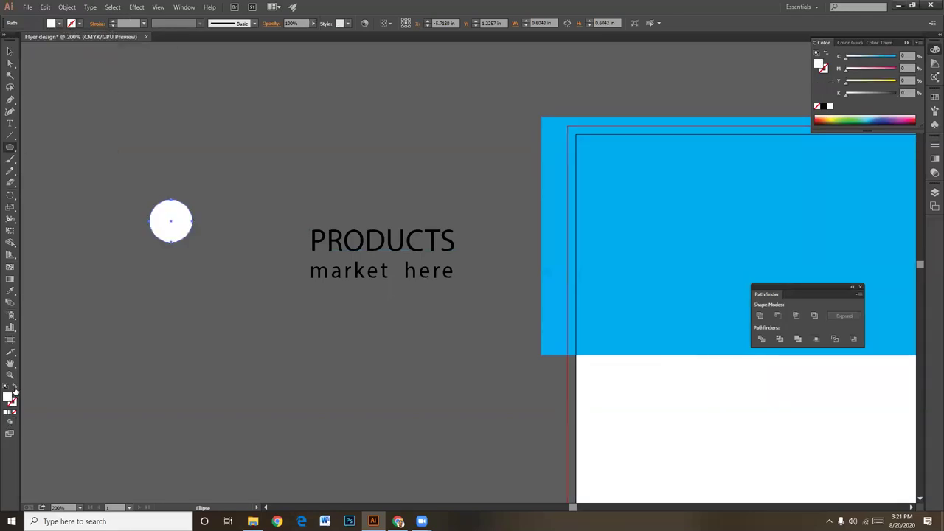
pyautogui.click(14, 392)
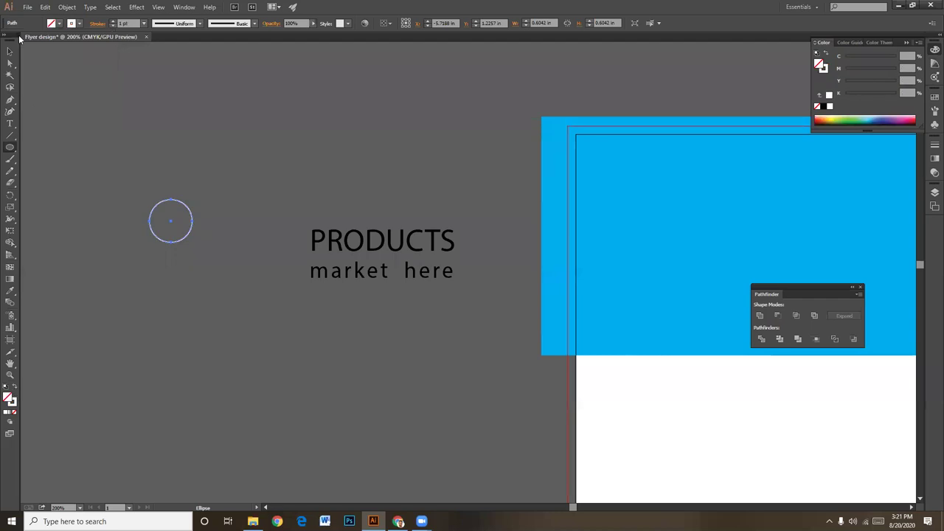
pyautogui.click(7, 35)
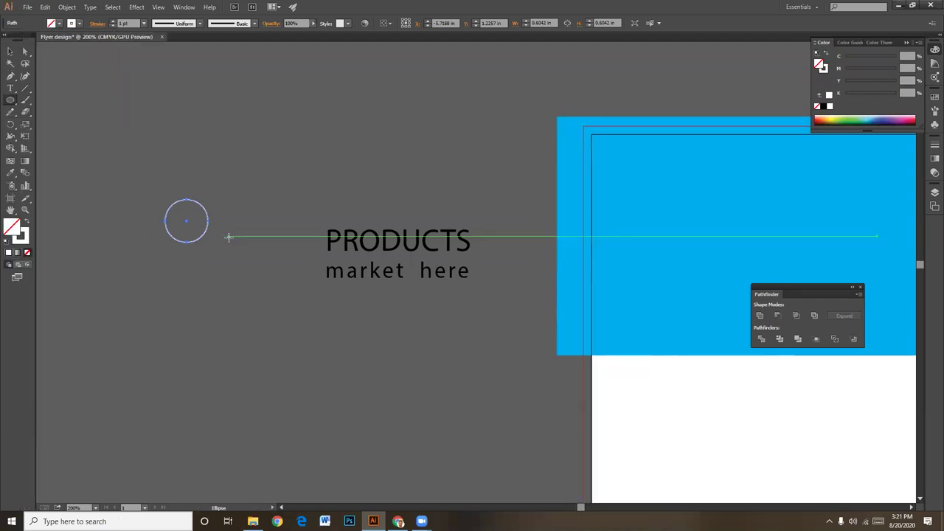
pyautogui.click(112, 22)
pyautogui.click(113, 22)
pyautogui.click(113, 22)
# - Move the white ring right next to the PRODUCTS text
pyautogui.click(10, 51)
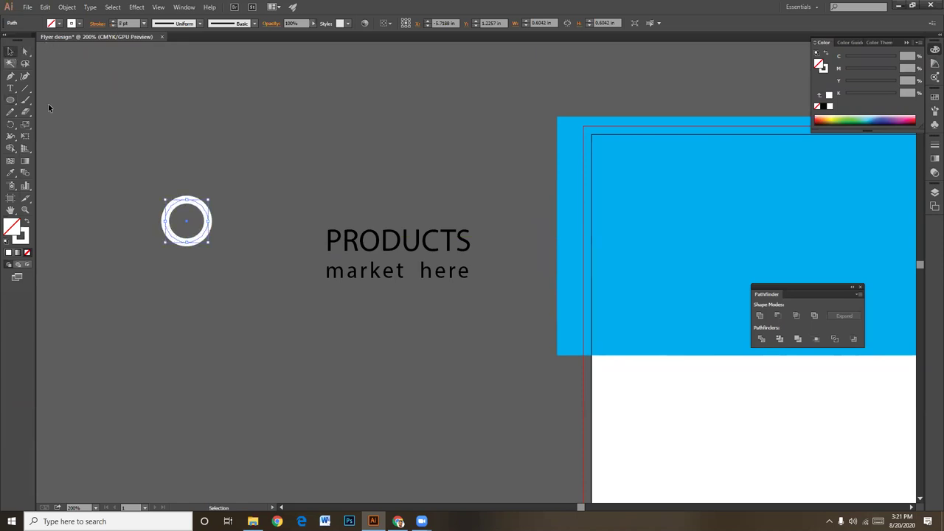
pyautogui.click(248, 224)
pyautogui.moveTo(212, 229)
pyautogui.mouseDown()
pyautogui.moveTo(311, 273)
pyautogui.moveTo(321, 259)
pyautogui.mouseUp()
pyautogui.click(354, 334)
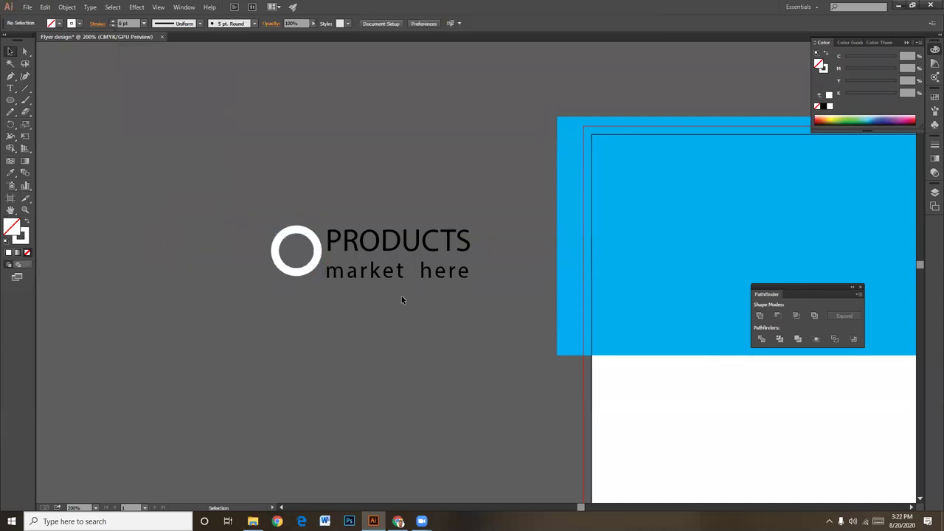
pyautogui.click(403, 275)
pyautogui.moveTo(427, 352); pyautogui.dragTo(393, 359)
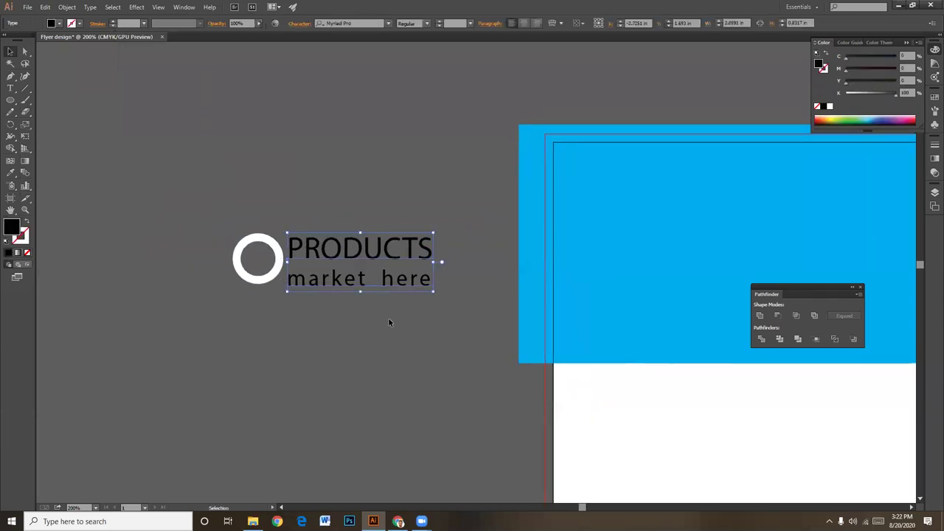
# - Vertically centre-align the white ring with the PRODUCTS / market here text block
pyautogui.moveTo(408, 315); pyautogui.dragTo(408, 314)
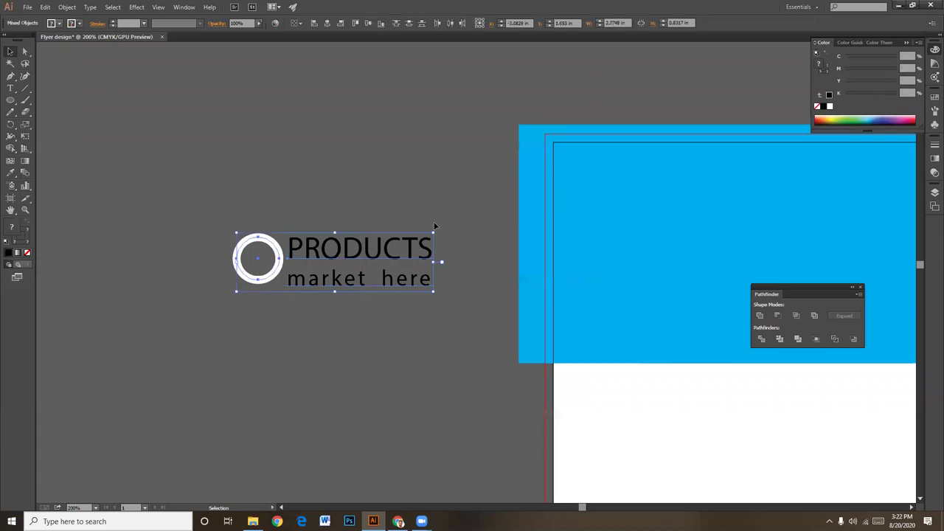
pyautogui.click(396, 24)
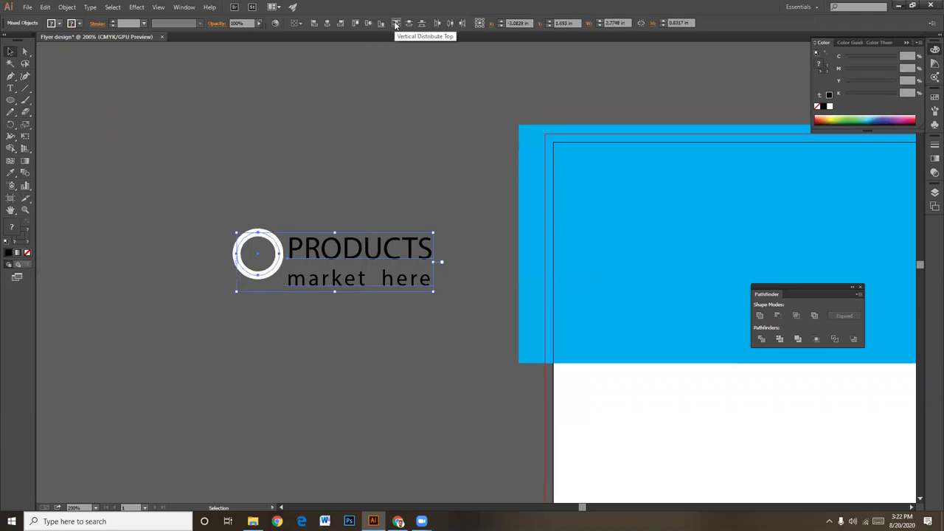
pyautogui.click(370, 27)
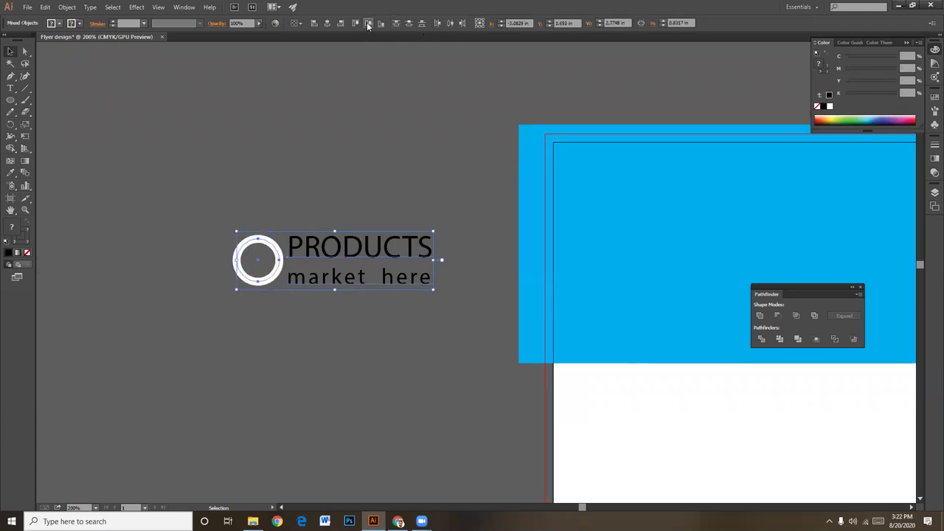
pyautogui.click(369, 398)
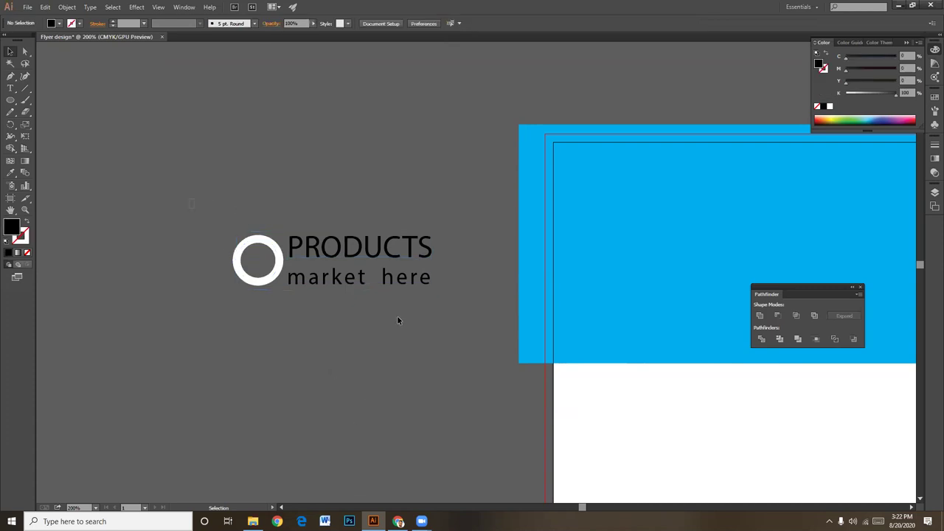
pyautogui.click(389, 253)
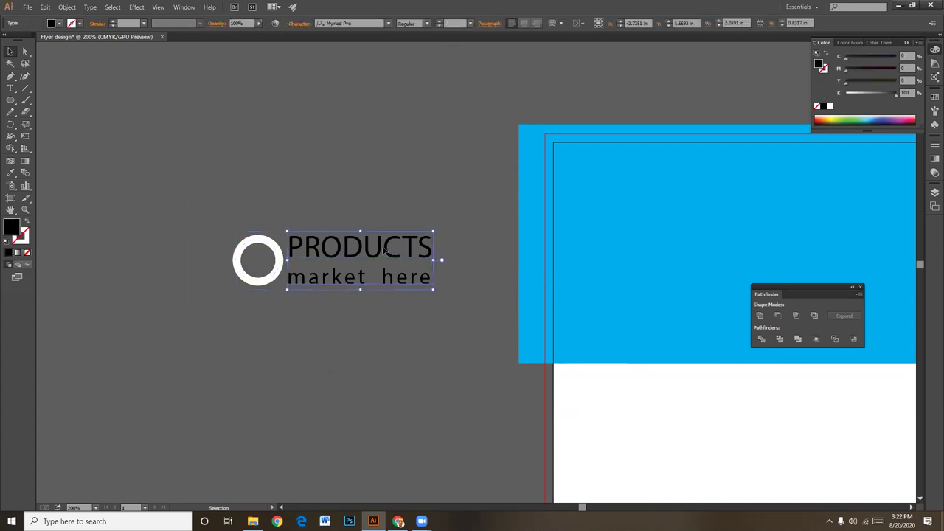
# - Change the PRODUCTS line's font to Raleway with the Bold style
pyautogui.tripleClick(382, 246)
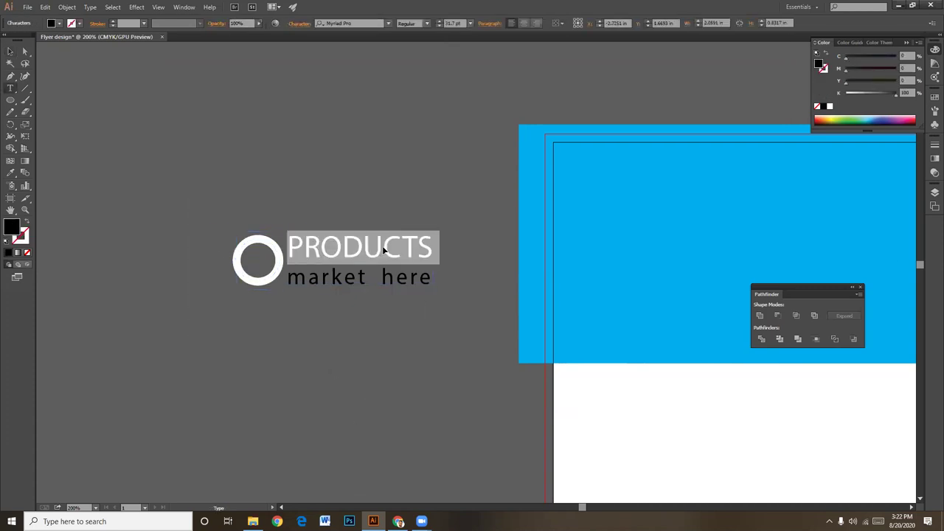
pyautogui.click(429, 22)
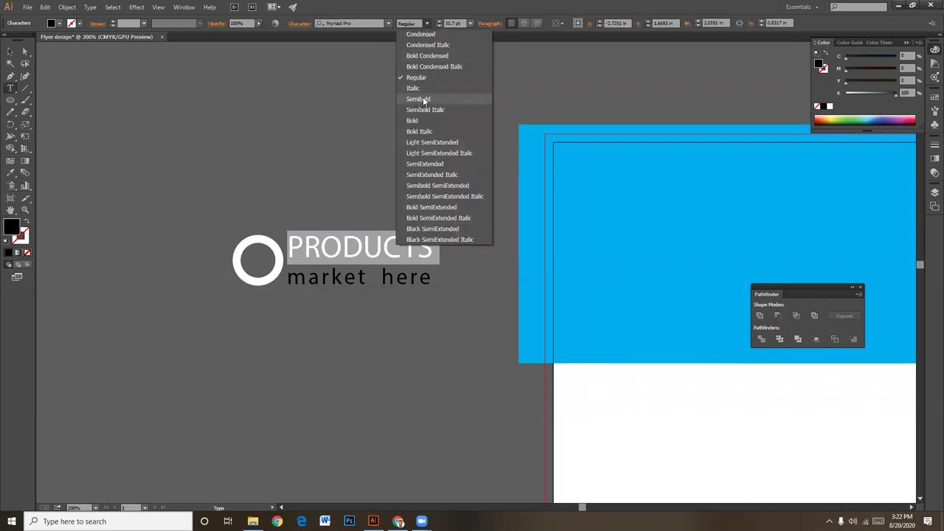
pyautogui.click(346, 24)
pyautogui.click(353, 23)
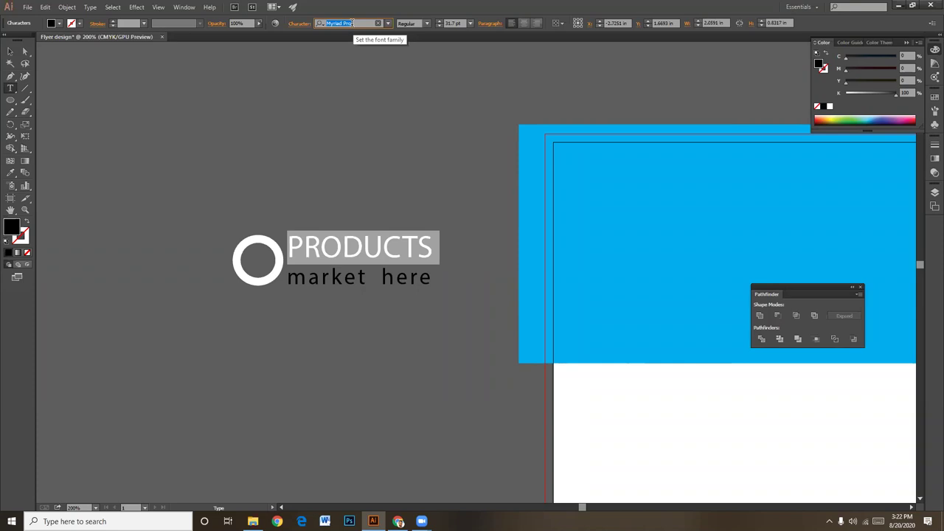
pyautogui.write('t')
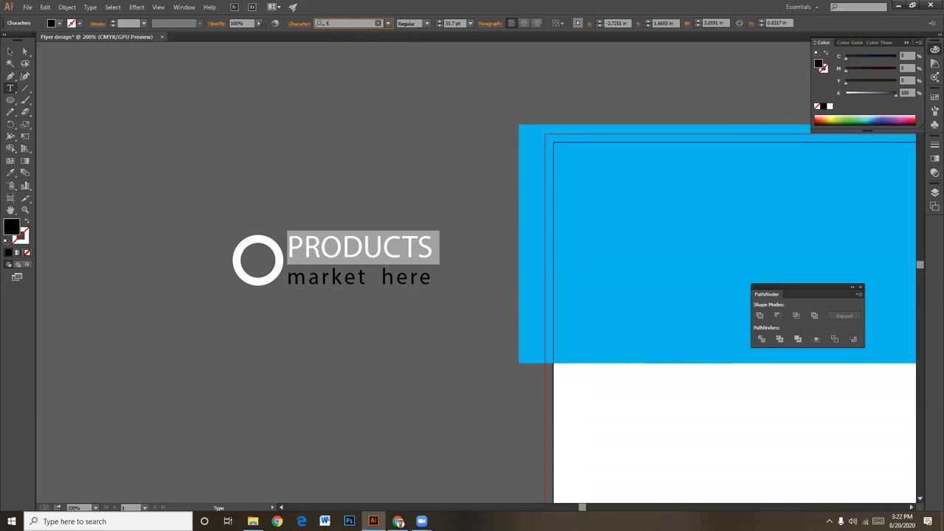
pyautogui.write('ho')
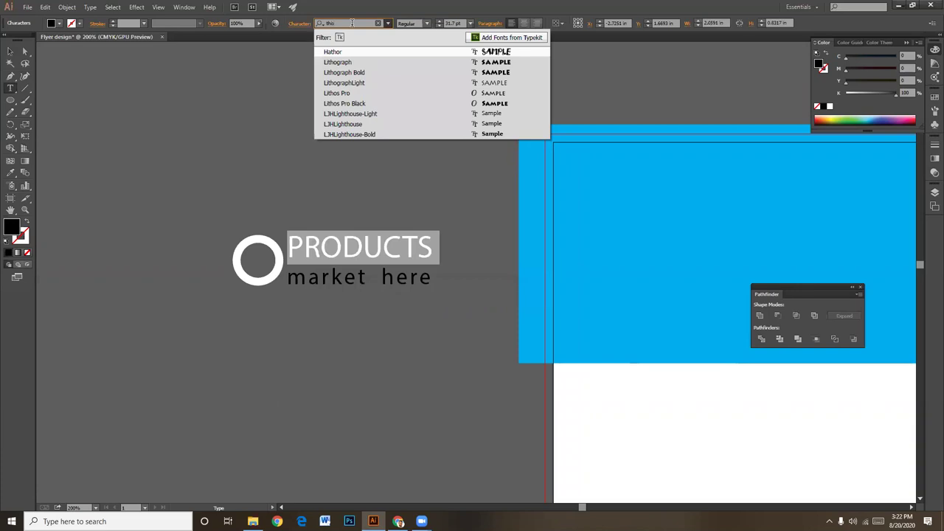
pyautogui.press('BackSpace')
pyautogui.press('BackSpace')
pyautogui.write('ral')
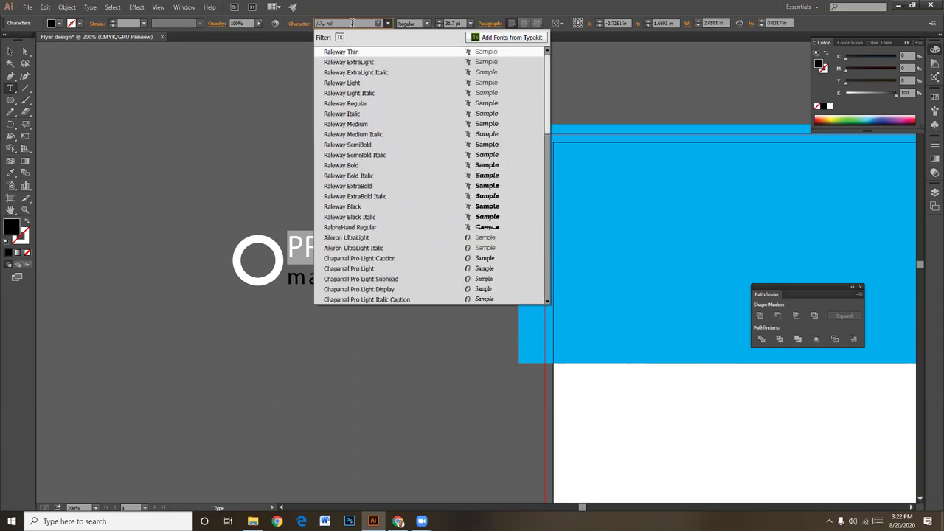
pyautogui.click(369, 103)
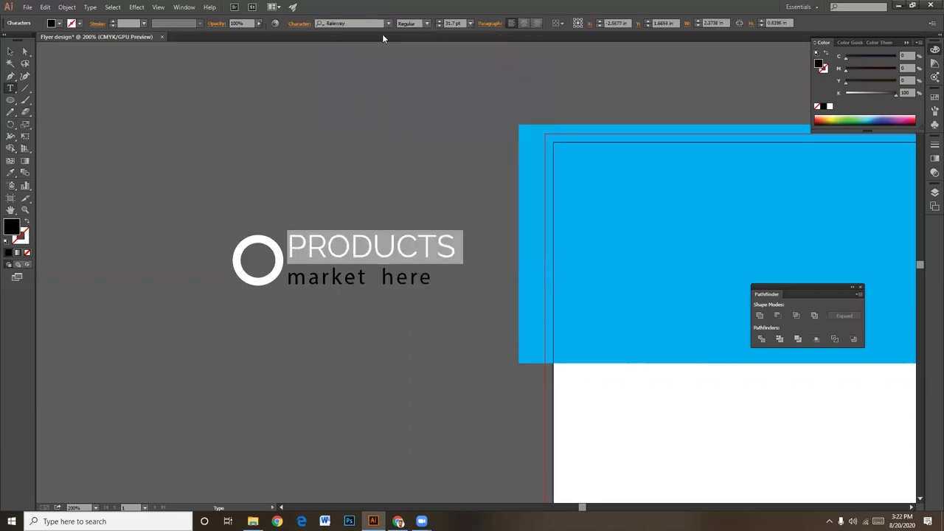
pyautogui.click(426, 24)
pyautogui.click(423, 152)
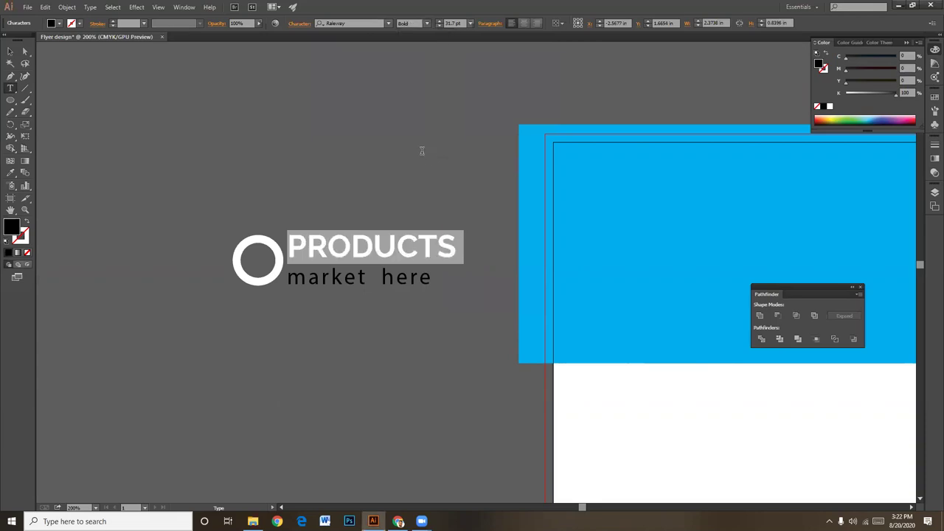
pyautogui.tripleClick(351, 275)
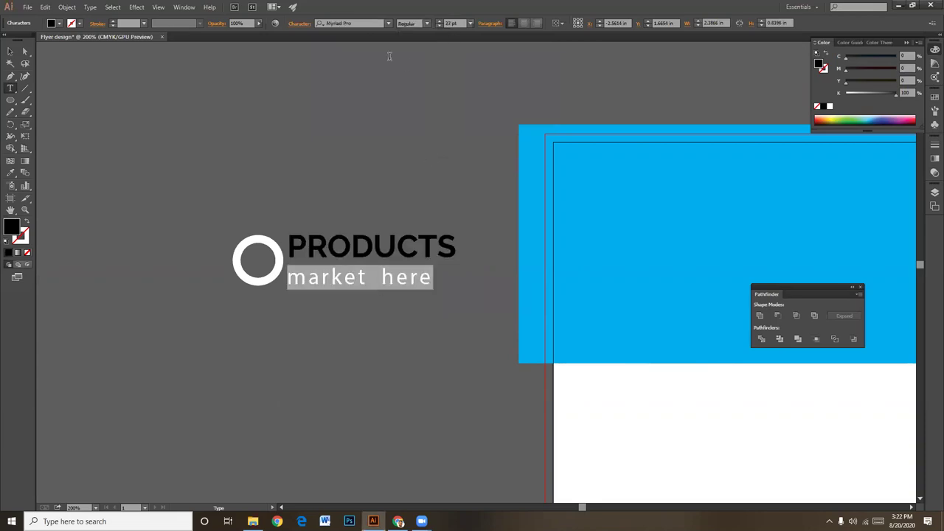
# - Change the 'market here' line's font to Raleway Medium
pyautogui.click(355, 23)
pyautogui.write('ral')
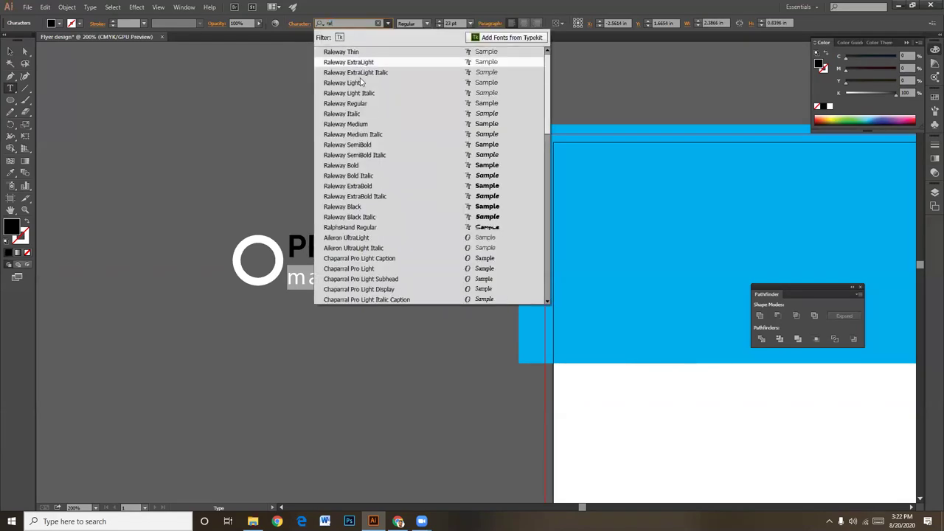
pyautogui.click(365, 124)
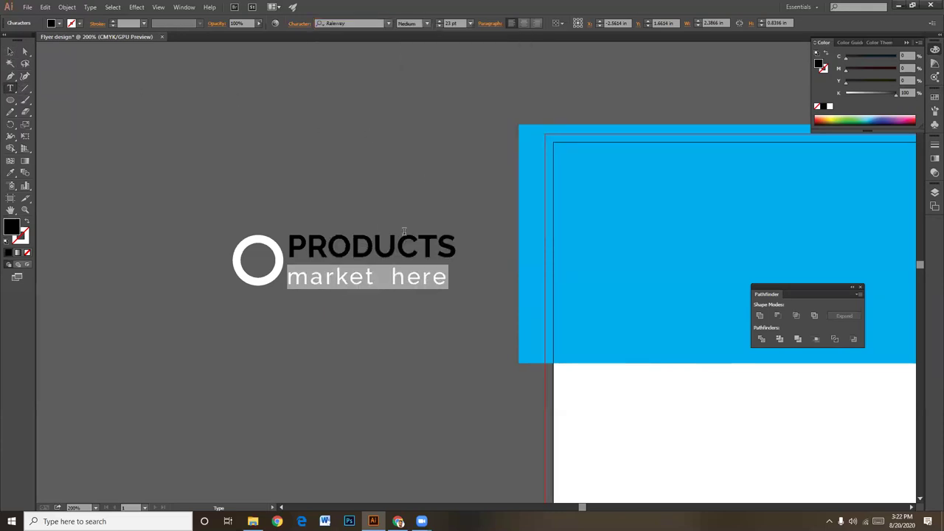
# - Widen the tracking of 'market here' to about 119
pyautogui.click(300, 25)
pyautogui.click(273, 94)
pyautogui.click(273, 94)
pyautogui.click(272, 94)
pyautogui.click(272, 94)
pyautogui.click(272, 94)
pyautogui.click(272, 95)
pyautogui.click(272, 95)
pyautogui.press('Escape')
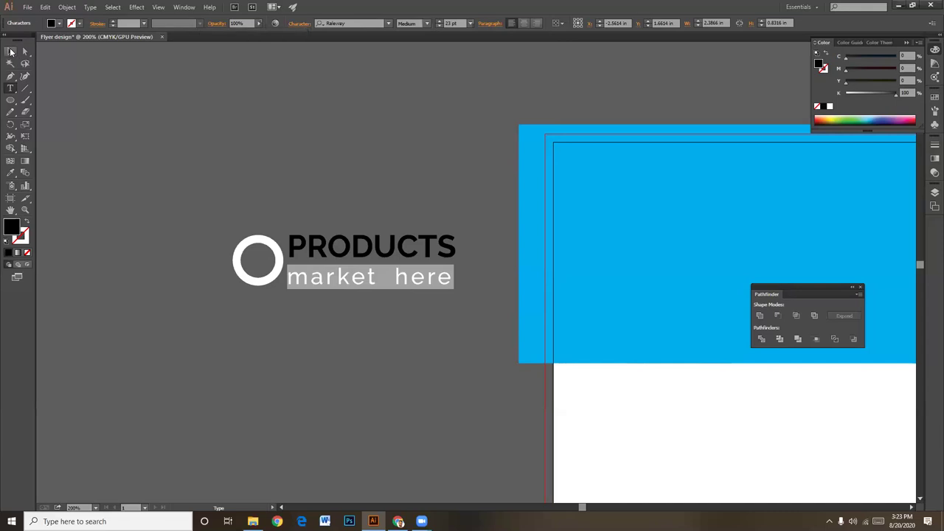
pyautogui.click(9, 53)
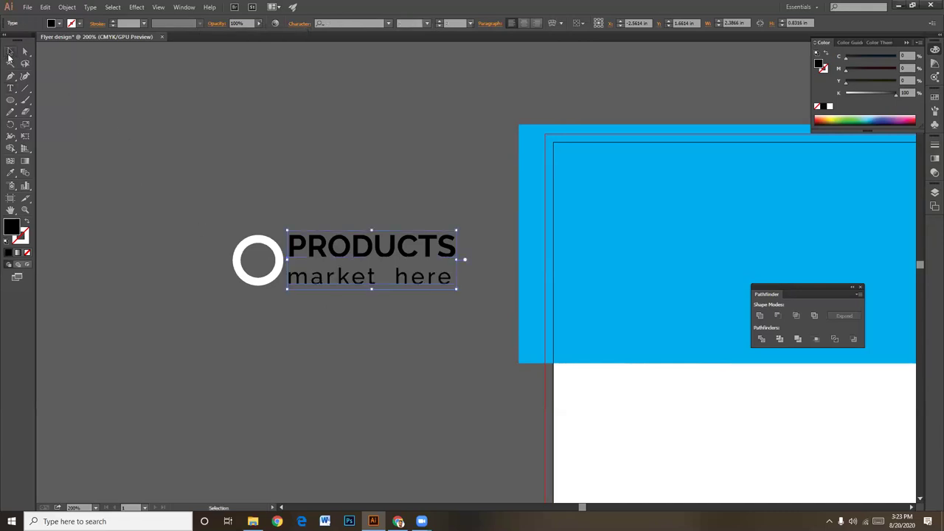
# - Nudge the PRODUCTS / market here text slightly right, away from the ring
pyautogui.moveTo(311, 243); pyautogui.dragTo(324, 245)
pyautogui.click(339, 329)
pyautogui.moveTo(214, 213); pyautogui.dragTo(463, 329)
pyautogui.click(411, 249)
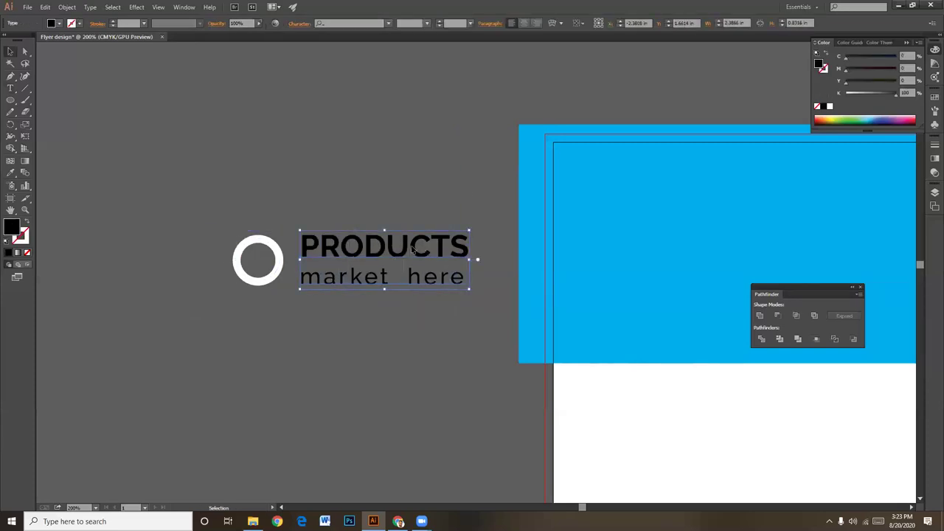
# - Make all the PRODUCTS / market here text white, then return to the Unsplash barbell photos
pyautogui.doubleClick(411, 249)
pyautogui.hotkey('ctrl', 'a')
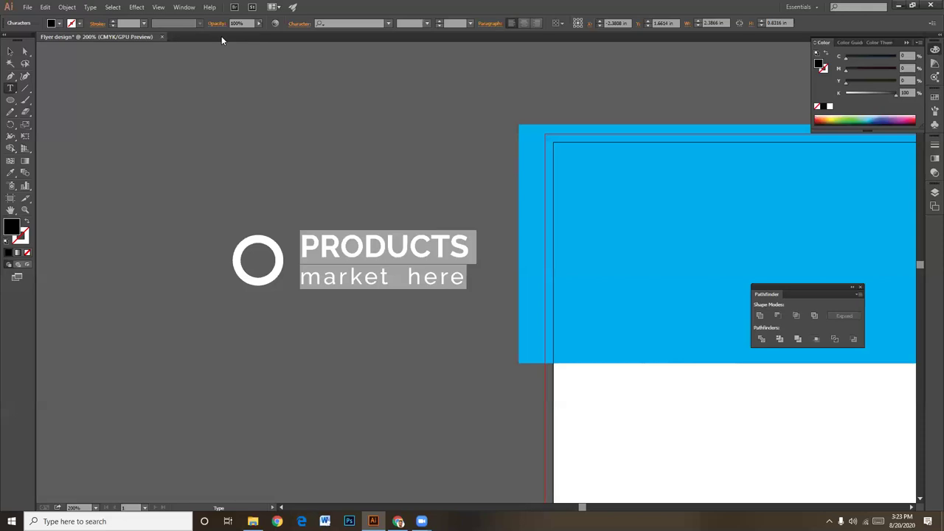
pyautogui.click(829, 106)
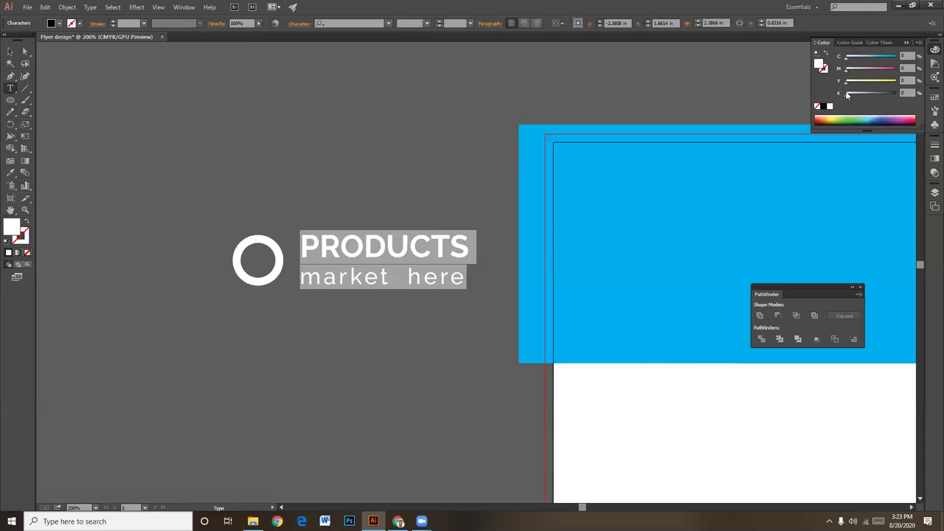
pyautogui.click(363, 247)
pyautogui.click(5, 53)
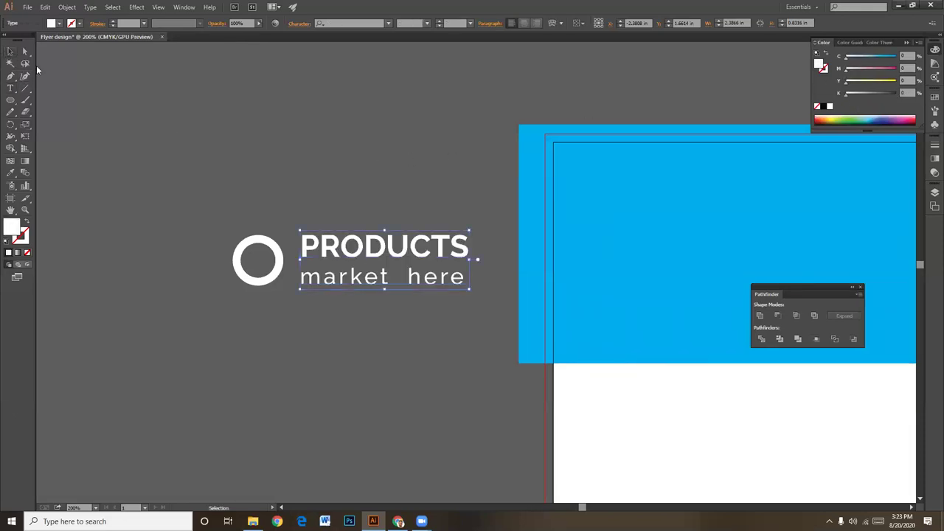
pyautogui.hotkey('ctrl', 'shift', 'a')
pyautogui.click(398, 521)
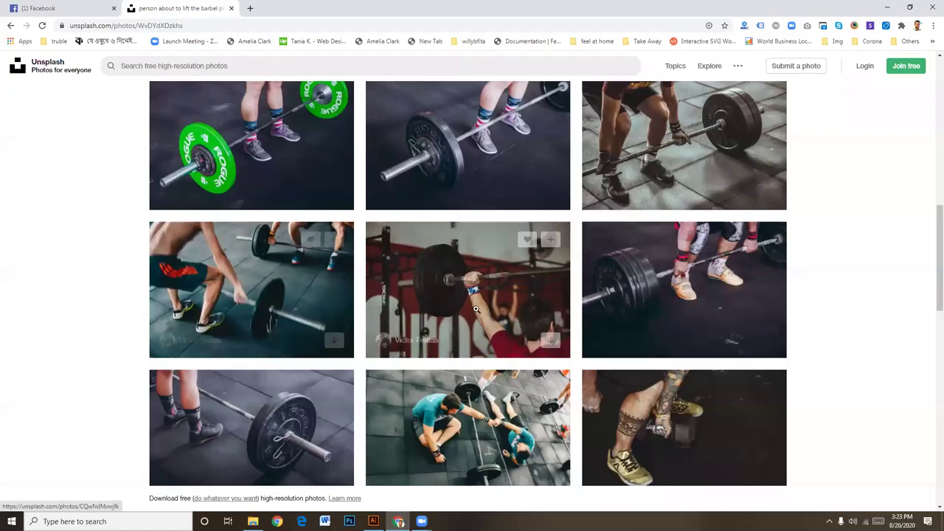
# - Download the Medium-size barbell deadlift photo from Unsplash as a JPEG to the Desktop
pyautogui.scroll(2, 516, 383)
pyautogui.middleClick(697, 304)
pyautogui.scroll(5, 697, 303)
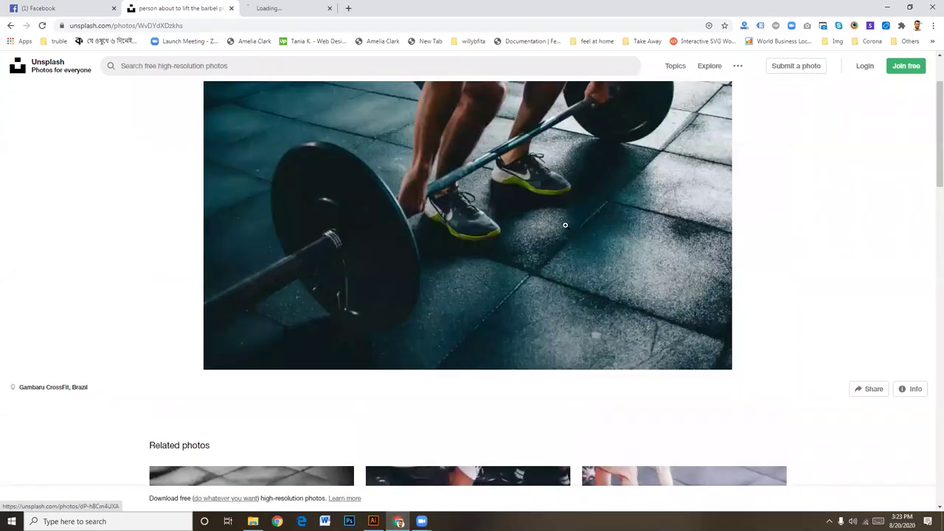
pyautogui.scroll(2, 565, 225)
pyautogui.click(918, 96)
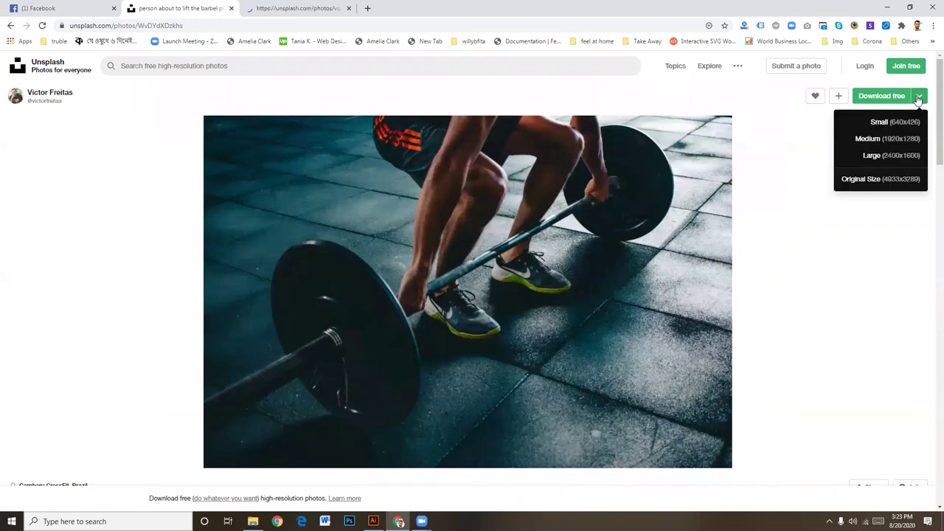
pyautogui.click(908, 139)
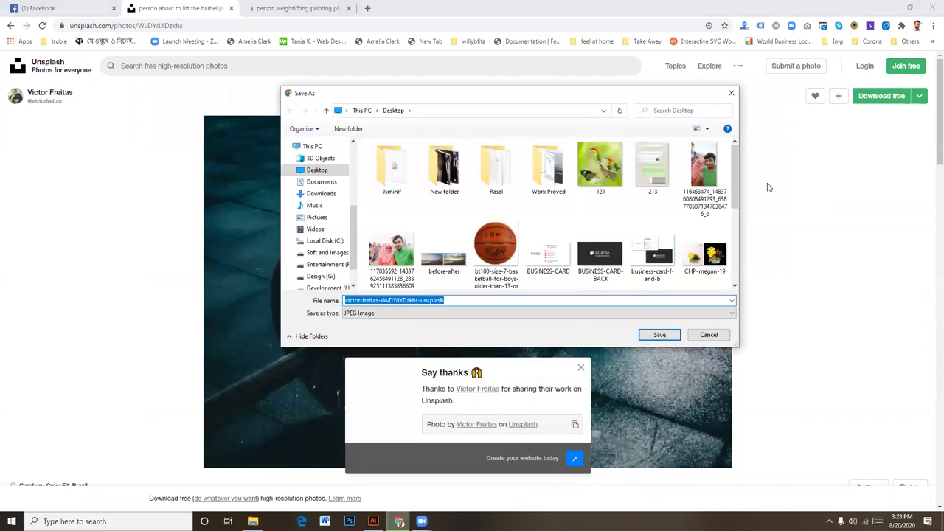
pyautogui.click(660, 334)
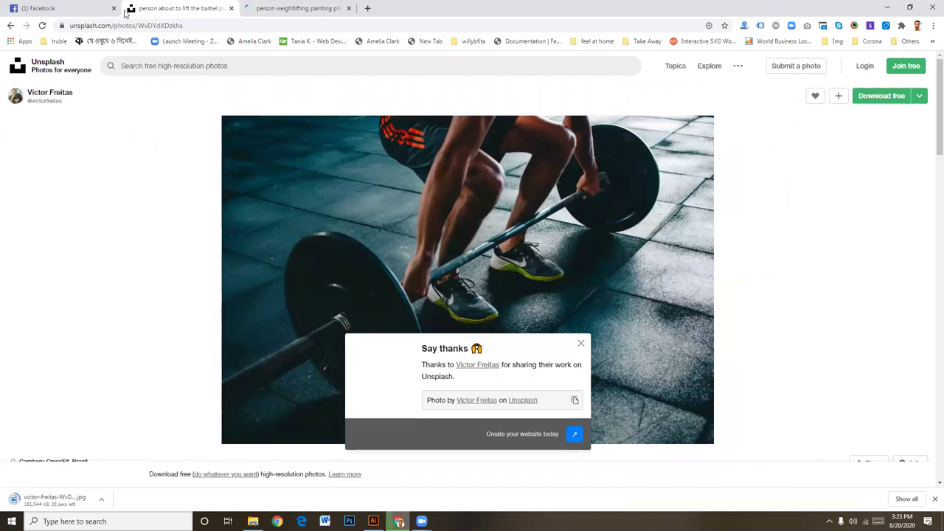
# - Back in Illustrator, start a black text line reading 'The best' below the PRODUCTS logo
pyautogui.click(373, 522)
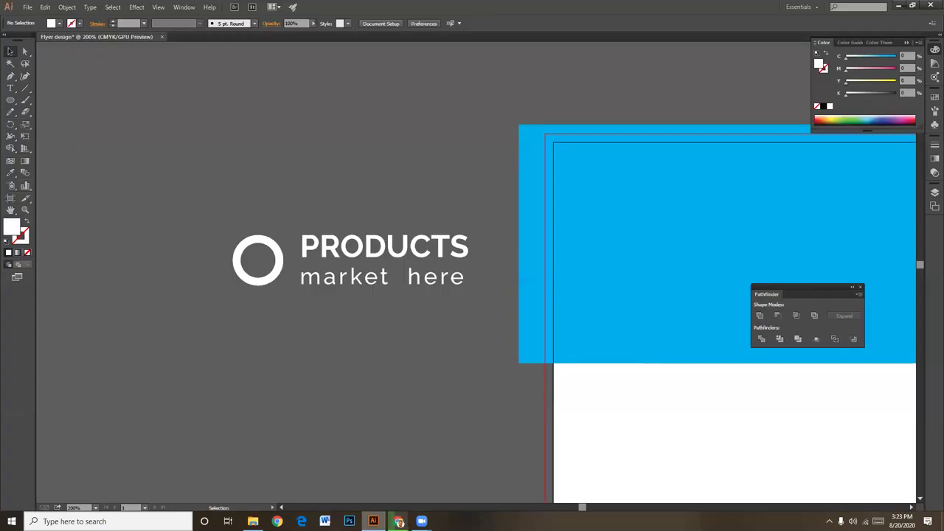
pyautogui.scroll(-1, 126, 385)
pyautogui.scroll(-1, 91, 320)
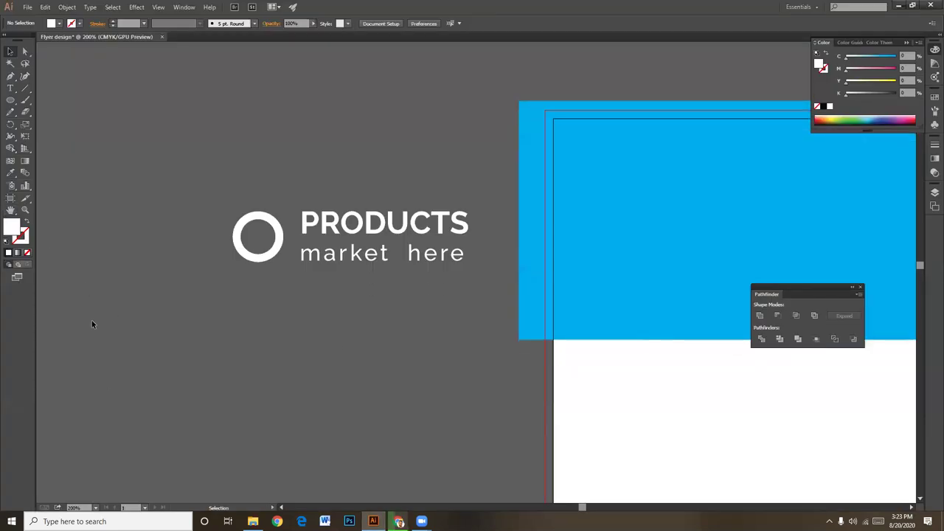
pyautogui.scroll(-2, 104, 325)
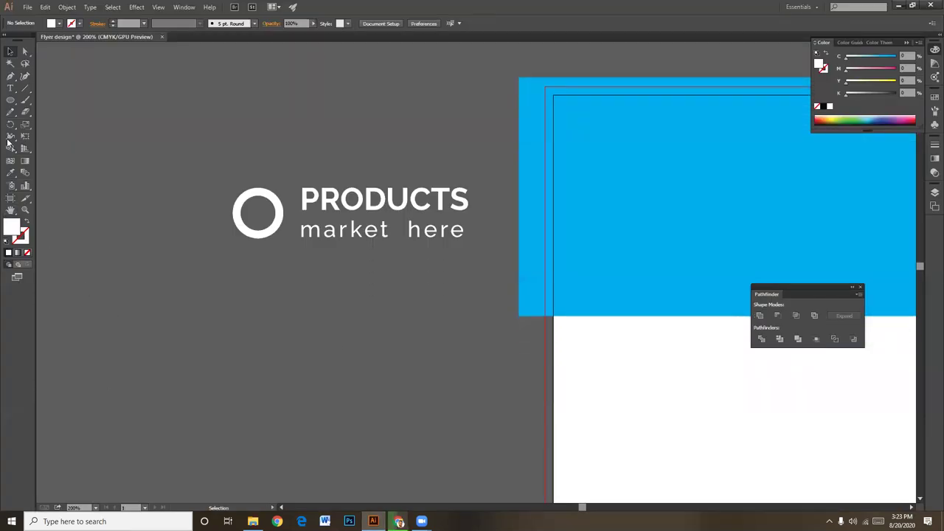
pyautogui.click(11, 88)
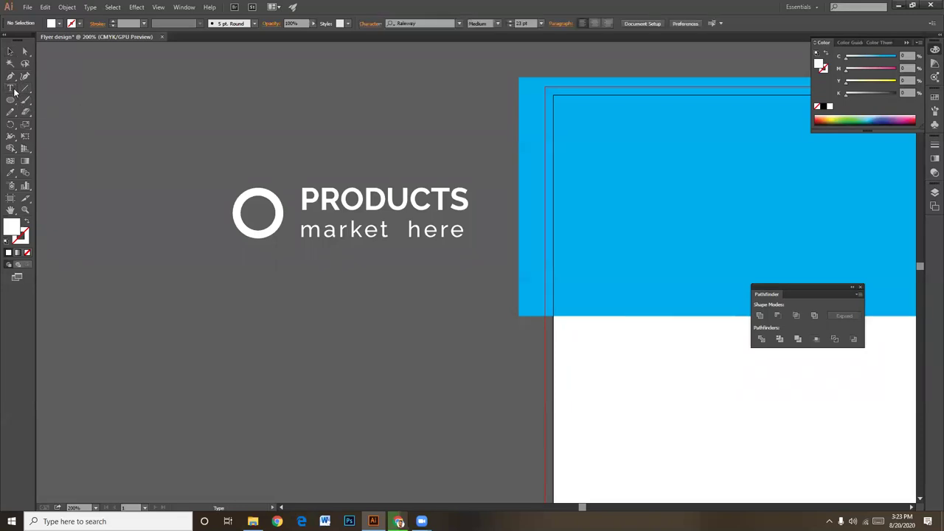
pyautogui.click(220, 301)
pyautogui.write('The best')
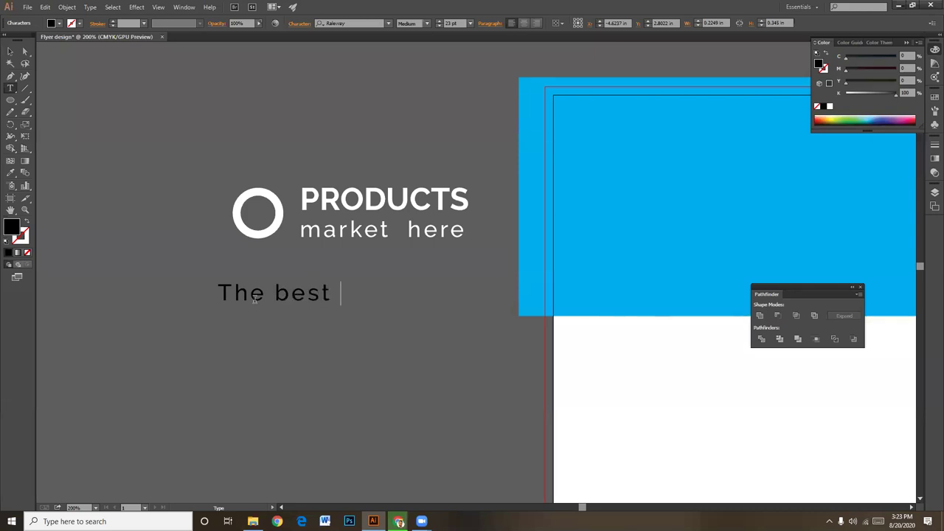
# - Add the tagline lines 'Product' and 'sales Market', with Product capitalised
pyautogui.press('Return')
pyautogui.write('product')
pyautogui.write('ales')
pyautogui.write('ma')
pyautogui.press('BackSpace')
pyautogui.press('BackSpace')
pyautogui.write('Market')
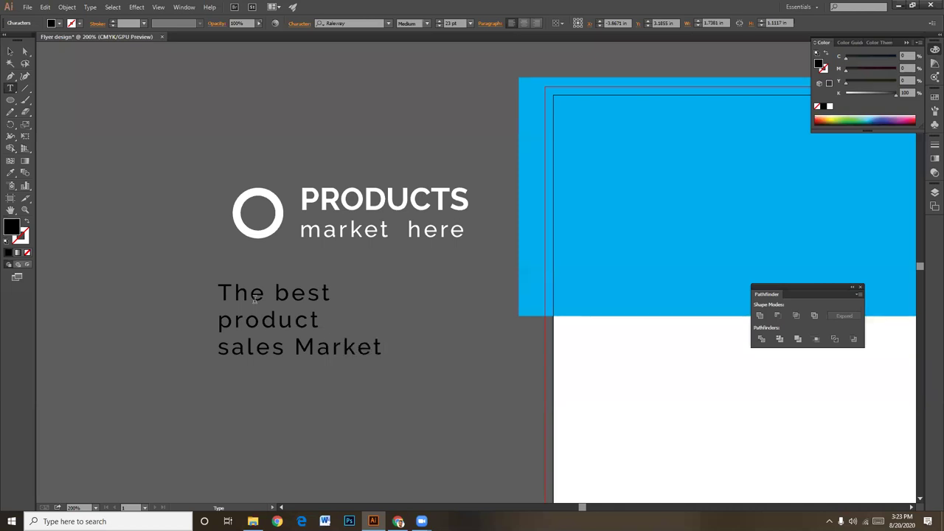
pyautogui.moveTo(227, 320); pyautogui.dragTo(219, 320)
pyautogui.write('p')
pyautogui.moveTo(228, 321); pyautogui.dragTo(220, 325)
pyautogui.write('P')
# - Drag the downloaded barbell photo from Chrome into the Illustrator flyer
pyautogui.click(10, 52)
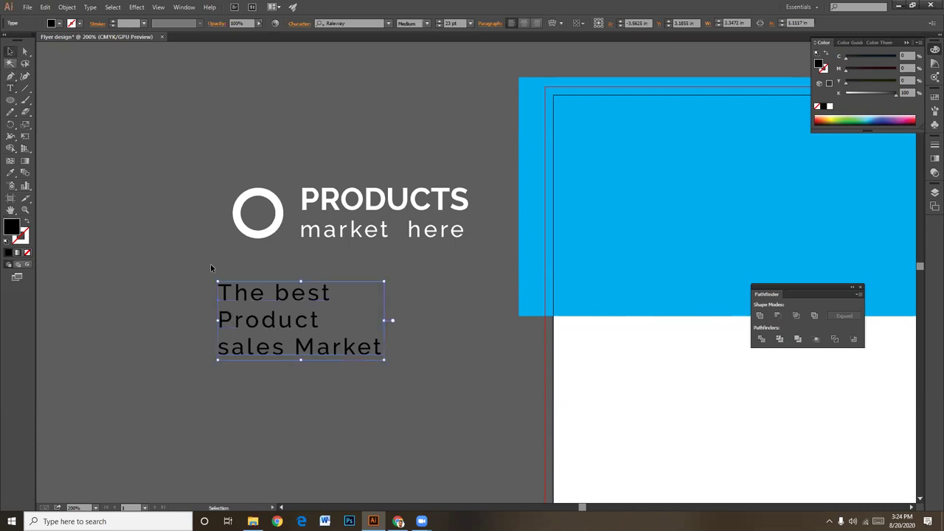
pyautogui.click(370, 389)
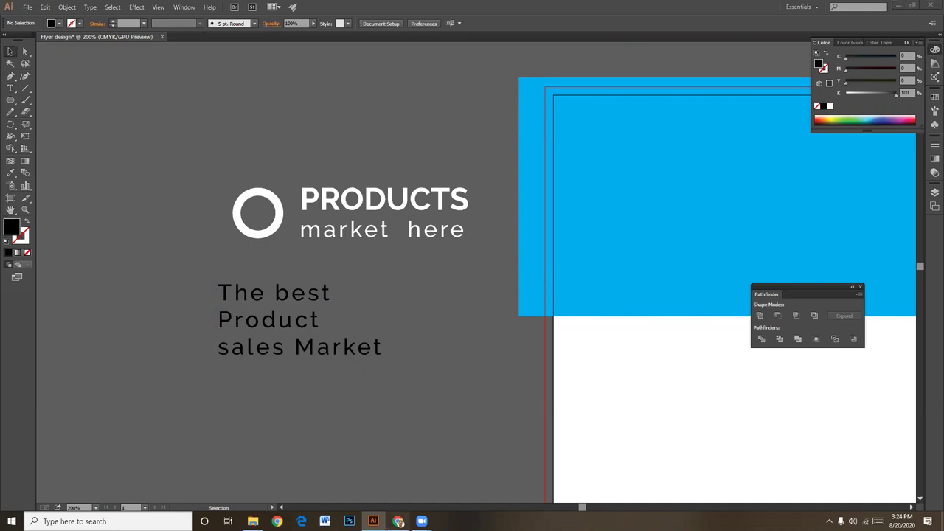
pyautogui.click(397, 520)
pyautogui.moveTo(52, 499)
pyautogui.mouseDown()
pyautogui.moveTo(330, 457)
pyautogui.moveTo(469, 297)
pyautogui.mouseUp()
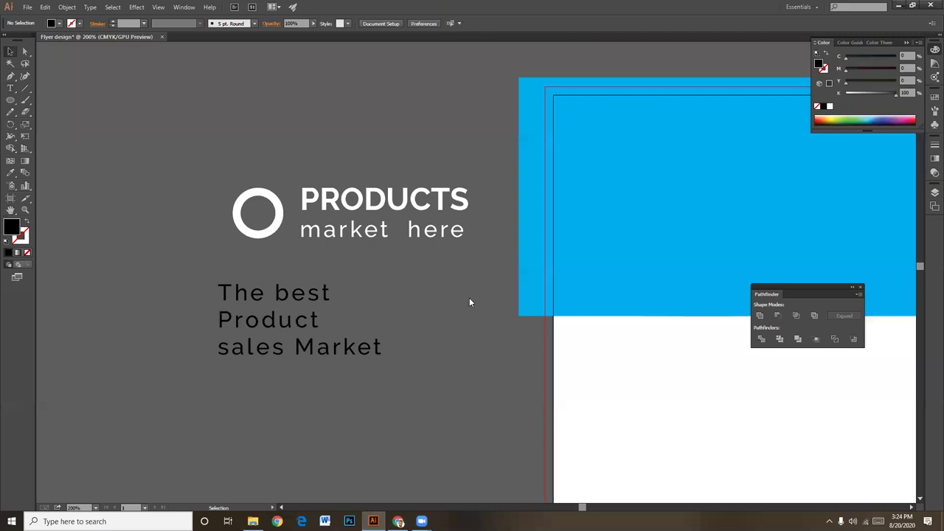
# - Embed the barbell photo and shrink it to about 11.81 × 7.88 in
pyautogui.hotkey('ctrl', '-')
pyautogui.hotkey('ctrl', '-')
pyautogui.hotkey('ctrl', '-')
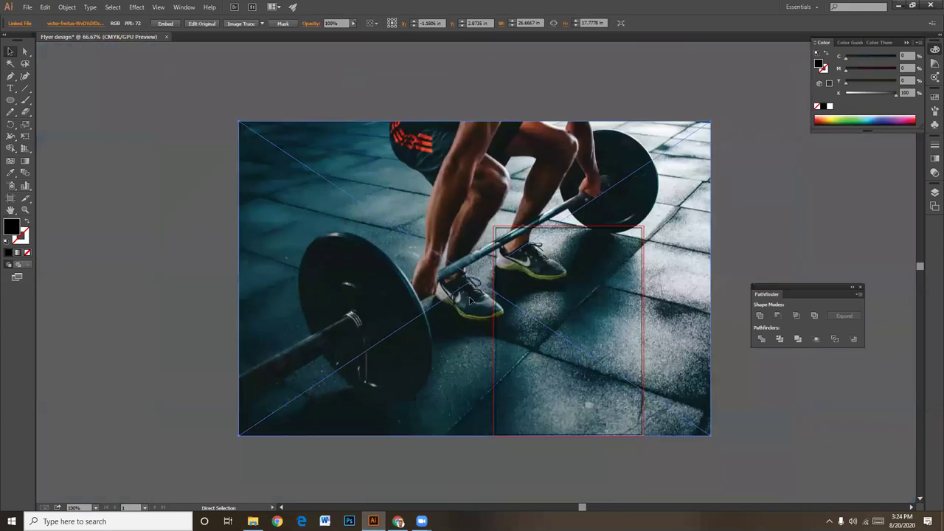
pyautogui.hotkey('ctrl', '-')
pyautogui.moveTo(318, 173)
pyautogui.mouseDown()
pyautogui.moveTo(472, 277)
pyautogui.moveTo(337, 313)
pyautogui.moveTo(354, 197)
pyautogui.mouseUp()
pyautogui.hotkey('ctrl', '+')
pyautogui.hotkey('ctrl', '+')
pyautogui.hotkey('ctrl', '+')
pyautogui.click(572, 90)
pyautogui.click(549, 218)
pyautogui.press('a')
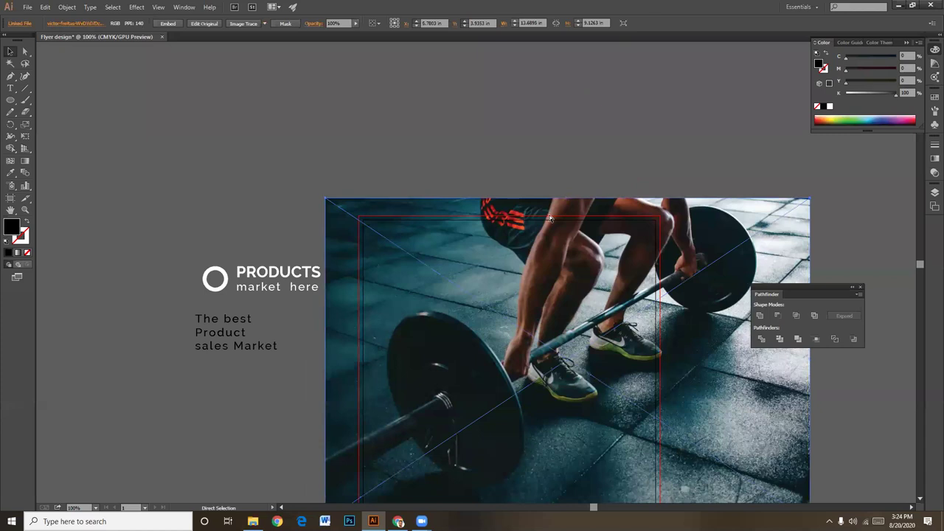
pyautogui.press('v')
pyautogui.click(181, 25)
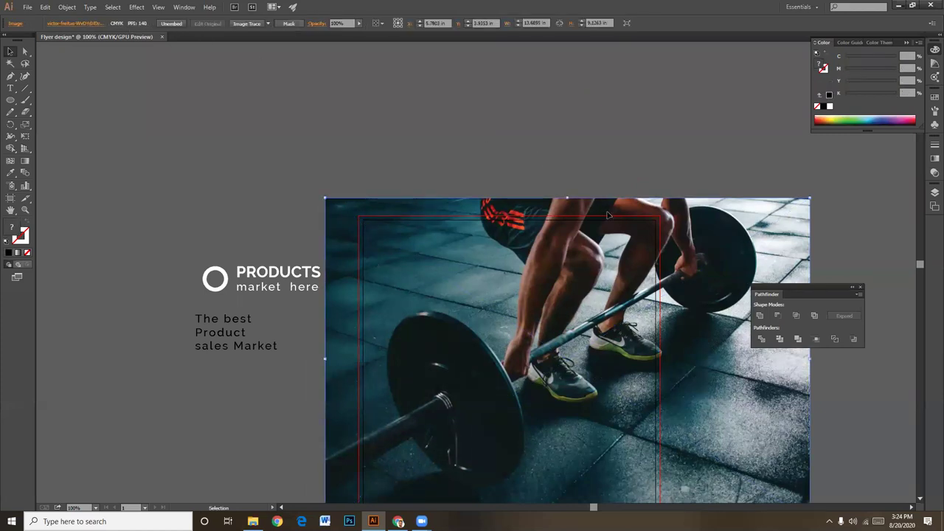
pyautogui.scroll(-5, 754, 383)
pyautogui.hscroll(3, 753, 382)
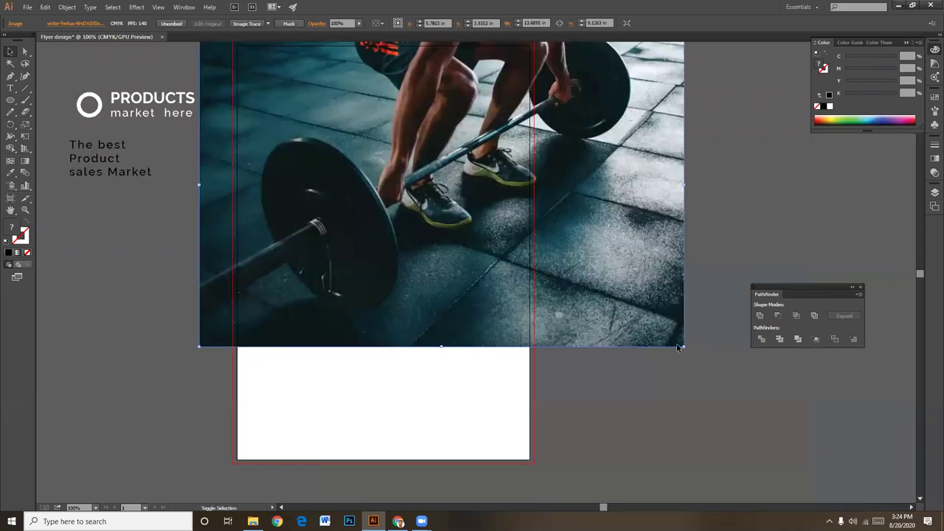
pyautogui.moveTo(683, 346)
pyautogui.mouseDown()
pyautogui.moveTo(604, 303)
pyautogui.moveTo(545, 253)
pyautogui.mouseUp()
pyautogui.click(646, 262)
# - Paste the barbell photo behind the blue header rectangle and zoom in on the header
pyautogui.scroll(5, 646, 262)
pyautogui.scroll(2, 674, 362)
pyautogui.hscroll(-1, 674, 362)
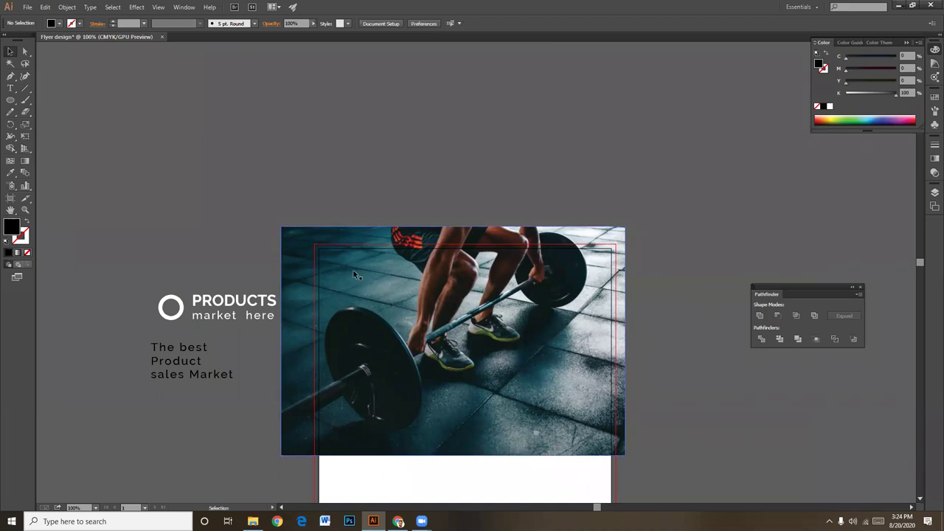
pyautogui.click(305, 240)
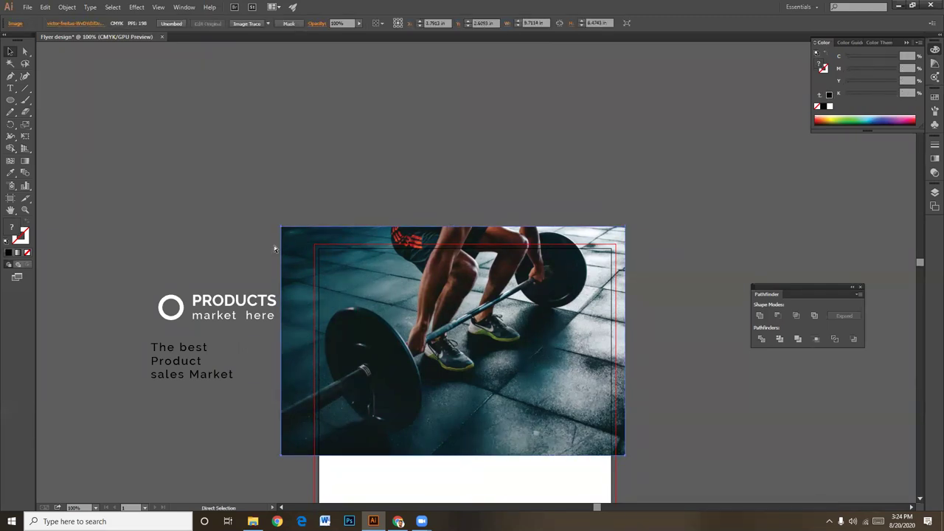
pyautogui.press('Delete')
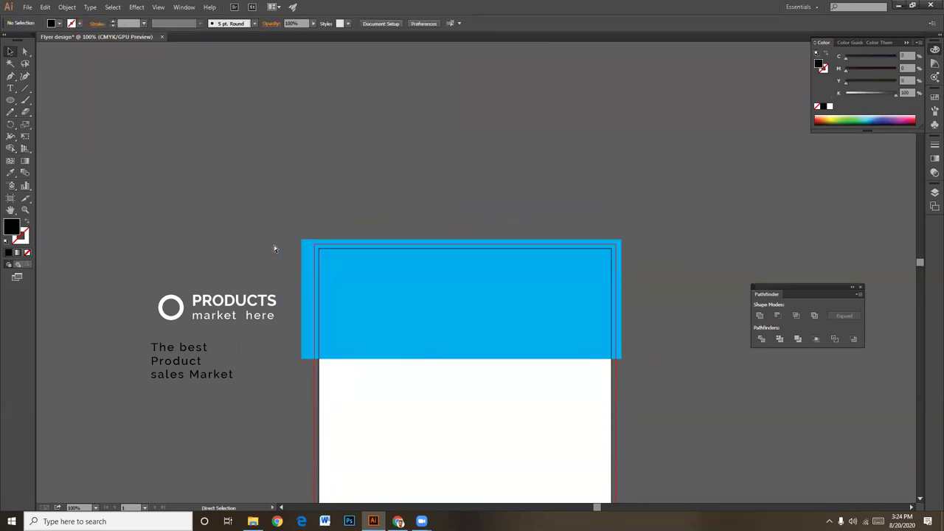
pyautogui.hotkey('ctrl', 'z')
pyautogui.press('v')
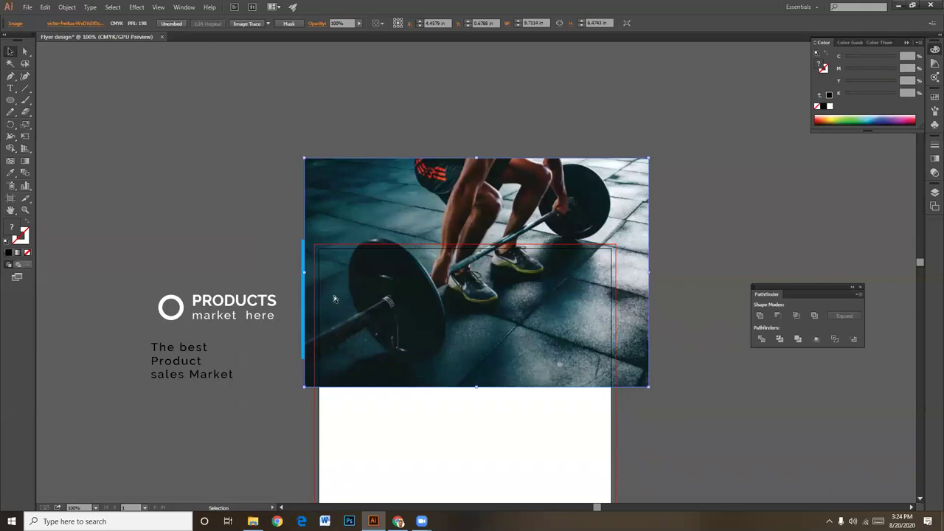
pyautogui.hotkey('ctrl', 'x')
pyautogui.hotkey('ctrl', 'b')
pyautogui.click(691, 402)
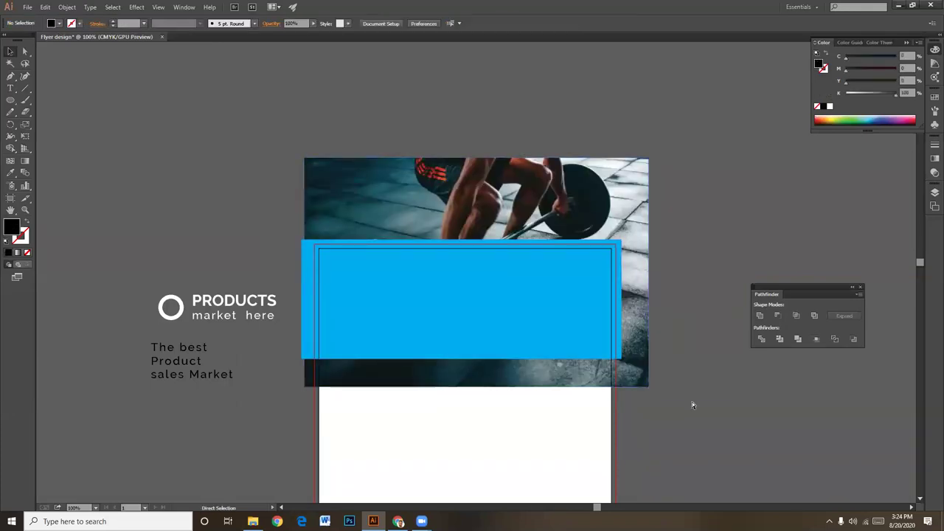
pyautogui.hotkey('ctrl', '=')
pyautogui.hotkey('ctrl', '=')
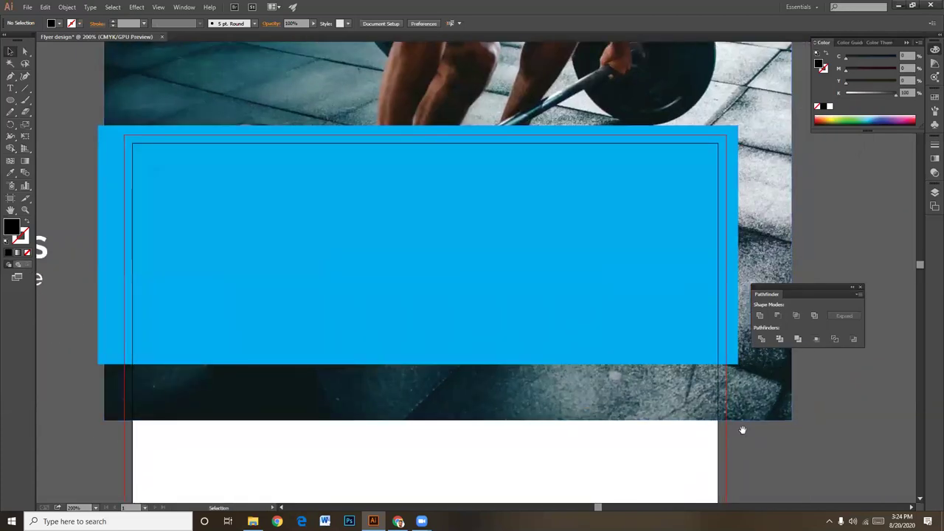
pyautogui.moveTo(743, 429); pyautogui.dragTo(691, 496)
# - Make a clipping mask of the photo with the blue header rectangle
pyautogui.click(682, 195)
pyautogui.keyDown('shift'); pyautogui.click(709, 210); pyautogui.keyUp('shift')
pyautogui.rightClick(722, 210)
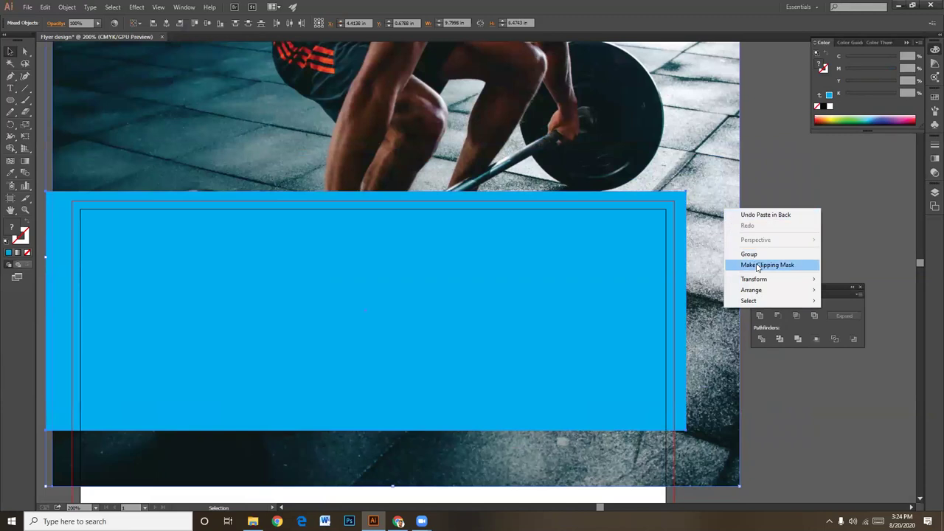
pyautogui.click(758, 265)
pyautogui.hotkey('ctrl', '-')
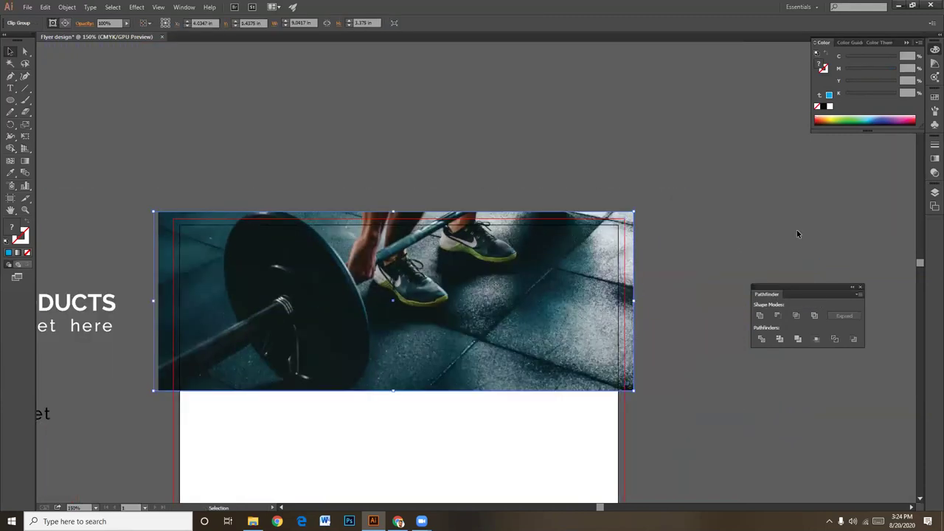
pyautogui.moveTo(678, 295); pyautogui.dragTo(726, 233)
# - Shift the barbell image slightly down inside the mask, then select the PRODUCTS logo
pyautogui.click(24, 53)
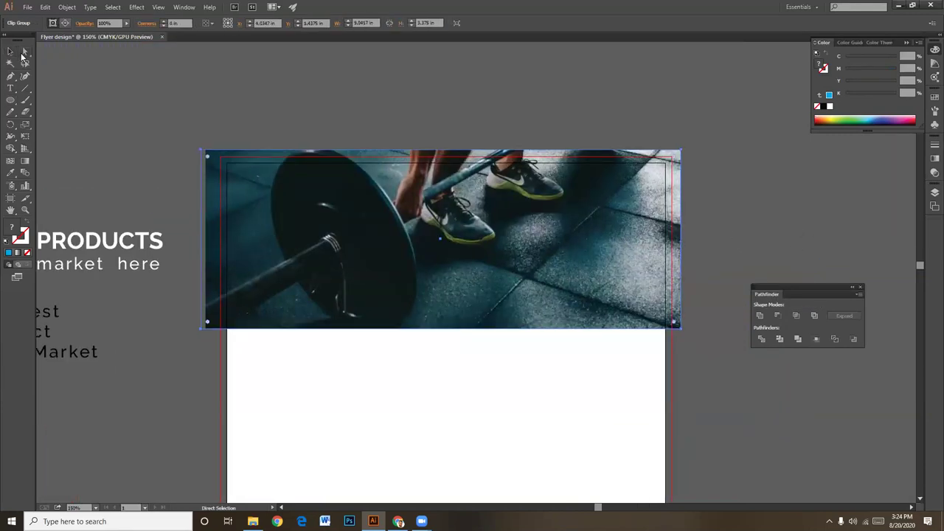
pyautogui.click(462, 229)
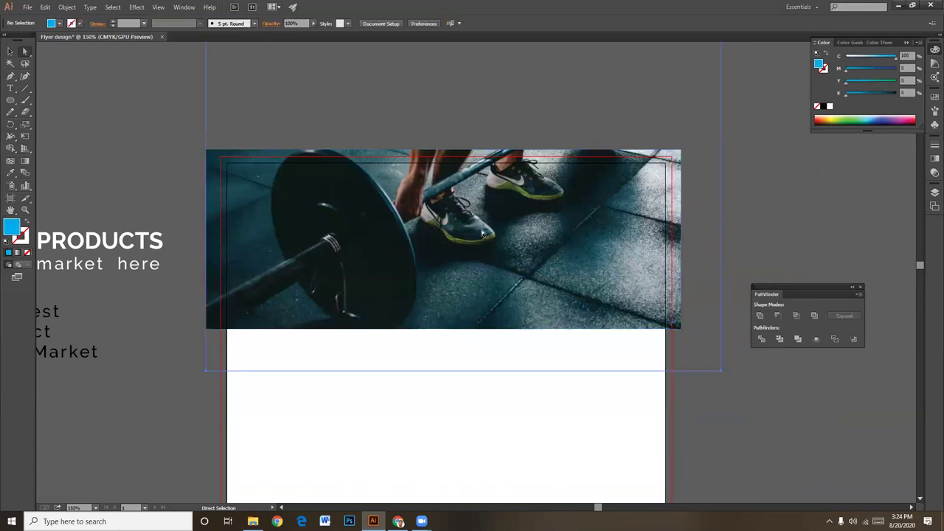
pyautogui.moveTo(461, 229); pyautogui.dragTo(464, 263)
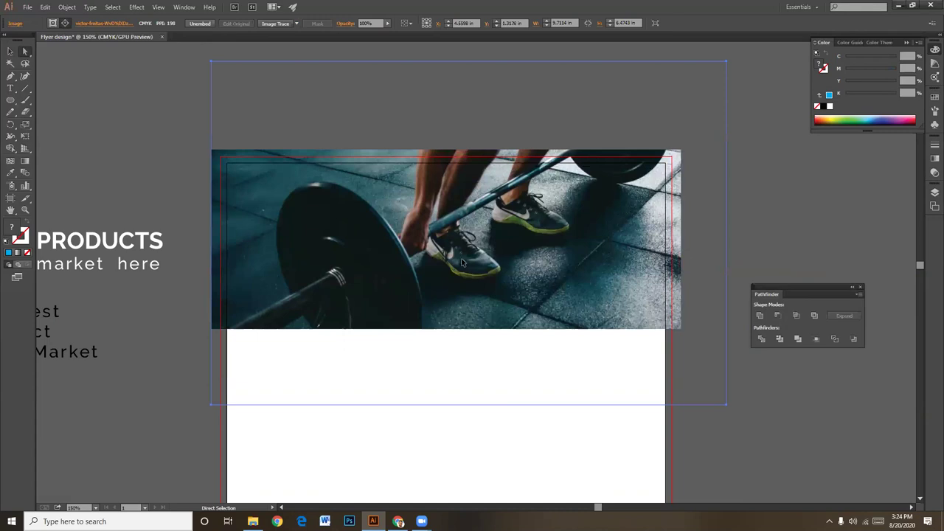
pyautogui.moveTo(462, 261); pyautogui.dragTo(464, 264)
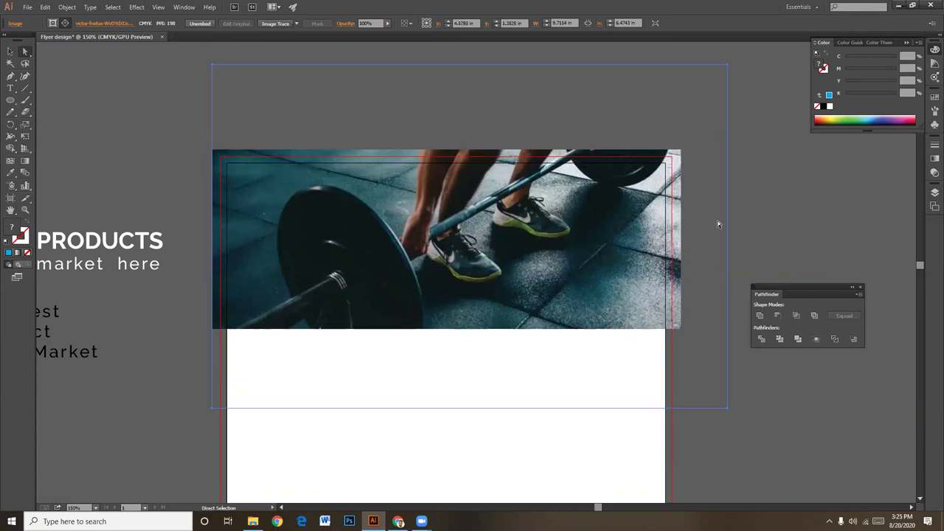
pyautogui.click(748, 214)
pyautogui.hscroll(-5, 491, 352)
pyautogui.click(13, 52)
pyautogui.click(293, 247)
# - Duplicate the PRODUCTS logo near the top and convert the copy's text to outlines
pyautogui.scroll(2, 295, 251)
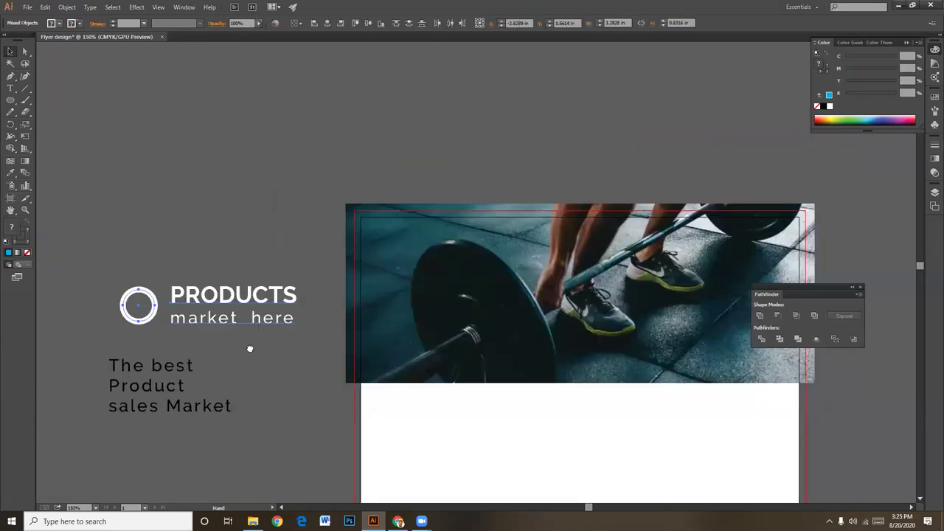
pyautogui.hscroll(2, 295, 250)
pyautogui.moveTo(249, 331); pyautogui.dragTo(536, 131)
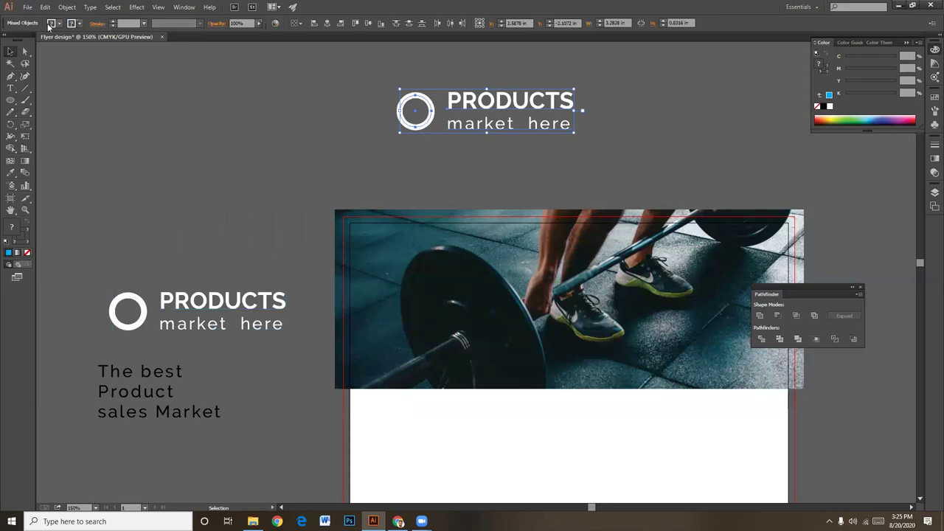
pyautogui.click(89, 8)
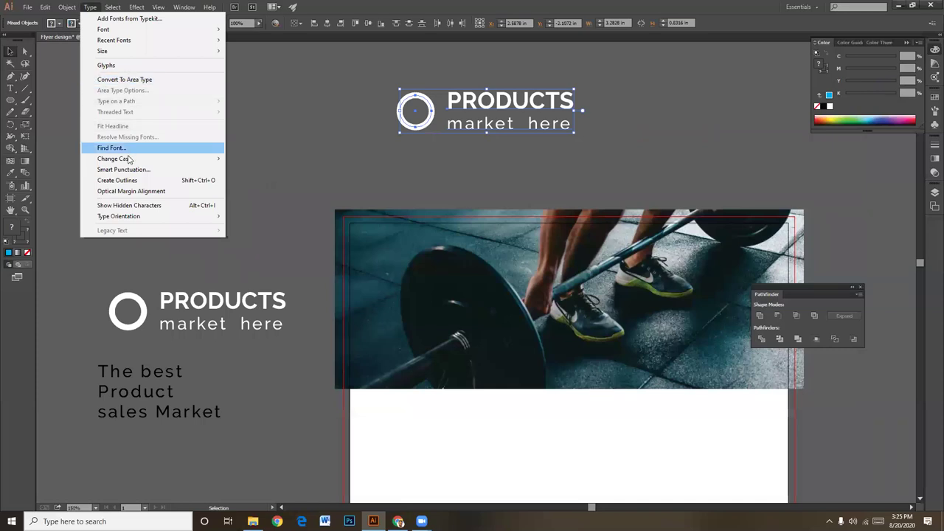
pyautogui.click(130, 180)
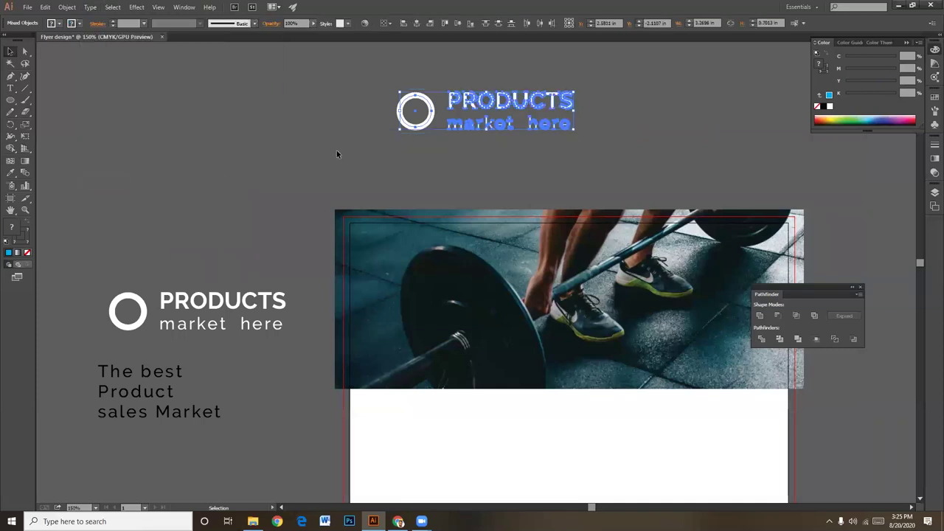
# - Expand the copied ring's stroke into a filled shape, keeping Fill and Stroke
pyautogui.click(358, 117)
pyautogui.click(432, 130)
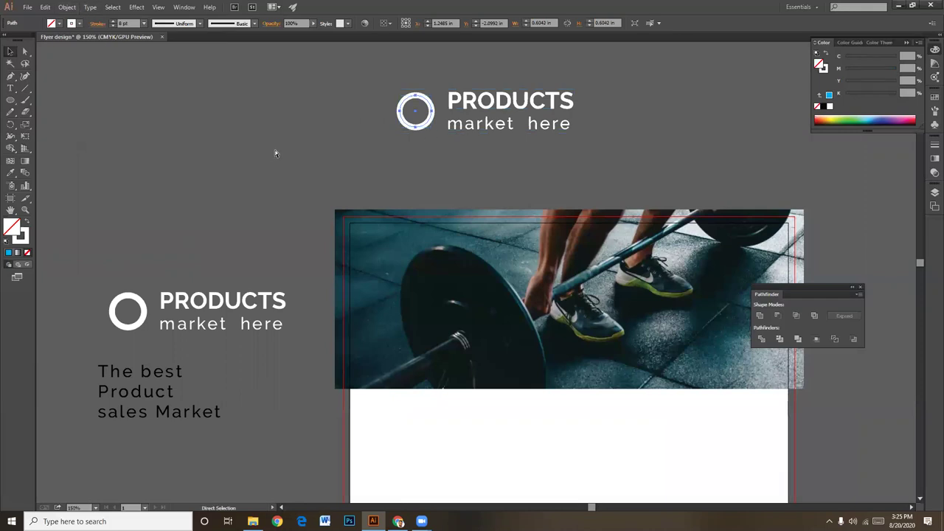
pyautogui.hotkey('ctrl', '=')
pyautogui.moveTo(429, 154); pyautogui.dragTo(398, 261)
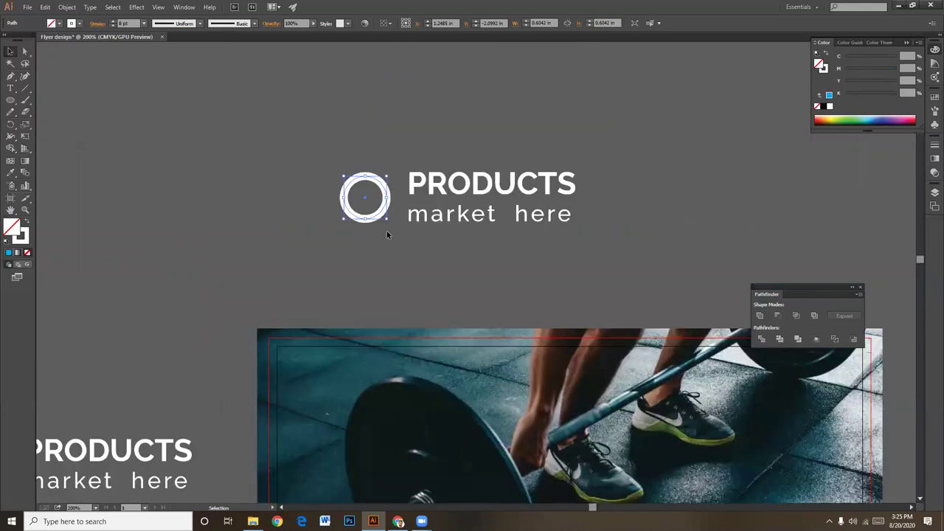
pyautogui.moveTo(385, 219)
pyautogui.mouseDown()
pyautogui.moveTo(376, 210)
pyautogui.moveTo(388, 219)
pyautogui.mouseUp()
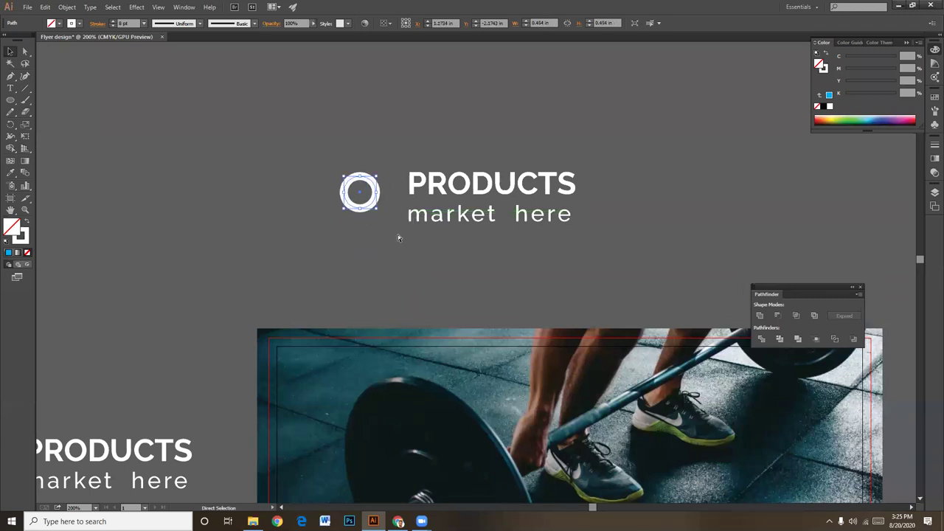
pyautogui.click(67, 7)
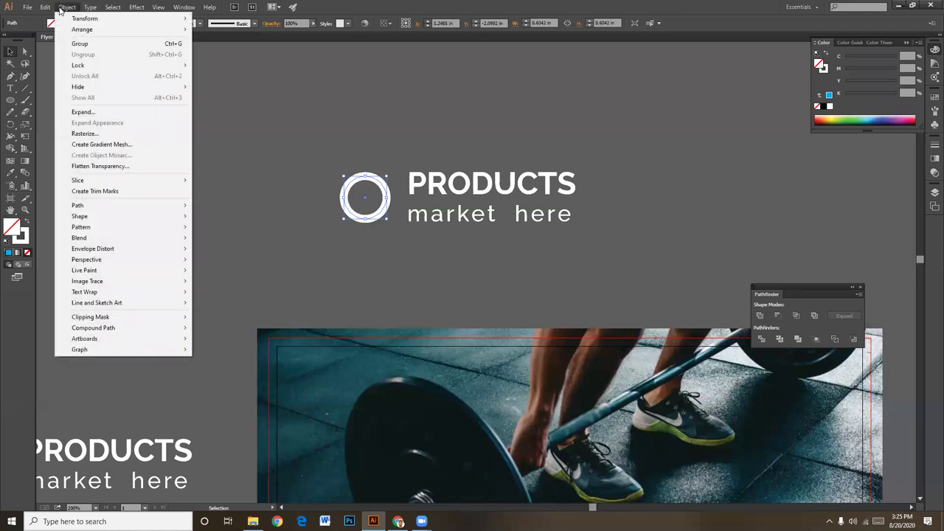
pyautogui.click(94, 112)
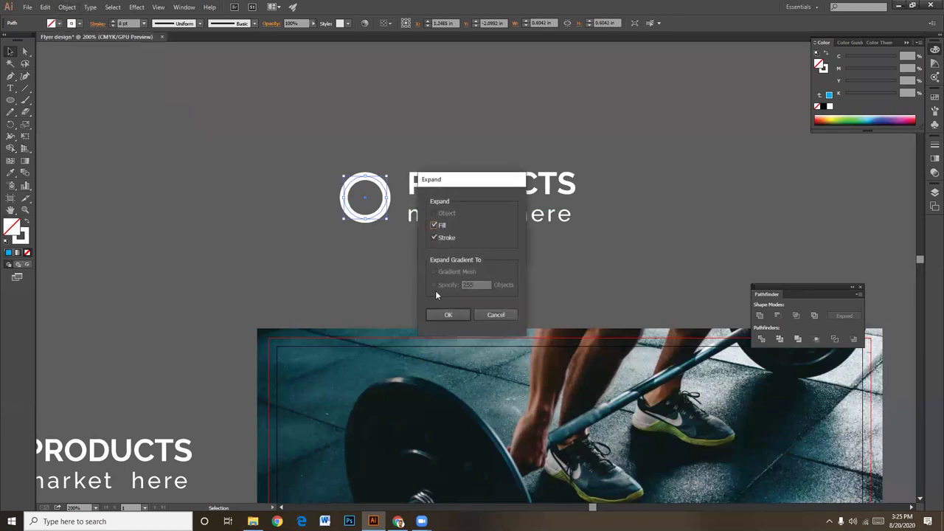
pyautogui.click(446, 314)
# - Scale the copied ring-and-text logo down to about half size
pyautogui.click(366, 254)
pyautogui.moveTo(613, 258); pyautogui.dragTo(347, 146)
pyautogui.click(601, 239)
pyautogui.click(568, 214)
pyautogui.moveTo(573, 243); pyautogui.dragTo(637, 233)
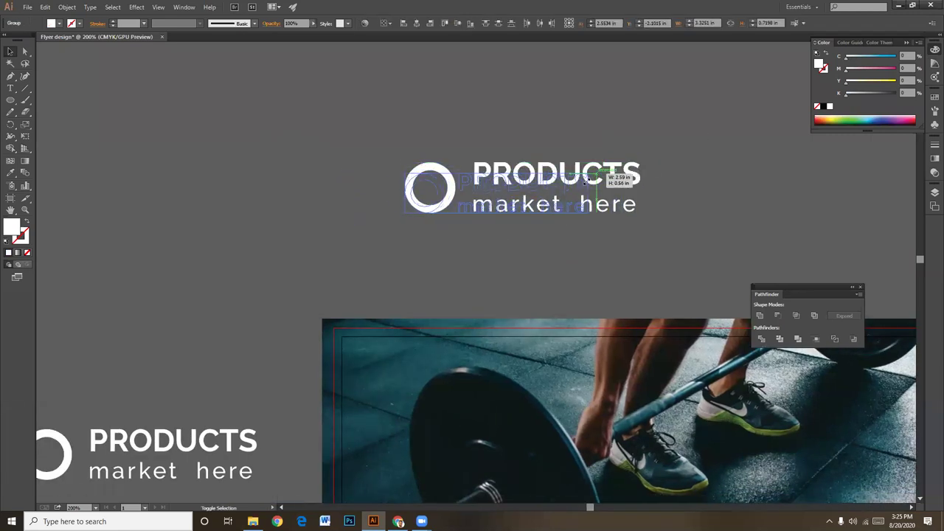
pyautogui.moveTo(640, 161); pyautogui.dragTo(522, 187)
pyautogui.click(637, 177)
pyautogui.moveTo(498, 293); pyautogui.dragTo(516, 223)
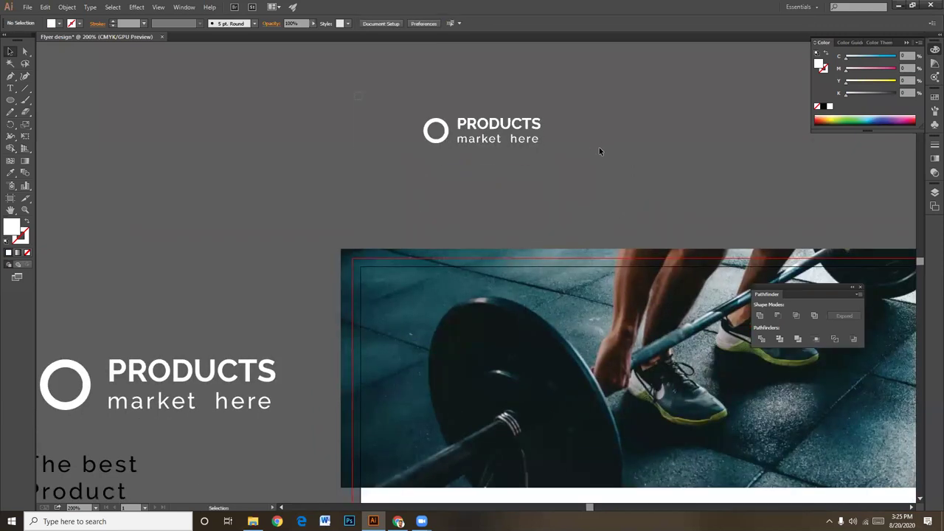
# - Move the small logo onto the photo and add vertical and horizontal margin guides from the rulers
pyautogui.click(472, 127)
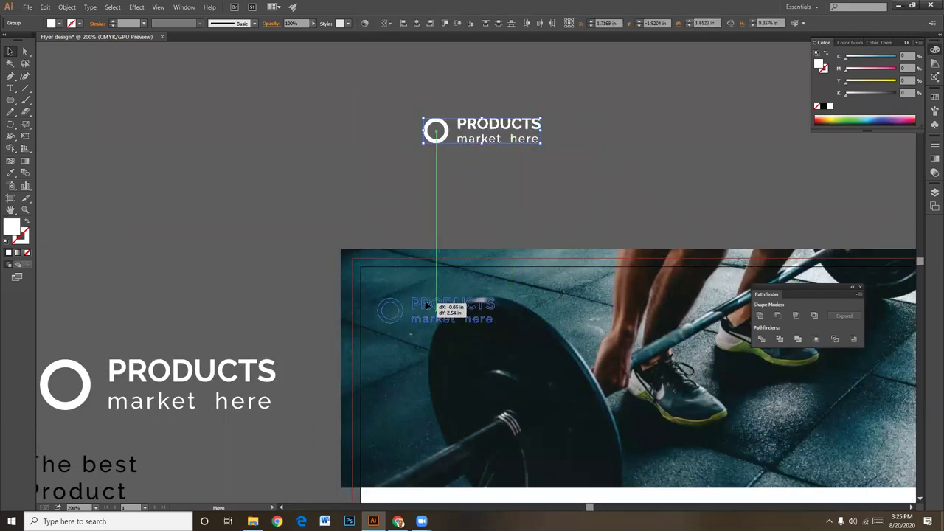
pyautogui.moveTo(473, 127); pyautogui.dragTo(427, 306)
pyautogui.scroll(-1, 56, 283)
pyautogui.press('a')
pyautogui.hotkey('ctrl', 'r')
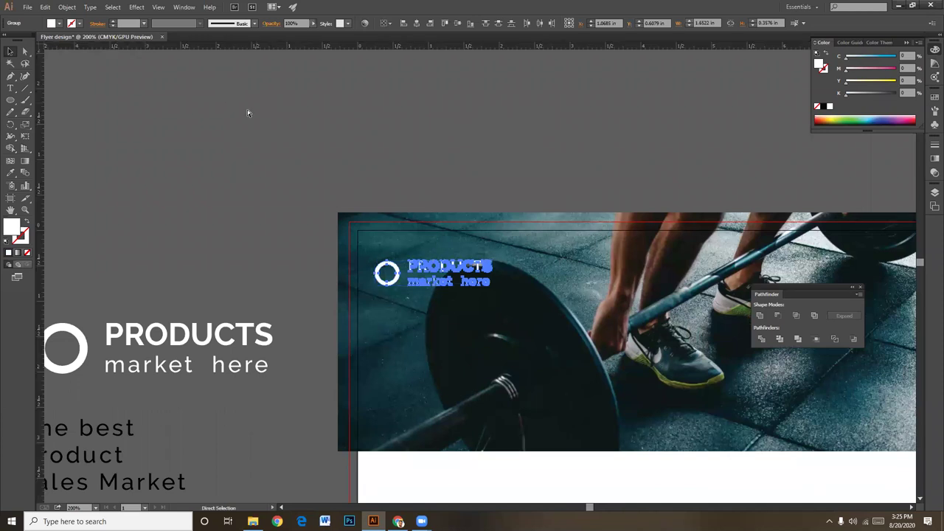
pyautogui.moveTo(42, 118); pyautogui.dragTo(371, 295)
pyautogui.moveTo(480, 216); pyautogui.dragTo(480, 243)
pyautogui.moveTo(439, 277)
pyautogui.mouseDown()
pyautogui.moveTo(417, 241)
pyautogui.moveTo(378, 240)
pyautogui.mouseUp()
# - Snap the logo against the guides in the photo's top-left corner and enlarge it slightly
pyautogui.click(417, 240)
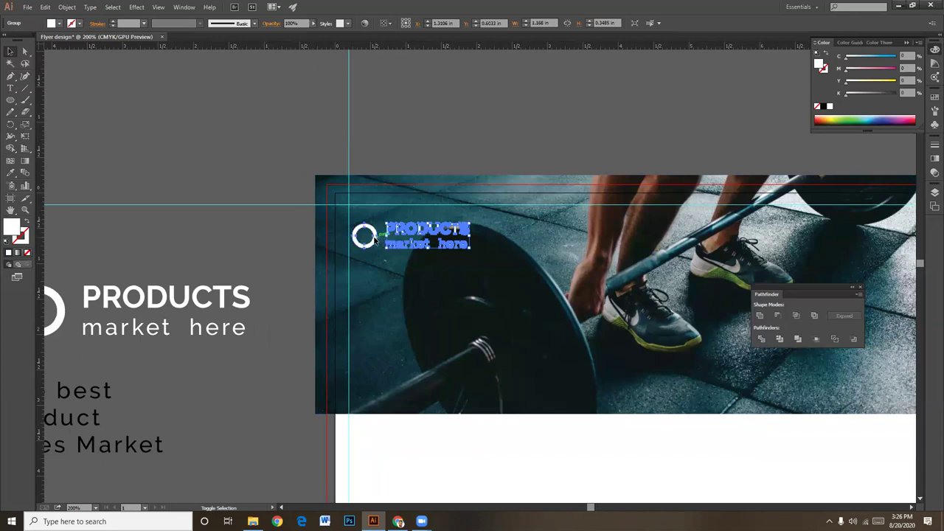
pyautogui.keyDown('shift'); pyautogui.click(364, 236); pyautogui.keyUp('shift')
pyautogui.click(513, 146)
pyautogui.moveTo(434, 232); pyautogui.dragTo(432, 219)
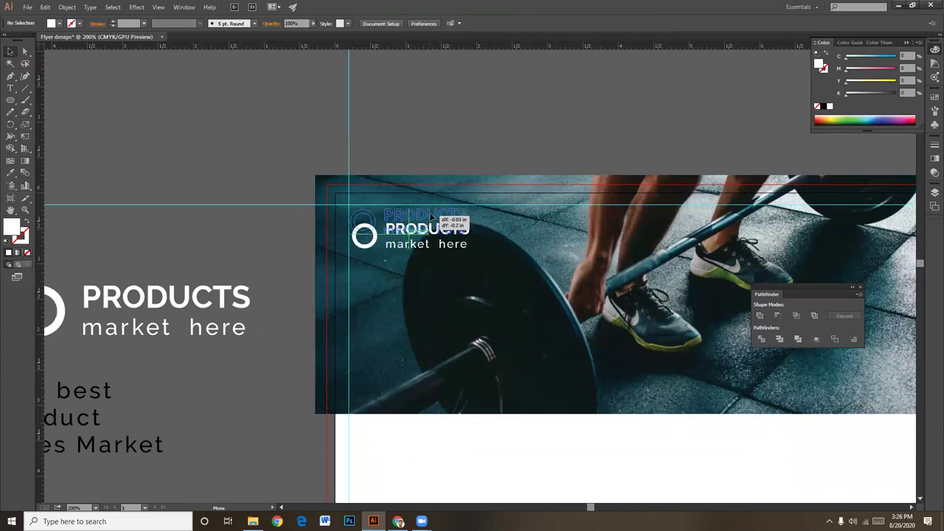
pyautogui.moveTo(431, 219); pyautogui.dragTo(422, 215)
pyautogui.click(473, 144)
pyautogui.click(422, 215)
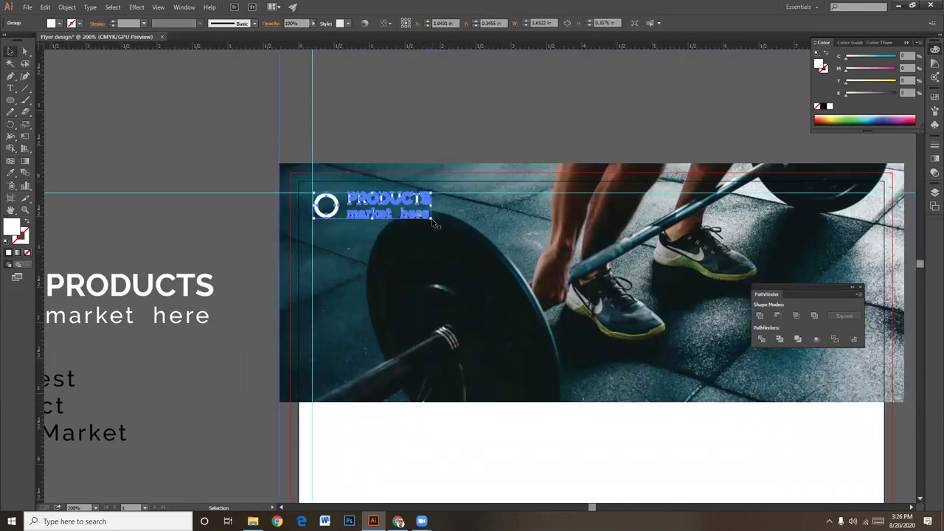
pyautogui.moveTo(432, 220); pyautogui.dragTo(495, 251)
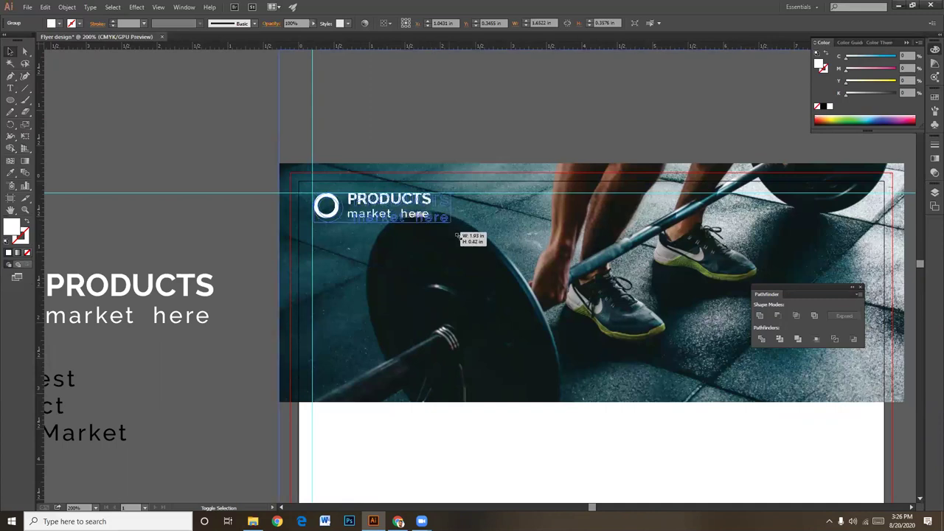
pyautogui.click(520, 135)
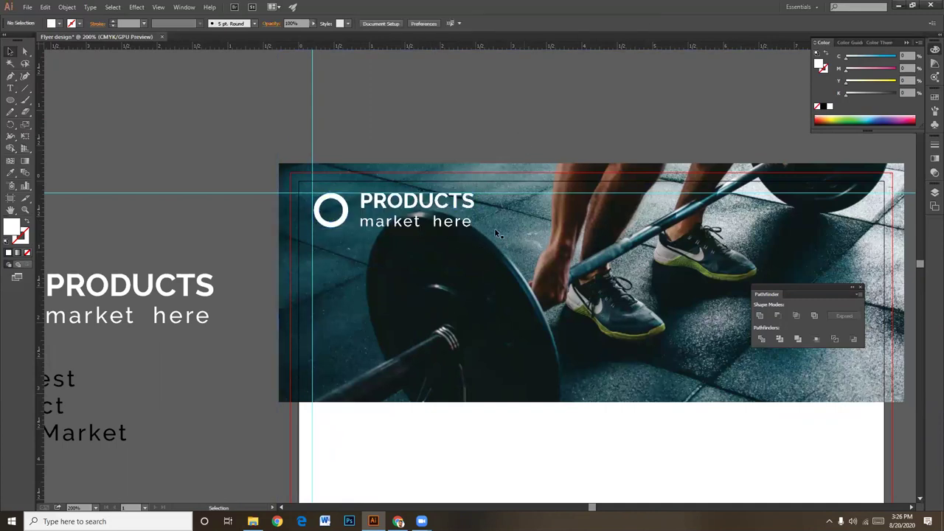
# - Zoom in and check the logo's alignment in the header's top-left corner
pyautogui.scroll(-2, 523, 262)
pyautogui.hscroll(-2, 524, 264)
pyautogui.hotkey('ctrl', '+')
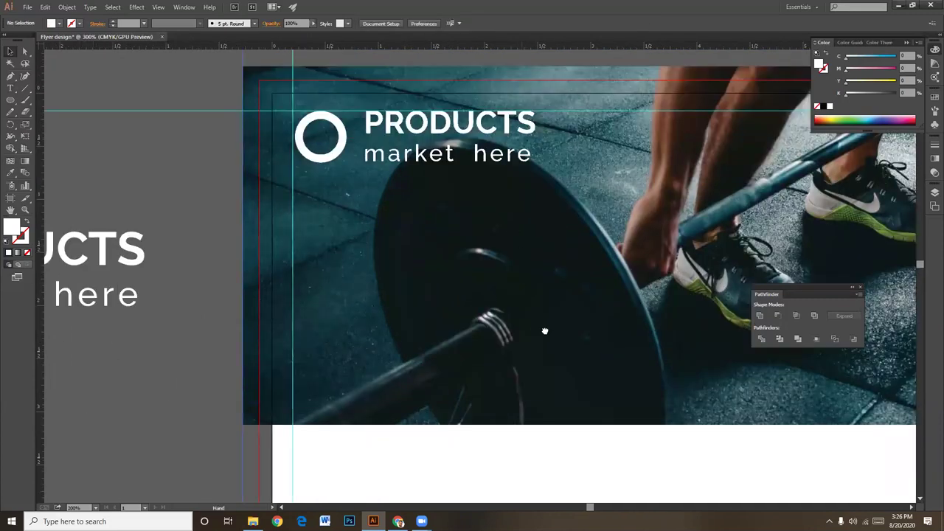
pyautogui.scroll(3, 516, 280)
pyautogui.hscroll(-1, 517, 280)
pyautogui.click(505, 247)
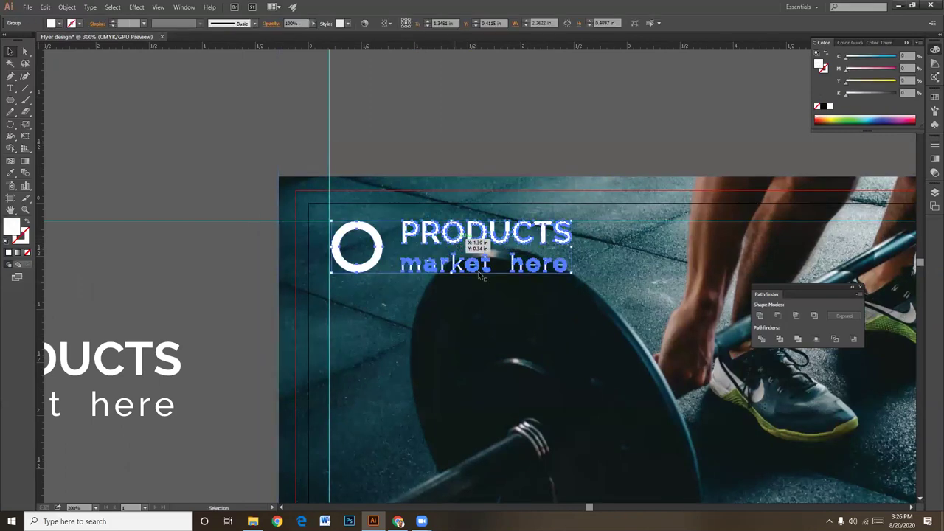
pyautogui.click(559, 146)
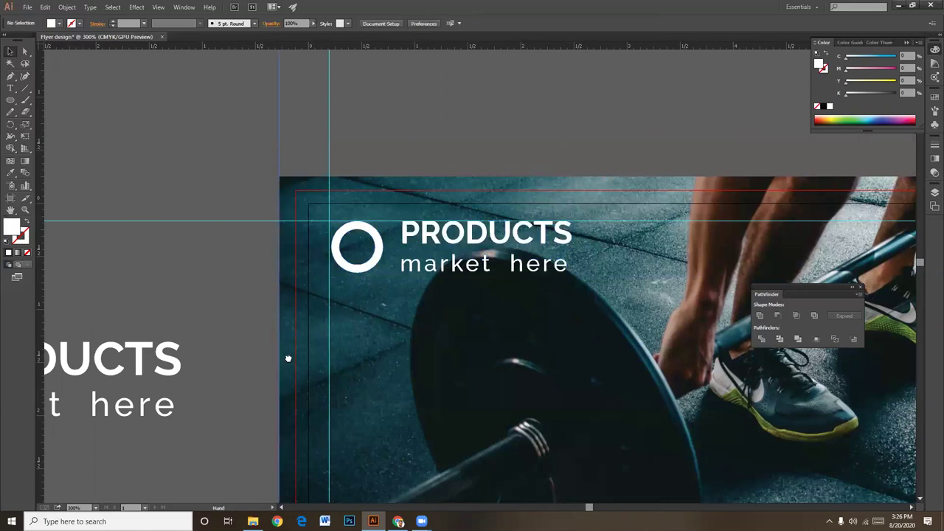
pyautogui.scroll(-3, 464, 207)
pyautogui.hscroll(-5, 464, 206)
pyautogui.click(372, 259)
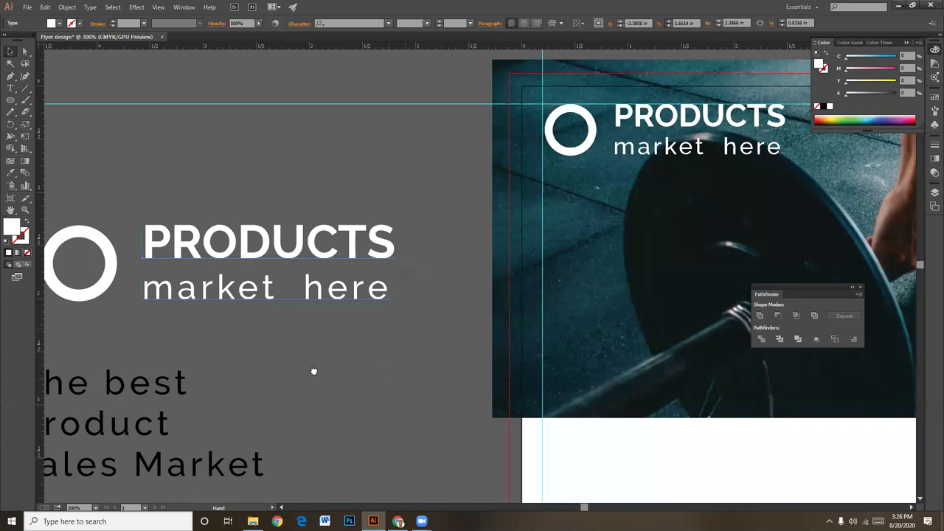
pyautogui.hscroll(5, 372, 344)
pyautogui.click(590, 140)
pyautogui.scroll(3, 443, 184)
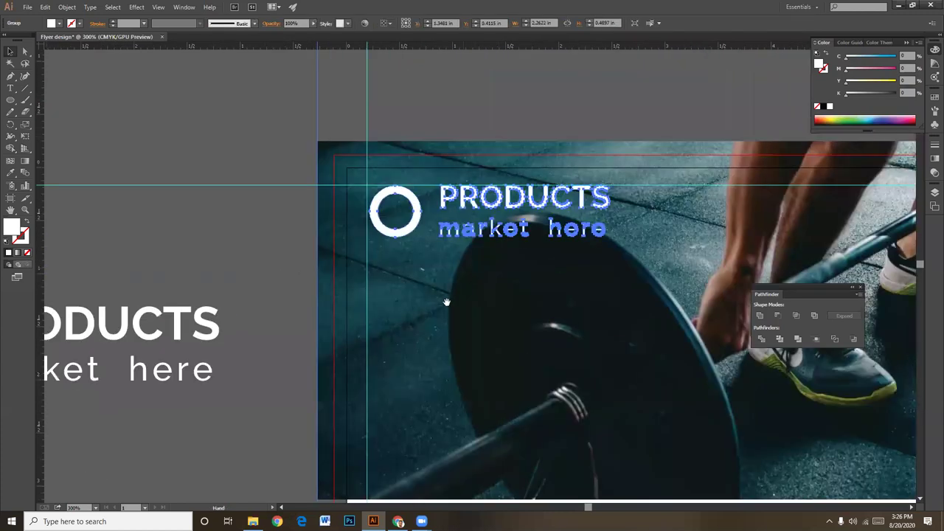
pyautogui.scroll(2, 471, 147)
pyautogui.click(490, 132)
pyautogui.hotkey('ctrl', '-')
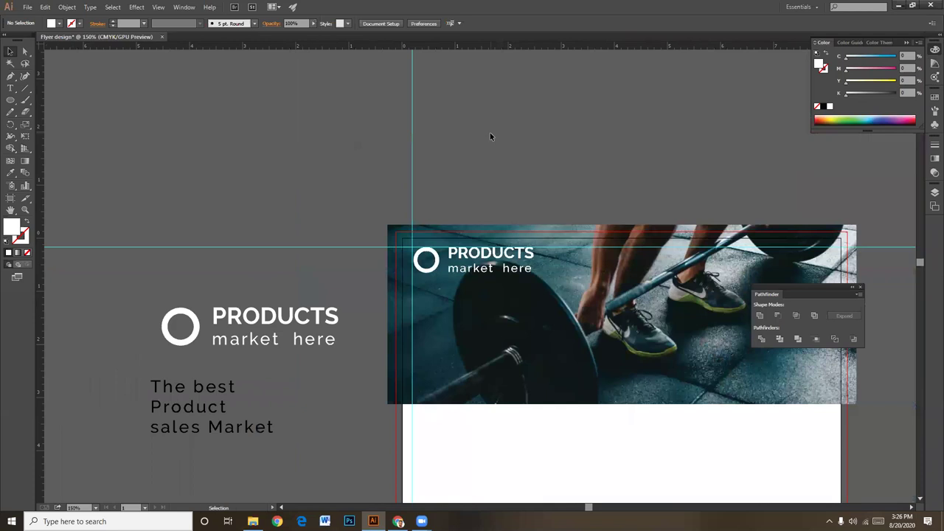
# - Reposition the black tagline on the barbell photo header
pyautogui.hotkey('ctrl', '-')
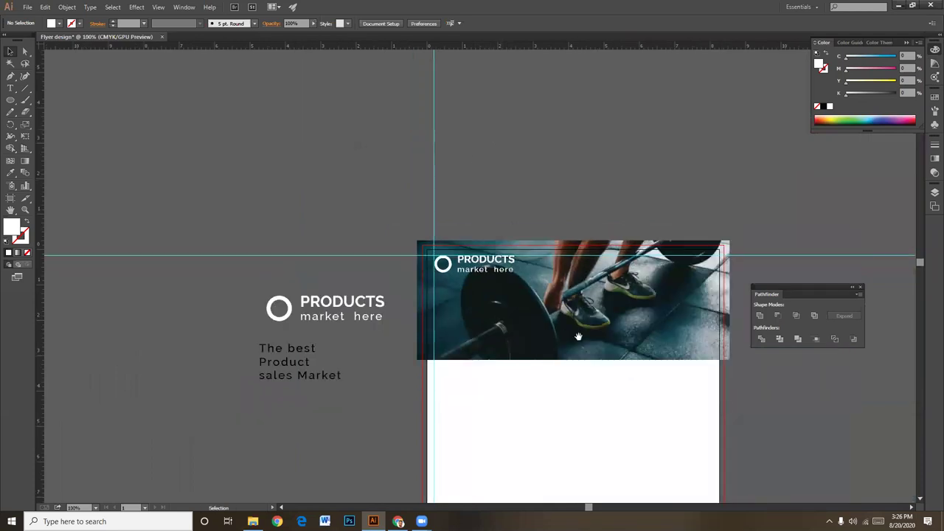
pyautogui.scroll(-2, 520, 303)
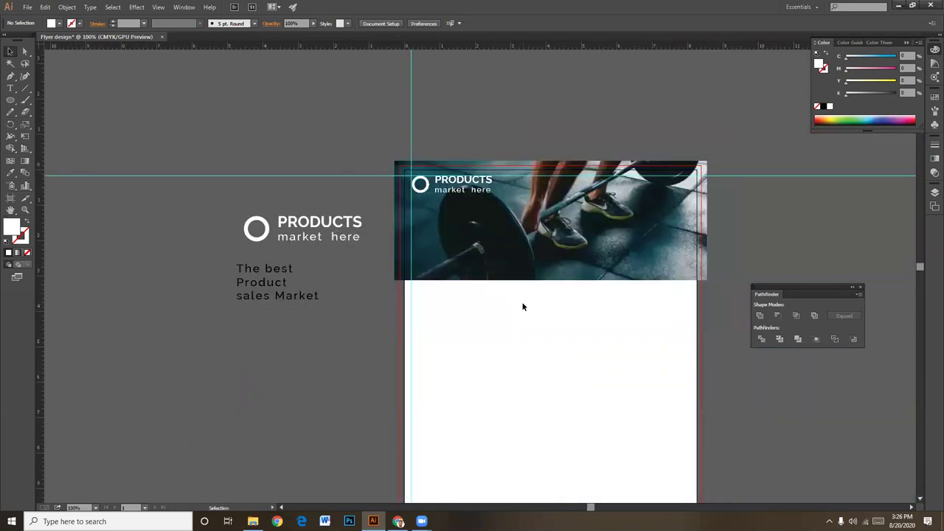
pyautogui.scroll(-1, 522, 306)
pyautogui.moveTo(242, 280); pyautogui.dragTo(424, 246)
pyautogui.hotkey('ctrl', '+')
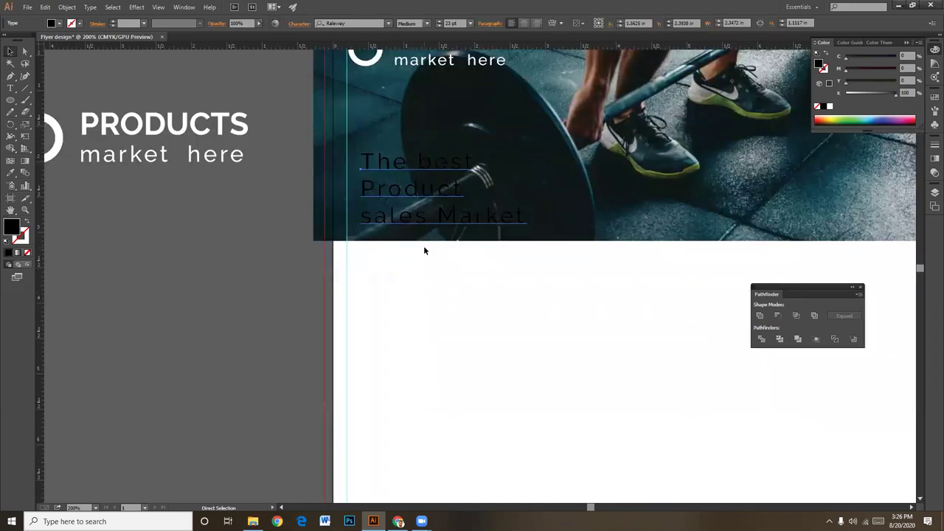
pyautogui.scroll(4, 366, 288)
pyautogui.click(365, 323)
# - Set the 'The best Product sales Market' tagline to Bold weight
pyautogui.click(366, 323)
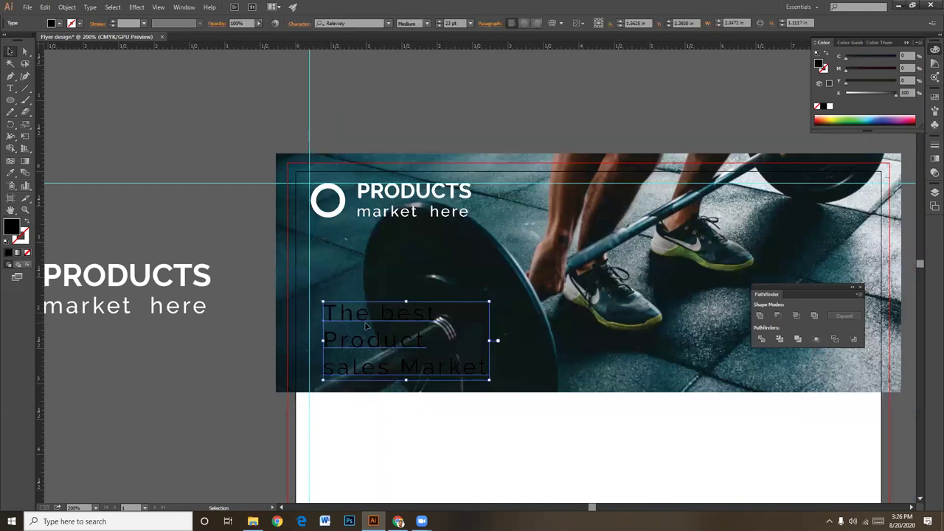
pyautogui.click(426, 26)
pyautogui.click(414, 155)
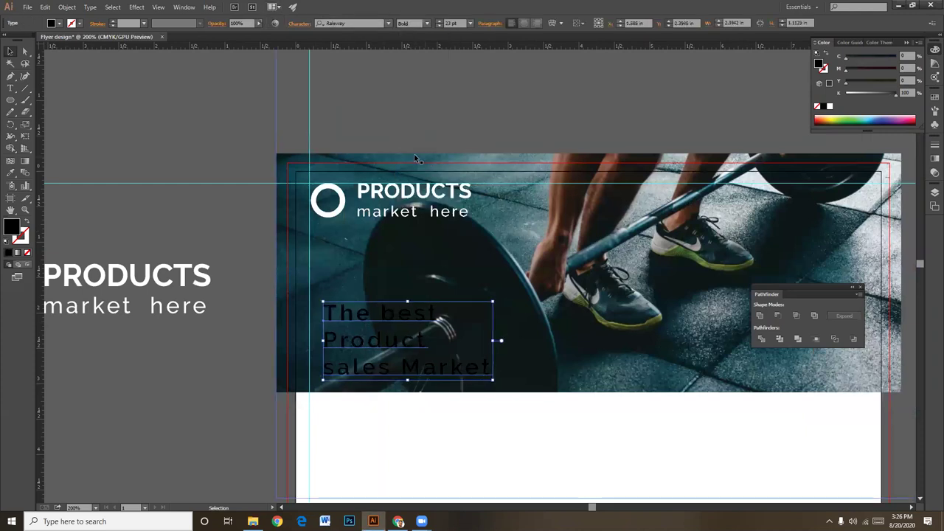
pyautogui.click(427, 25)
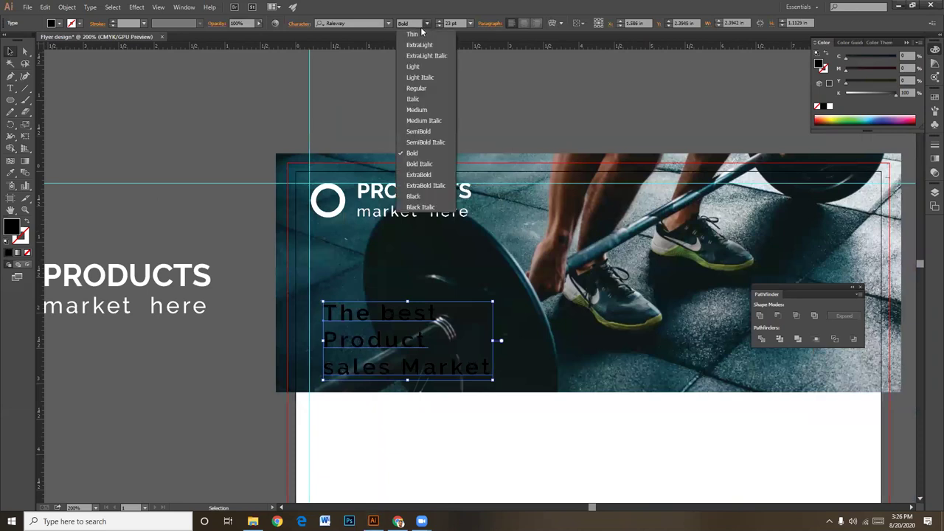
pyautogui.click(418, 153)
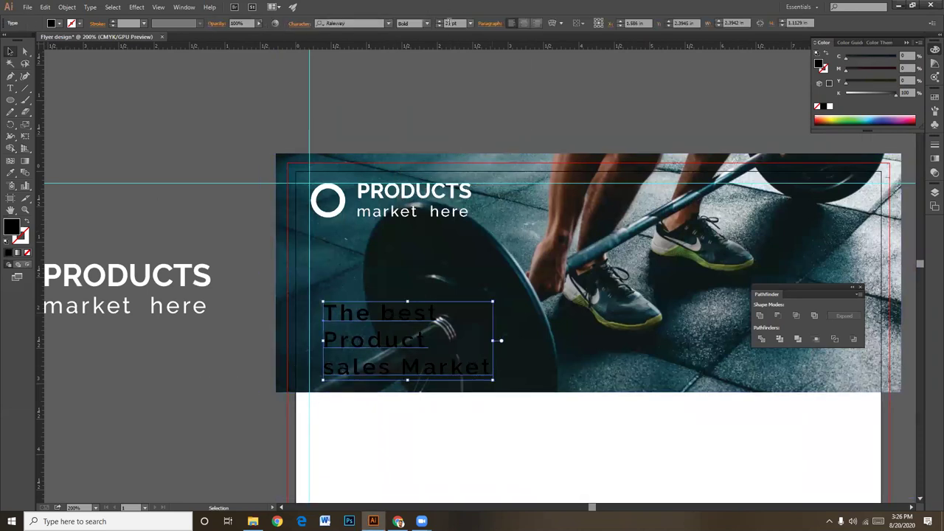
# - Tighten the tagline's letter spacing and recheck its font weight
pyautogui.click(298, 23)
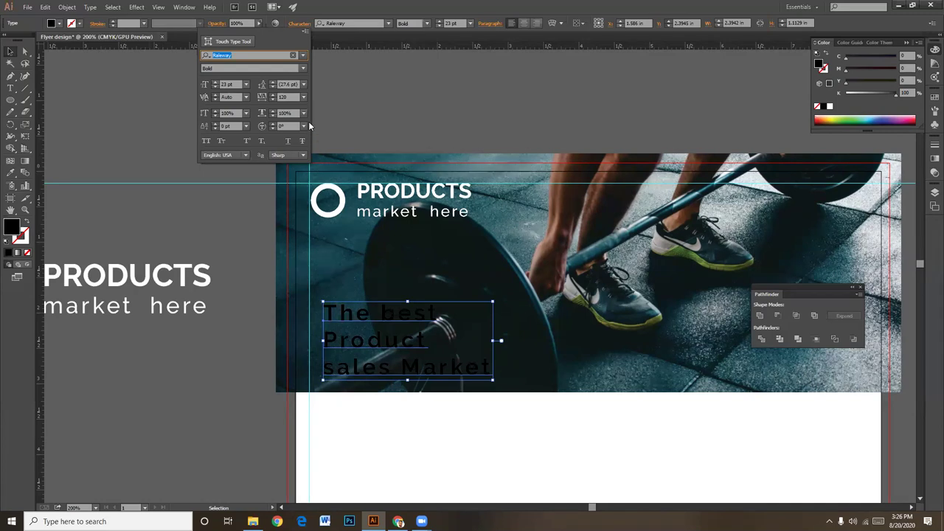
pyautogui.click(286, 96)
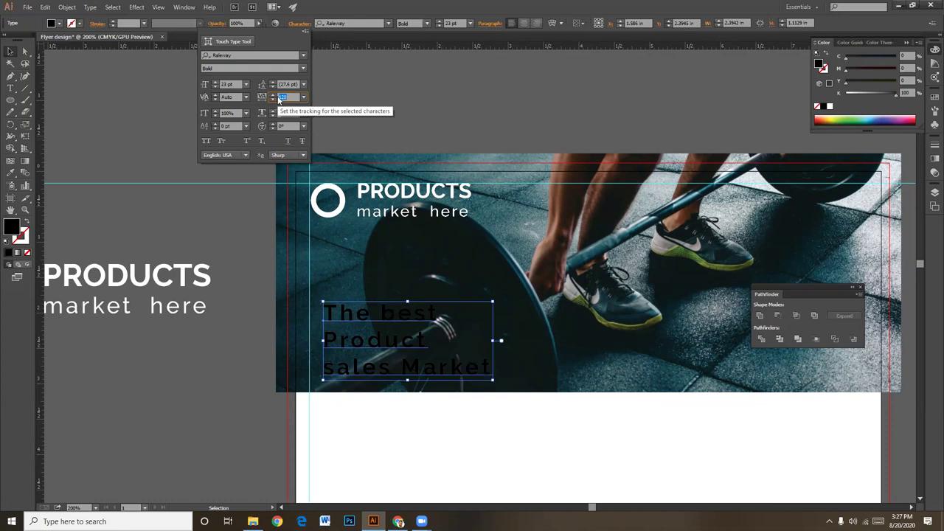
pyautogui.write('0')
pyautogui.press('Return')
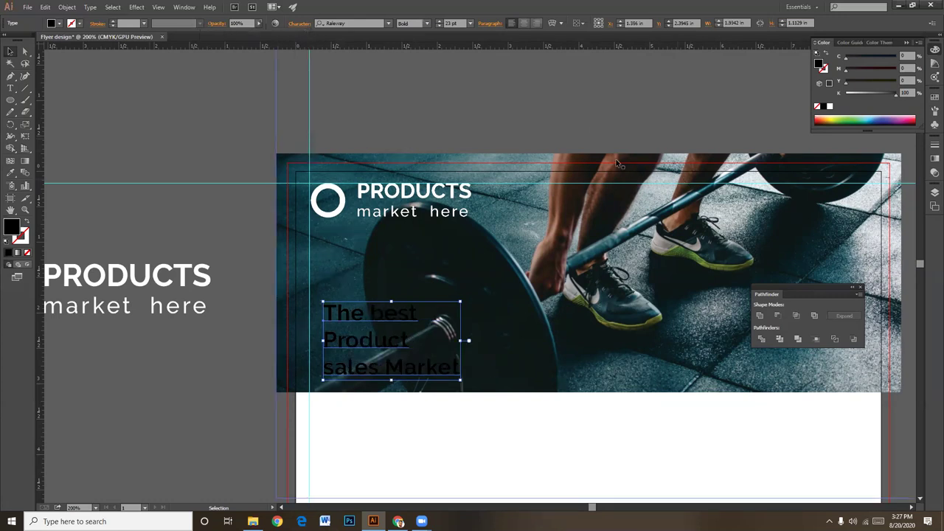
pyautogui.click(504, 284)
pyautogui.click(413, 339)
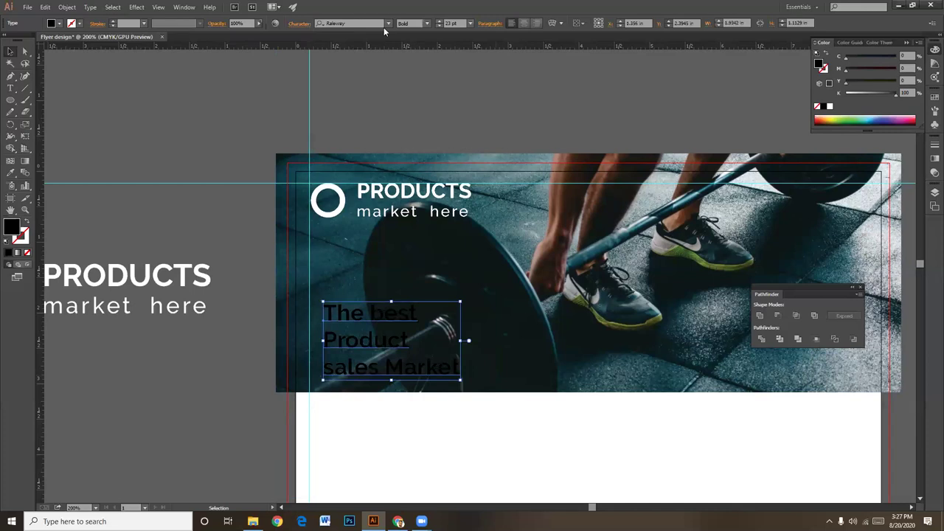
pyautogui.click(426, 23)
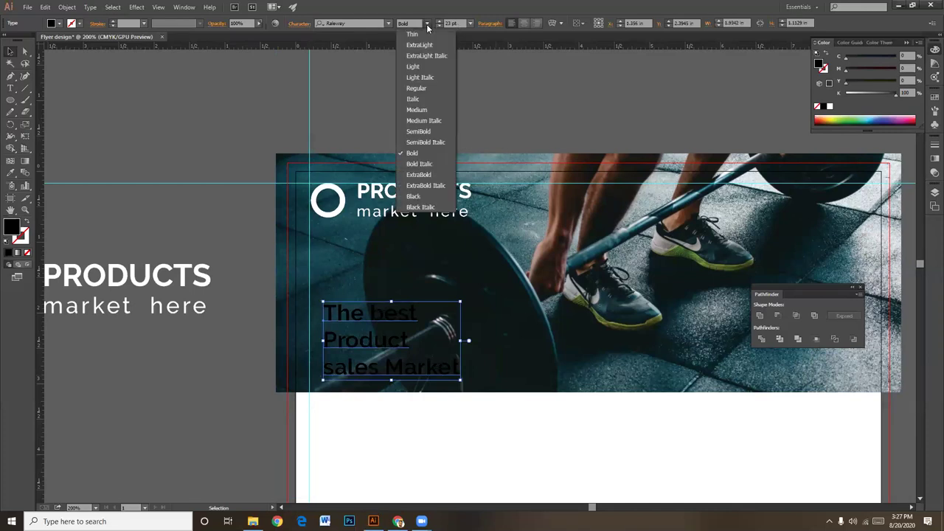
pyautogui.click(419, 175)
pyautogui.click(531, 370)
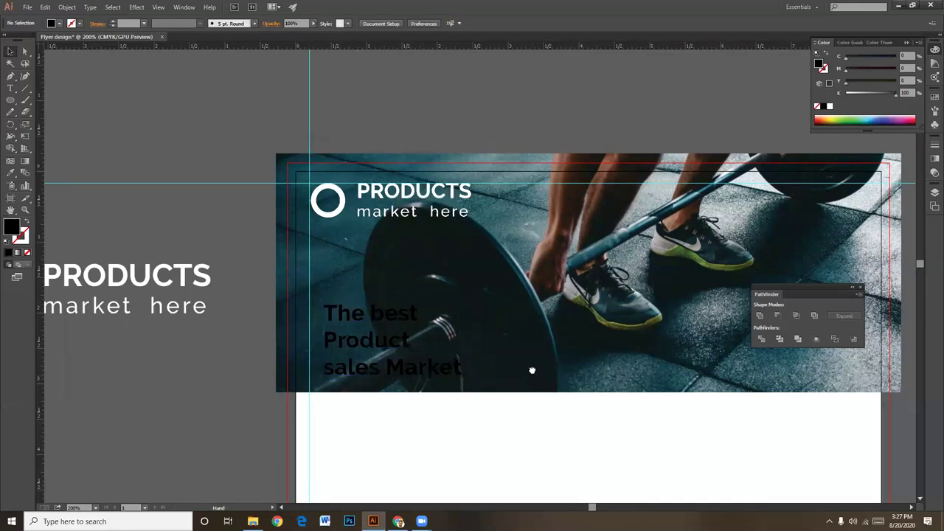
# - Nudge the tagline text block slightly to the left
pyautogui.scroll(-2, 443, 325)
pyautogui.scroll(-1, 395, 282)
pyautogui.click(396, 278)
pyautogui.moveTo(355, 280); pyautogui.dragTo(342, 280)
pyautogui.click(487, 348)
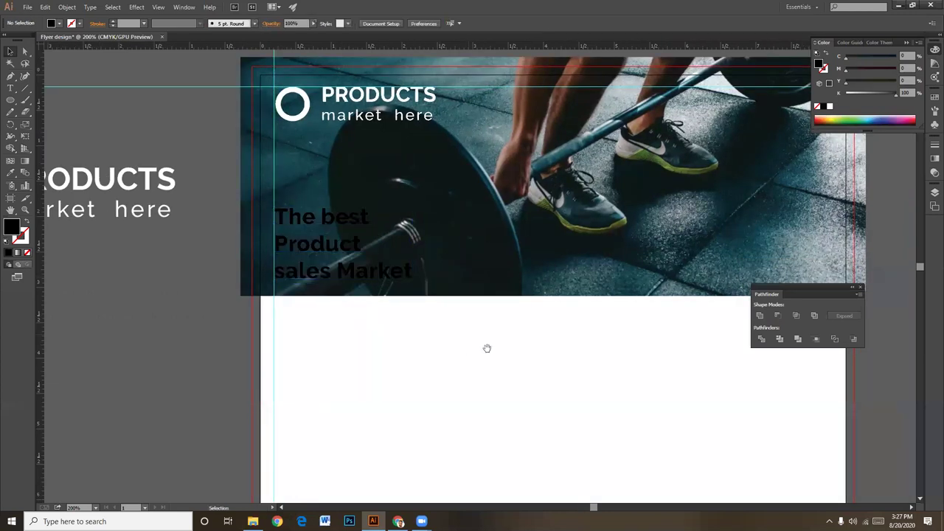
pyautogui.scroll(3, 487, 348)
pyautogui.click(344, 315)
# - Nudge the tagline text block up slightly
pyautogui.moveTo(344, 314); pyautogui.dragTo(344, 309)
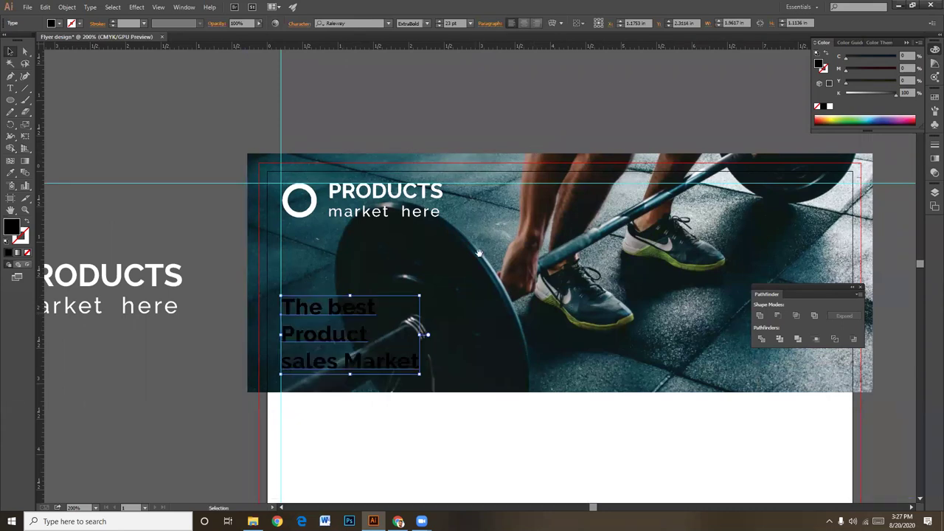
pyautogui.scroll(-2, 478, 253)
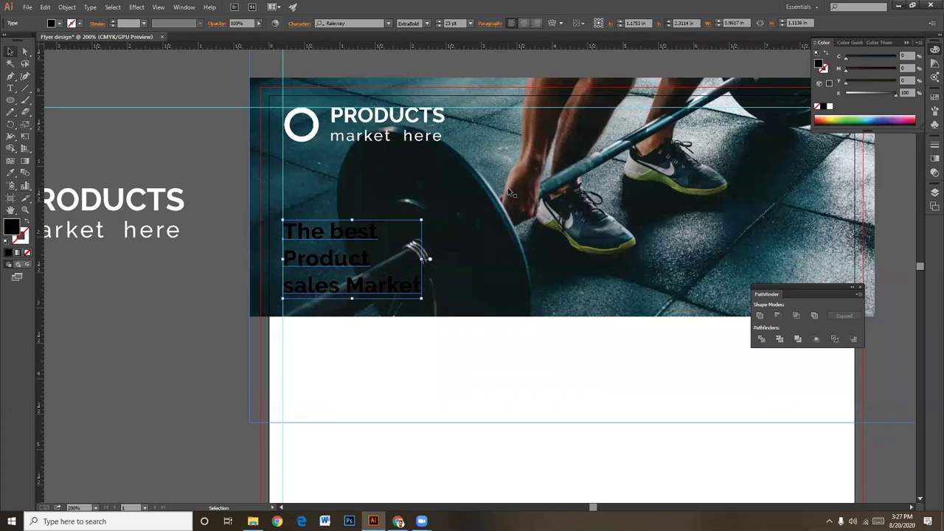
pyautogui.scroll(-2, 507, 187)
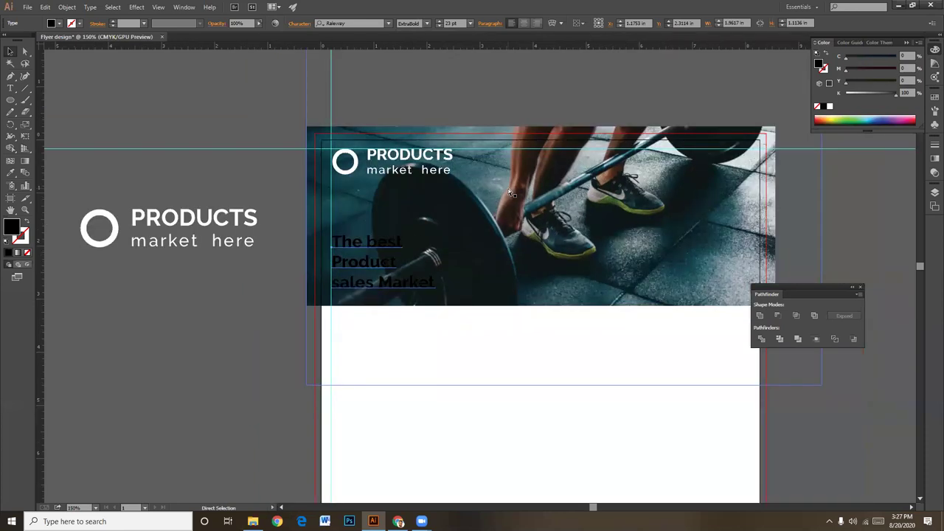
pyautogui.scroll(1, 508, 190)
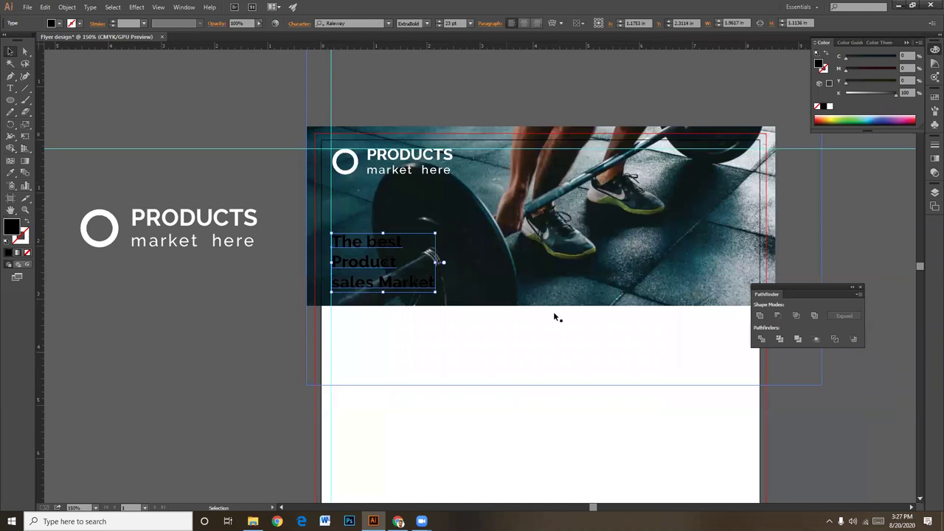
pyautogui.click(641, 412)
# - Drag the barbell photo's bottom edge down until it is about 4 in tall
pyautogui.click(23, 52)
pyautogui.click(535, 281)
pyautogui.click(483, 306)
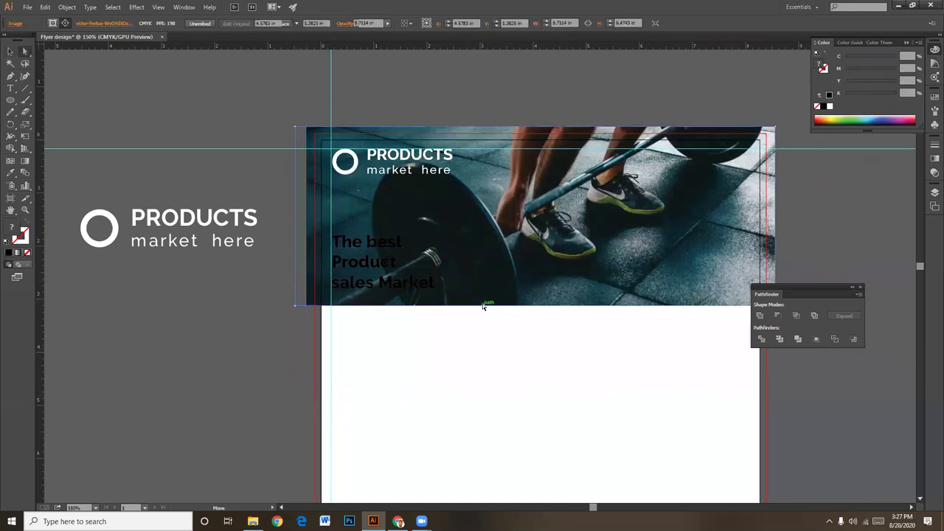
pyautogui.click(10, 52)
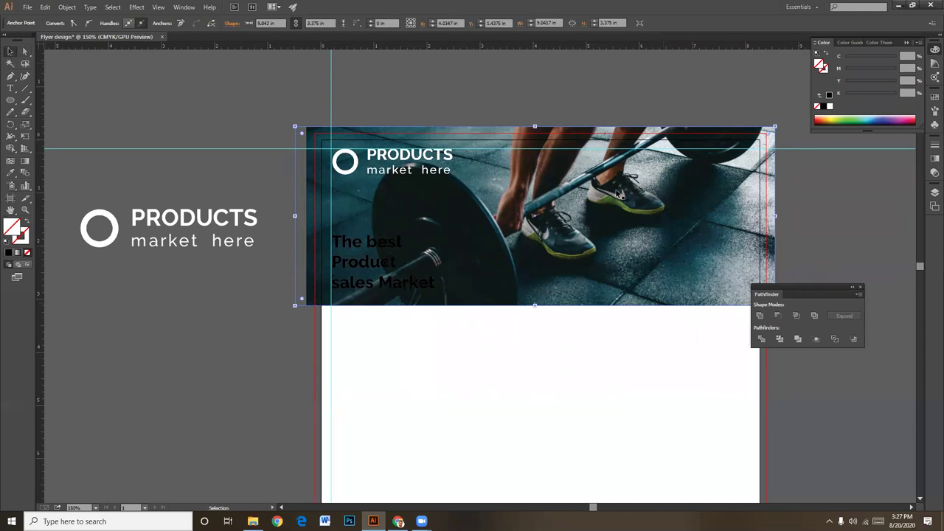
pyautogui.moveTo(535, 305); pyautogui.dragTo(534, 360)
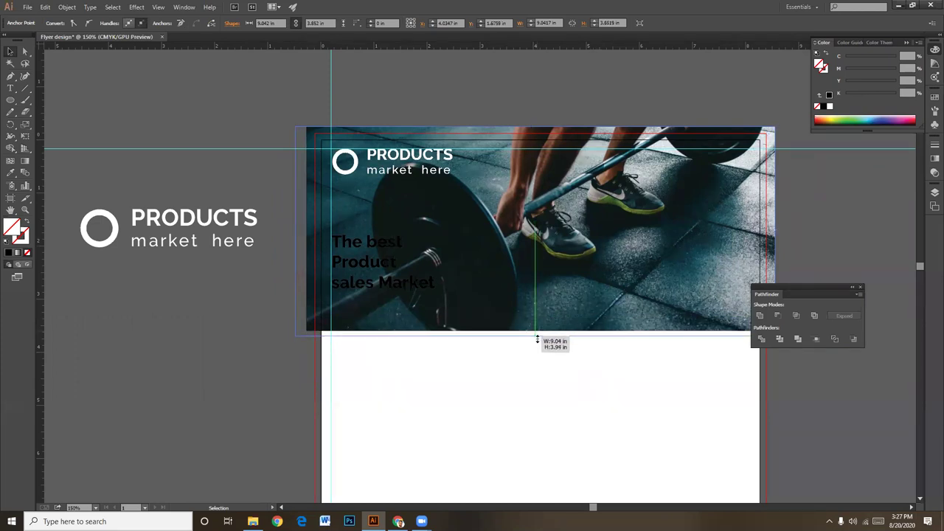
pyautogui.moveTo(535, 359); pyautogui.dragTo(537, 336)
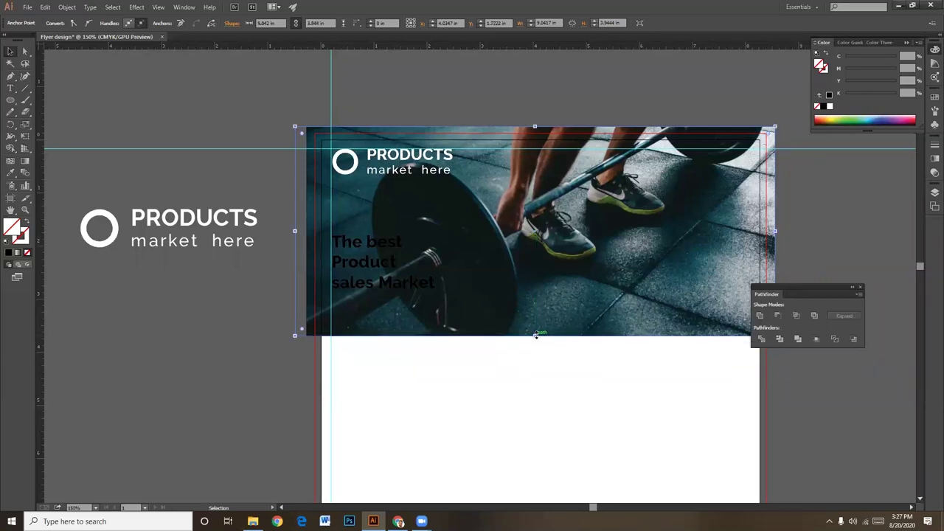
pyautogui.moveTo(536, 334); pyautogui.dragTo(535, 331)
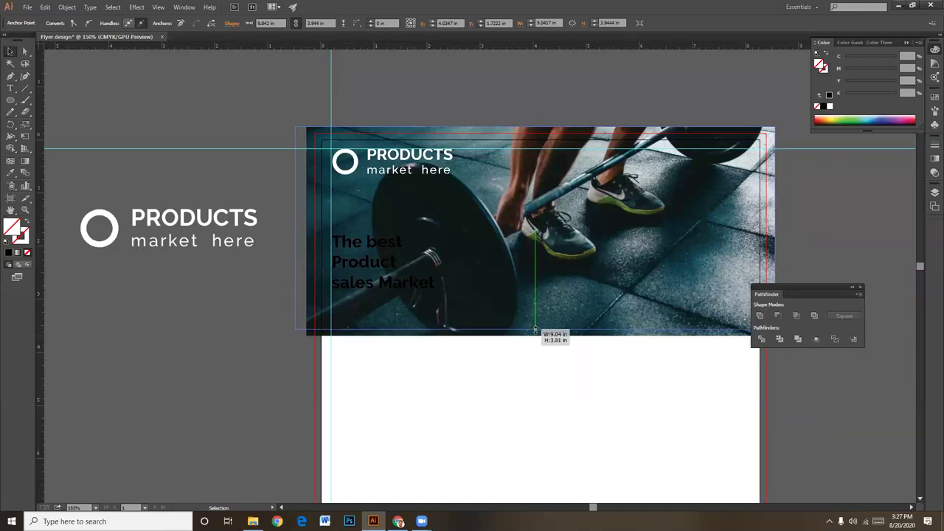
pyautogui.moveTo(536, 332); pyautogui.dragTo(536, 341)
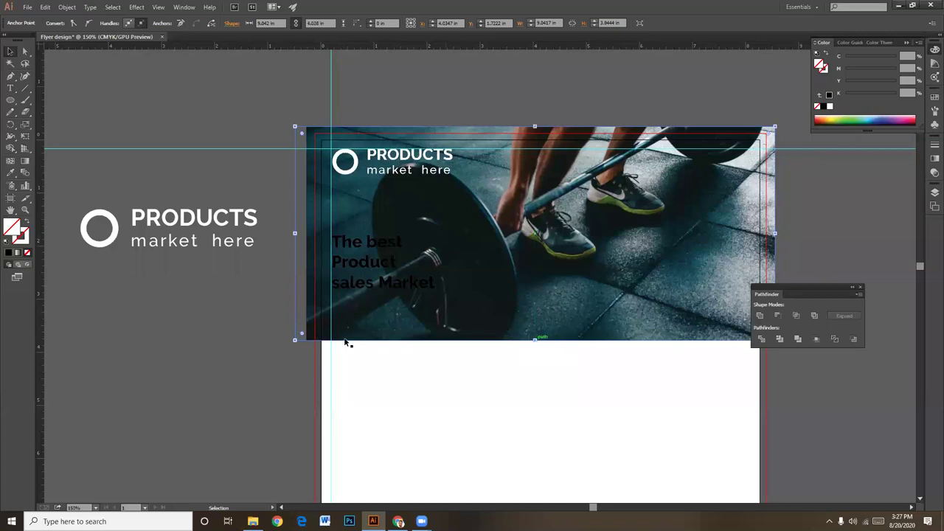
pyautogui.click(275, 337)
pyautogui.hscroll(3, 275, 337)
pyautogui.scroll(-1, 275, 337)
# - Scale the tagline up larger and move it higher on the photo
pyautogui.click(272, 232)
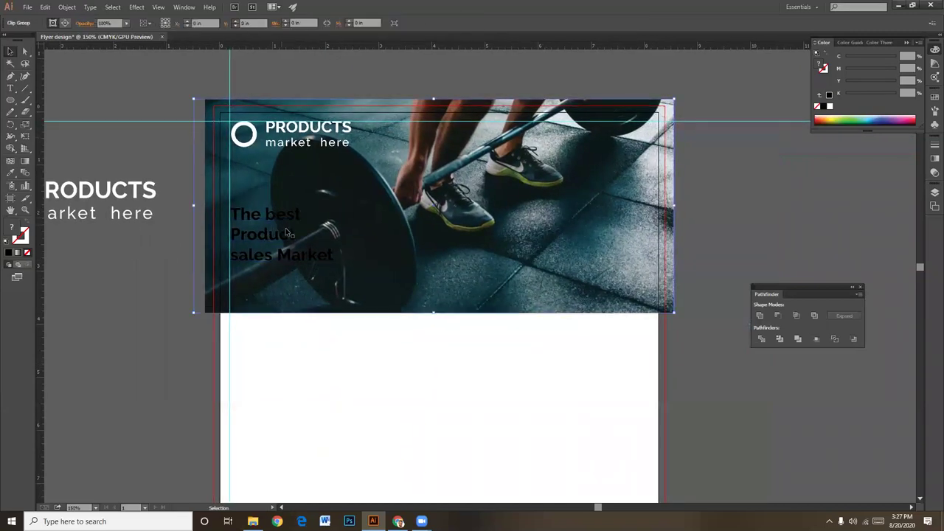
pyautogui.moveTo(333, 266); pyautogui.dragTo(479, 329)
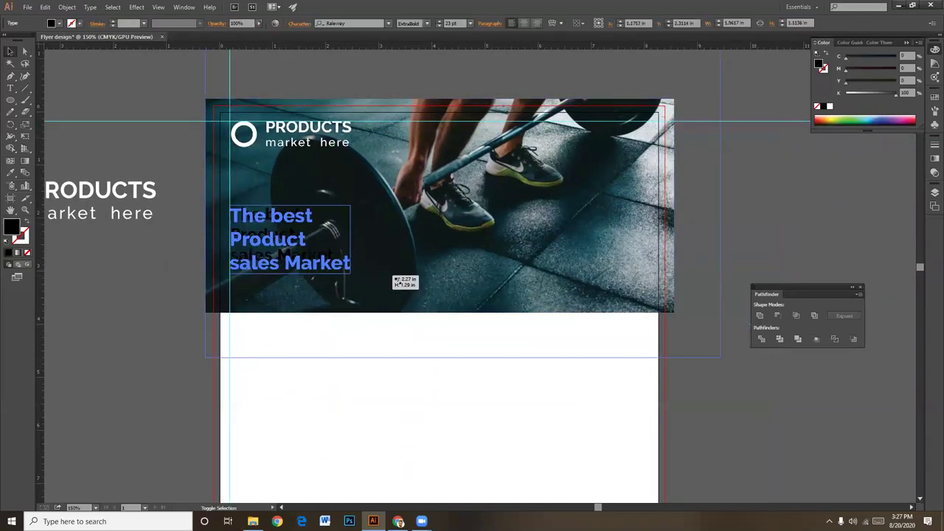
pyautogui.click(418, 380)
pyautogui.scroll(1, 421, 387)
pyautogui.hscroll(1, 421, 388)
pyautogui.moveTo(291, 274); pyautogui.dragTo(292, 249)
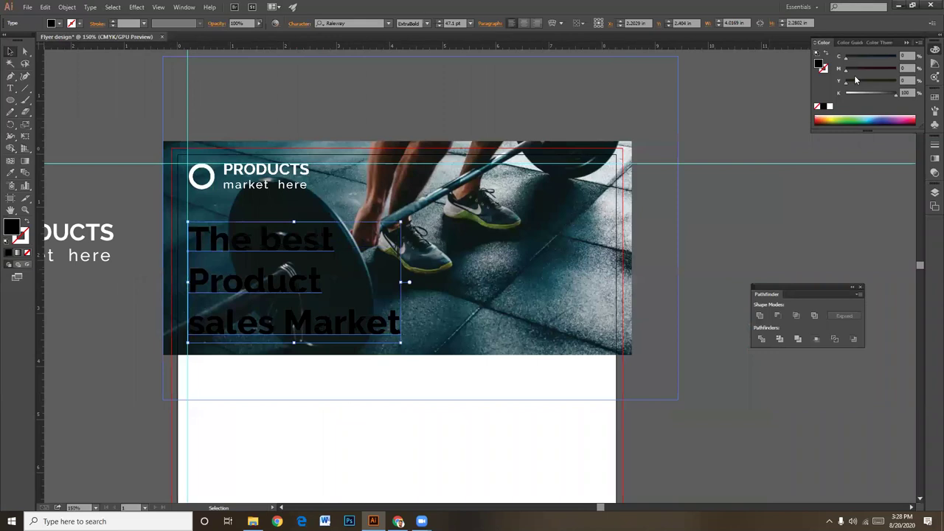
# - Turn the tagline white and scale it down slightly
pyautogui.moveTo(860, 94); pyautogui.dragTo(845, 94)
pyautogui.click(721, 270)
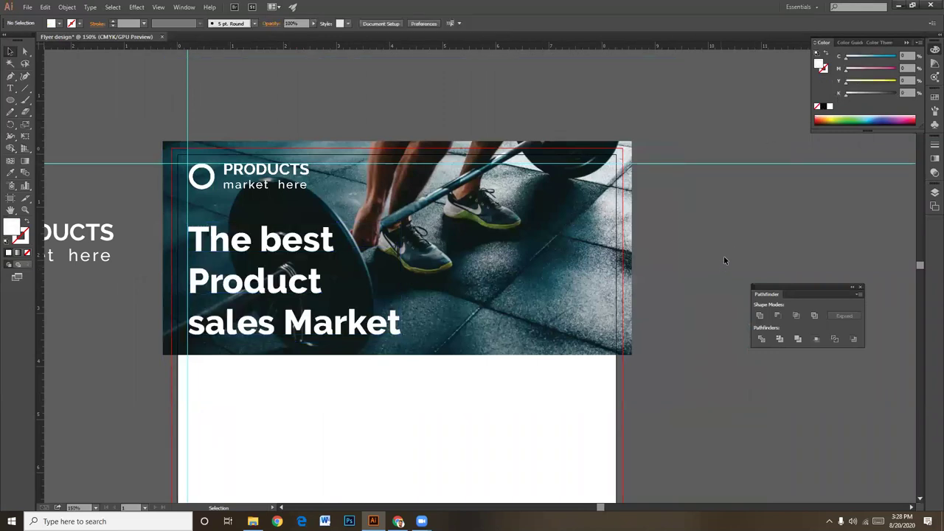
pyautogui.moveTo(432, 387); pyautogui.dragTo(496, 358)
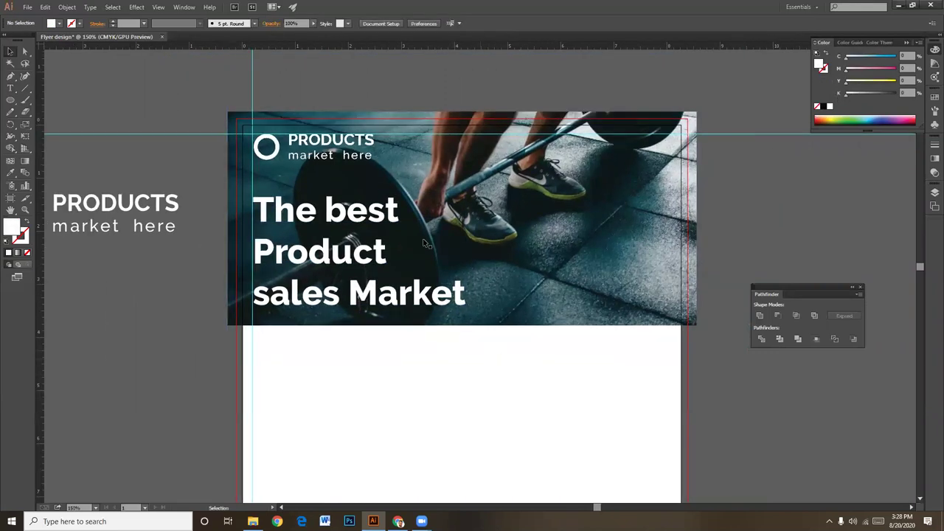
pyautogui.click(380, 221)
pyautogui.moveTo(464, 193); pyautogui.dragTo(445, 205)
pyautogui.click(775, 219)
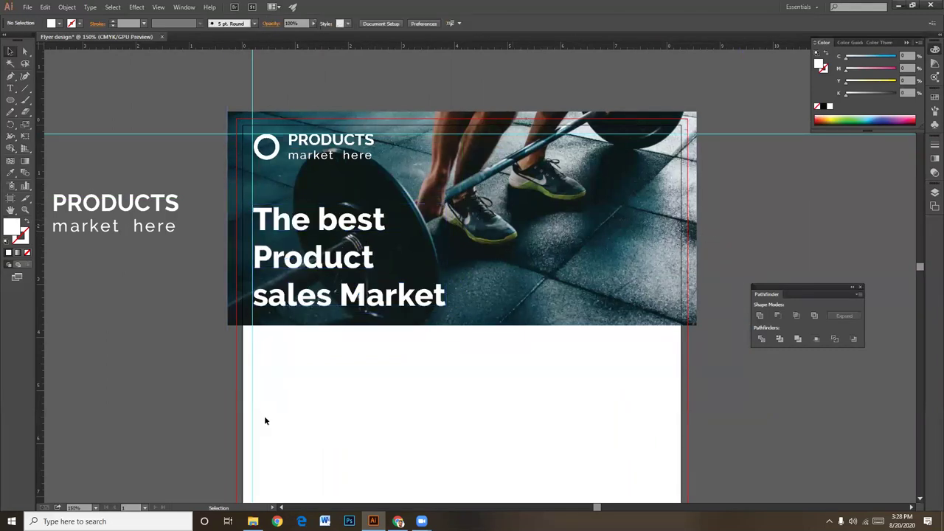
pyautogui.moveTo(389, 403); pyautogui.dragTo(372, 303)
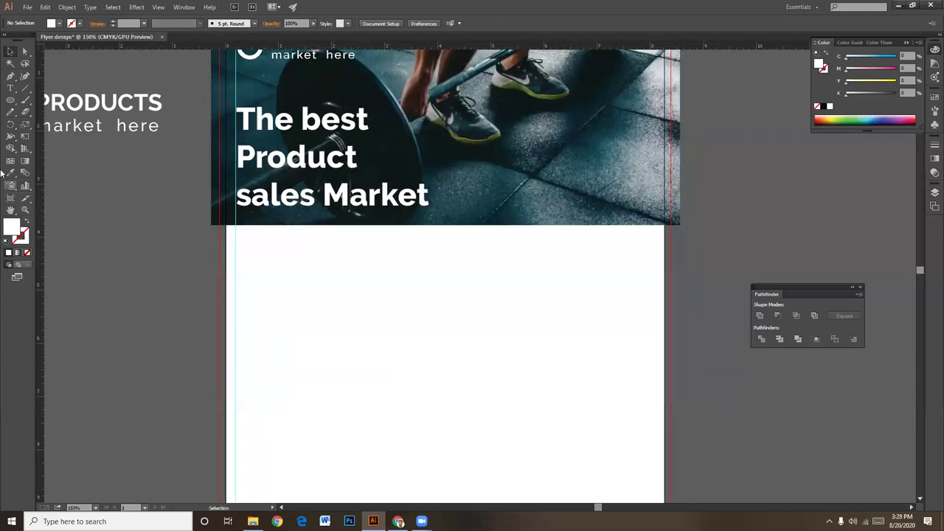
# - Draw a wide 95% K rectangle and move it directly under the photo
pyautogui.click(10, 102)
pyautogui.moveTo(9, 103); pyautogui.dragTo(52, 97)
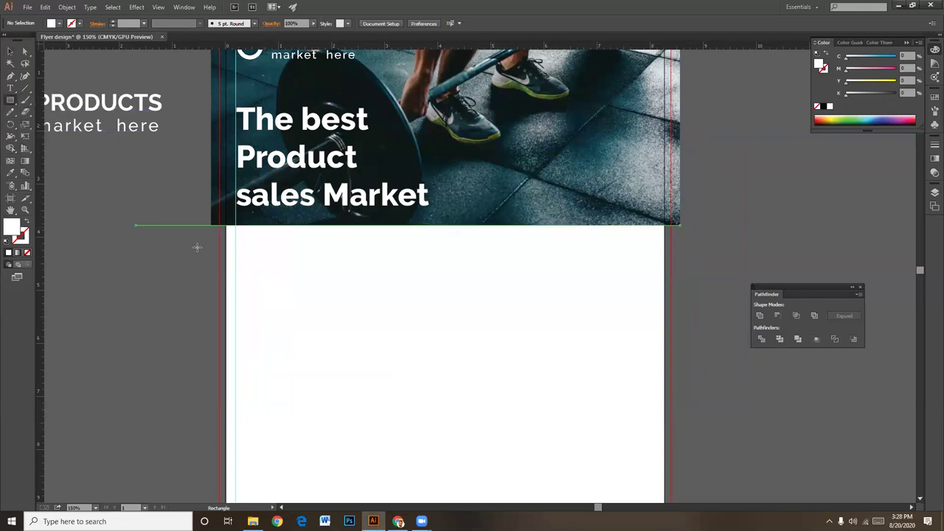
pyautogui.moveTo(205, 229); pyautogui.dragTo(683, 315)
pyautogui.press('v')
pyautogui.moveTo(340, 315); pyautogui.dragTo(337, 295)
pyautogui.moveTo(870, 93); pyautogui.dragTo(892, 94)
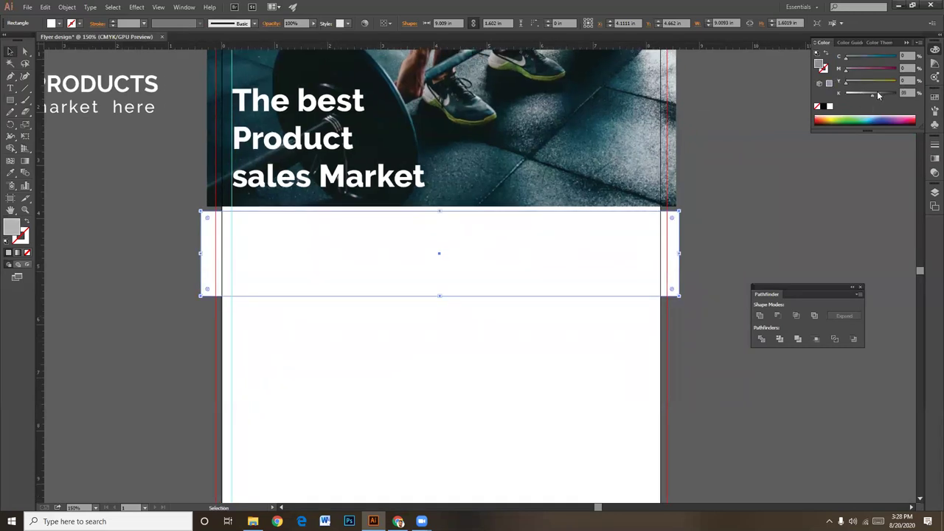
pyautogui.click(580, 316)
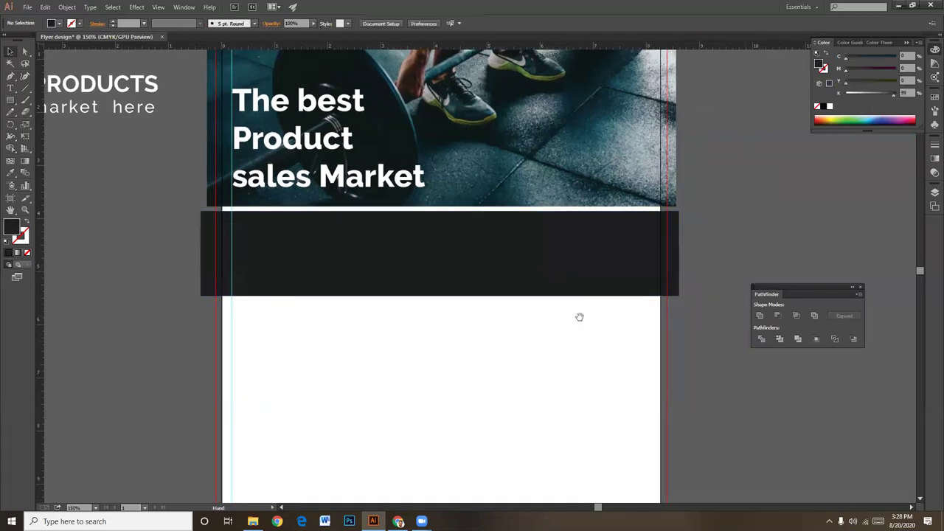
pyautogui.scroll(2, 580, 316)
pyautogui.moveTo(512, 312); pyautogui.dragTo(511, 291)
# - Select the dark band, delete it, and restore it with undo
pyautogui.click(774, 246)
pyautogui.click(546, 291)
pyautogui.click(589, 299)
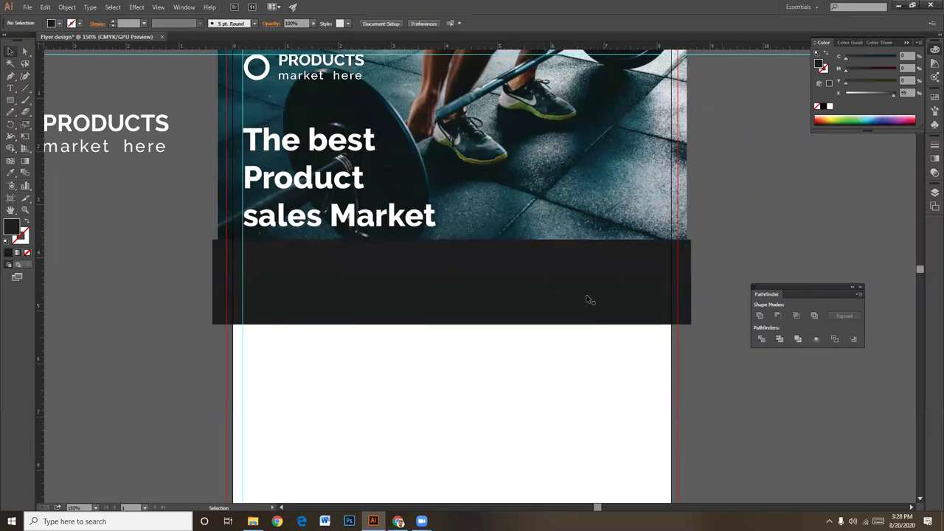
pyautogui.press('a')
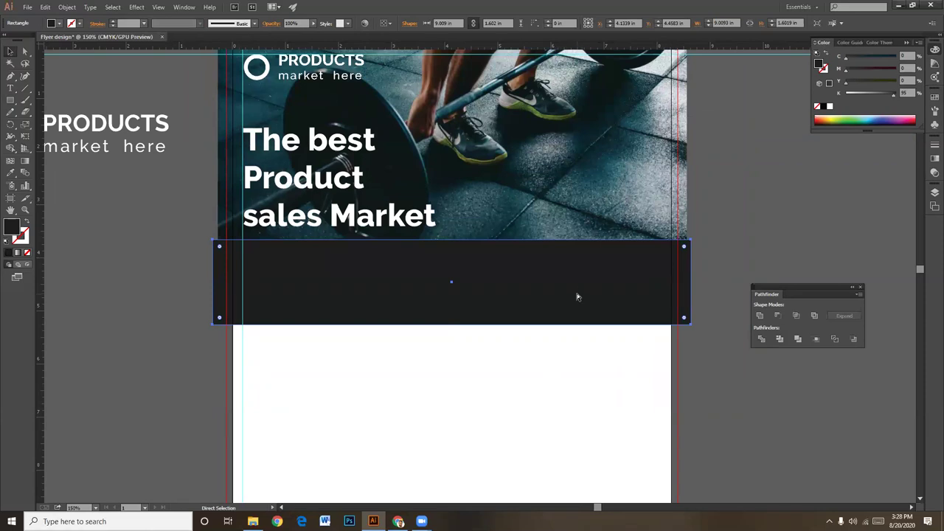
pyautogui.press('Delete')
pyautogui.hotkey('ctrl', 'z')
pyautogui.click(758, 216)
pyautogui.press('k')
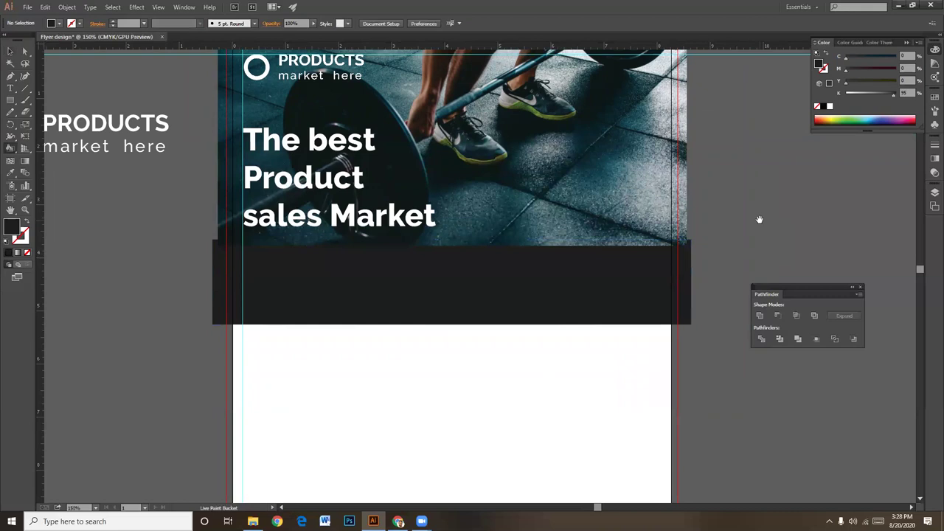
pyautogui.hotkey('ctrl', '=')
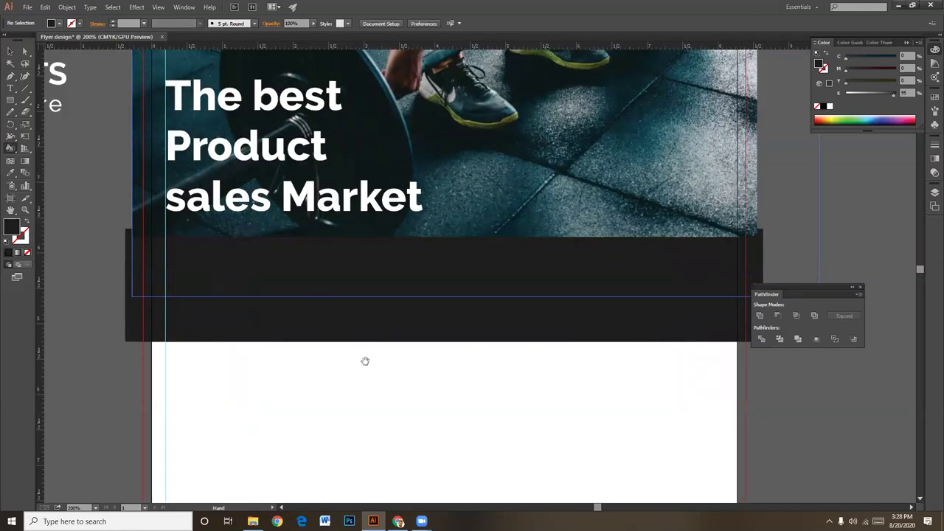
pyautogui.moveTo(364, 361); pyautogui.dragTo(388, 320)
# - Dismiss two Live Paint warnings, then select the near-black band and open its Scale dialog
pyautogui.click(381, 303)
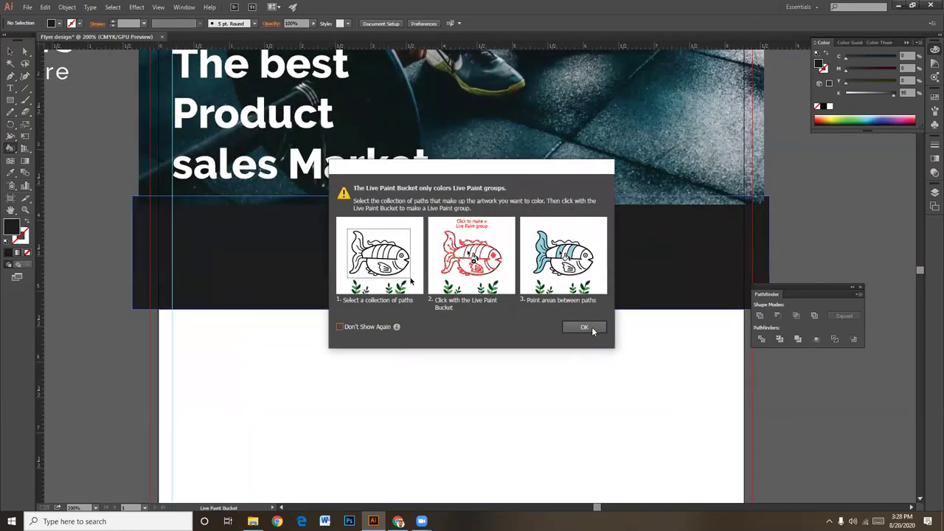
pyautogui.click(584, 328)
pyautogui.click(786, 233)
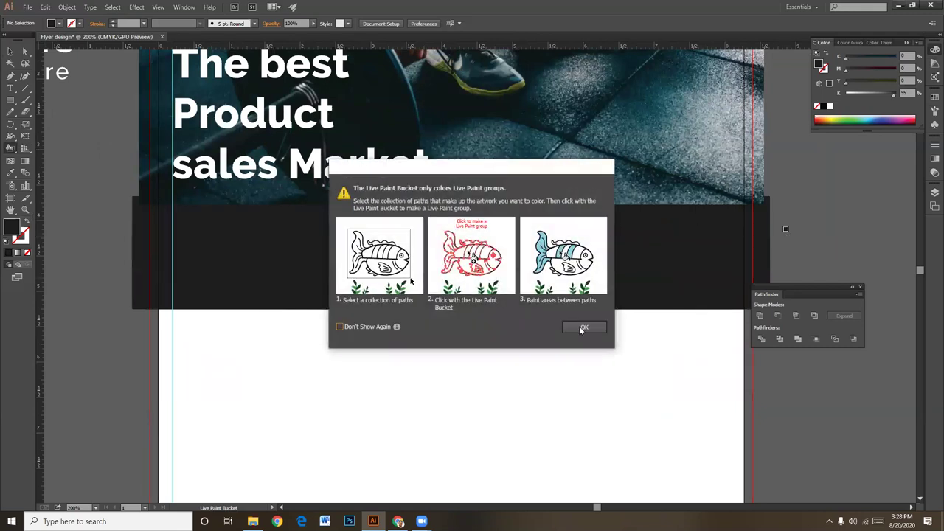
pyautogui.click(582, 328)
pyautogui.click(9, 54)
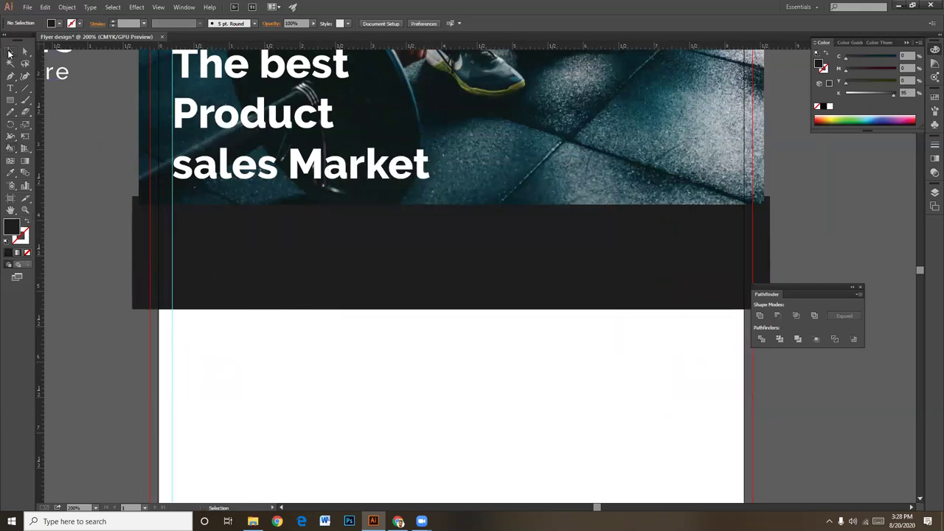
pyautogui.click(601, 295)
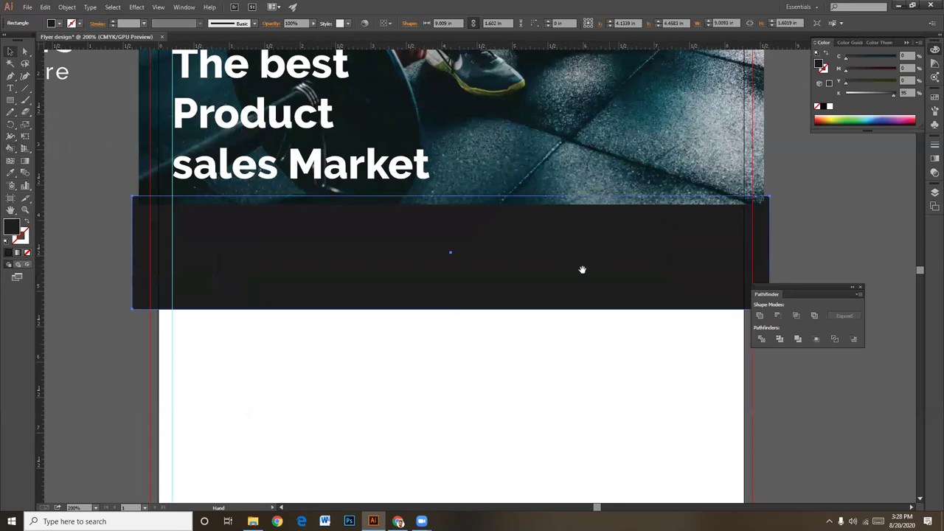
pyautogui.moveTo(582, 269); pyautogui.dragTo(583, 261)
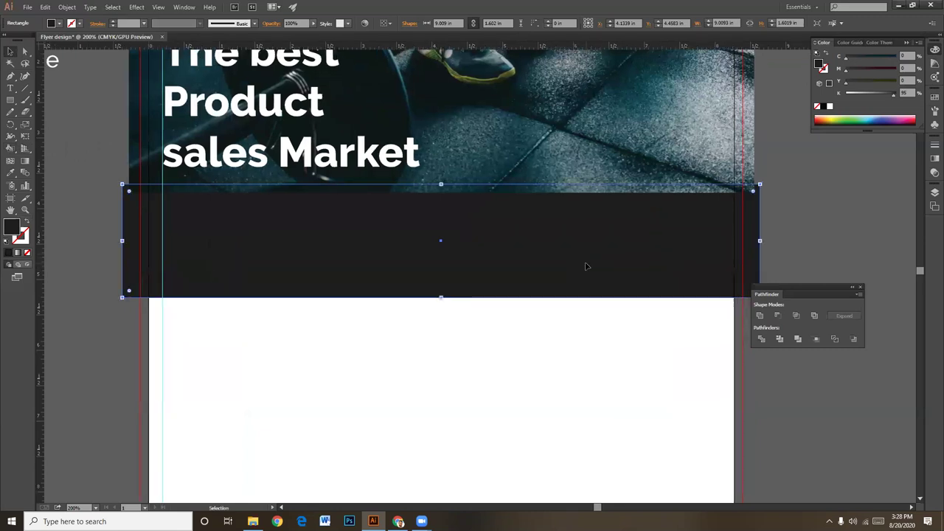
pyautogui.doubleClick(25, 126)
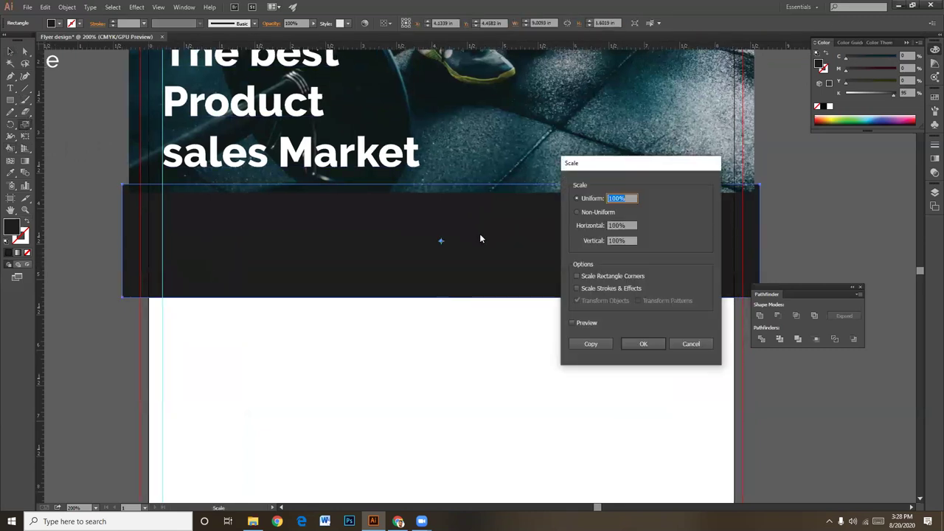
# - Copy the band in place, narrow the copy to about 2.21 in, and fill it lime green
pyautogui.click(592, 344)
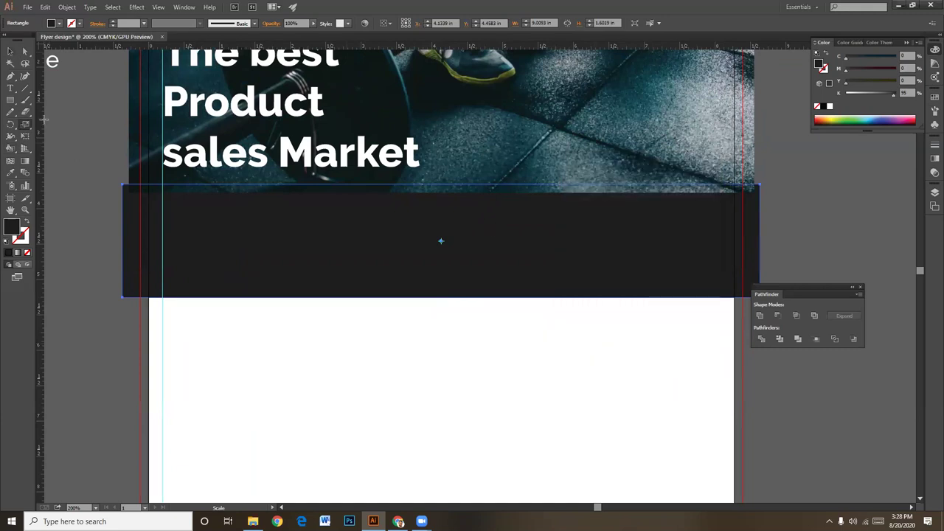
pyautogui.click(11, 51)
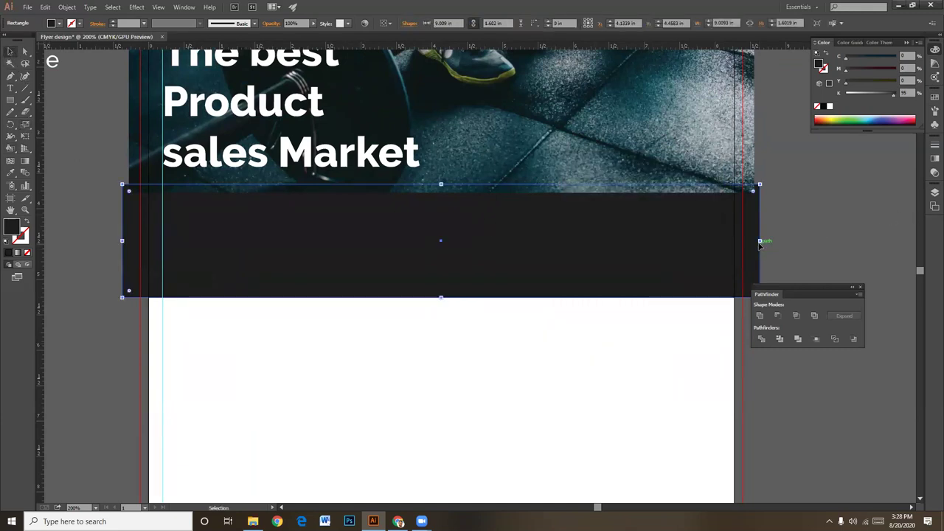
pyautogui.moveTo(760, 241); pyautogui.dragTo(280, 224)
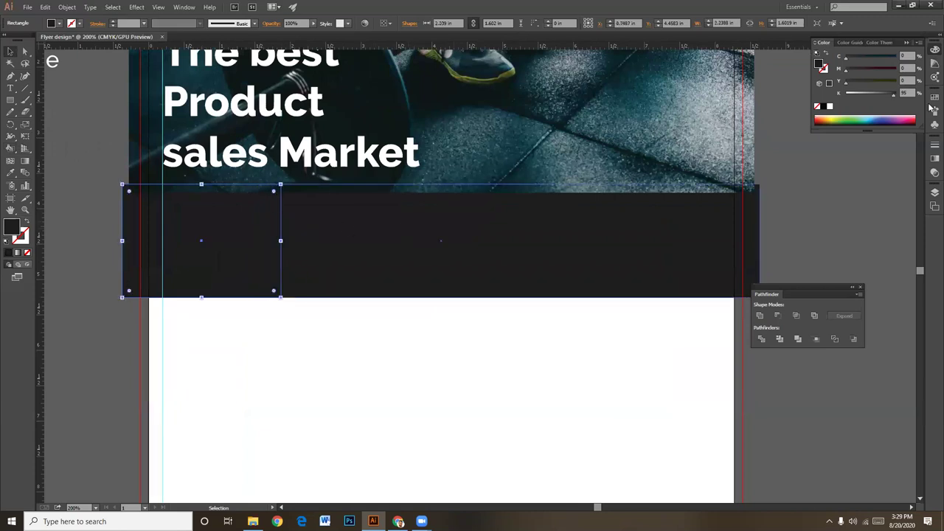
pyautogui.click(845, 116)
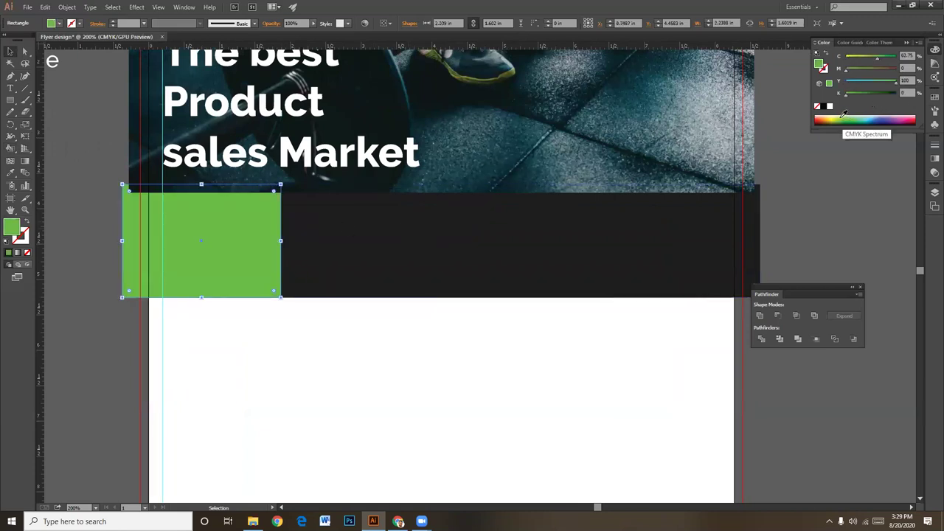
pyautogui.click(837, 118)
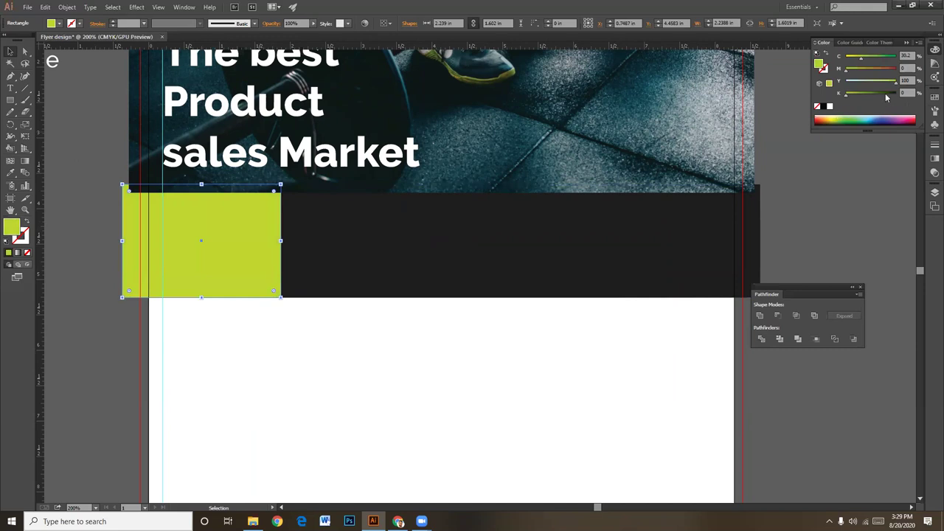
pyautogui.moveTo(858, 61); pyautogui.dragTo(866, 61)
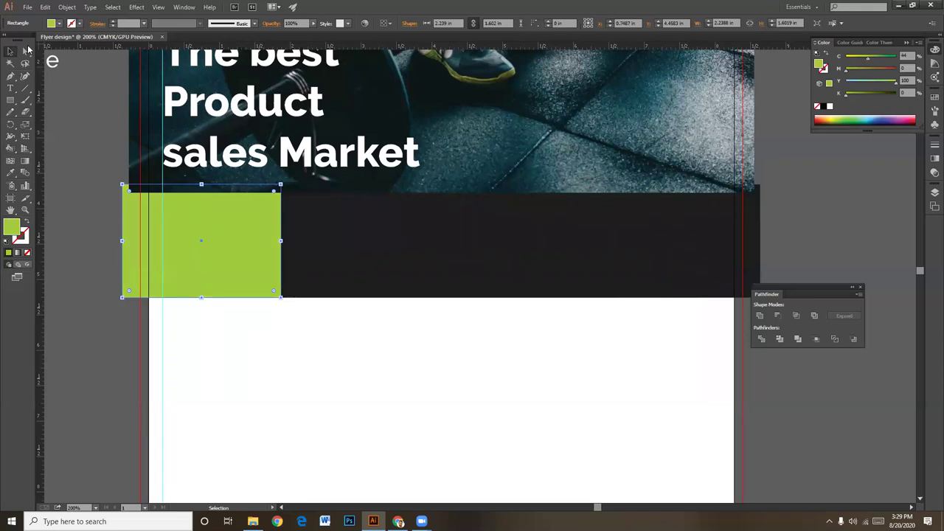
pyautogui.click(167, 337)
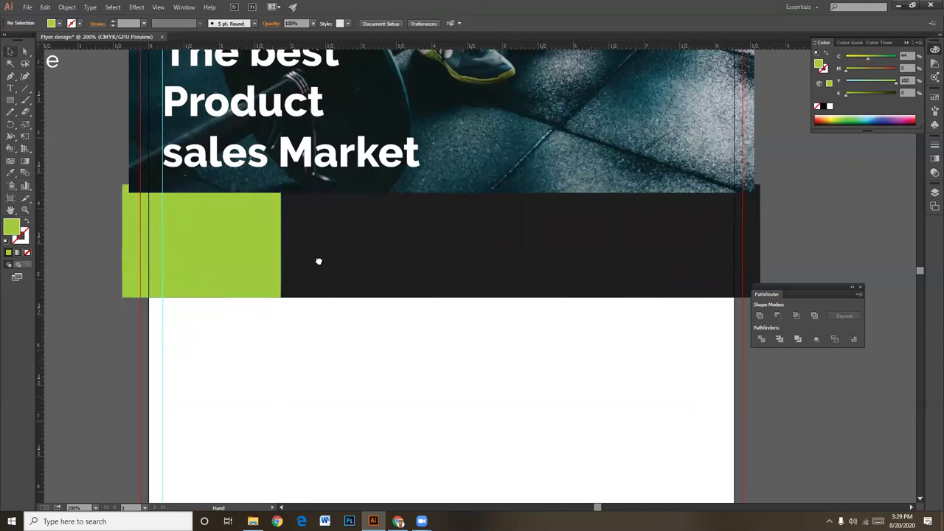
# - Type '50%' and 'discount' on two lines left of the artboard
pyautogui.moveTo(318, 261); pyautogui.dragTo(467, 176)
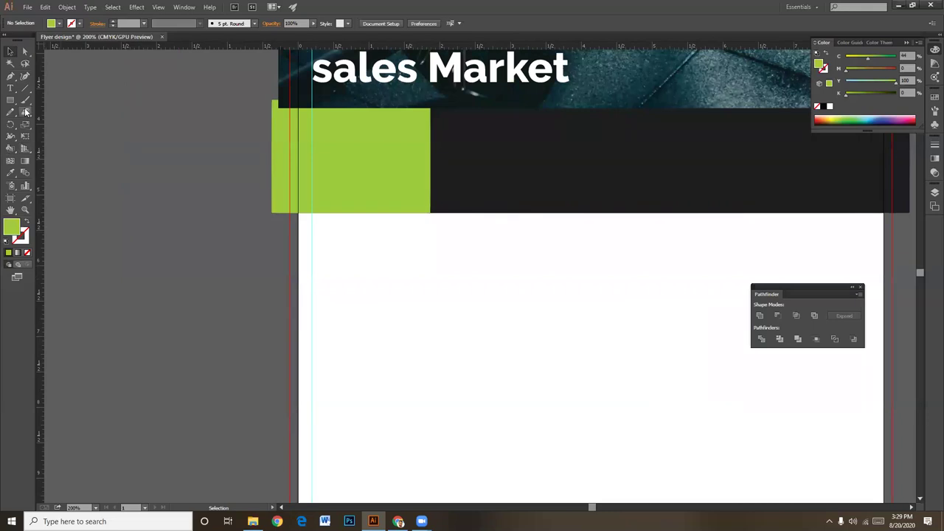
pyautogui.click(10, 87)
pyautogui.click(174, 244)
pyautogui.write('50')
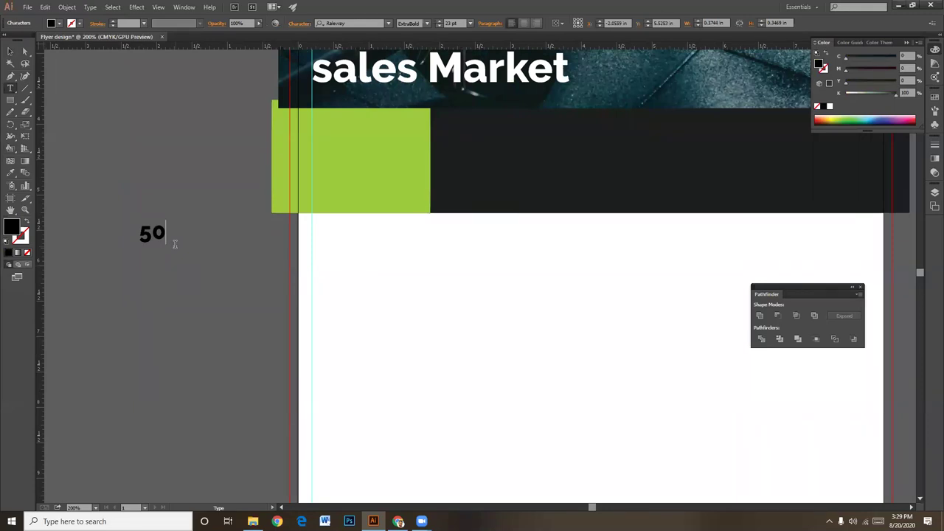
pyautogui.write('%')
pyautogui.press('Return')
pyautogui.write('disc')
pyautogui.write('ount')
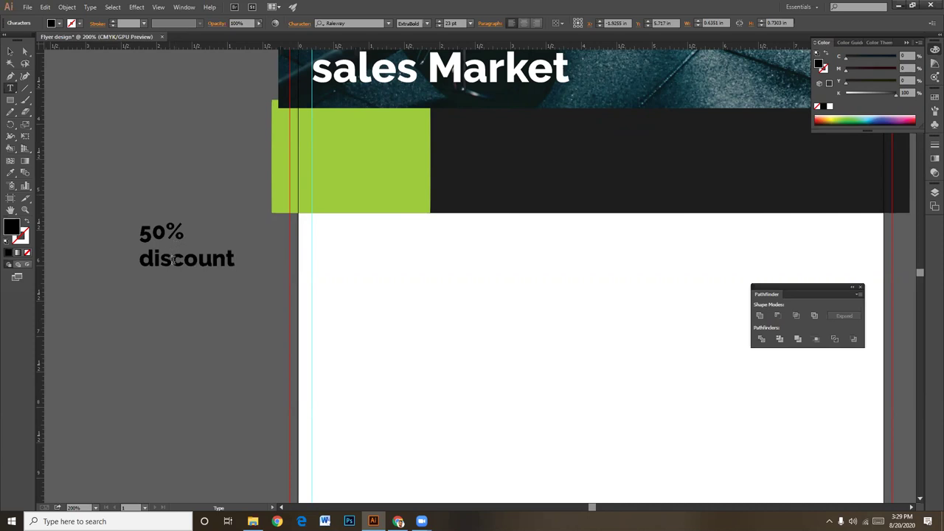
# - Make the word 'discount' Bold and All Caps
pyautogui.doubleClick(174, 259)
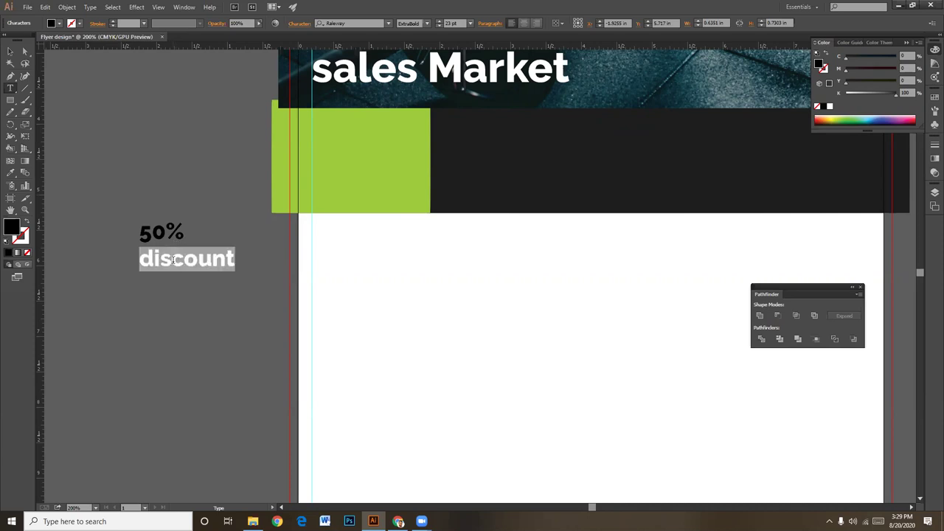
pyautogui.click(428, 24)
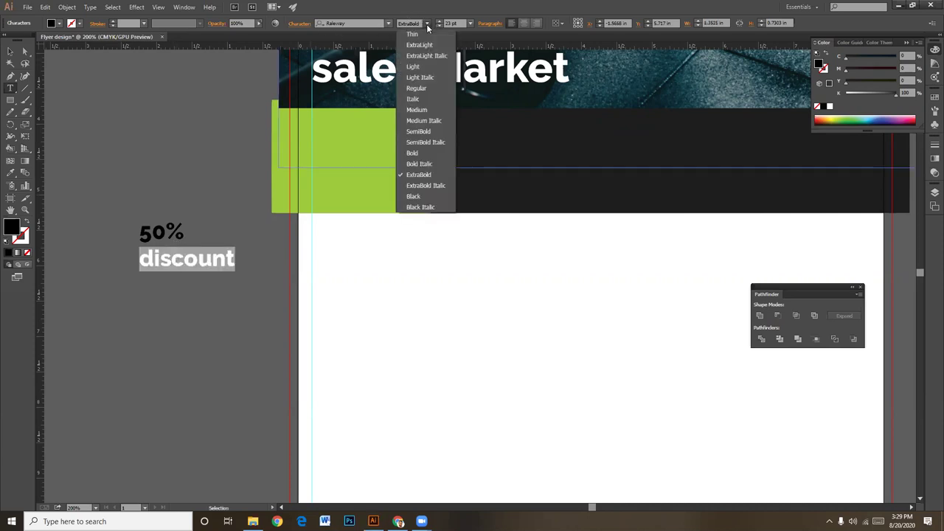
pyautogui.click(423, 152)
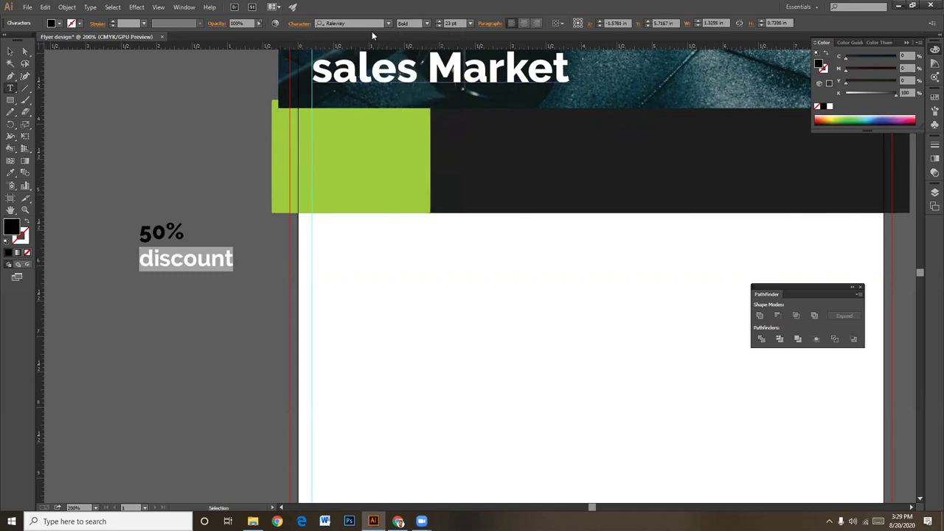
pyautogui.click(297, 24)
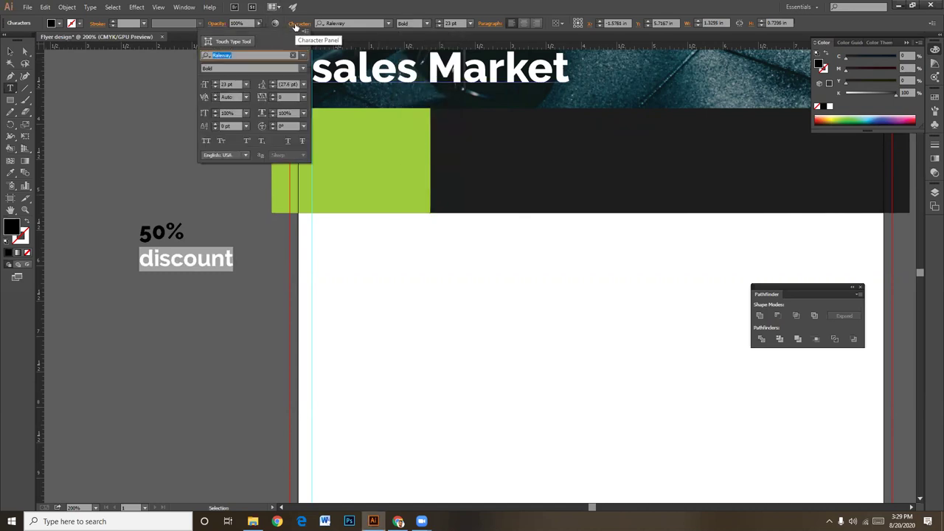
pyautogui.click(206, 141)
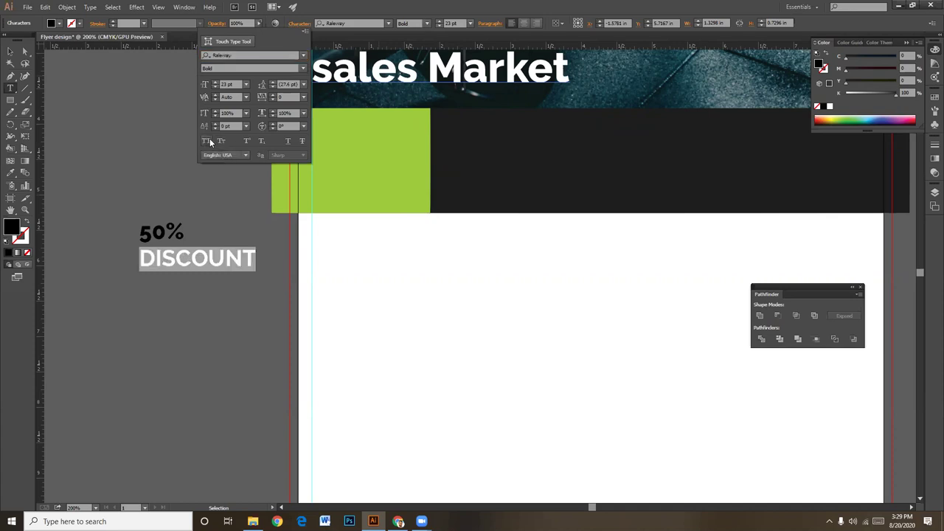
pyautogui.click(10, 52)
# - Restyle the '50%' line in Lato at Black weight
pyautogui.click(10, 52)
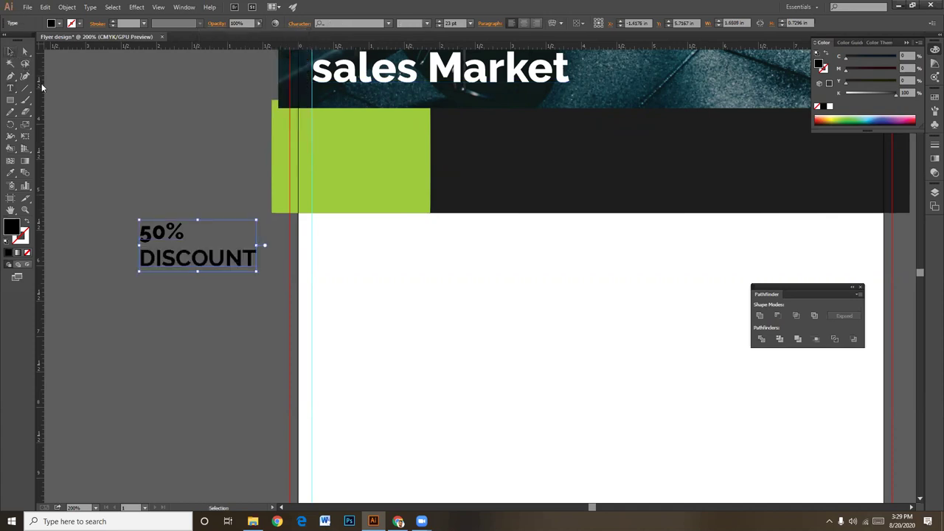
pyautogui.hotkey('ctrl', '+')
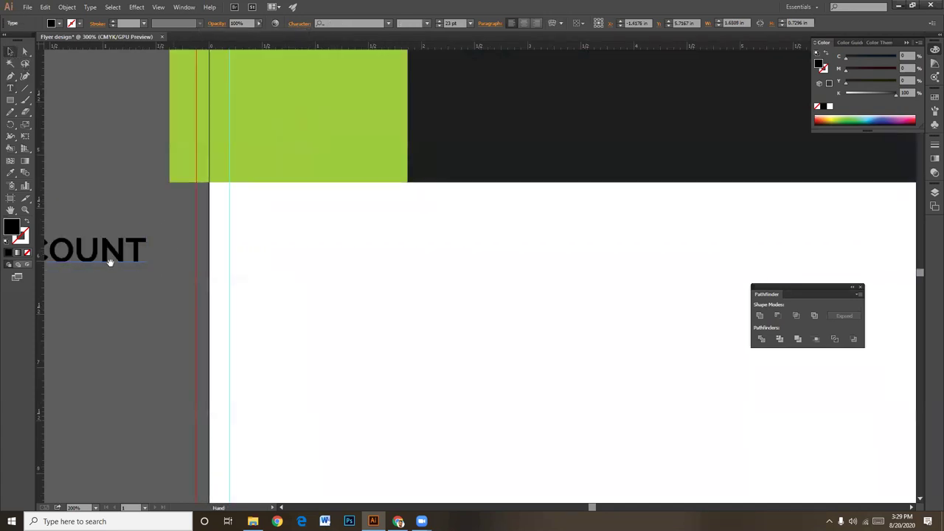
pyautogui.hscroll(-4, 110, 261)
pyautogui.doubleClick(300, 233)
pyautogui.click(320, 227)
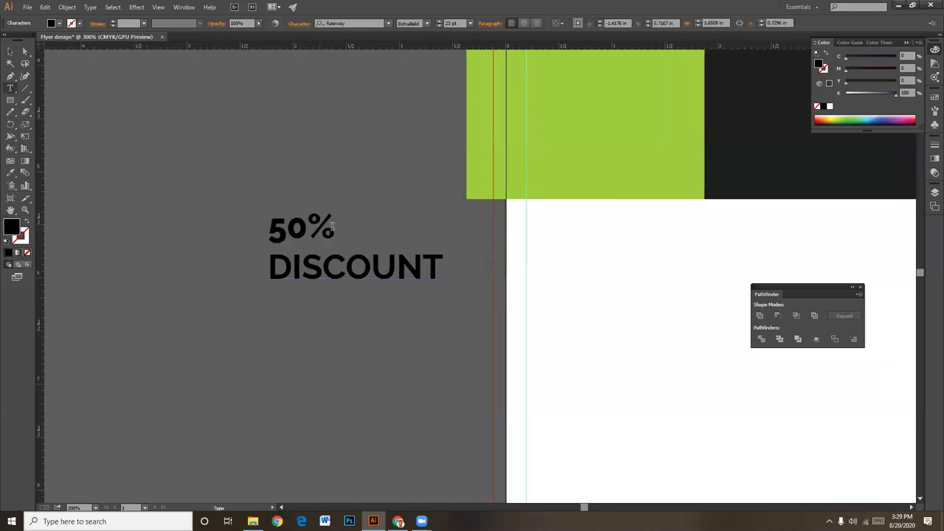
pyautogui.moveTo(270, 227); pyautogui.dragTo(336, 226)
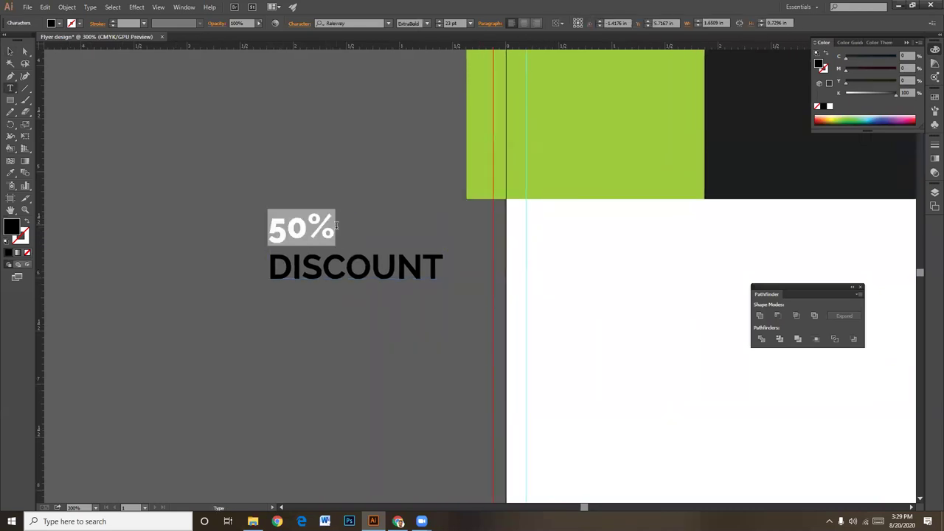
pyautogui.click(347, 24)
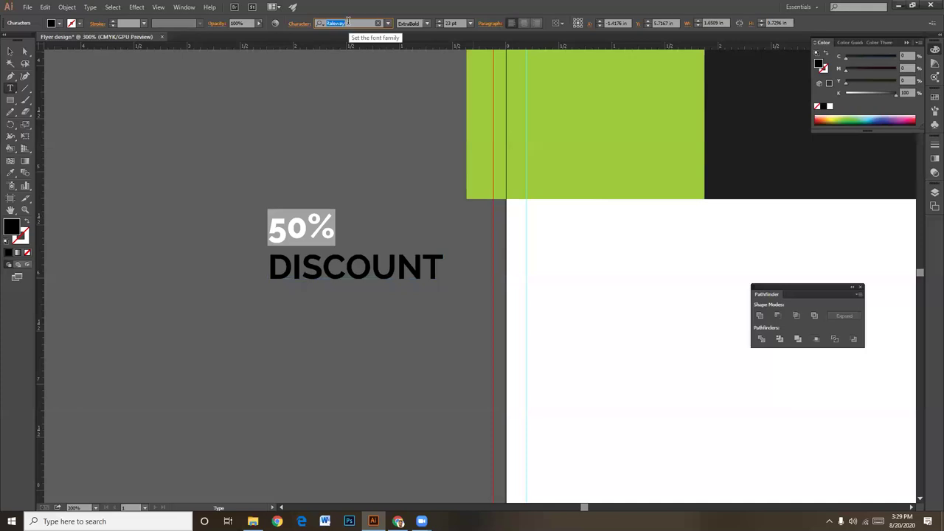
pyautogui.write('lato')
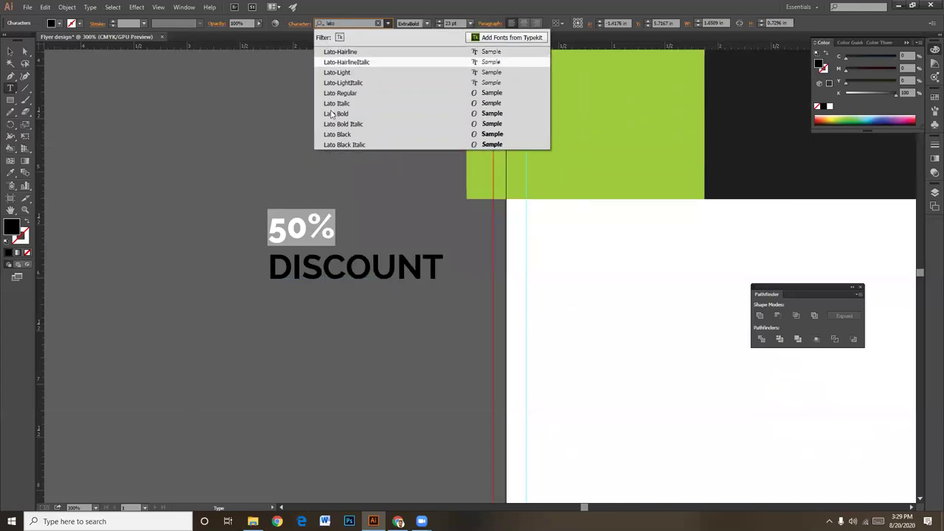
pyautogui.click(342, 115)
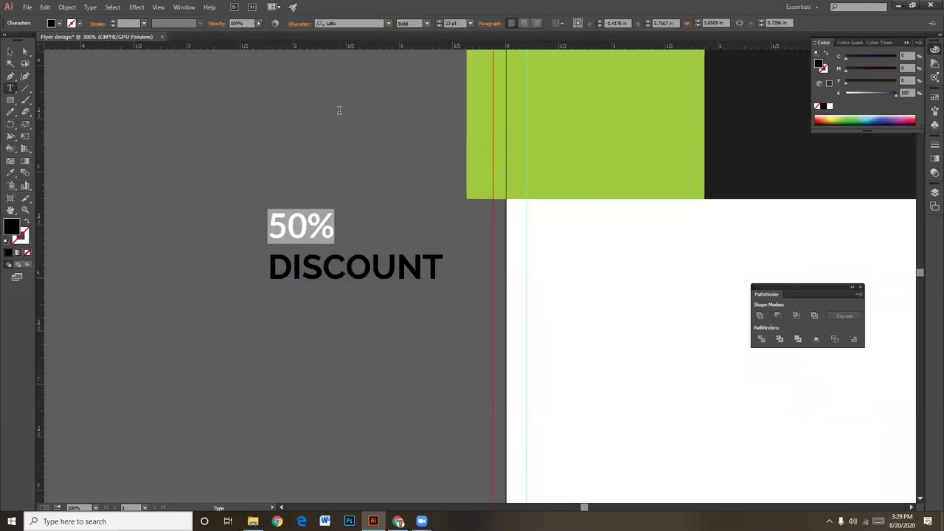
pyautogui.click(427, 23)
pyautogui.click(416, 116)
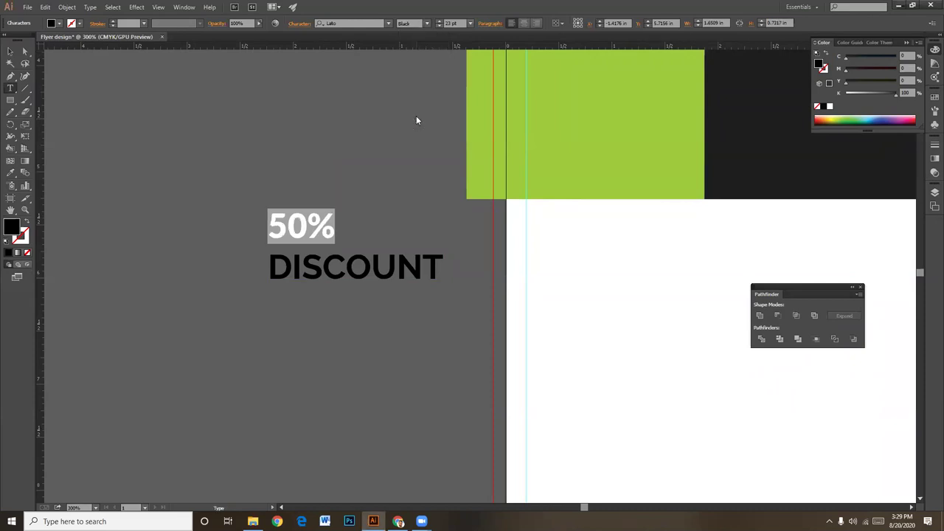
pyautogui.click(370, 266)
# - Set DISCOUNT to Medium weight and centre-align both lines
pyautogui.doubleClick(373, 258)
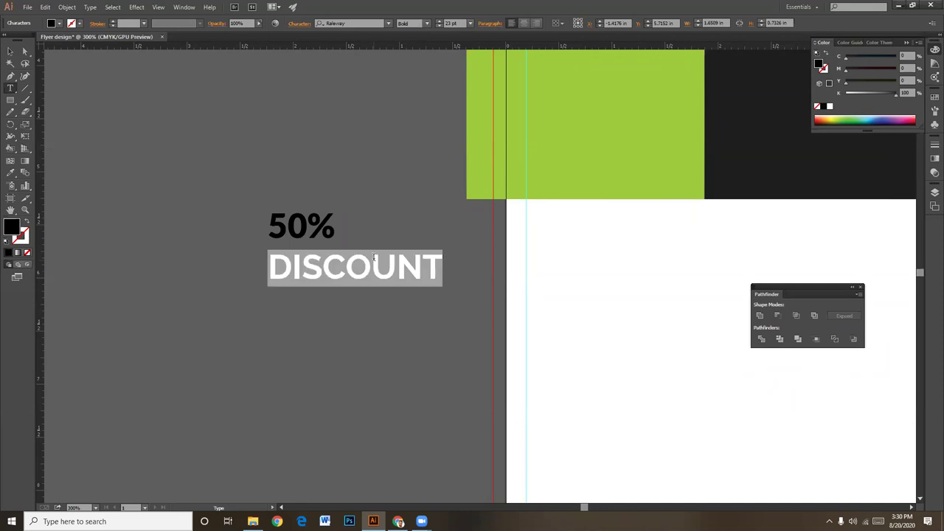
pyautogui.click(426, 23)
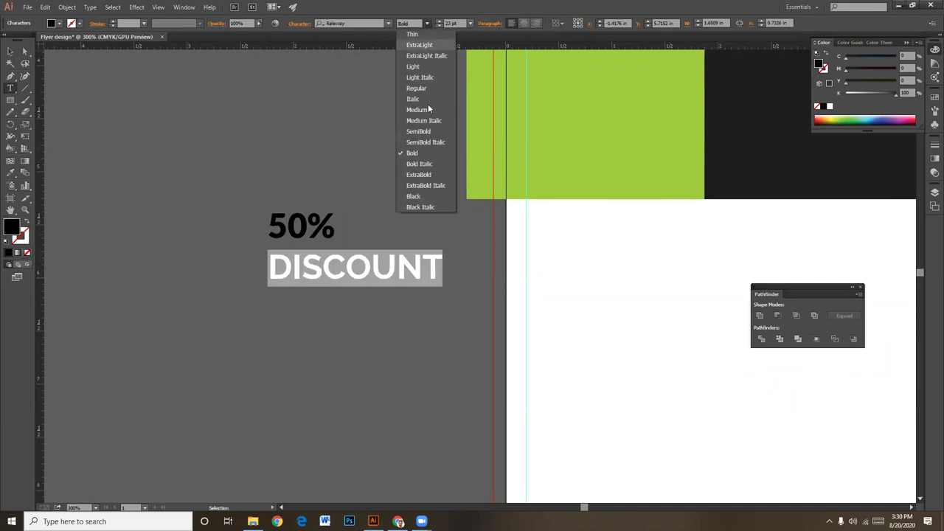
pyautogui.click(417, 110)
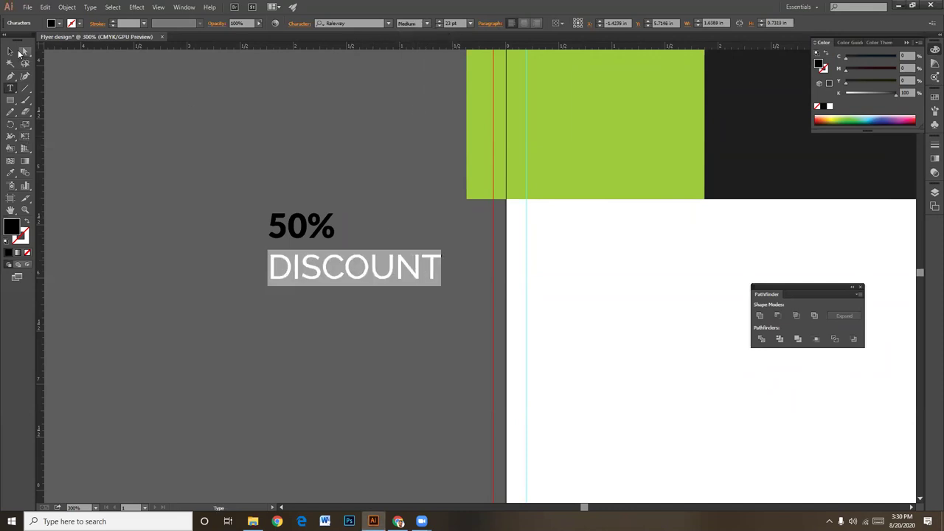
pyautogui.click(10, 52)
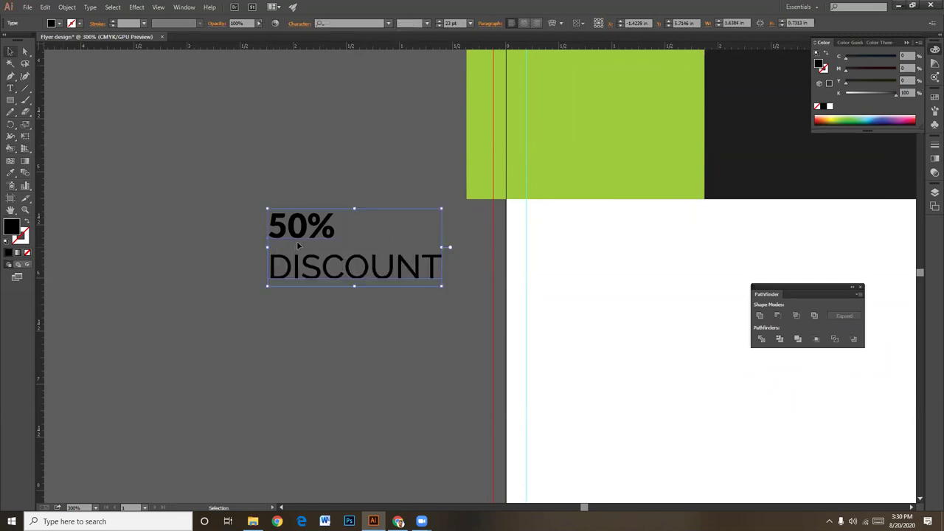
pyautogui.click(520, 24)
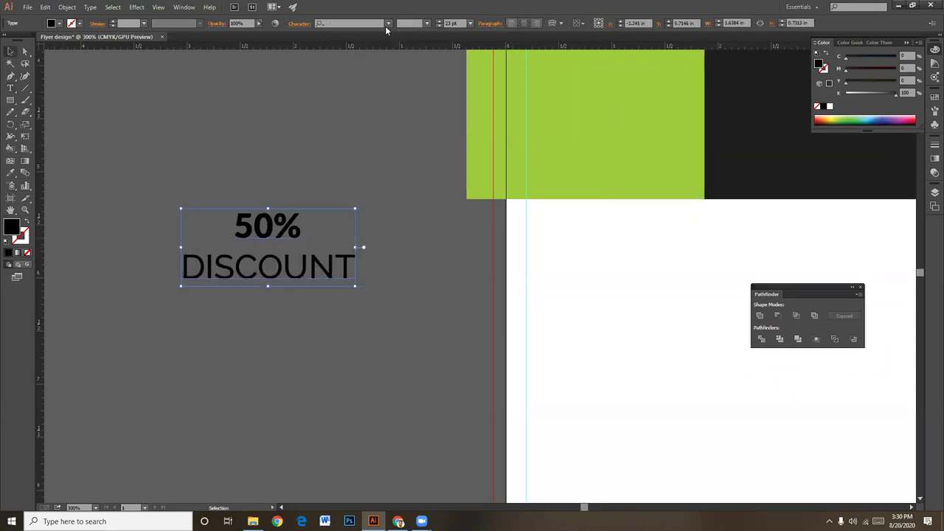
# - Move the 50% DISCOUNT text onto the lime-green box
pyautogui.moveTo(311, 329); pyautogui.dragTo(203, 414)
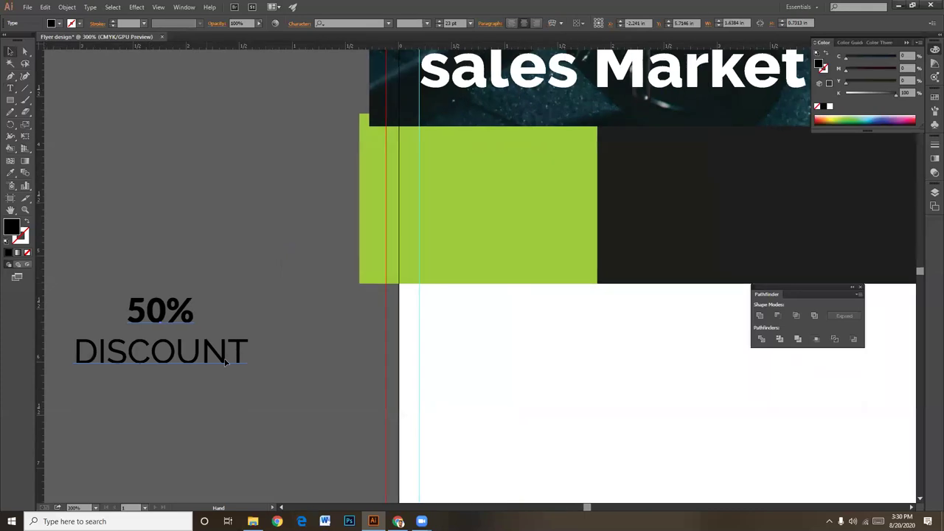
pyautogui.moveTo(168, 316); pyautogui.dragTo(506, 199)
pyautogui.click(240, 332)
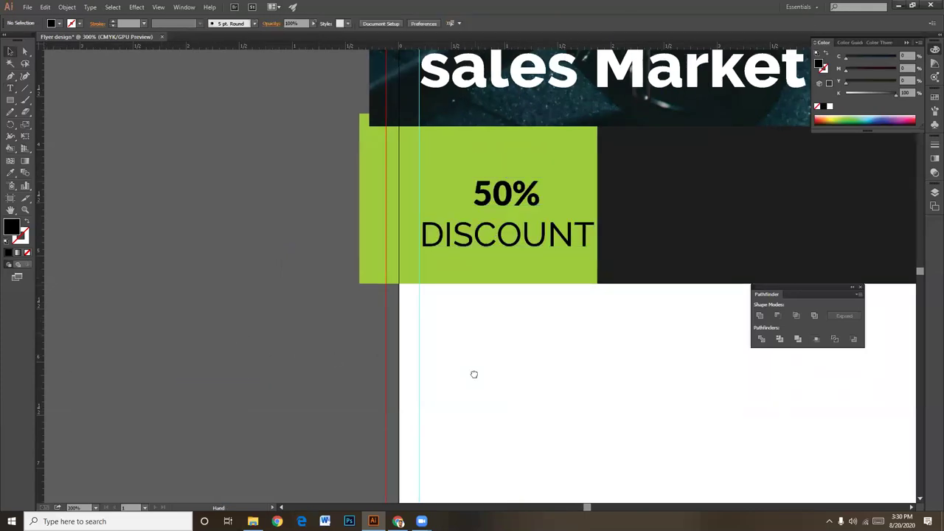
pyautogui.moveTo(474, 375); pyautogui.dragTo(449, 354)
pyautogui.moveTo(588, 371); pyautogui.dragTo(513, 372)
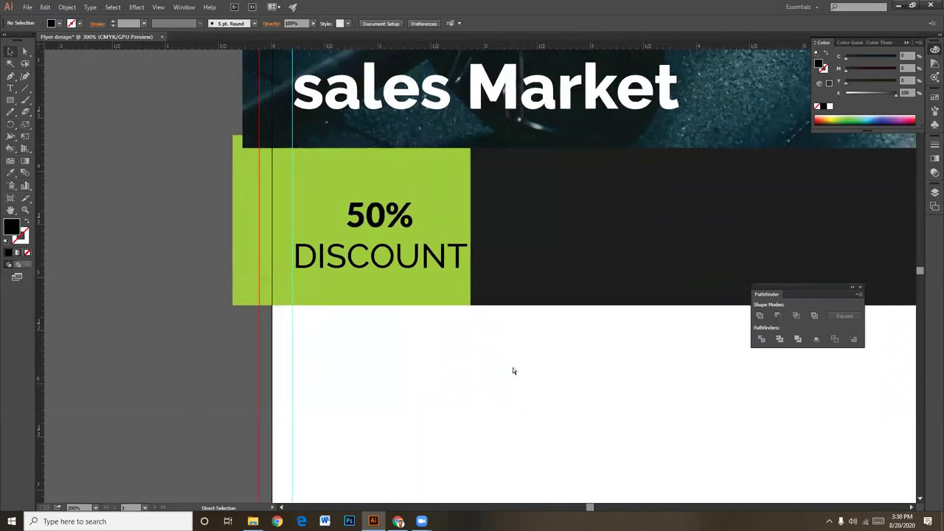
pyautogui.hotkey('ctrl', '-')
pyautogui.hotkey('ctrl', '-')
pyautogui.hotkey('ctrl', '-')
pyautogui.hotkey('ctrl', '+')
pyautogui.hotkey('ctrl', '-')
pyautogui.hotkey('ctrl', '+')
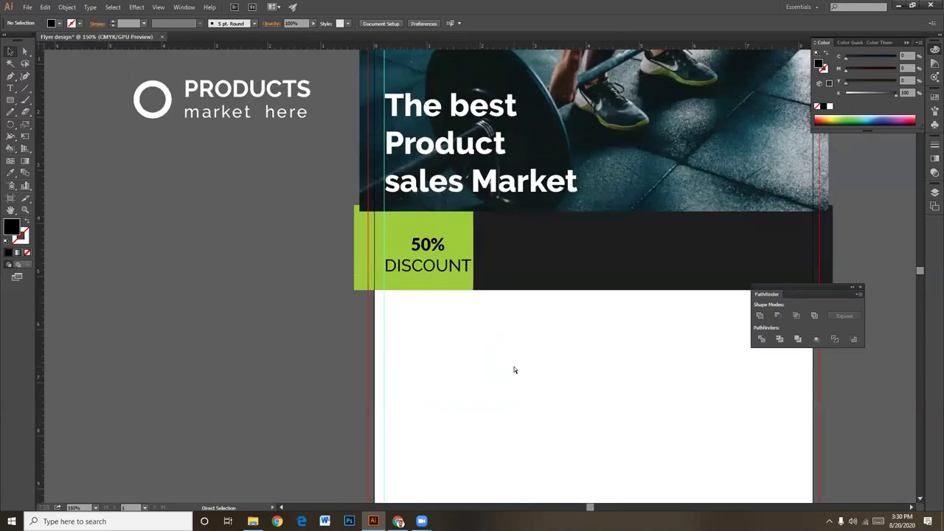
# - Raise the dark band's bottom edge slightly, then select the discount text for resizing
pyautogui.press('v')
pyautogui.moveTo(580, 326); pyautogui.dragTo(461, 279)
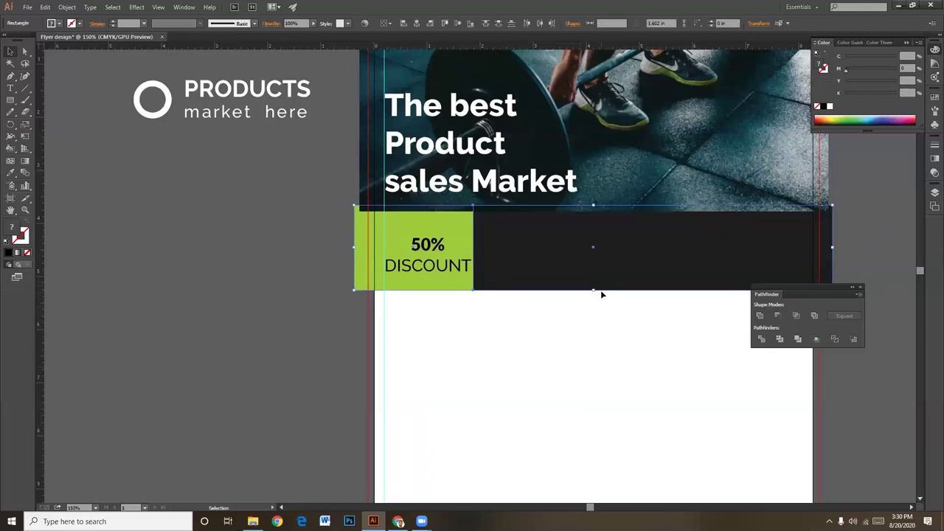
pyautogui.moveTo(593, 286); pyautogui.dragTo(594, 332)
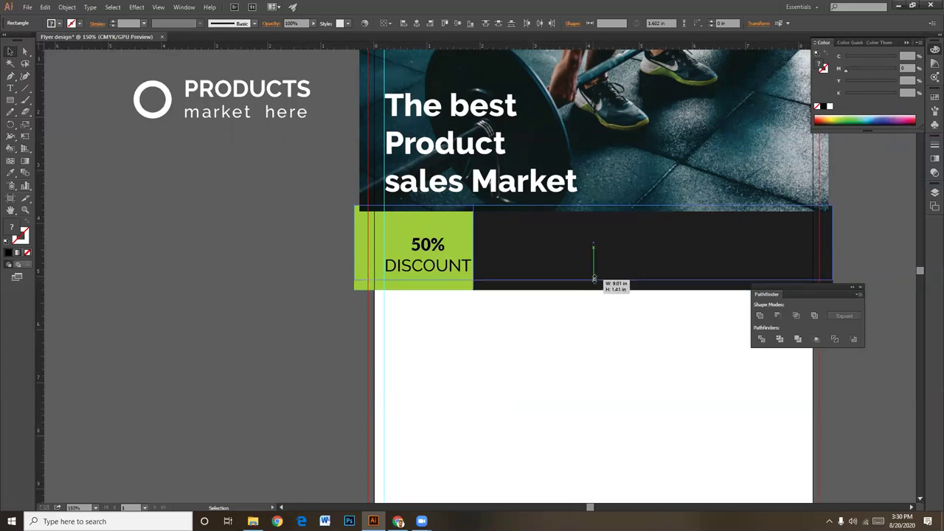
pyautogui.click(593, 330)
pyautogui.hotkey('ctrl', '+')
pyautogui.moveTo(556, 385)
pyautogui.mouseDown()
pyautogui.moveTo(539, 456)
pyautogui.moveTo(505, 457)
pyautogui.moveTo(566, 460)
pyautogui.mouseUp()
pyautogui.click(487, 424)
pyautogui.hotkey('ctrl', '+')
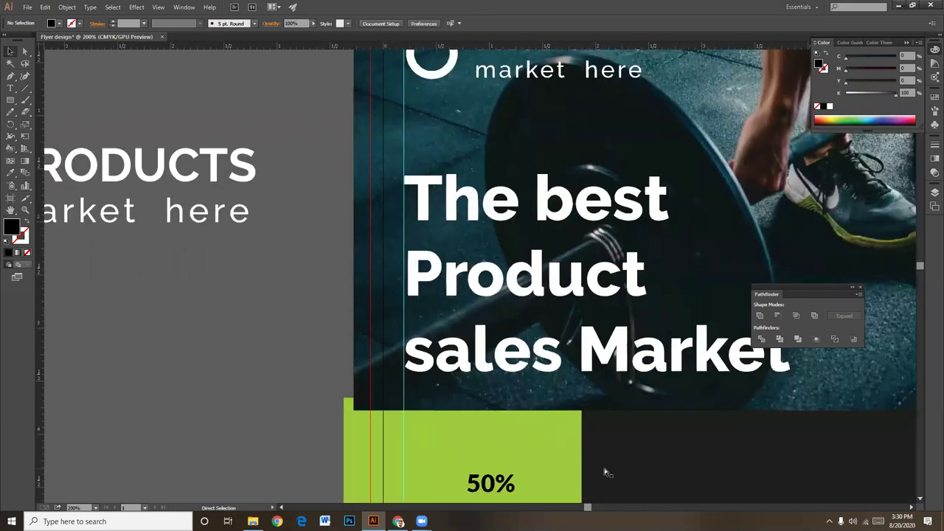
pyautogui.hotkey('ctrl', '+')
pyautogui.scroll(-3, 604, 273)
# - Move the discount text up within the green box and enlarge '50%' to 30 pt
pyautogui.scroll(-3, 530, 254)
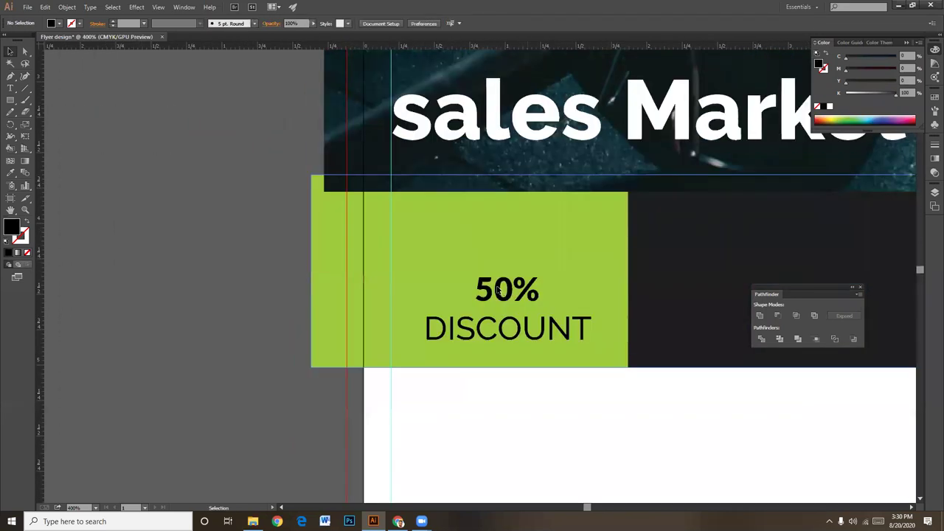
pyautogui.click(532, 309)
pyautogui.moveTo(493, 294); pyautogui.dragTo(491, 264)
pyautogui.doubleClick(495, 264)
pyautogui.doubleClick(496, 264)
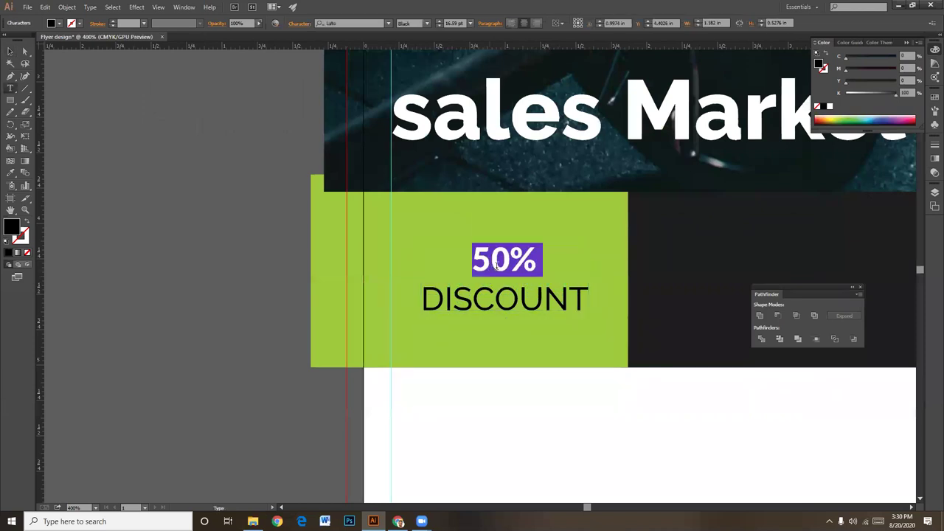
pyautogui.click(438, 21)
pyautogui.click(438, 21)
pyautogui.click(439, 22)
pyautogui.click(439, 23)
pyautogui.click(439, 23)
pyautogui.click(439, 22)
pyautogui.click(440, 23)
pyautogui.click(439, 23)
pyautogui.click(440, 23)
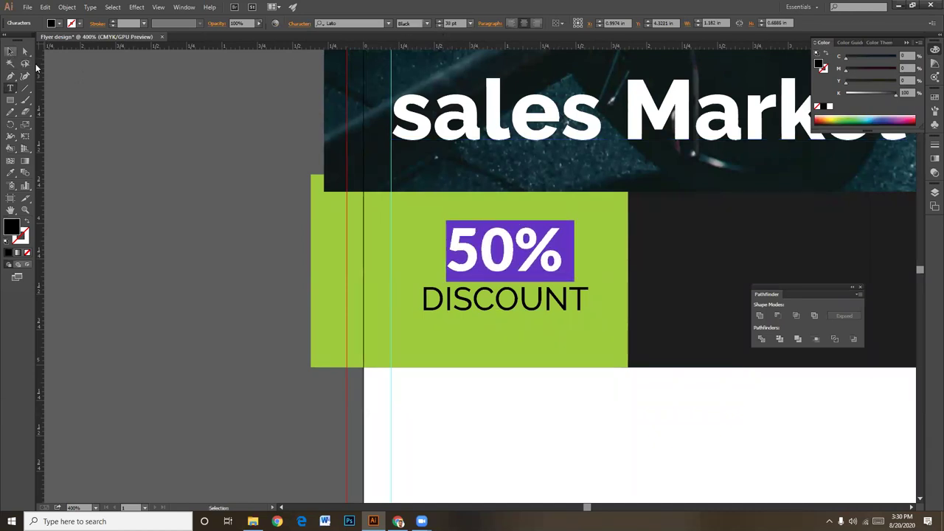
# - Turn all of the 50% DISCOUNT text white with fill K at 0
pyautogui.hotkey('ctrl', 'a')
pyautogui.moveTo(896, 93); pyautogui.dragTo(842, 93)
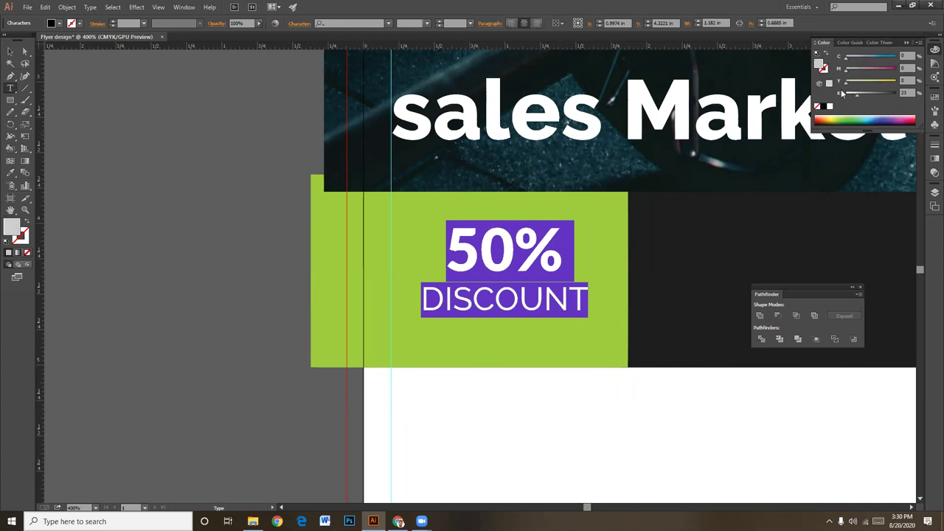
pyautogui.click(10, 51)
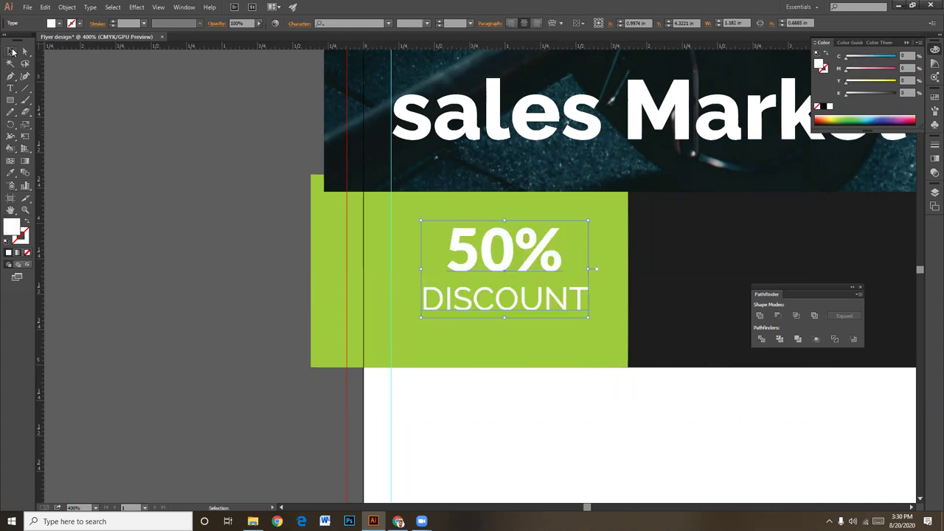
pyautogui.click(269, 296)
# - Widen the line spacing above DISCOUNT to about 25 pt
pyautogui.hotkey('ctrl', '-')
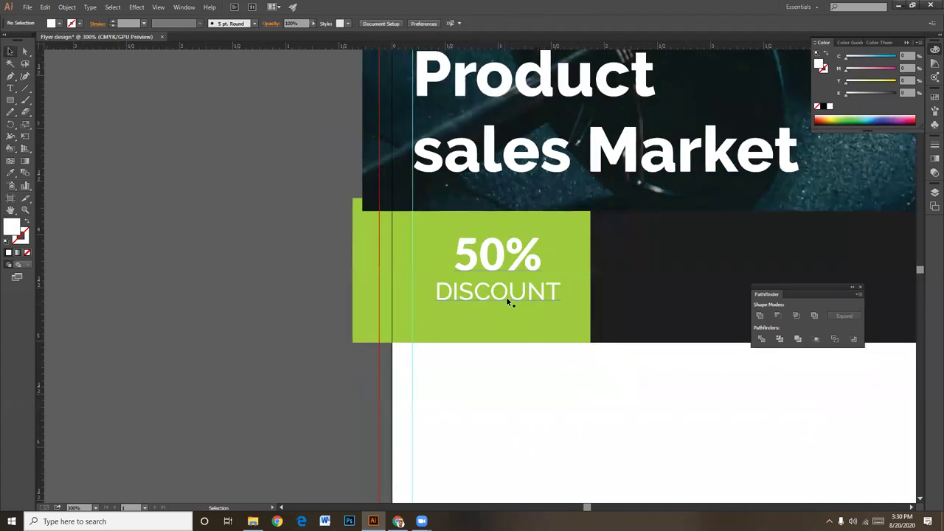
pyautogui.click(506, 296)
pyautogui.doubleClick(506, 296)
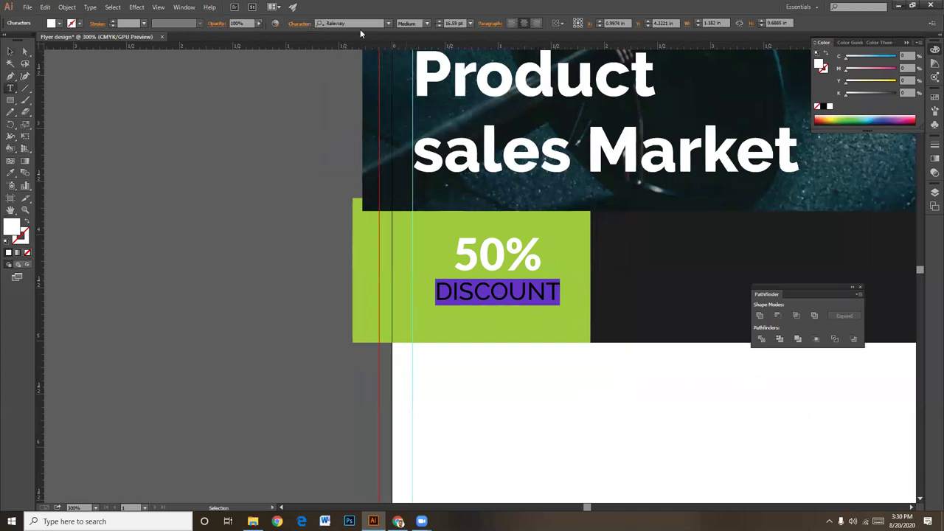
pyautogui.click(299, 23)
pyautogui.click(275, 85)
pyautogui.click(275, 85)
pyautogui.click(274, 86)
pyautogui.click(274, 86)
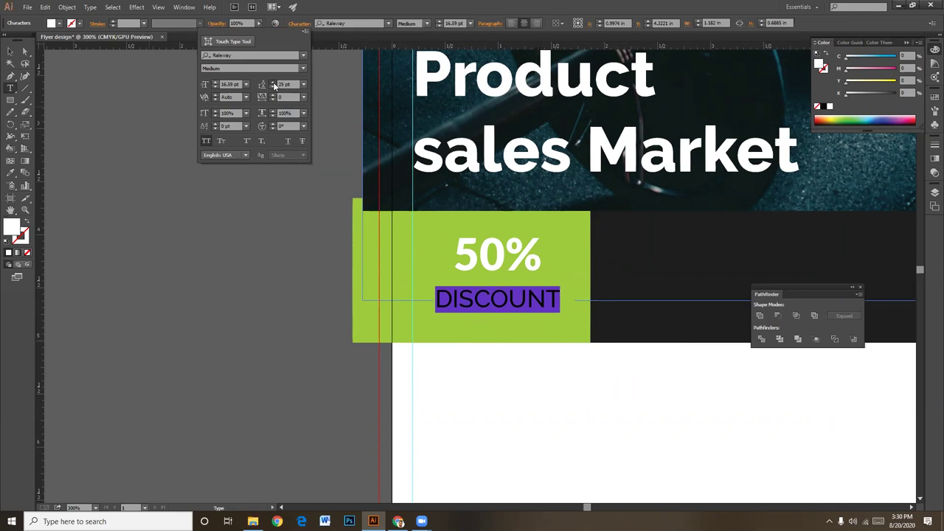
pyautogui.click(10, 51)
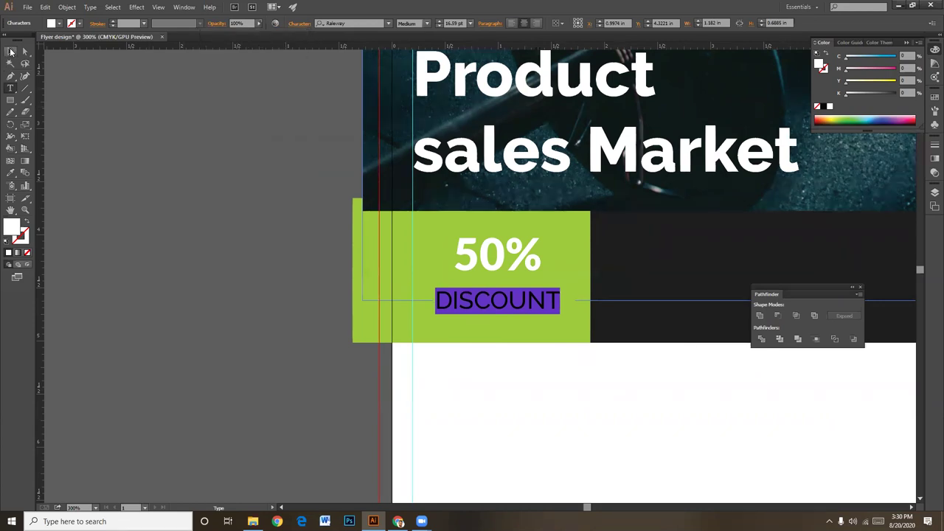
pyautogui.click(186, 347)
# - Nudge the discount text slightly left, zoom out to 200%, and switch to Chrome
pyautogui.moveTo(516, 303); pyautogui.dragTo(514, 300)
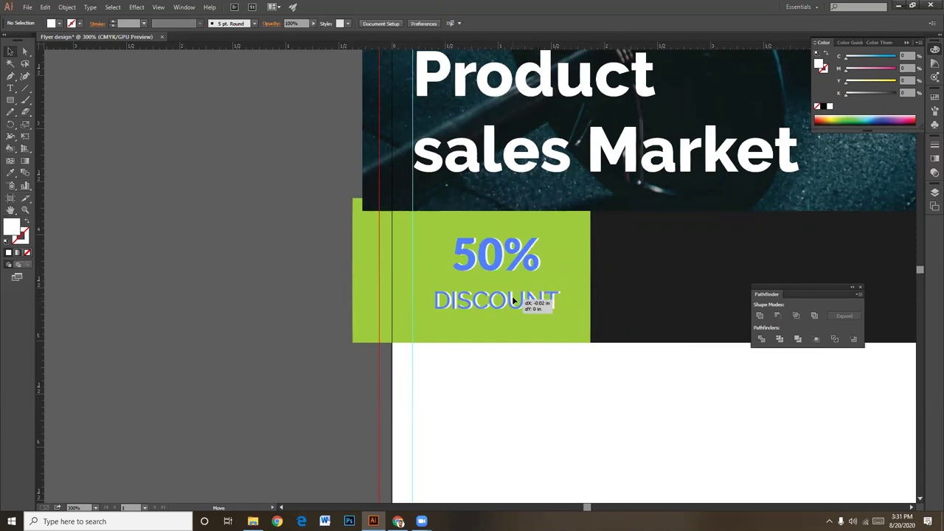
pyautogui.click(582, 423)
pyautogui.moveTo(641, 402); pyautogui.dragTo(526, 390)
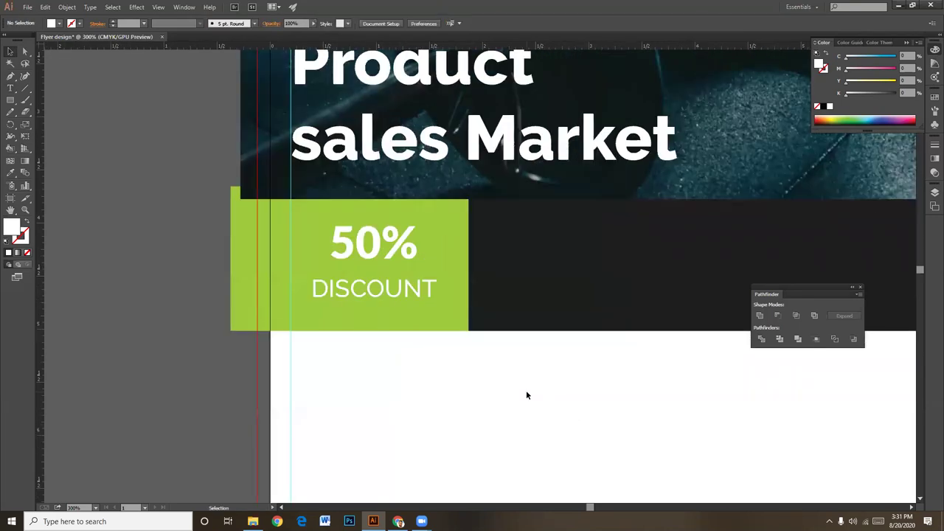
pyautogui.hotkey('ctrl', '-')
pyautogui.moveTo(463, 383); pyautogui.dragTo(397, 373)
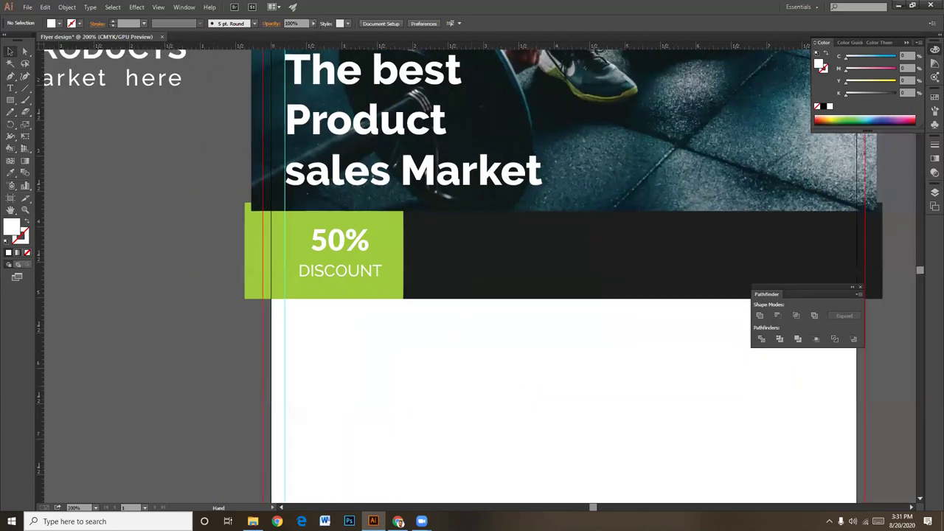
pyautogui.click(398, 521)
# - Search the web for 'lorem ipsum' in a new Chrome tab
pyautogui.click(372, 9)
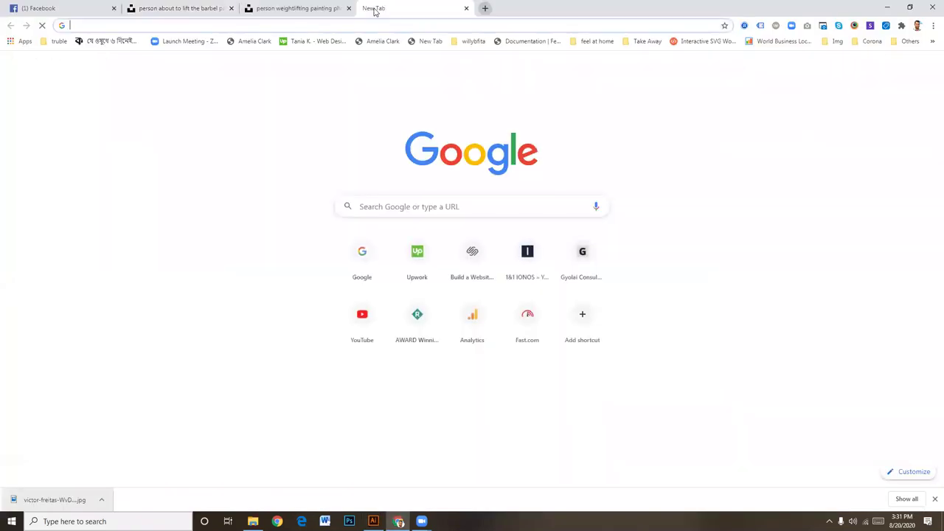
pyautogui.write('lru')
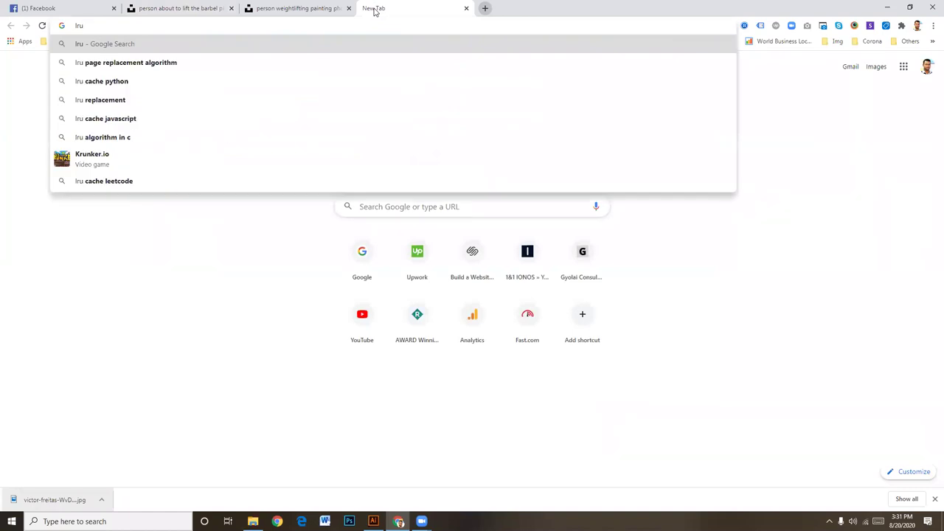
pyautogui.press('BackSpace')
pyautogui.press('BackSpace')
pyautogui.write('r')
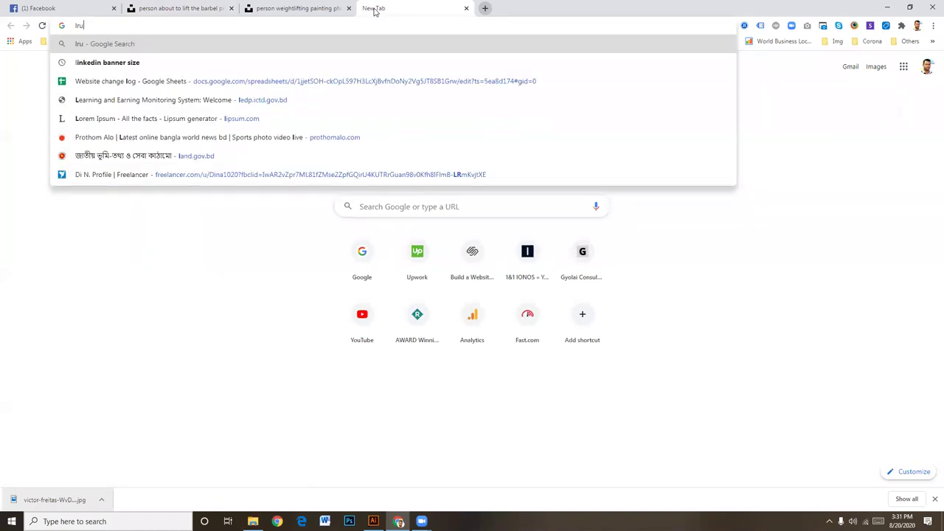
pyautogui.write('um')
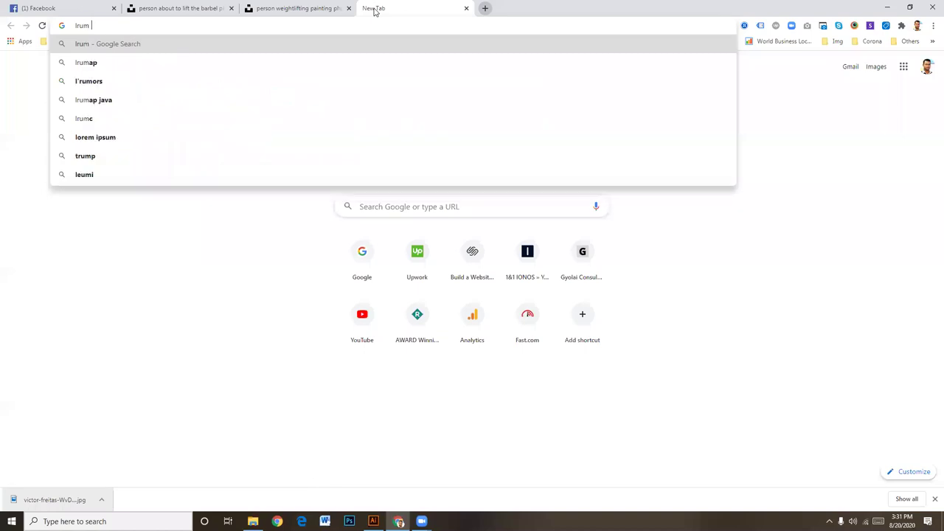
pyautogui.press('BackSpace')
pyautogui.press('BackSpace')
pyautogui.press('BackSpace')
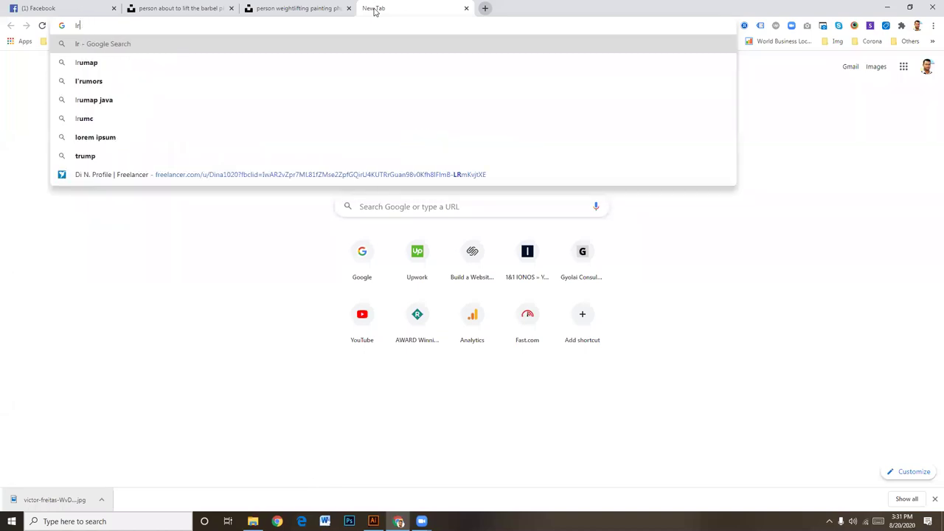
pyautogui.press('BackSpace')
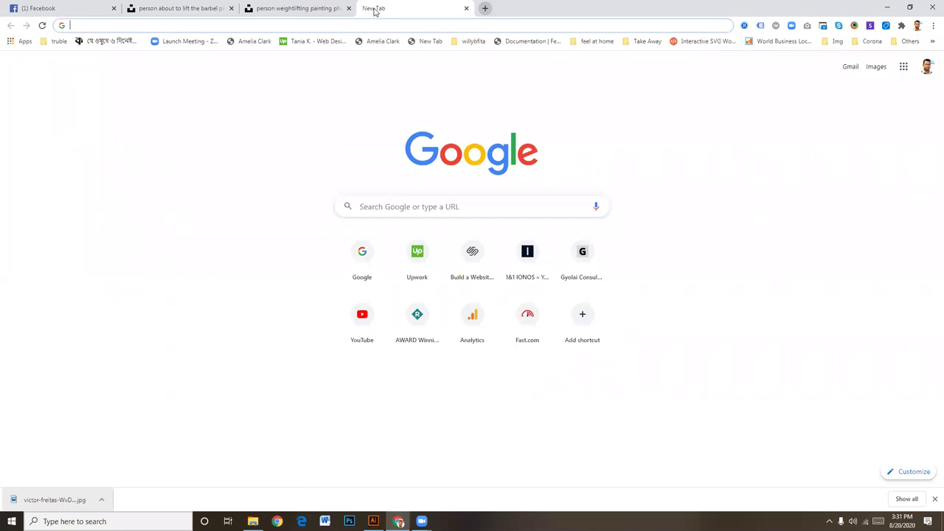
pyautogui.write('lorem ipsum')
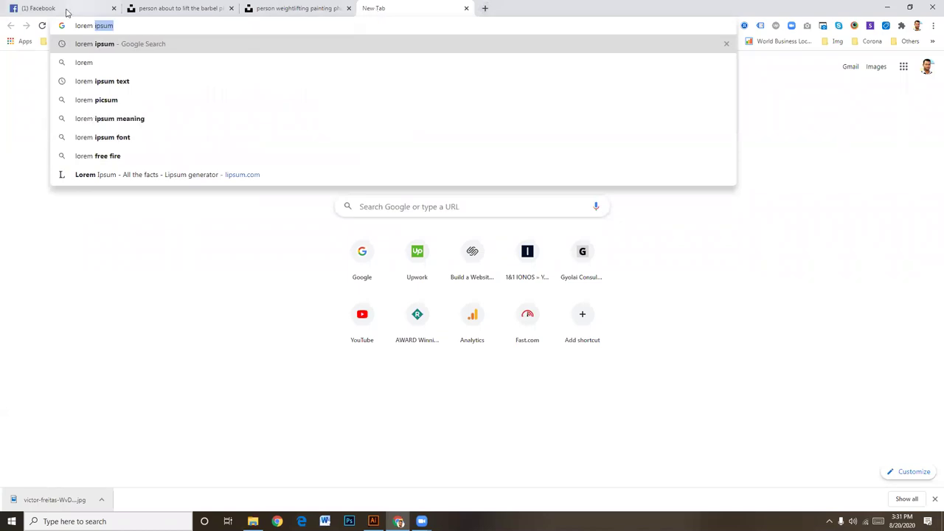
pyautogui.click(103, 44)
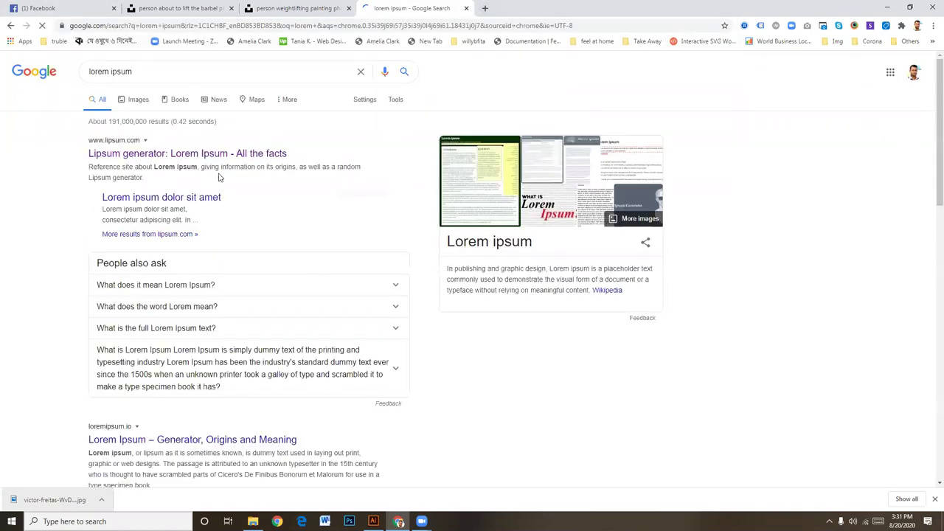
# - Open lipsum.com, select the first Lorem Ipsum paragraph, and return to Illustrator
pyautogui.click(221, 156)
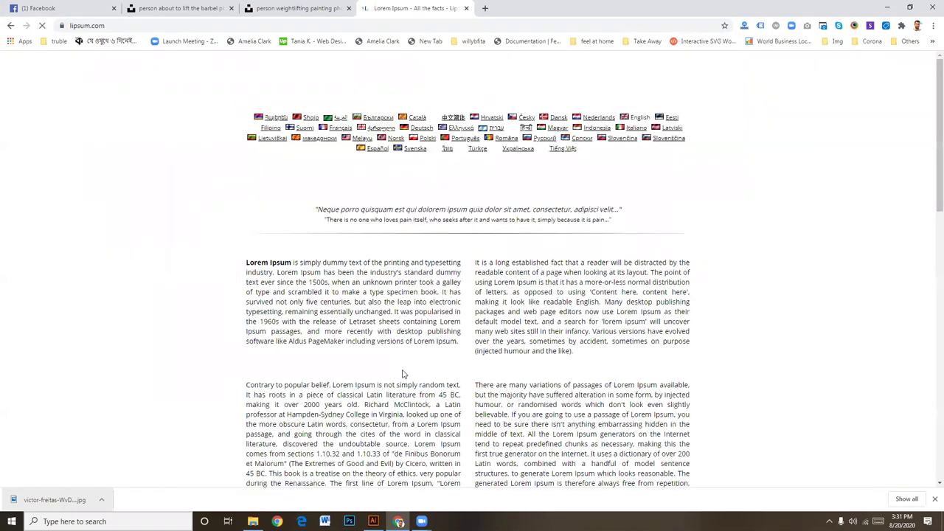
pyautogui.moveTo(458, 343)
pyautogui.mouseDown()
pyautogui.moveTo(237, 266)
pyautogui.moveTo(249, 263)
pyautogui.mouseUp()
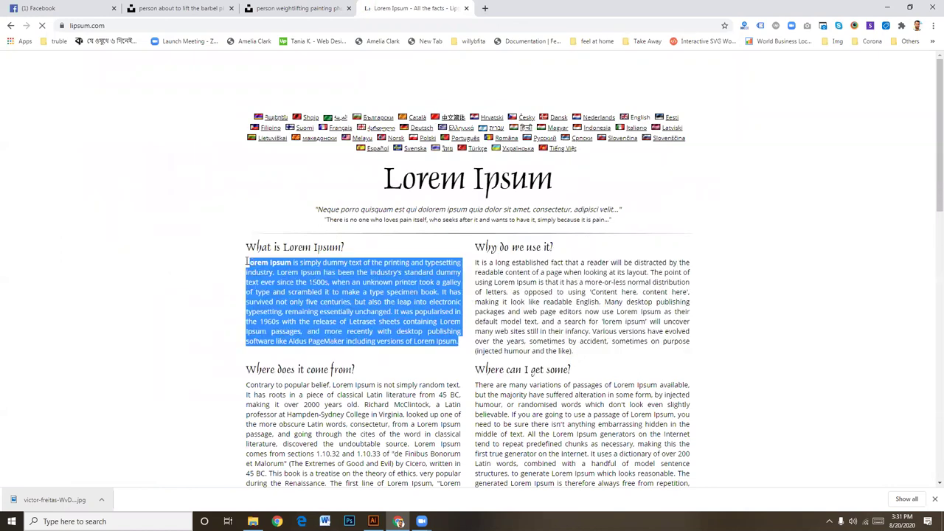
pyautogui.hotkey('alt', 'Tab')
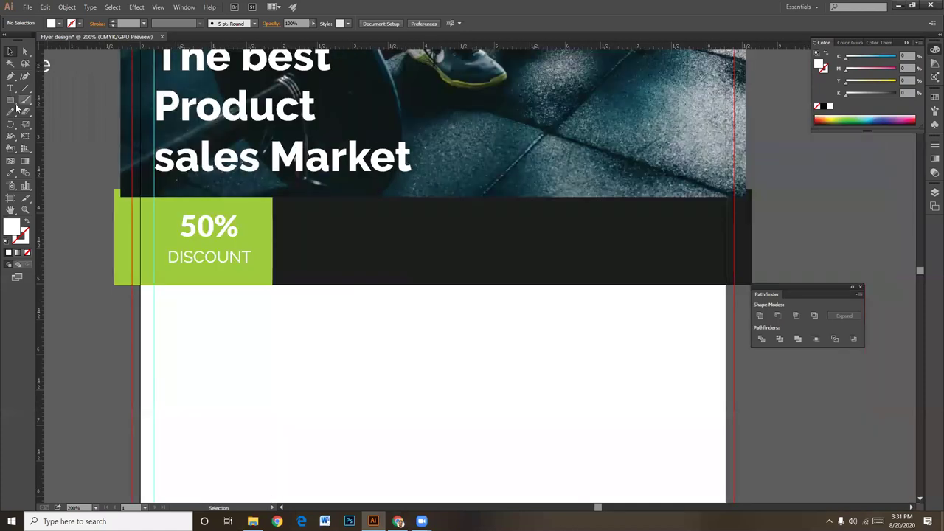
# - Draw a text box below the dark band and paste the Lorem Ipsum paragraph into it
pyautogui.press('t')
pyautogui.moveTo(197, 313); pyautogui.dragTo(698, 421)
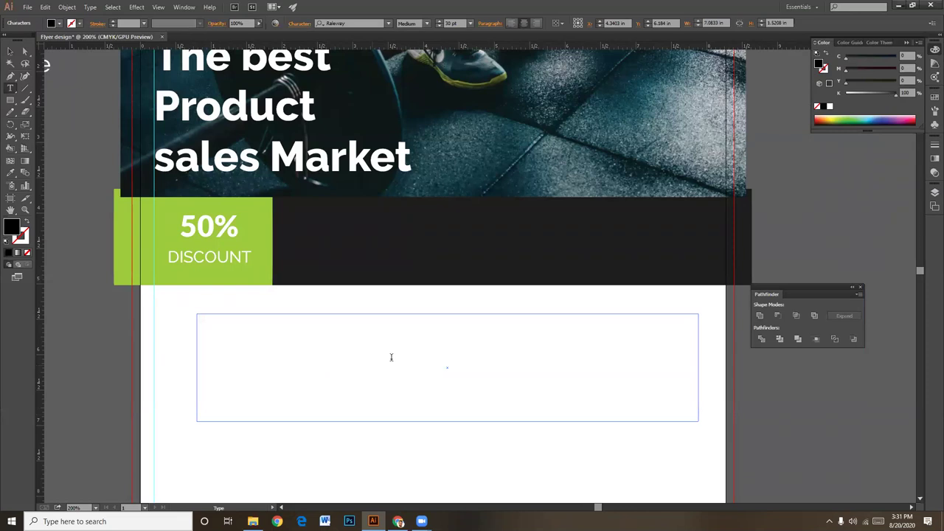
pyautogui.press('Escape')
pyautogui.doubleClick(392, 361)
pyautogui.hotkey('ctrl', 'v')
pyautogui.hotkey('ctrl', 'a')
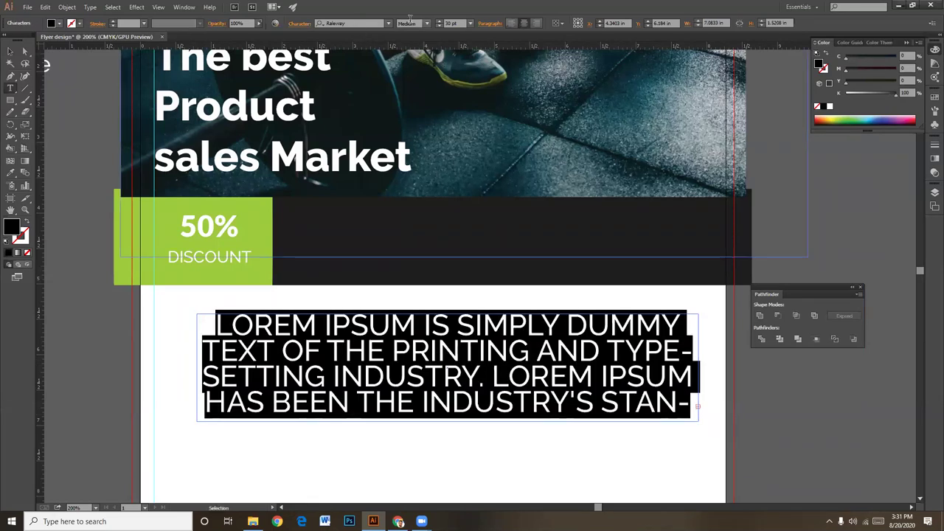
# - Set the paragraph to 18 pt Regular, left-aligned, with All Caps turned off
pyautogui.click(439, 26)
pyautogui.write('8')
pyautogui.press('Return')
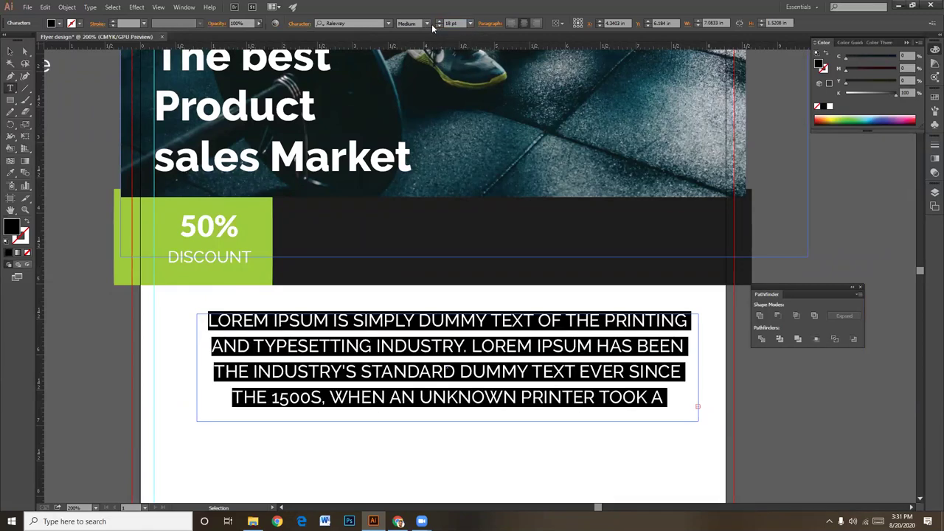
pyautogui.click(299, 24)
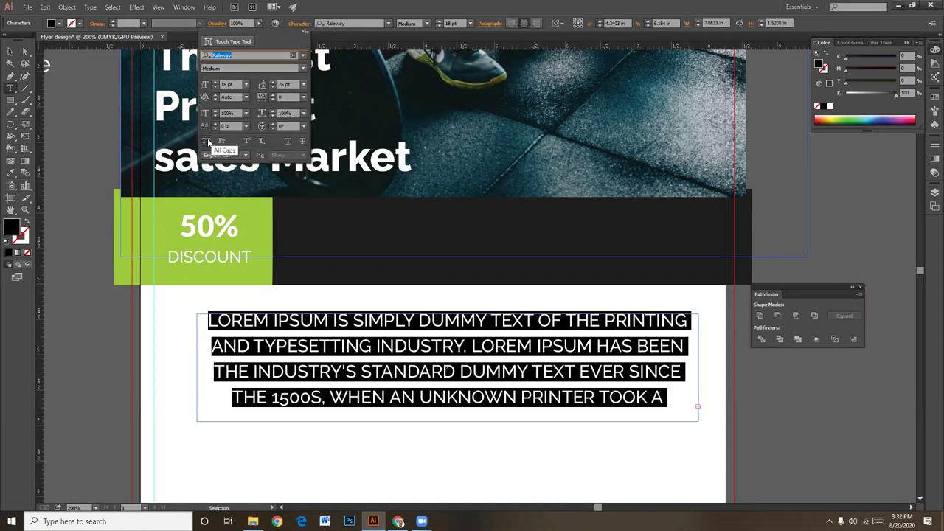
pyautogui.click(206, 141)
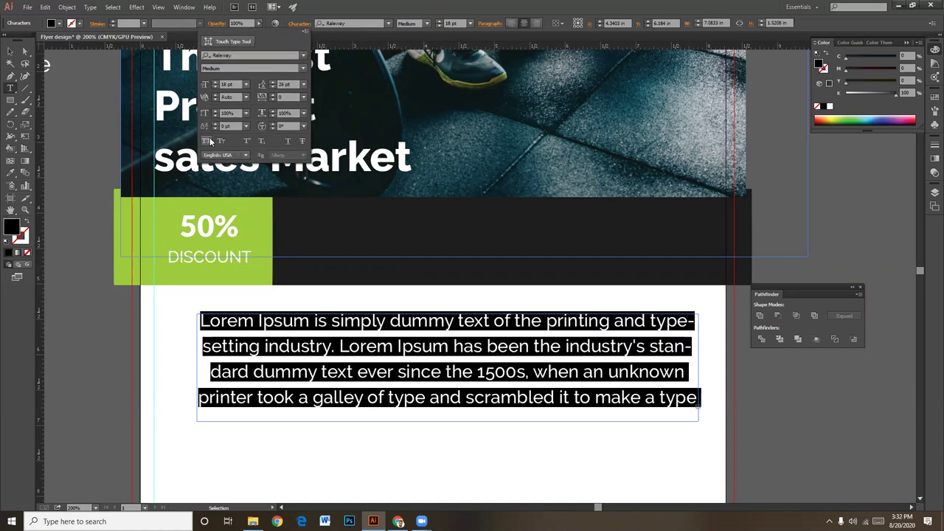
pyautogui.click(426, 26)
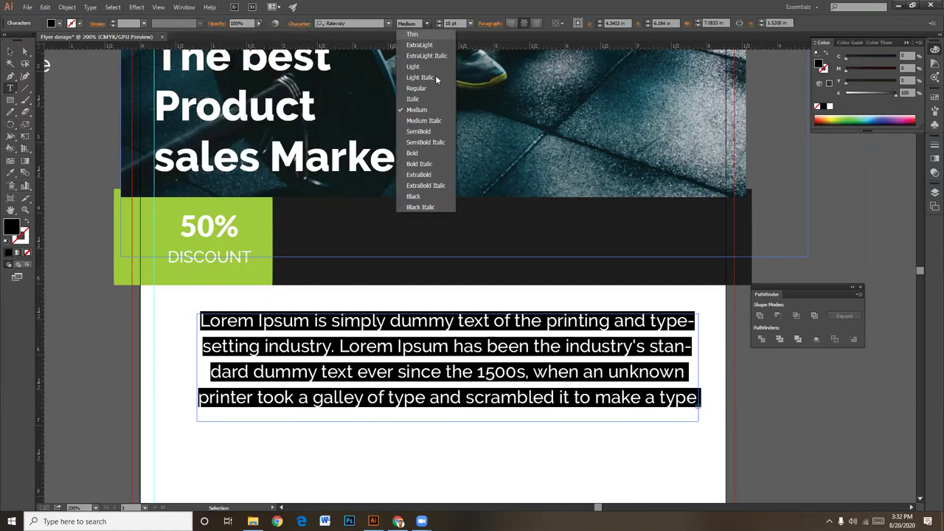
pyautogui.click(428, 87)
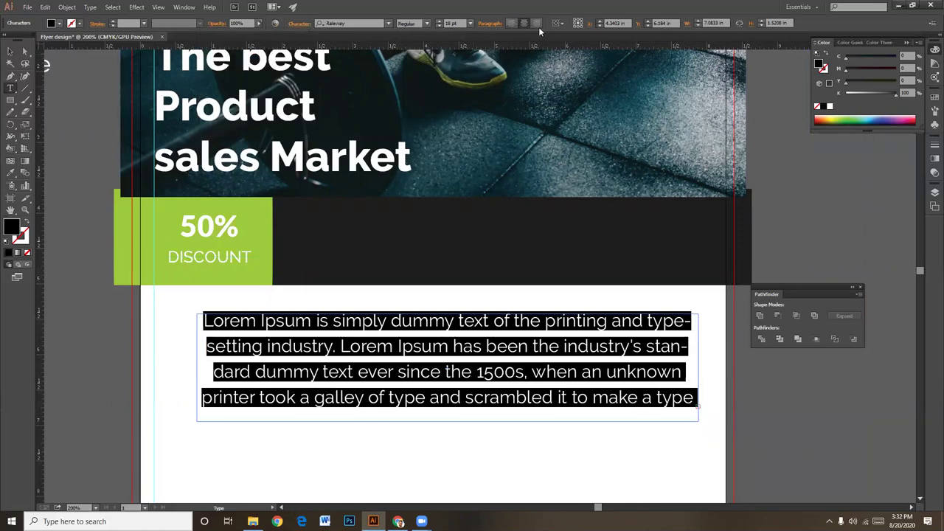
pyautogui.click(510, 24)
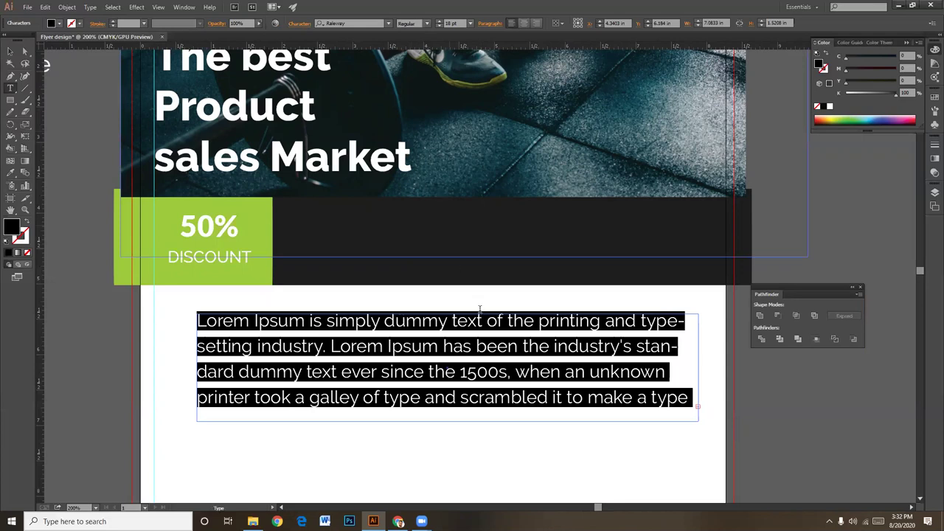
# - Set the paragraph's leading to Auto and its font size to 11 pt
pyautogui.doubleClick(453, 23)
pyautogui.write('8')
pyautogui.press('Return')
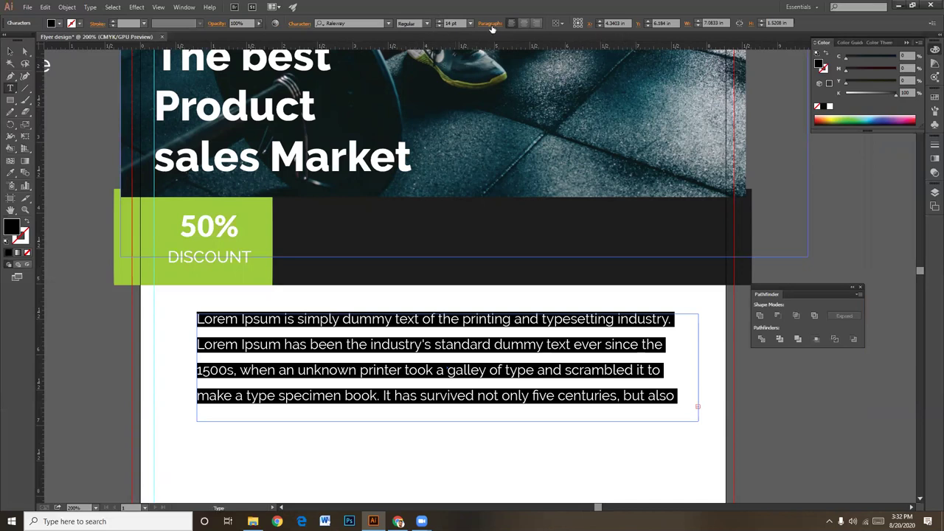
pyautogui.click(305, 25)
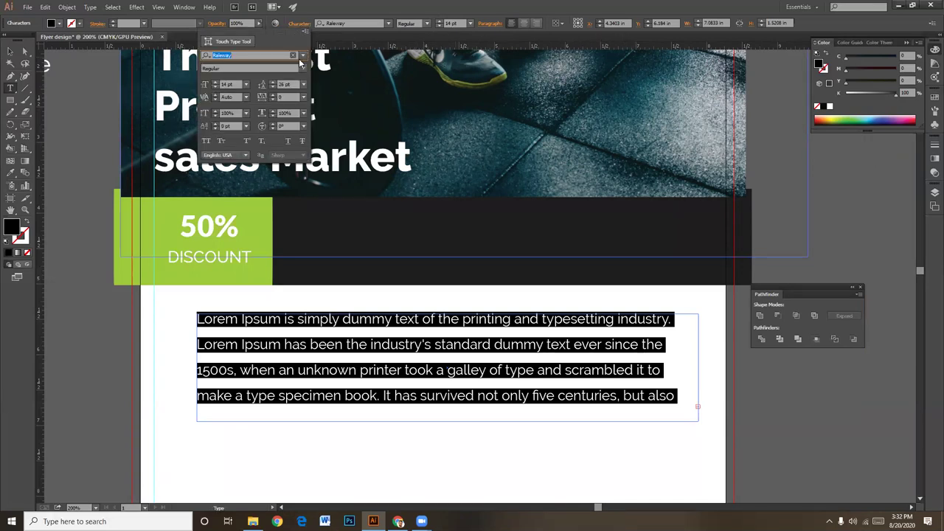
pyautogui.click(302, 85)
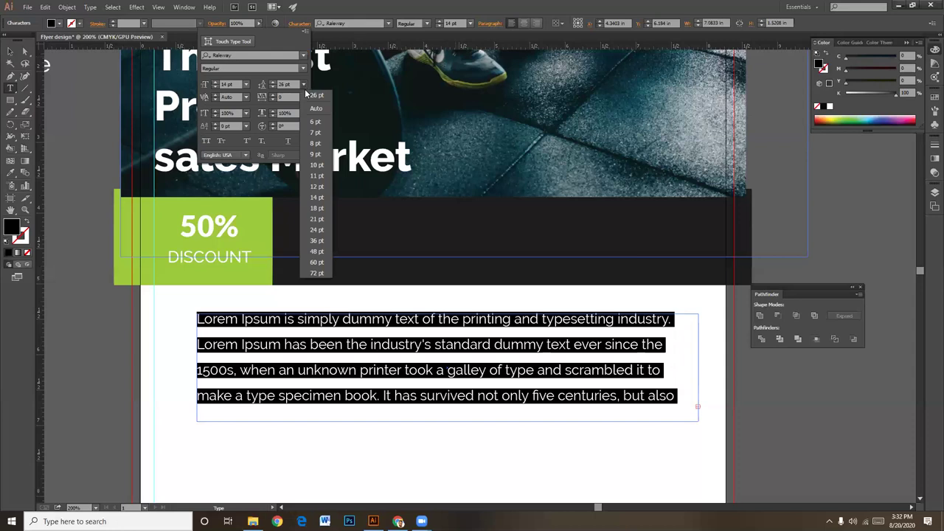
pyautogui.click(314, 111)
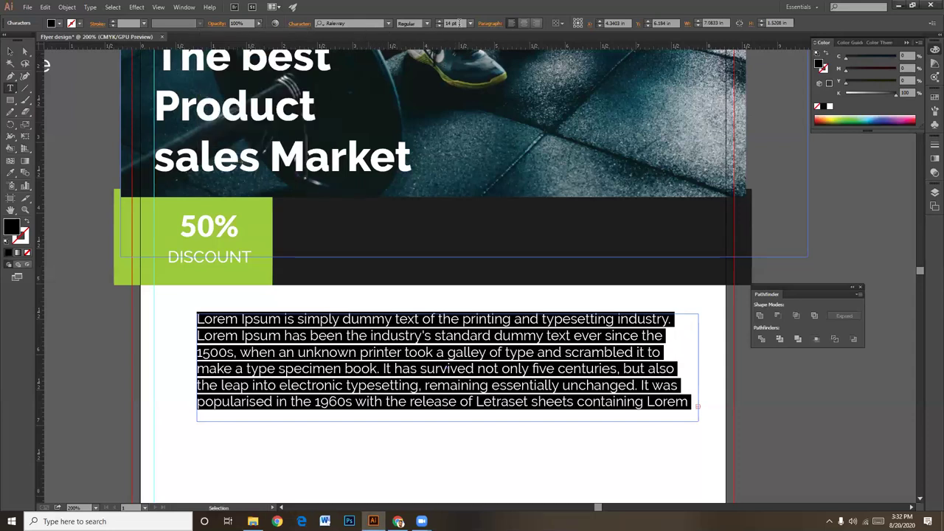
pyautogui.doubleClick(451, 23)
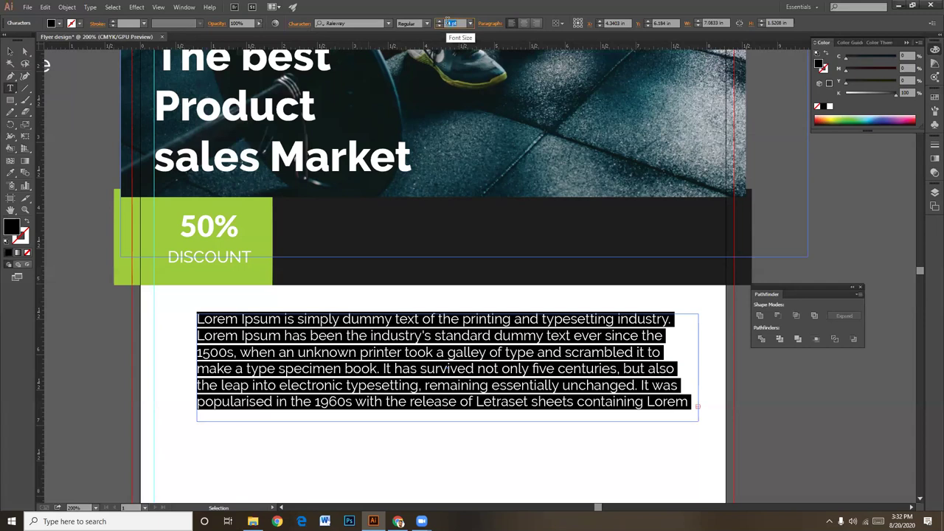
pyautogui.write('11')
pyautogui.press('Return')
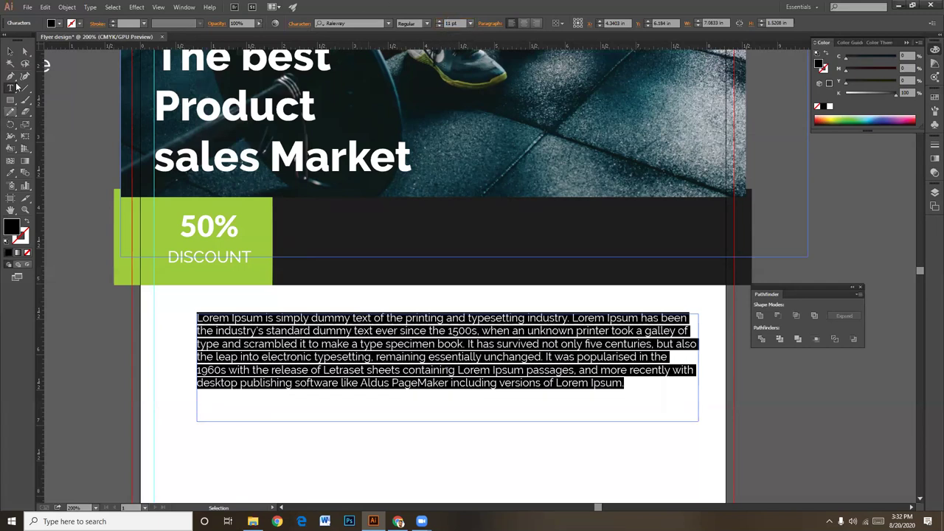
# - Move the paragraph frame onto the dark band and narrow it to fit the band
pyautogui.click(7, 51)
pyautogui.moveTo(408, 348)
pyautogui.mouseDown()
pyautogui.moveTo(419, 261)
pyautogui.moveTo(411, 250)
pyautogui.mouseUp()
pyautogui.moveTo(462, 333); pyautogui.dragTo(462, 332)
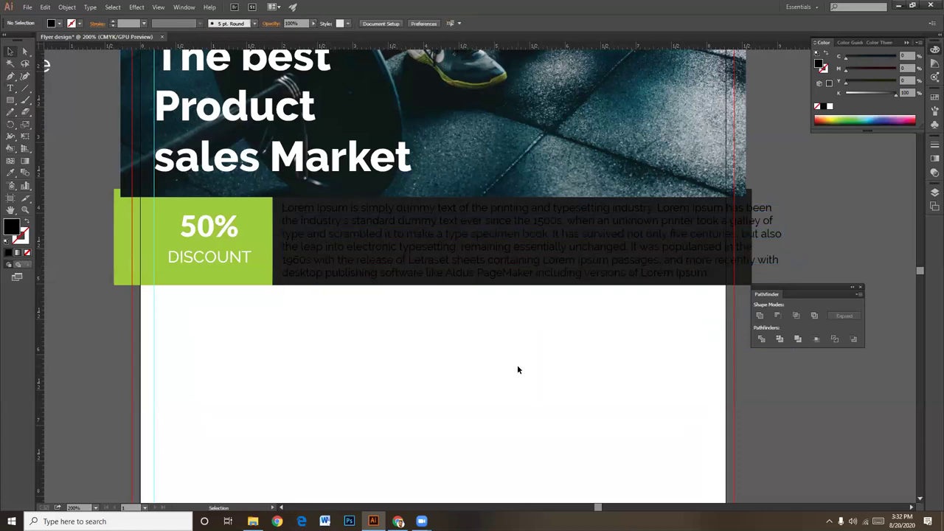
pyautogui.hotkey('ctrl', '+')
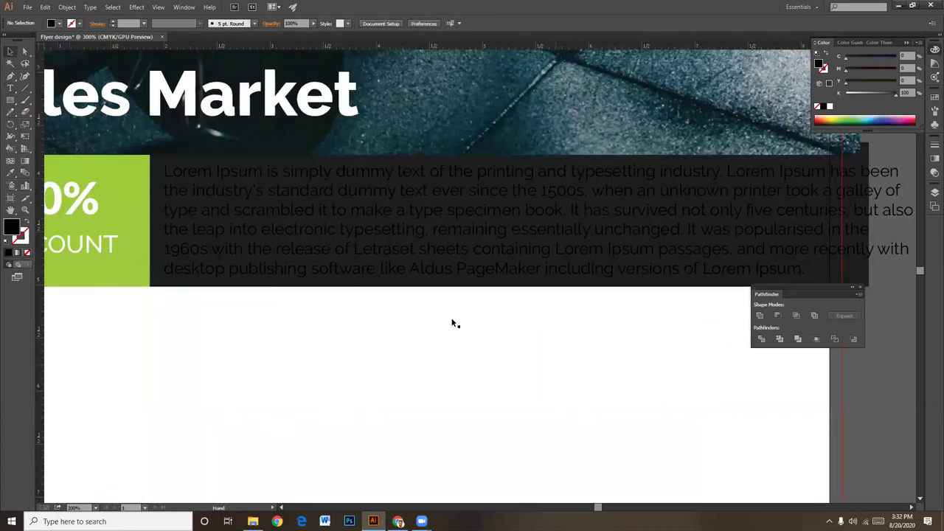
pyautogui.moveTo(557, 294); pyautogui.dragTo(287, 359)
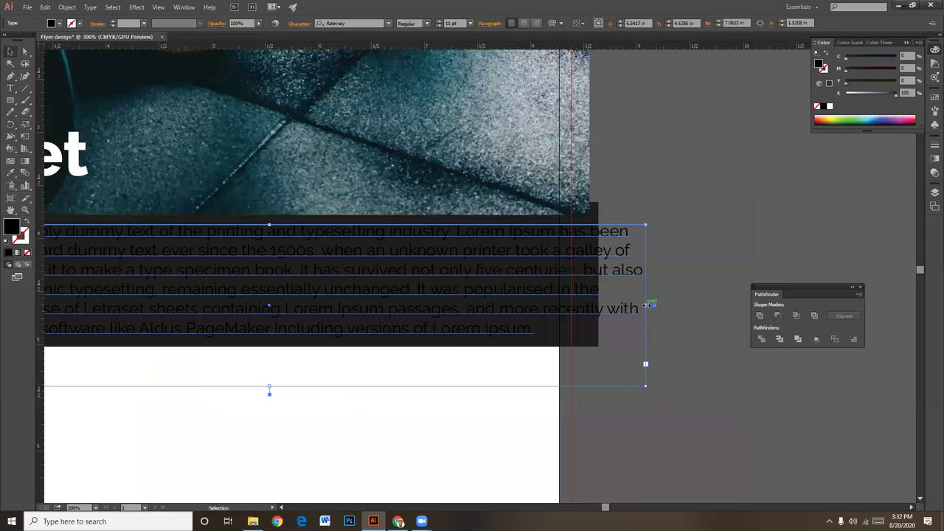
pyautogui.moveTo(647, 304); pyautogui.dragTo(542, 295)
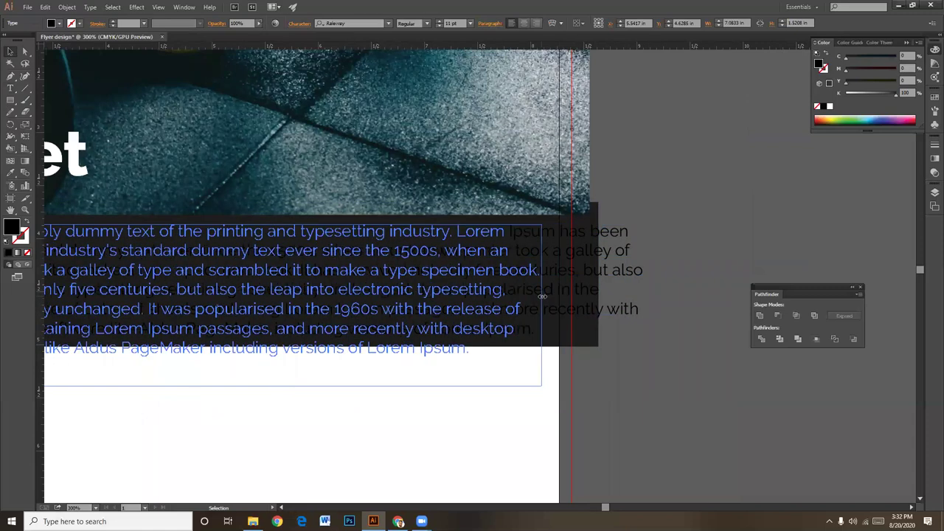
pyautogui.moveTo(542, 296); pyautogui.dragTo(598, 286)
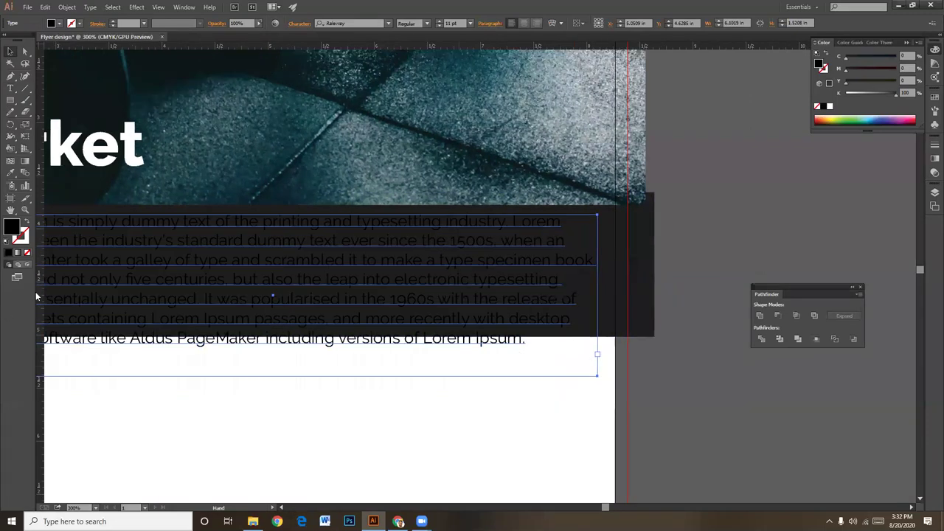
# - Shorten the text frame to sit inside the band and make the paragraph white
pyautogui.moveTo(169, 314); pyautogui.dragTo(179, 313)
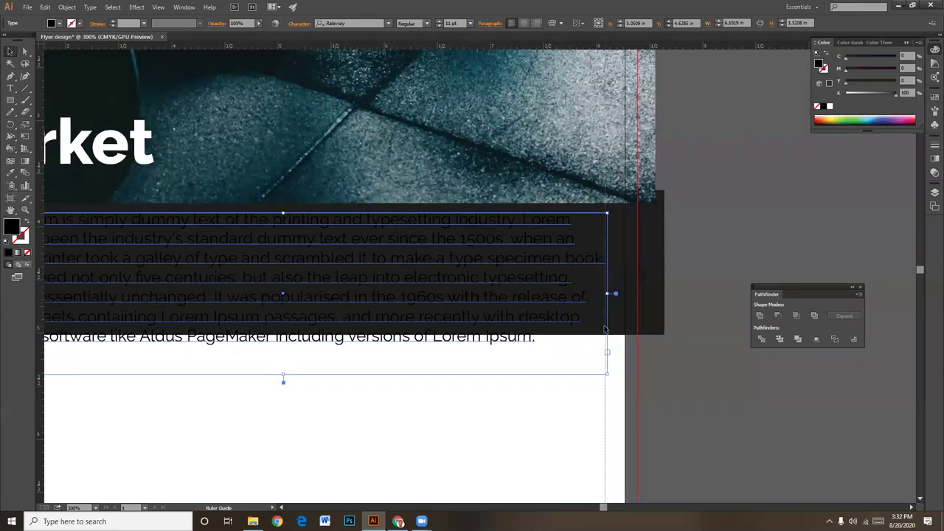
pyautogui.click(688, 330)
pyautogui.moveTo(517, 432); pyautogui.dragTo(586, 440)
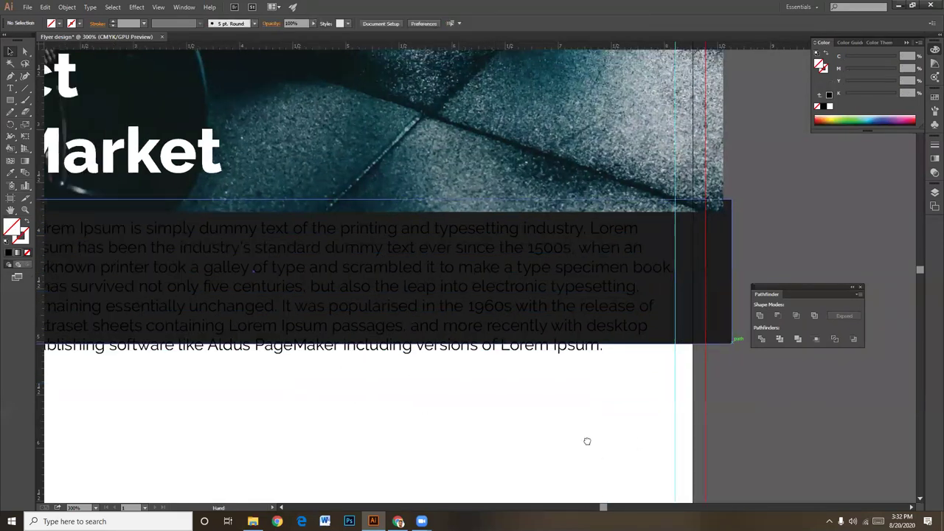
pyautogui.click(521, 356)
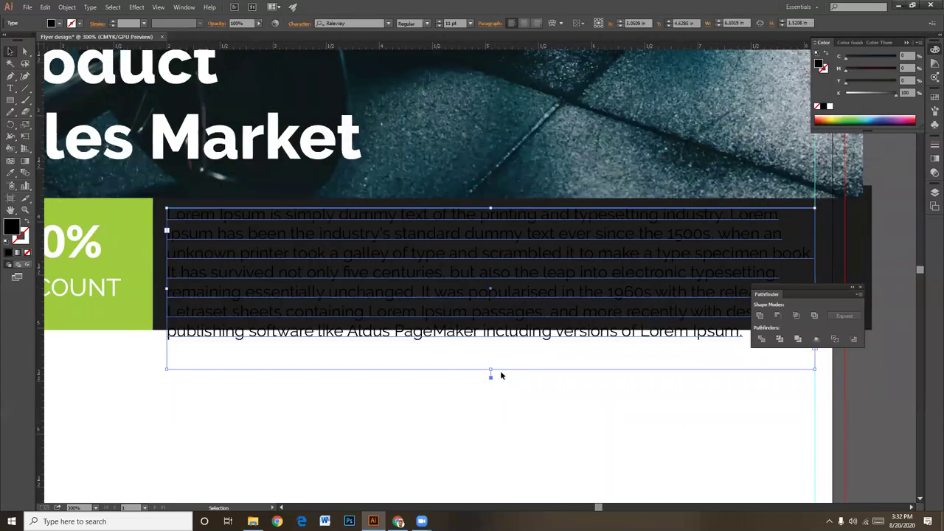
pyautogui.moveTo(489, 355); pyautogui.dragTo(491, 317)
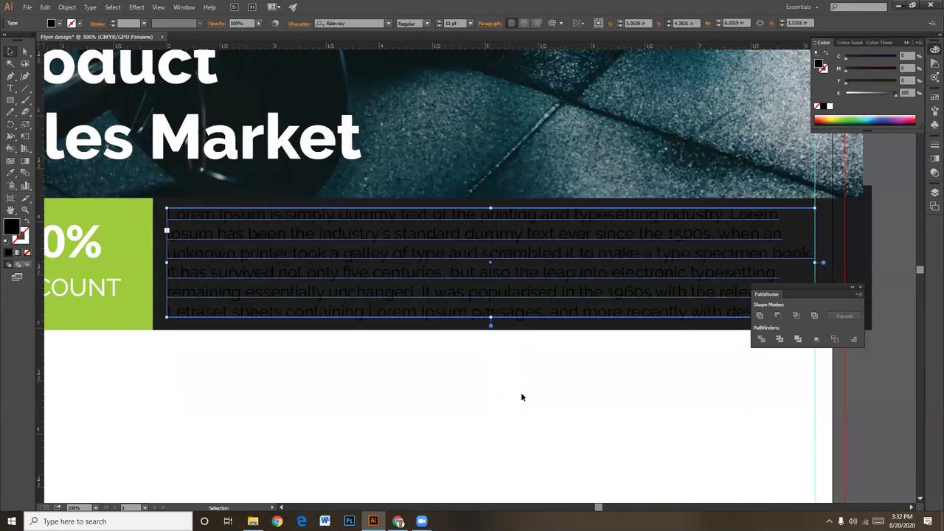
pyautogui.moveTo(521, 392); pyautogui.dragTo(506, 411)
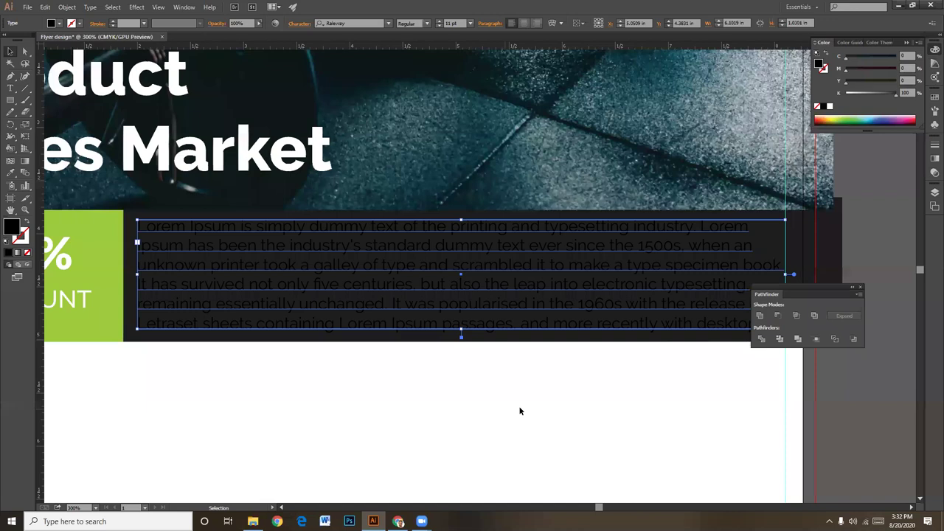
pyautogui.moveTo(895, 95); pyautogui.dragTo(847, 95)
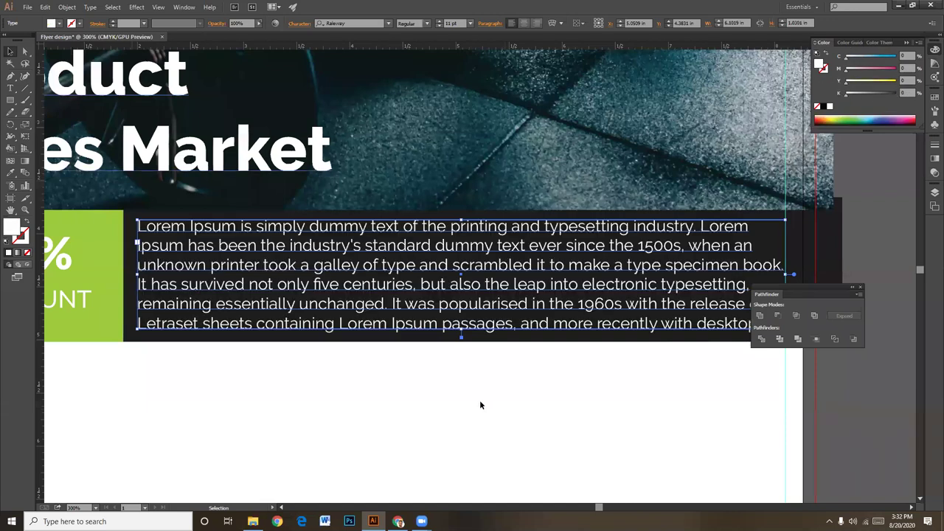
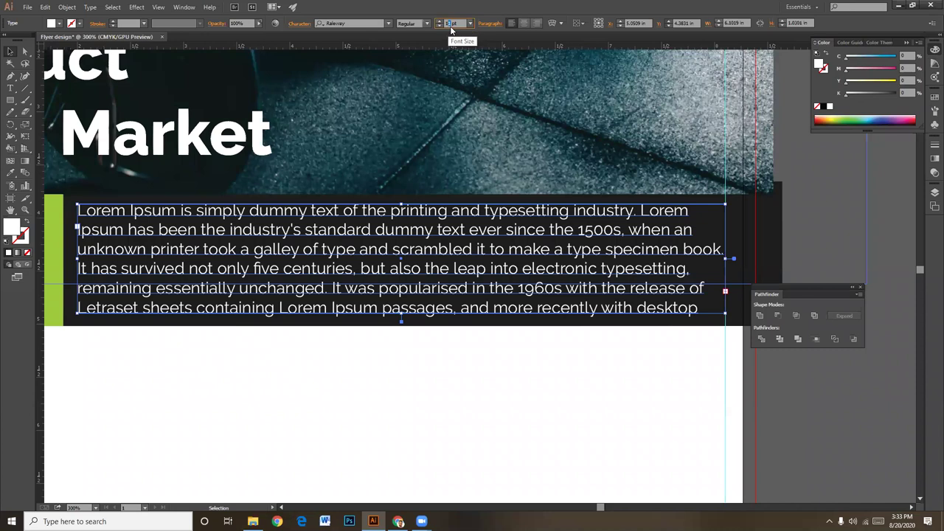
# - Set the body paragraph to 10 pt and nudge its frame slightly down
pyautogui.write('10')
pyautogui.press('Return')
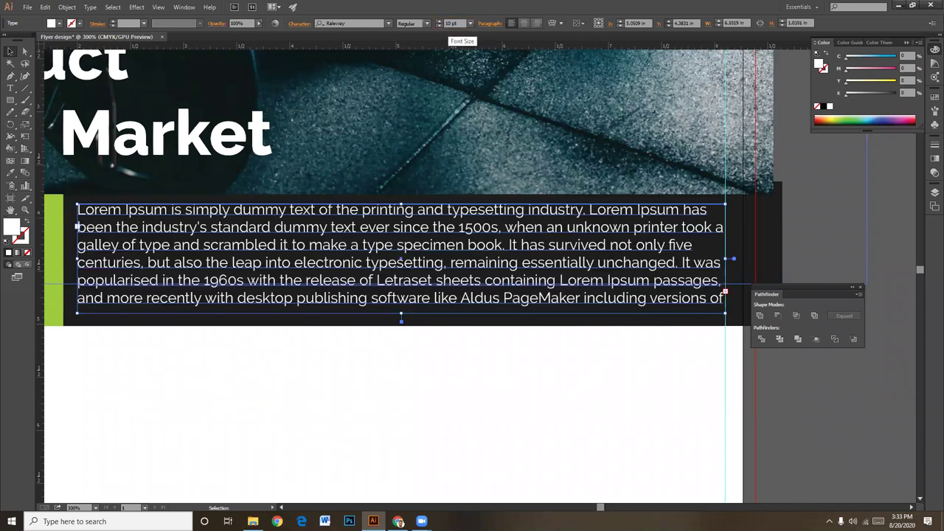
pyautogui.click(568, 399)
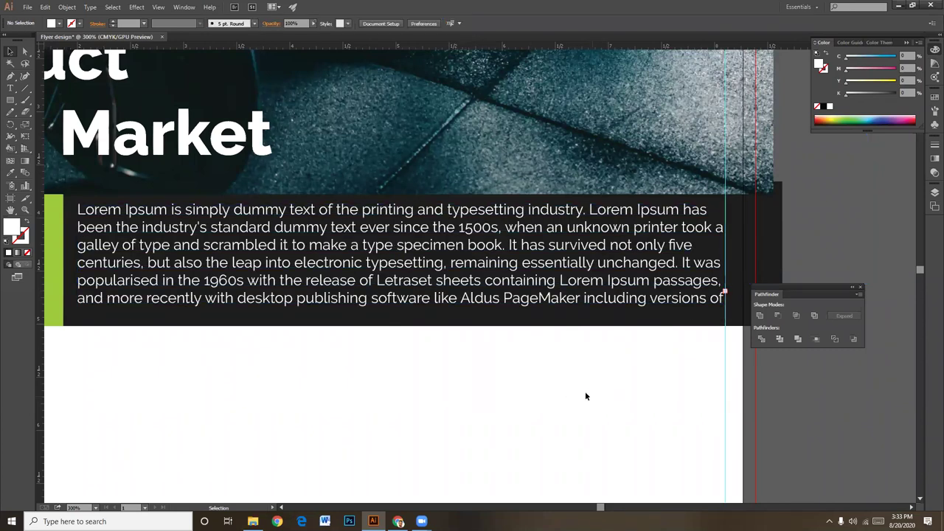
pyautogui.click(300, 269)
pyautogui.hscroll(-1, 301, 269)
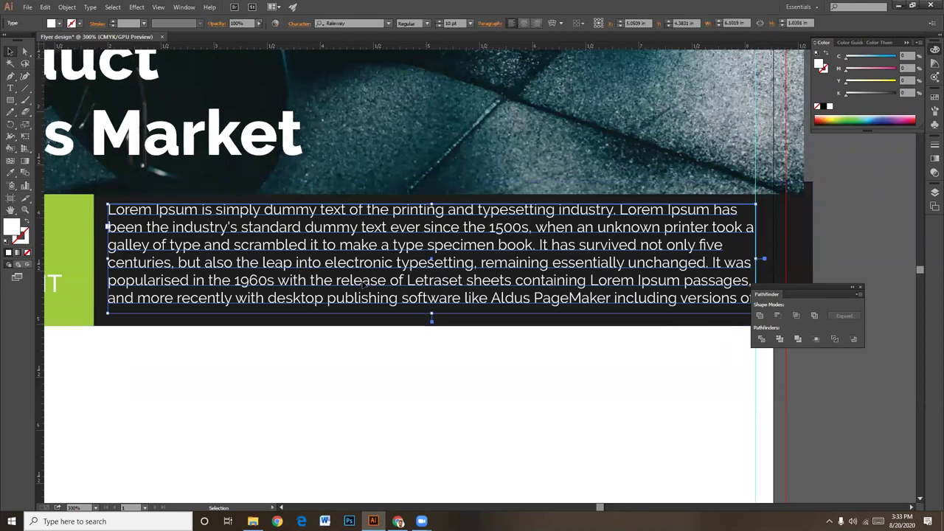
pyautogui.press('Down')
pyautogui.press('Down')
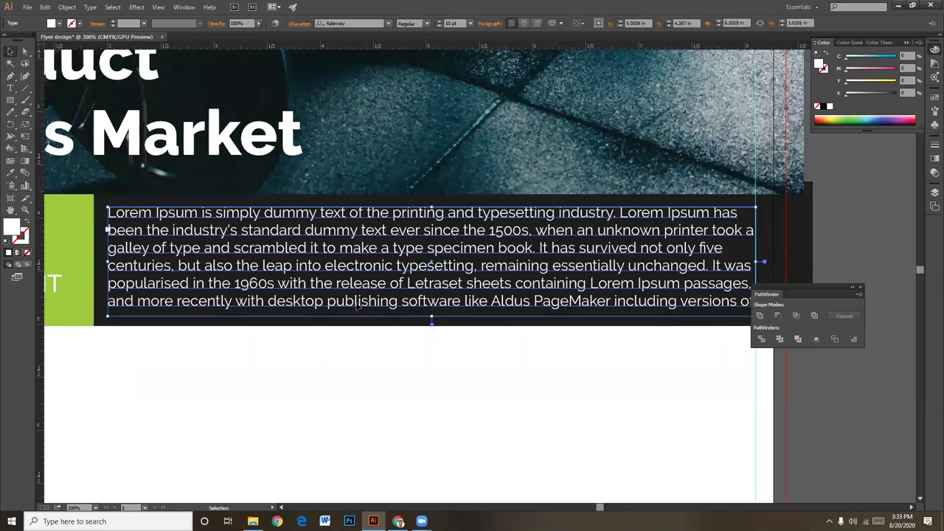
pyautogui.click(359, 390)
pyautogui.hotkey('ctrl', '-')
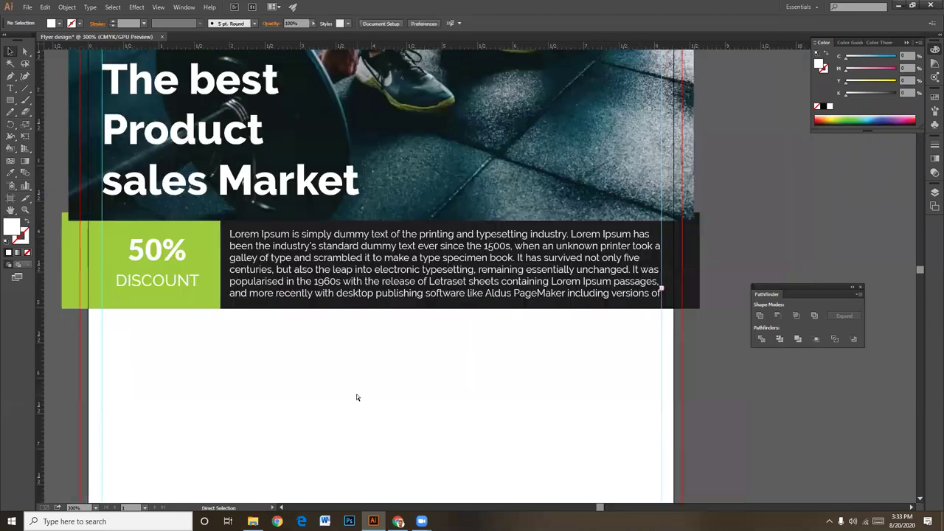
pyautogui.hotkey('ctrl', '-')
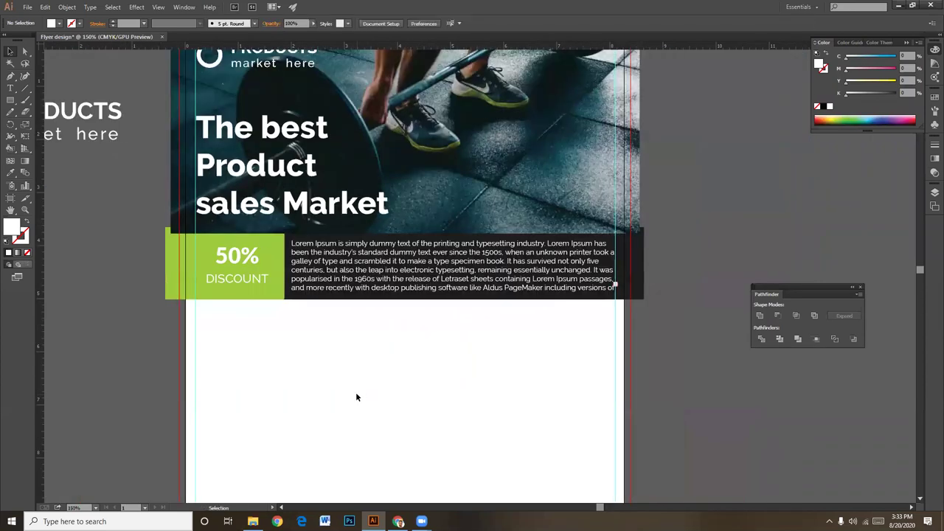
# - Delete the paragraph text from "It was" onward so it ends at "unchanged."
pyautogui.tripleClick(391, 291)
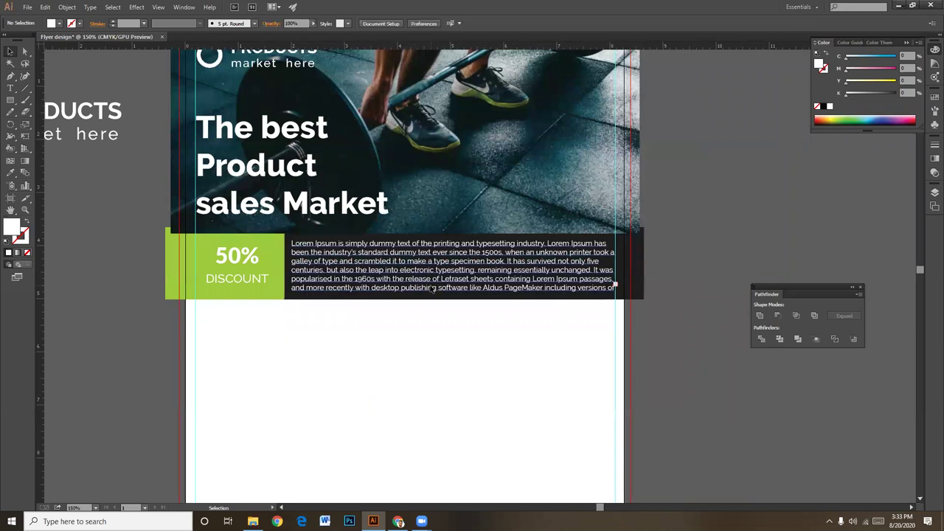
pyautogui.click(622, 288)
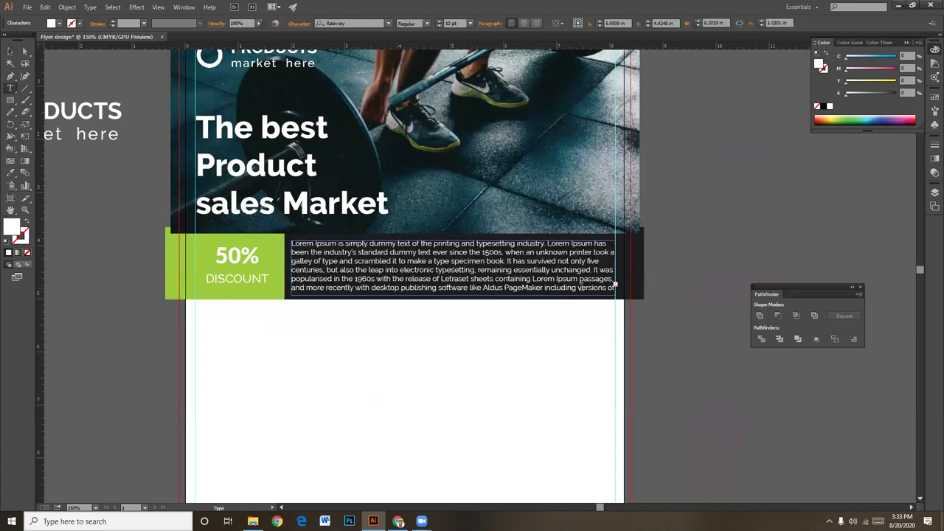
pyautogui.moveTo(593, 270); pyautogui.dragTo(615, 287)
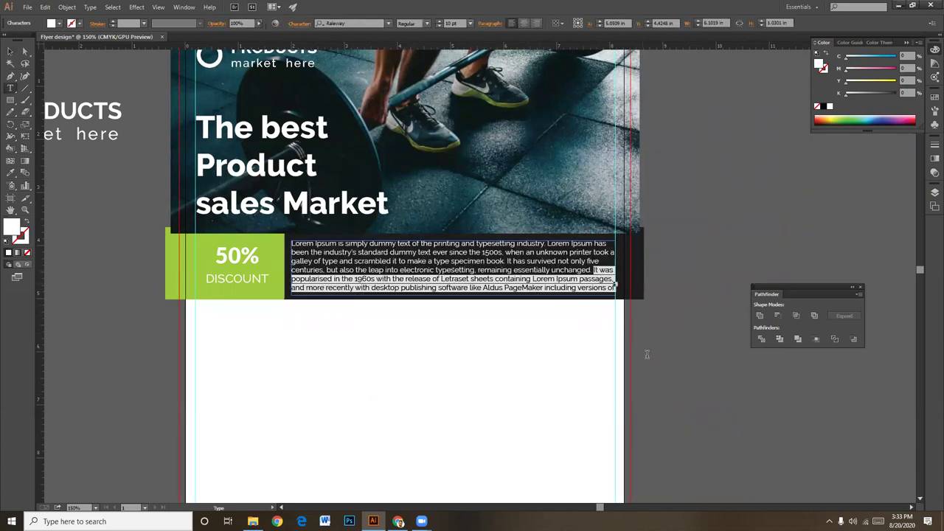
pyautogui.write('Lorem Ipsum.')
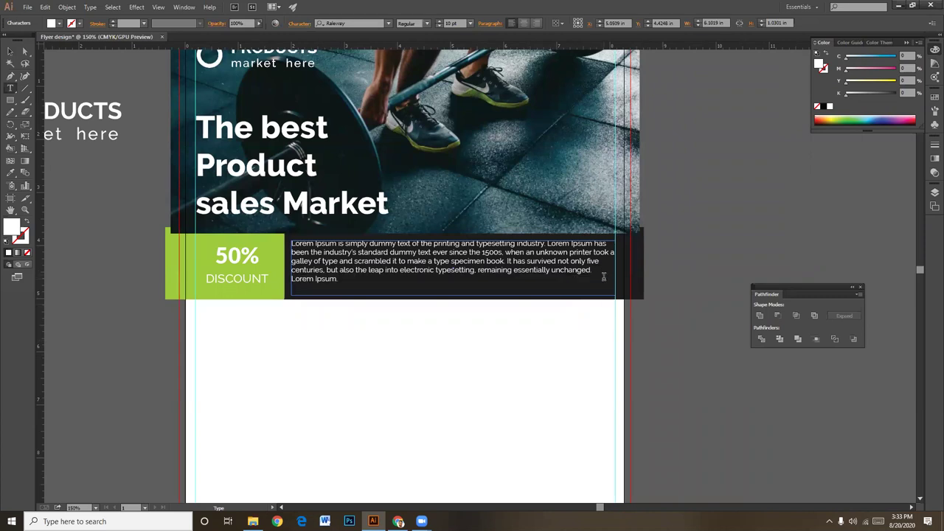
pyautogui.moveTo(339, 280); pyautogui.dragTo(292, 280)
pyautogui.press('BackSpace')
pyautogui.click(10, 51)
pyautogui.click(486, 327)
# - Nudge the paragraph frame down and shorten its bottom edge to fit the dark band
pyautogui.click(446, 272)
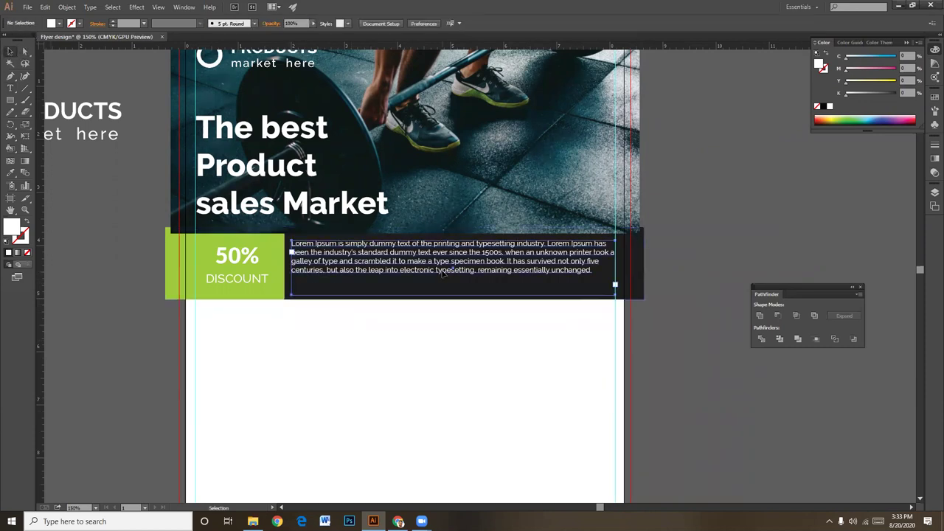
pyautogui.press('Down')
pyautogui.press('Down')
pyautogui.press('Down')
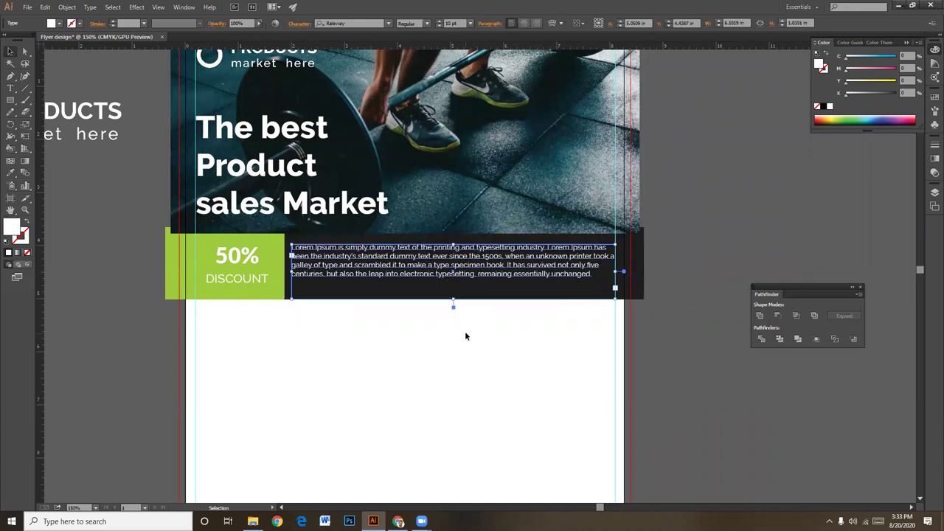
pyautogui.moveTo(453, 298); pyautogui.dragTo(454, 285)
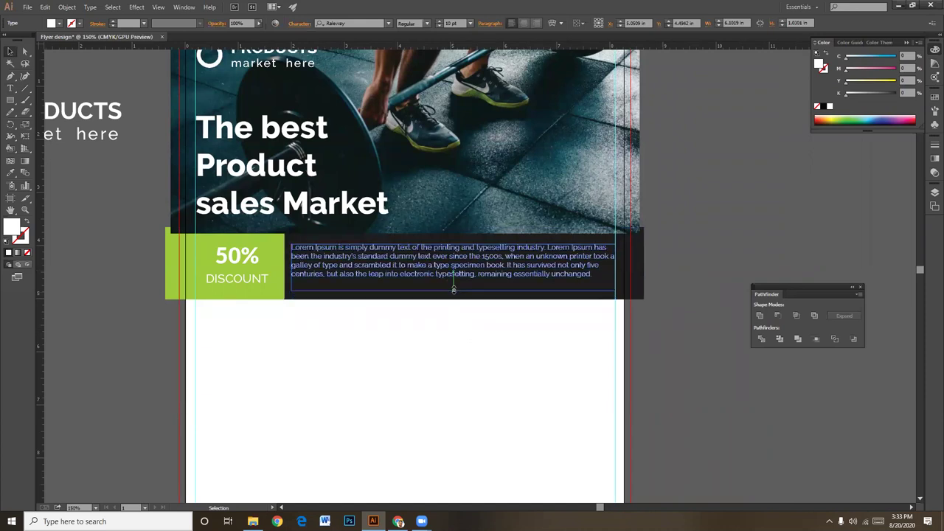
pyautogui.click(486, 352)
pyautogui.click(480, 285)
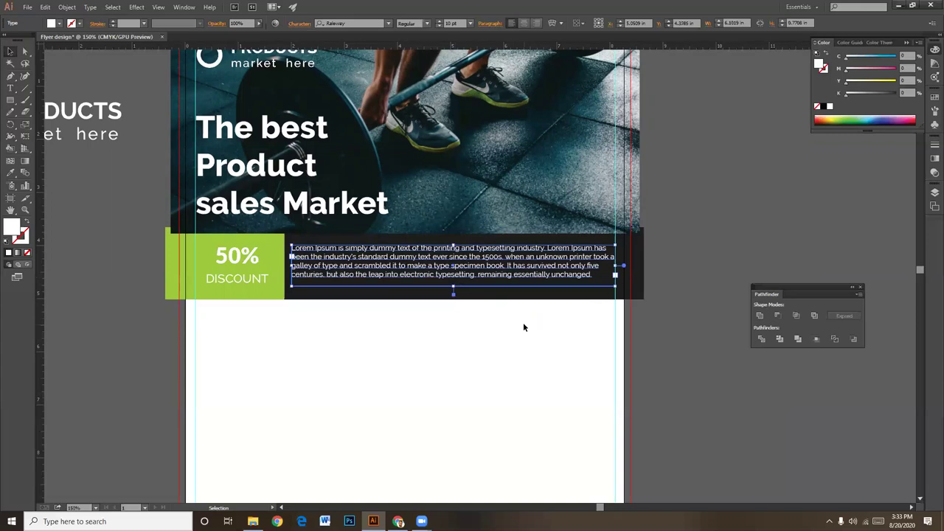
pyautogui.click(678, 386)
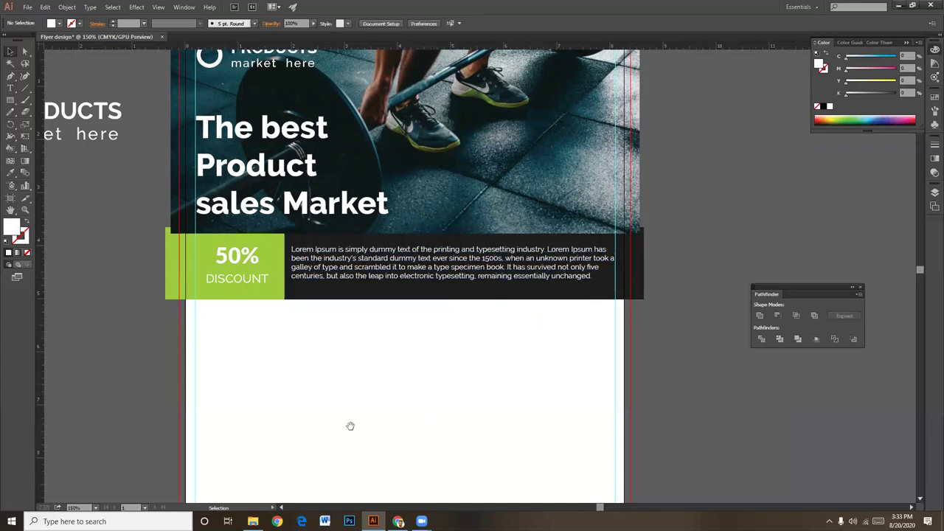
pyautogui.hotkey('ctrl', '-')
# - Draw a rounded rectangle below the discount band at the left margin
pyautogui.scroll(1, 455, 408)
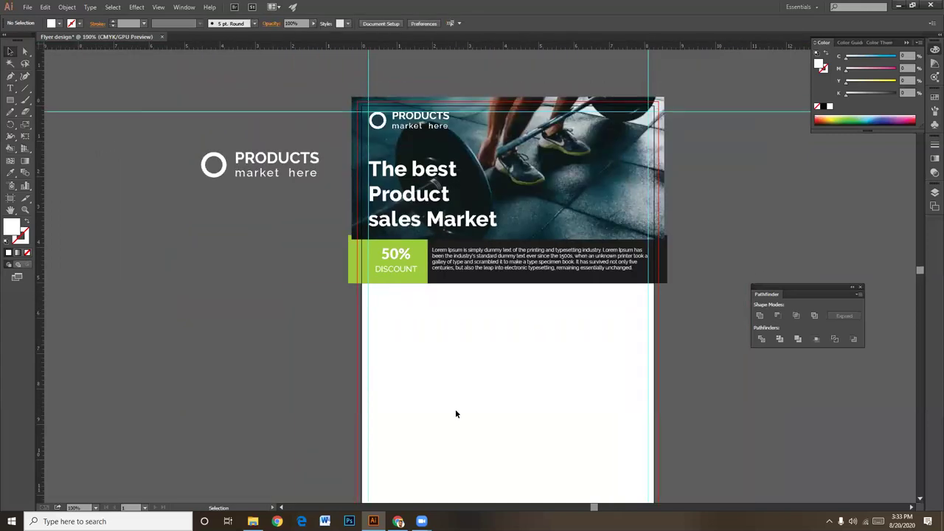
pyautogui.scroll(-3, 453, 361)
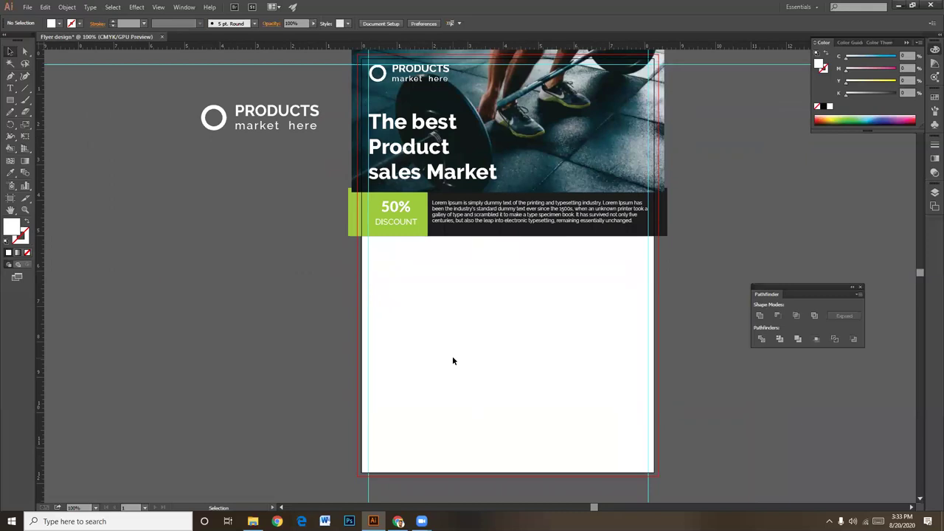
pyautogui.click(10, 102)
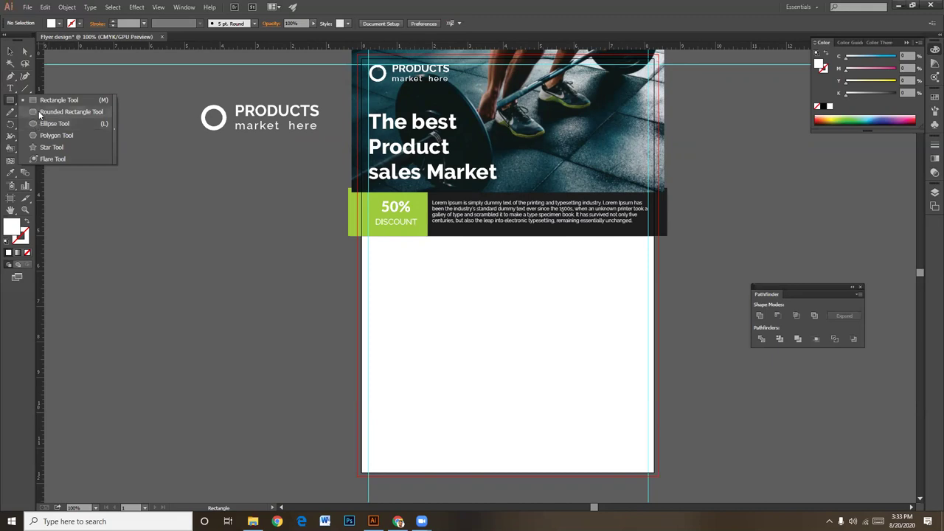
pyautogui.click(41, 112)
pyautogui.moveTo(368, 244); pyautogui.dragTo(450, 309)
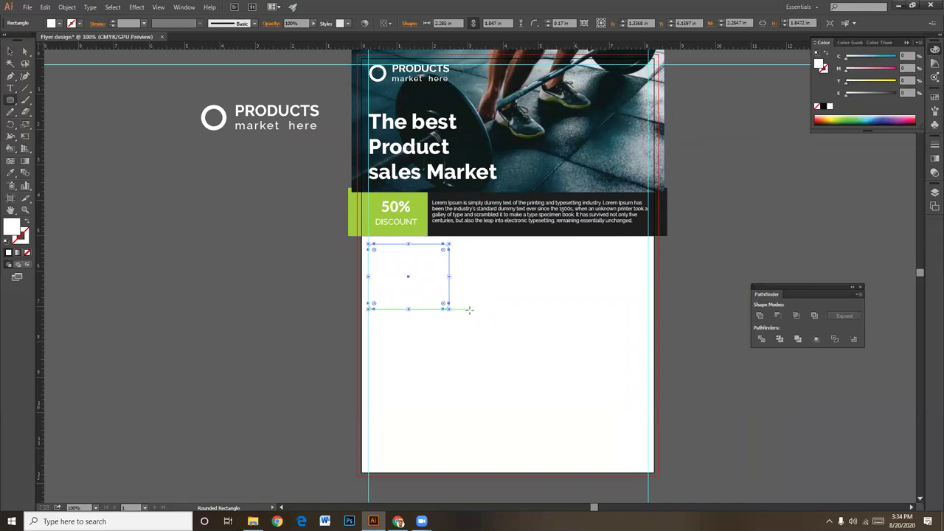
# - Resize the rounded rectangle to about 2.08 × 1.41 in
pyautogui.hotkey('ctrl', '+')
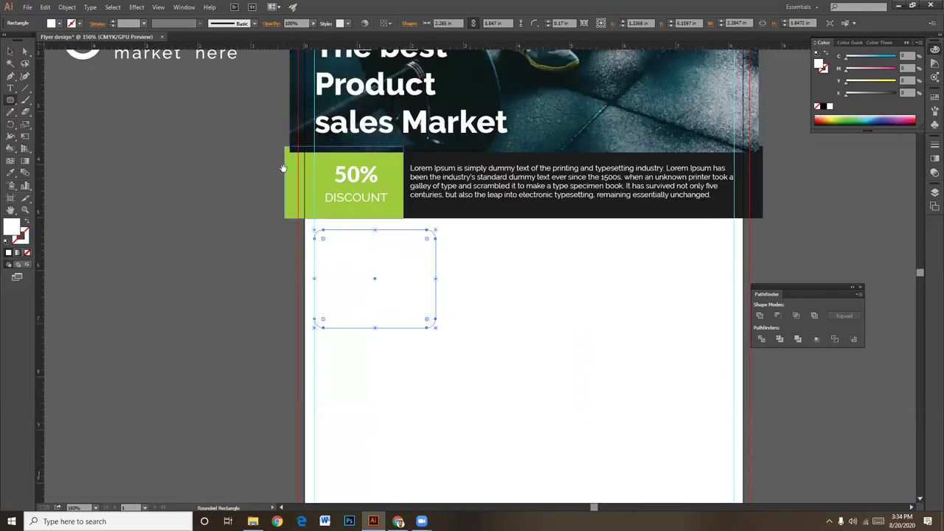
pyautogui.click(11, 51)
pyautogui.click(479, 343)
pyautogui.click(367, 270)
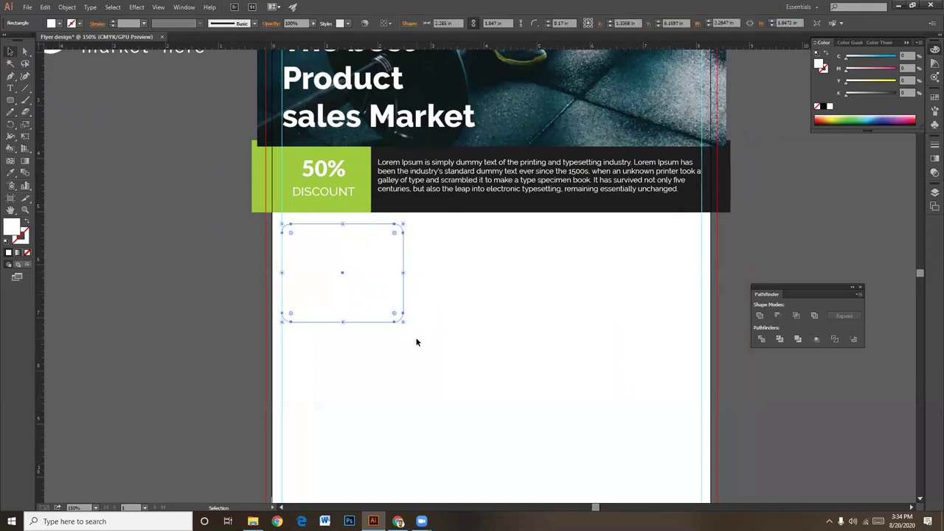
pyautogui.moveTo(403, 322); pyautogui.dragTo(392, 299)
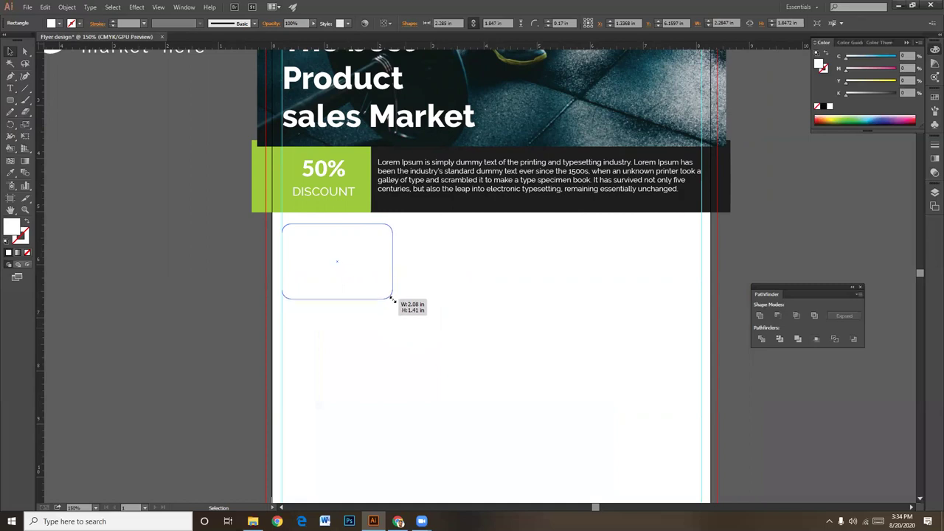
# - Switch the rounded rectangle to no fill with a 65% black outline
pyautogui.click(458, 316)
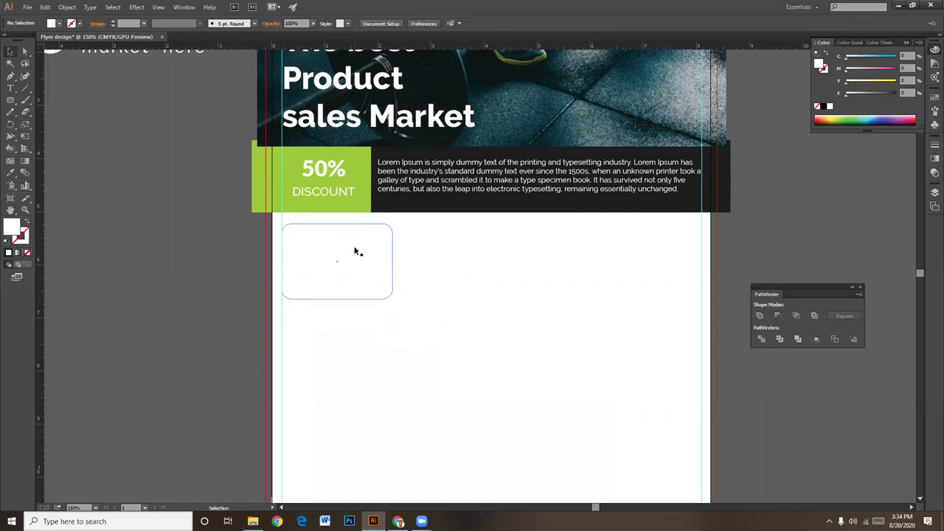
pyautogui.click(349, 258)
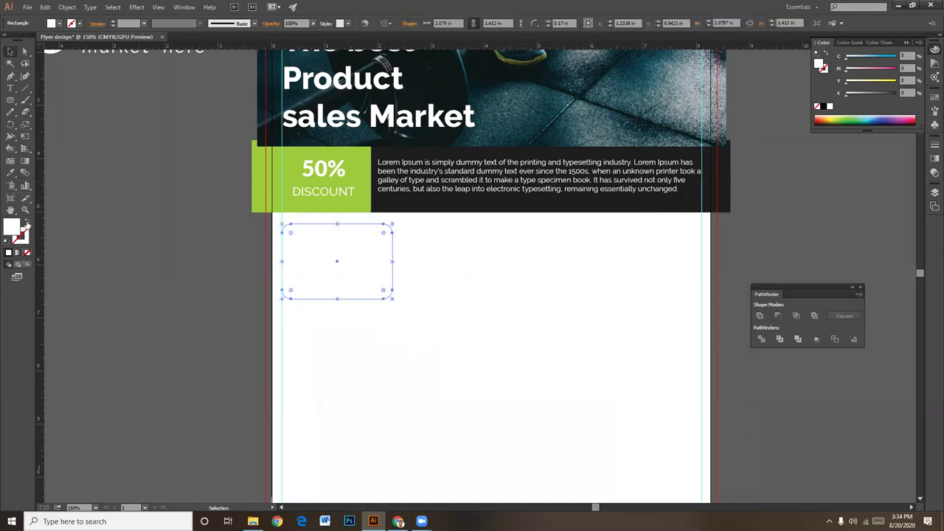
pyautogui.click(27, 222)
pyautogui.click(865, 93)
pyautogui.moveTo(865, 94); pyautogui.dragTo(880, 92)
pyautogui.click(550, 365)
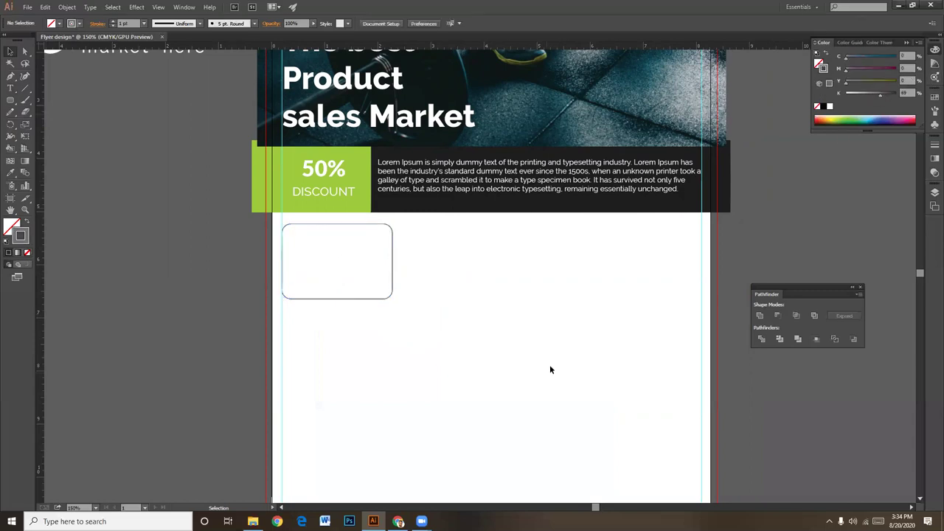
pyautogui.scroll(1, 532, 376)
pyautogui.hotkey('ctrl', '=')
pyautogui.moveTo(543, 387); pyautogui.dragTo(481, 341)
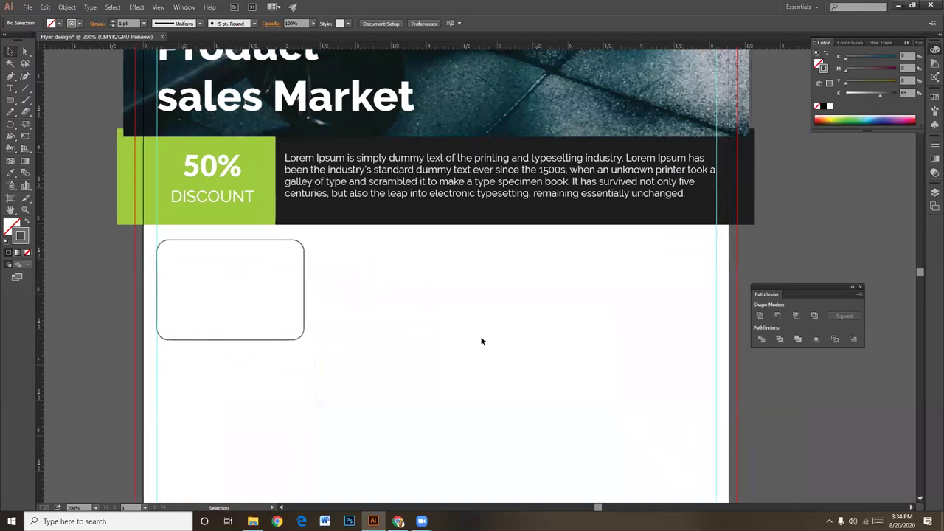
pyautogui.click(303, 284)
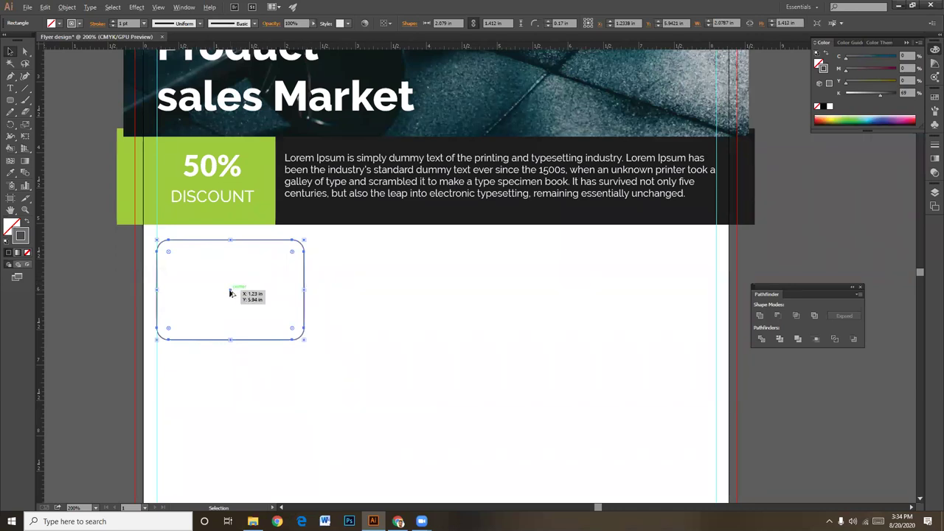
# - Narrow the rounded card slightly and duplicate it into a row of four cards
pyautogui.moveTo(306, 291); pyautogui.dragTo(298, 291)
pyautogui.click(351, 300)
pyautogui.click(225, 240)
pyautogui.moveTo(225, 244)
pyautogui.mouseDown()
pyautogui.moveTo(375, 250)
pyautogui.moveTo(391, 264)
pyautogui.mouseUp()
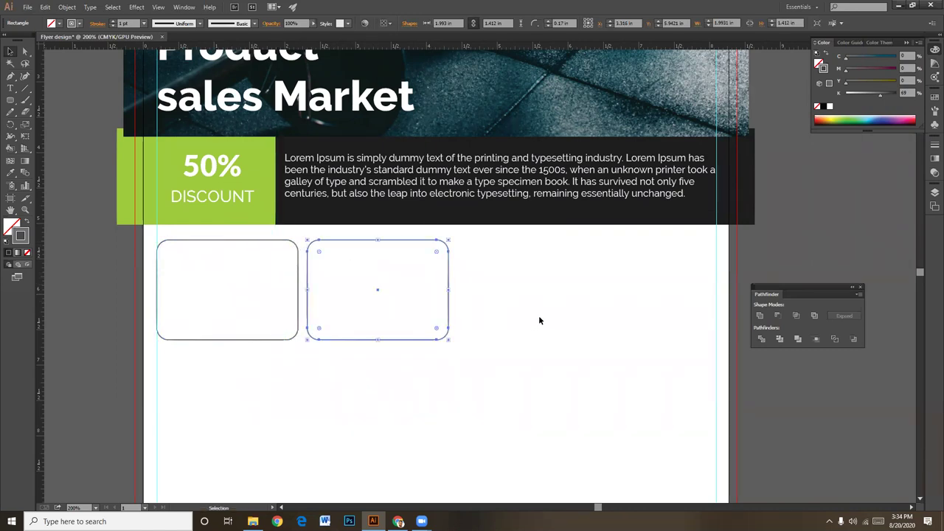
pyautogui.hotkey('ctrl', 'd')
pyautogui.hotkey('ctrl', 'd')
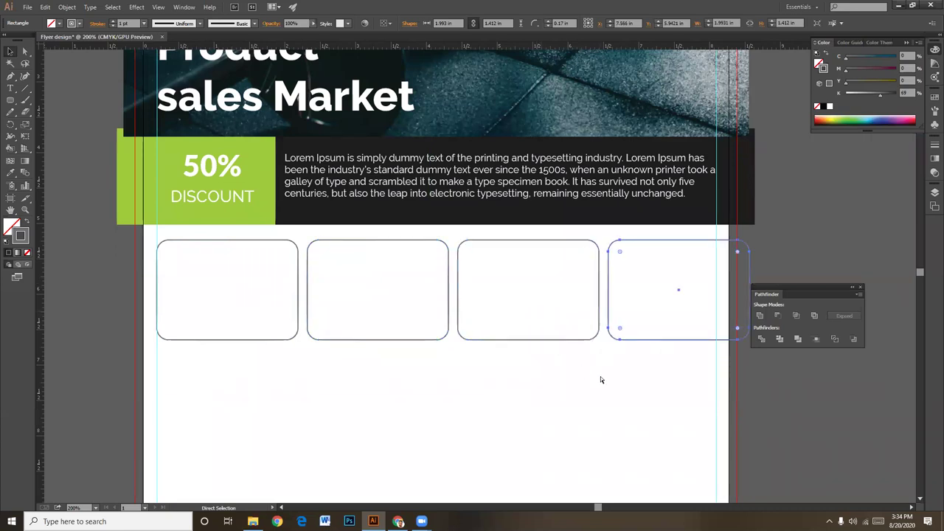
pyautogui.moveTo(600, 384); pyautogui.dragTo(556, 371)
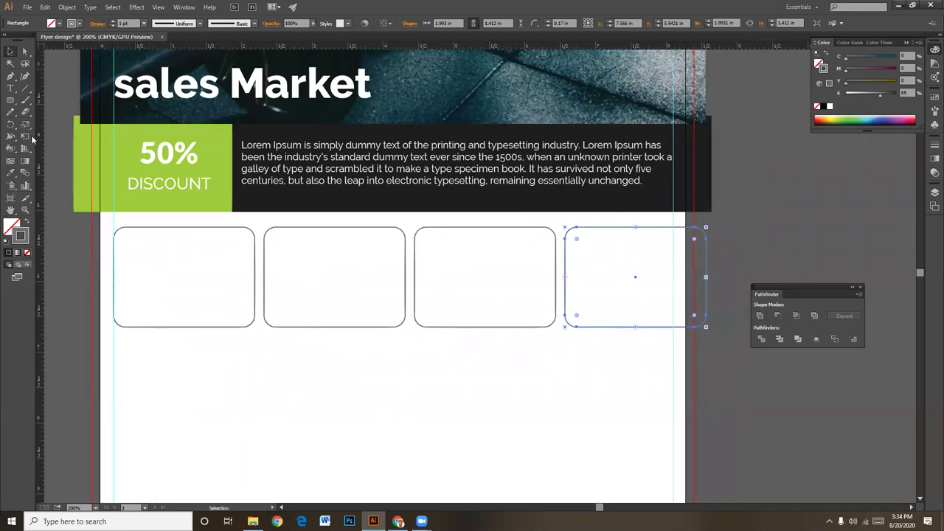
pyautogui.click(568, 382)
# - Narrow the row of four cards to fit within the margins with even spacing
pyautogui.moveTo(563, 373)
pyautogui.mouseDown()
pyautogui.moveTo(577, 399)
pyautogui.moveTo(223, 278)
pyautogui.mouseUp()
pyautogui.hscroll(1, 635, 354)
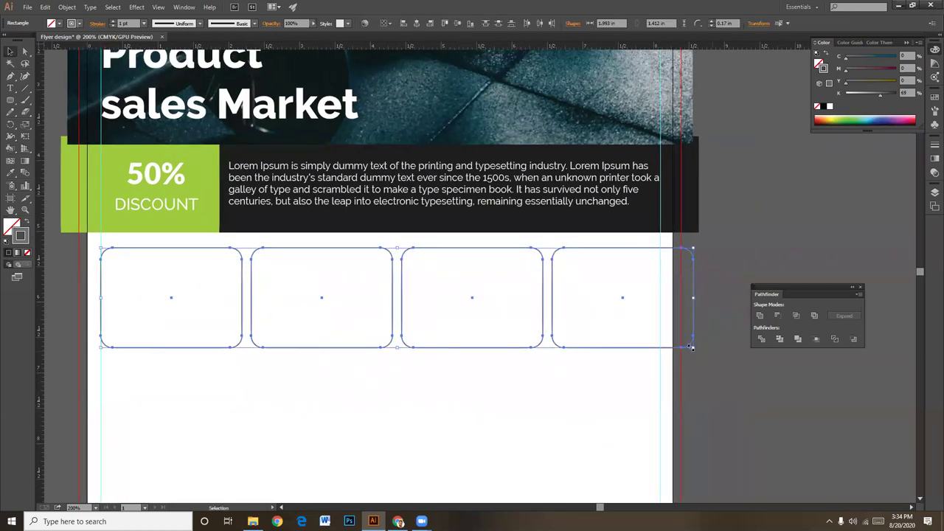
pyautogui.moveTo(692, 298); pyautogui.dragTo(659, 299)
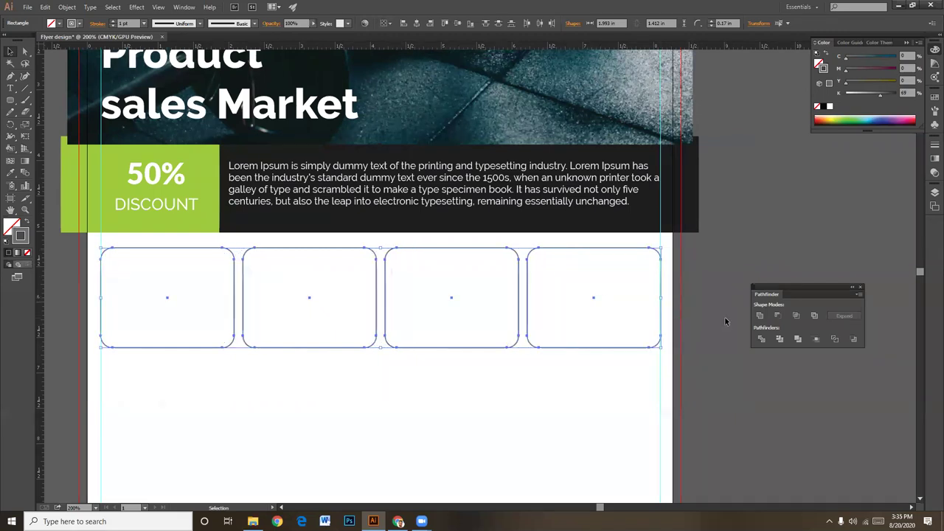
pyautogui.click(726, 317)
pyautogui.hscroll(-1, 600, 398)
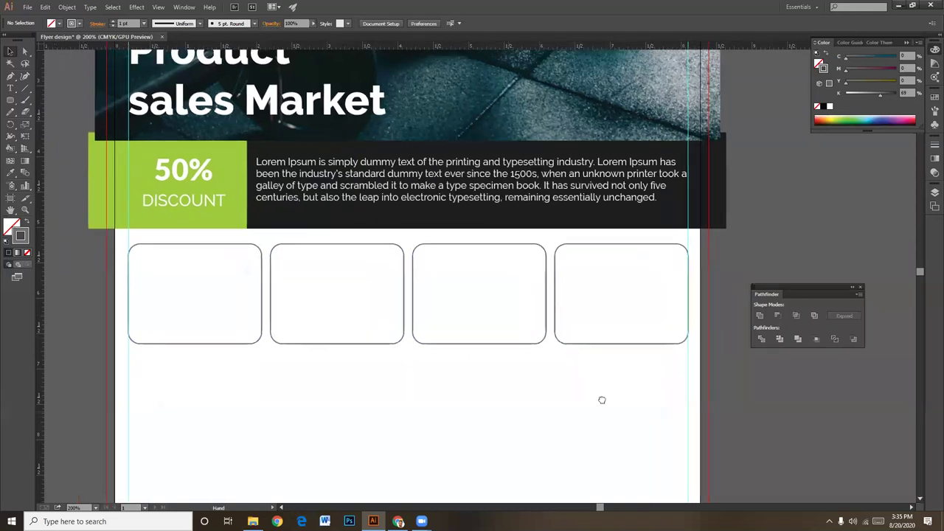
pyautogui.hscroll(-4, 600, 398)
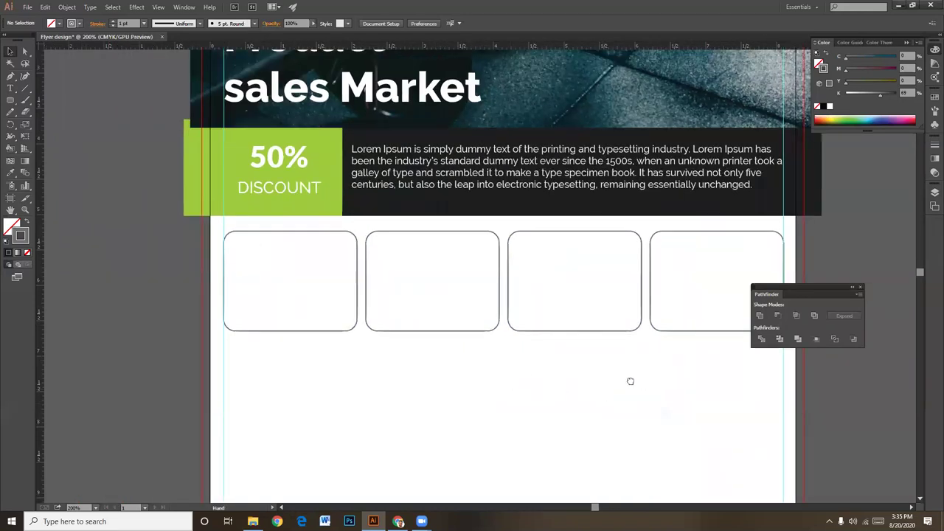
pyautogui.hscroll(4, 630, 381)
pyautogui.moveTo(596, 360)
pyautogui.mouseDown()
pyautogui.moveTo(345, 296)
pyautogui.moveTo(317, 278)
pyautogui.mouseUp()
pyautogui.click(577, 360)
# - Add a vertical guide at the second card's left edge, then switch to File Explorer
pyautogui.moveTo(601, 353); pyautogui.dragTo(300, 291)
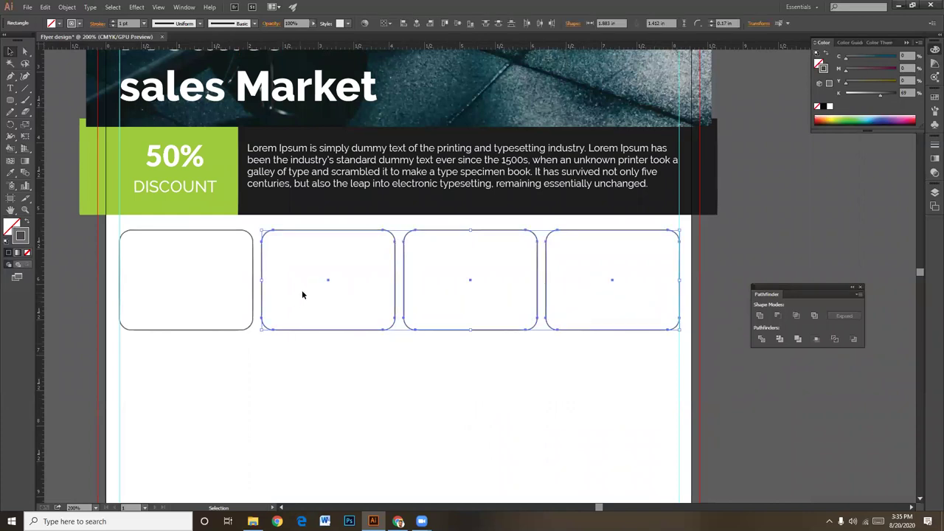
pyautogui.moveTo(38, 271); pyautogui.dragTo(262, 310)
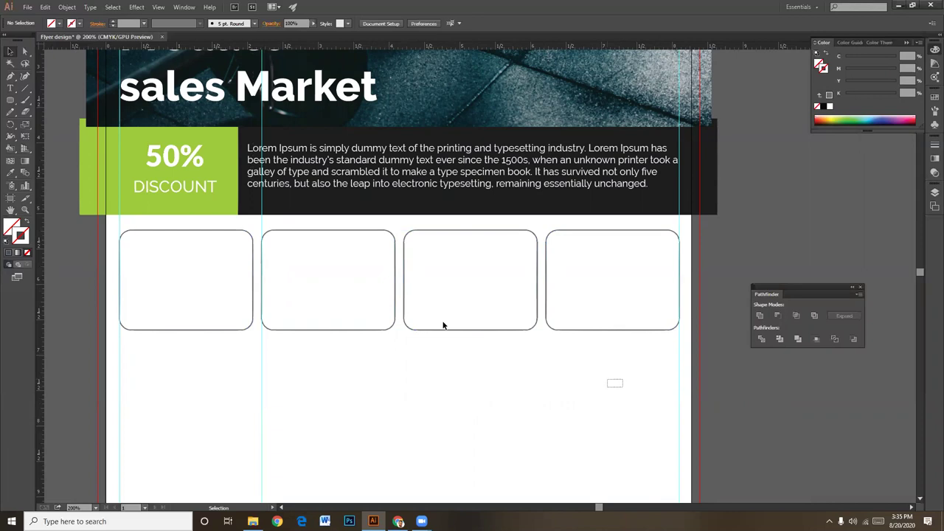
pyautogui.moveTo(624, 388); pyautogui.dragTo(371, 306)
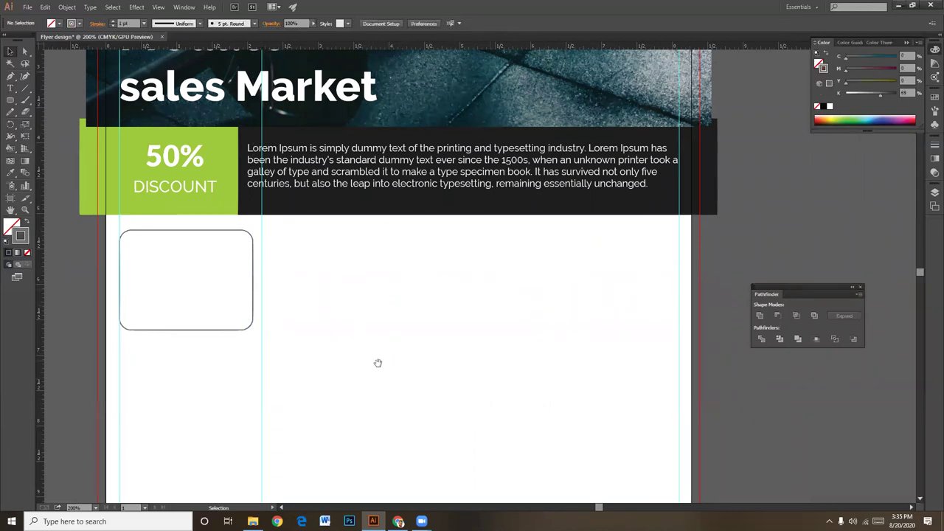
pyautogui.moveTo(326, 344); pyautogui.dragTo(394, 360)
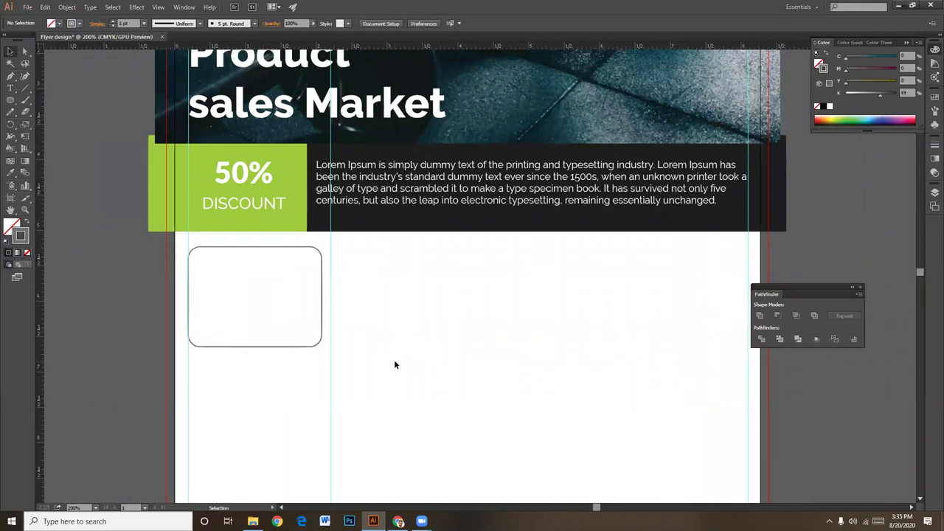
pyautogui.click(373, 521)
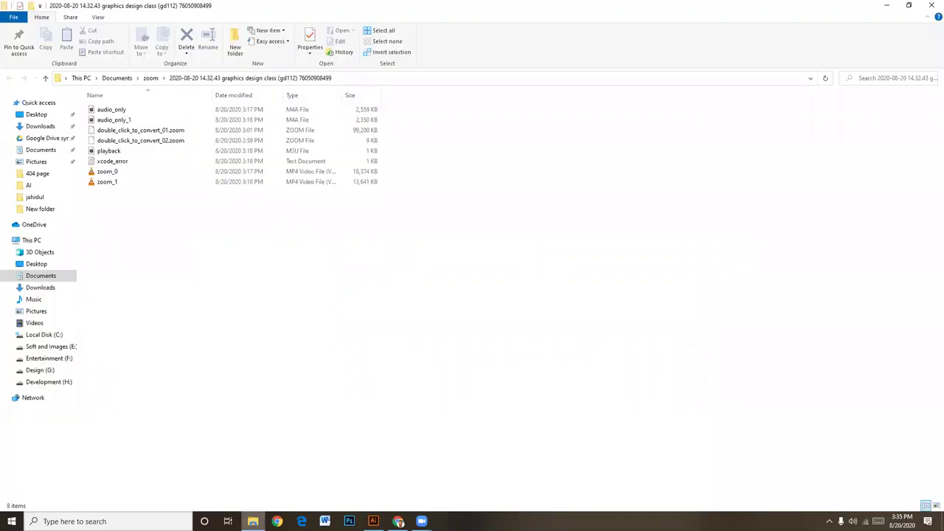
# - Navigate to Soft and Images (E:) › Images › Shutter stock Images › Femily Moment
pyautogui.click(6, 348)
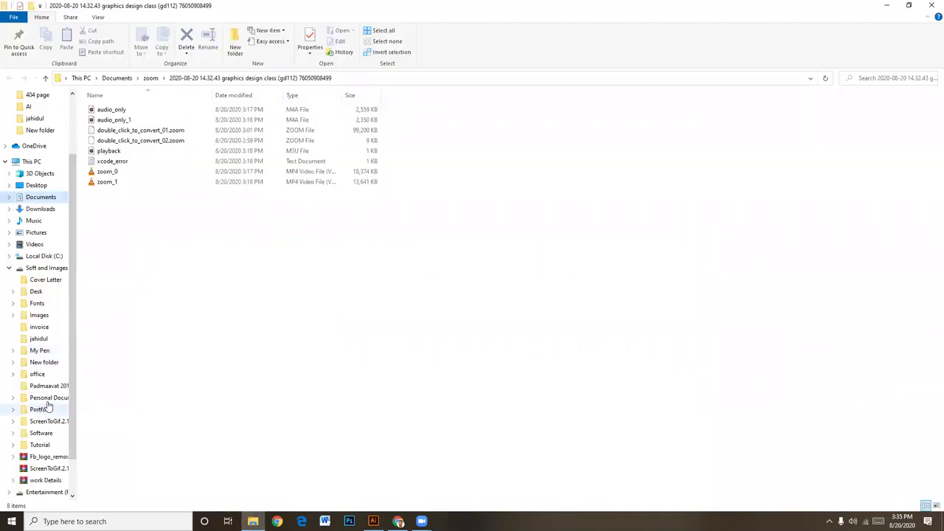
pyautogui.click(15, 317)
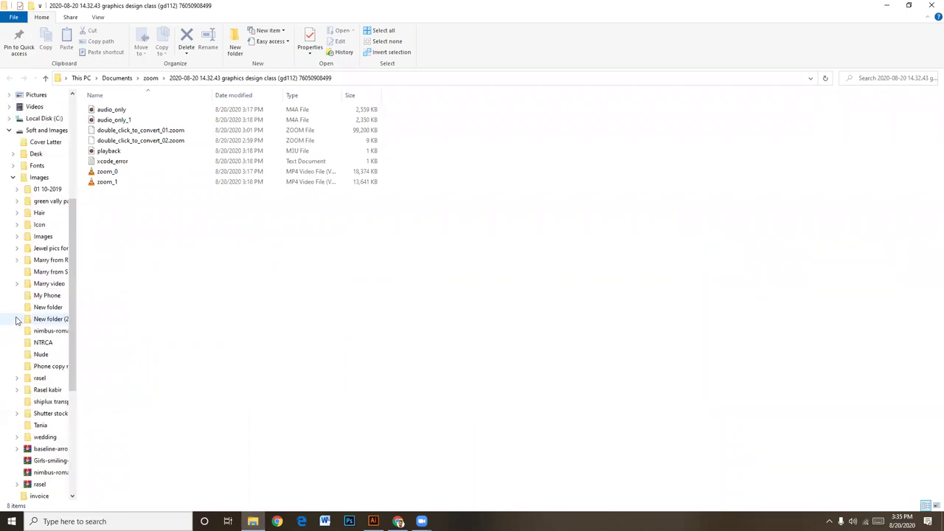
pyautogui.click(55, 413)
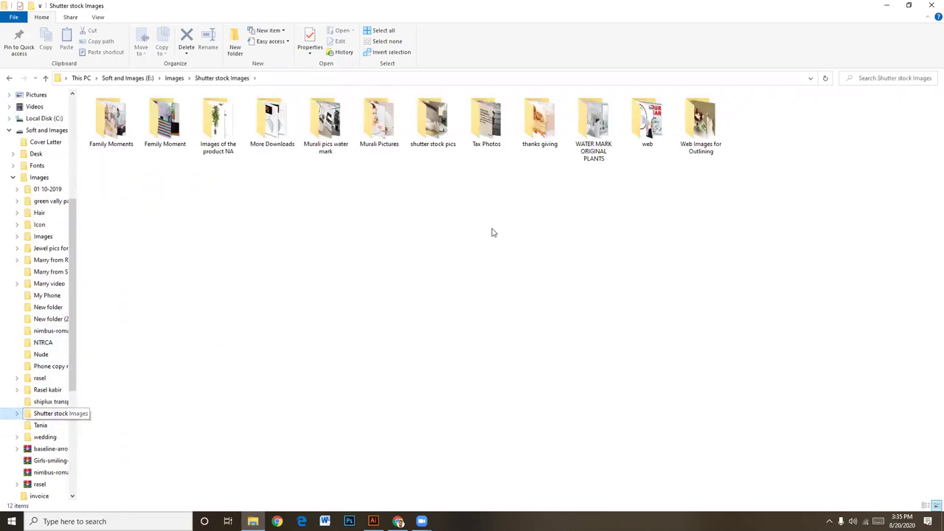
pyautogui.doubleClick(174, 132)
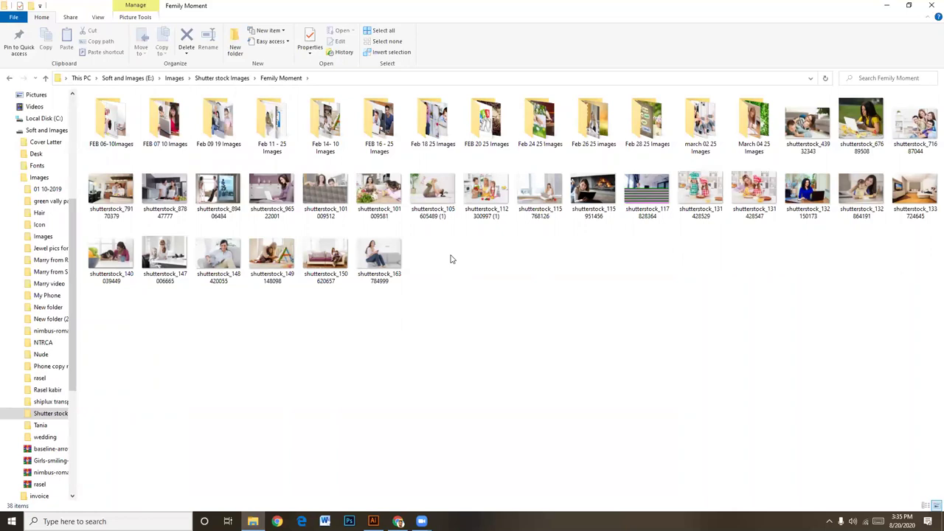
# - Browse the Femily Moment subfolders and drag photo shutterstock_131428529 toward Illustrator
pyautogui.doubleClick(546, 121)
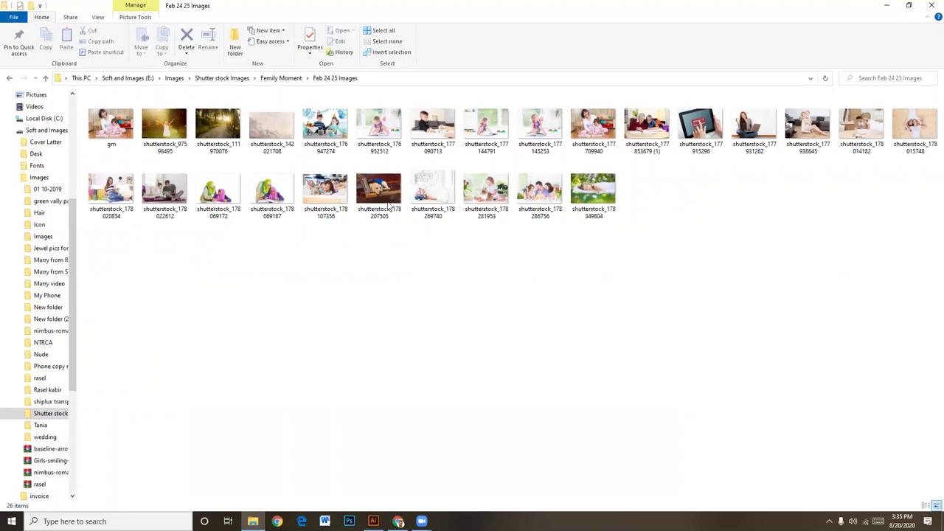
pyautogui.click(9, 77)
pyautogui.click(224, 127)
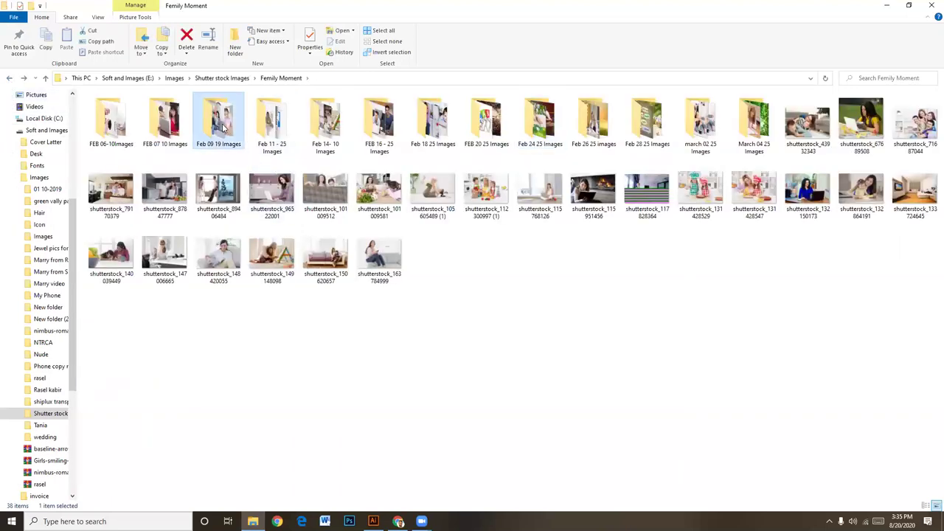
pyautogui.doubleClick(223, 127)
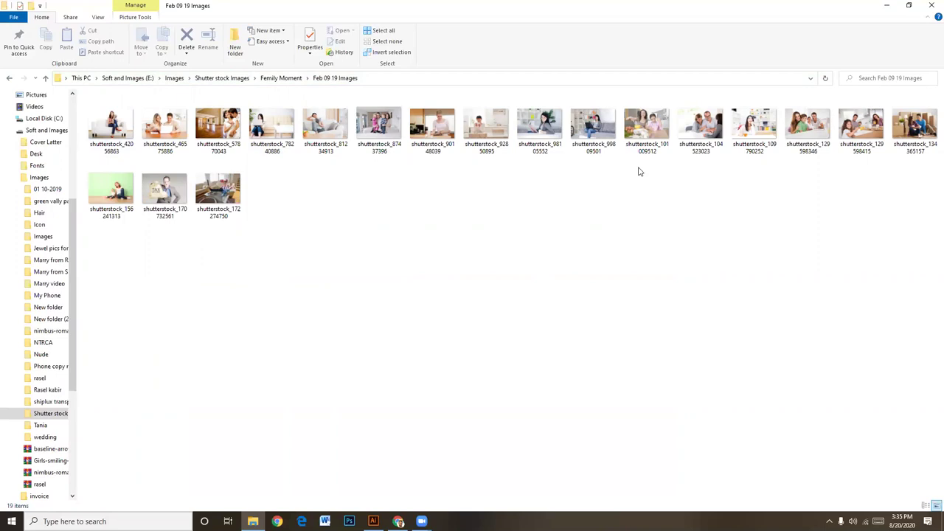
pyautogui.click(595, 127)
pyautogui.click(539, 130)
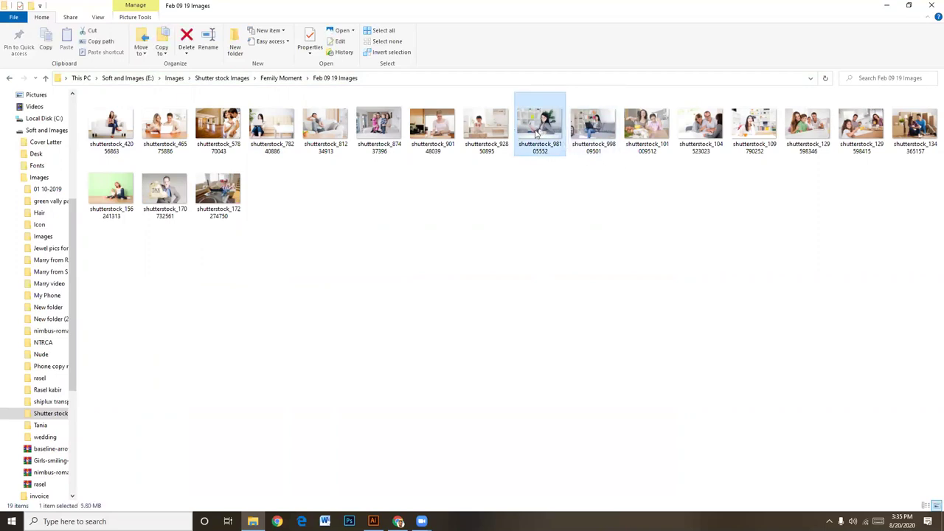
pyautogui.click(9, 79)
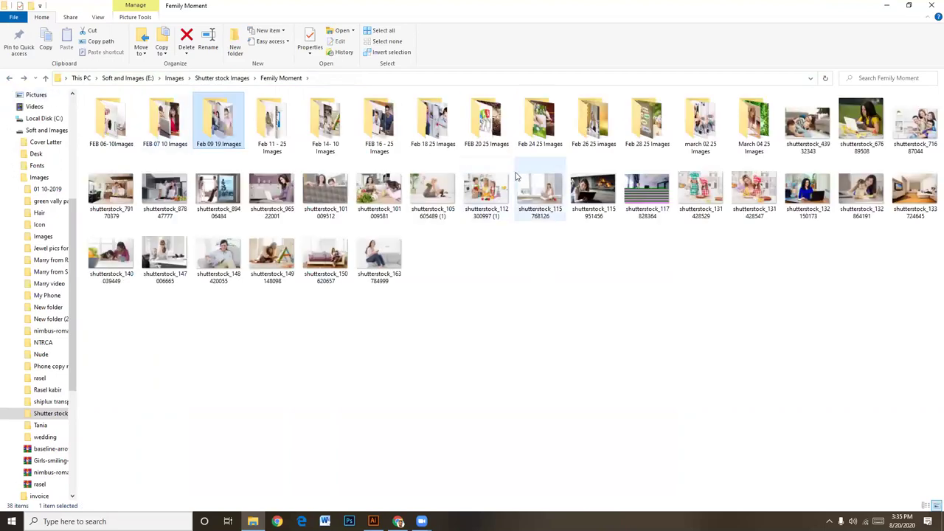
pyautogui.moveTo(486, 193)
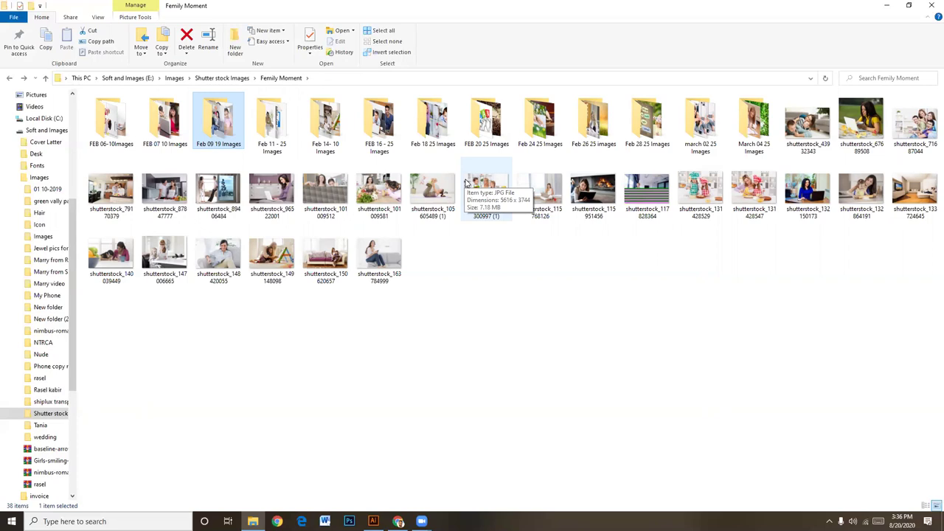
pyautogui.moveTo(712, 193)
pyautogui.mouseDown()
pyautogui.moveTo(433, 445)
pyautogui.moveTo(373, 516)
pyautogui.mouseUp()
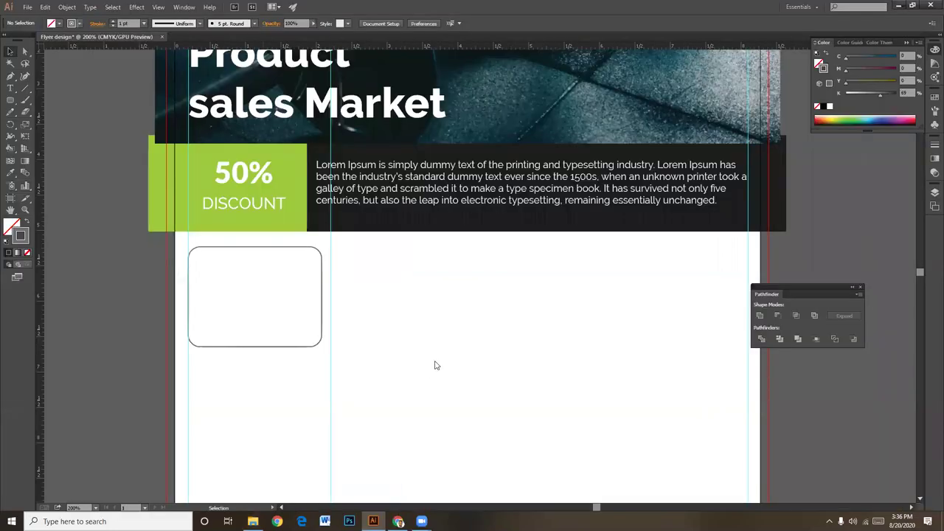
# - Place and embed the kitchen photo, scaling it down to roughly card size
pyautogui.moveTo(431, 365); pyautogui.dragTo(436, 364)
pyautogui.hotkey('ctrl', '-')
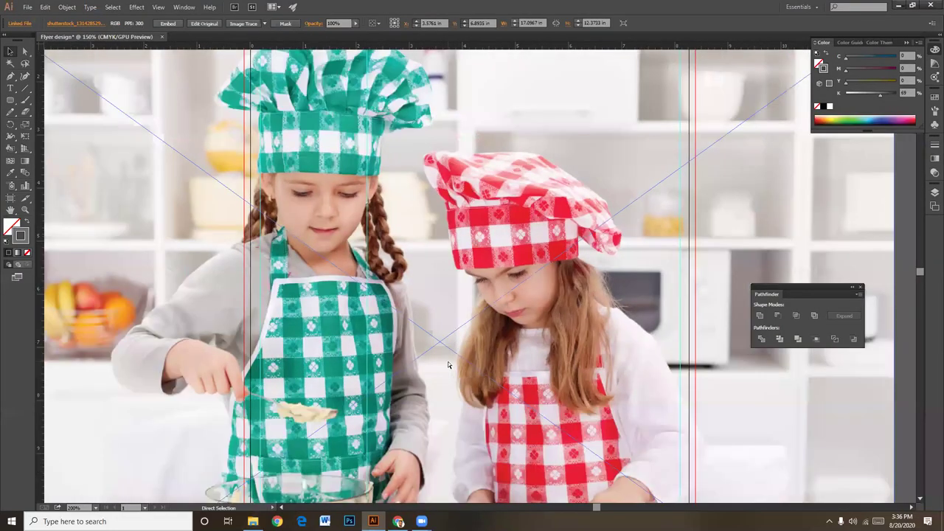
pyautogui.hotkey('ctrl', '-')
pyautogui.hotkey('ctrl', '-')
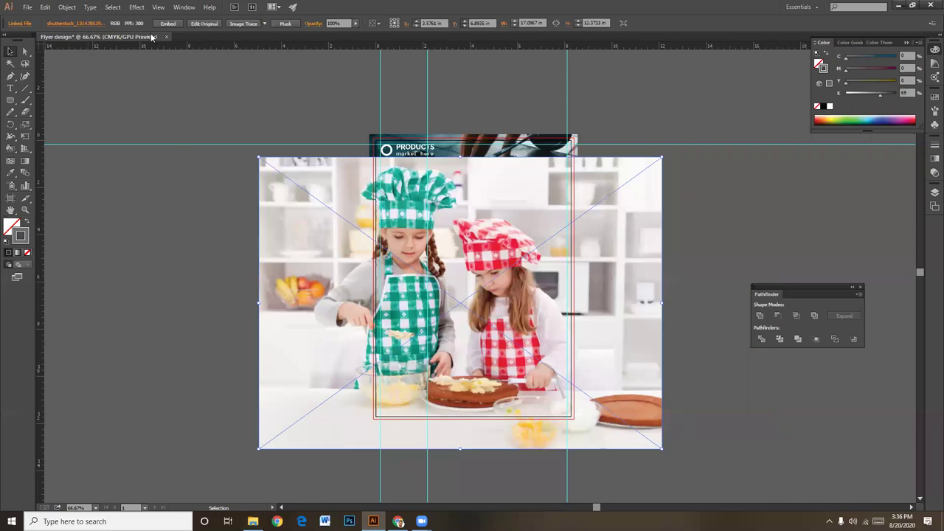
pyautogui.click(170, 24)
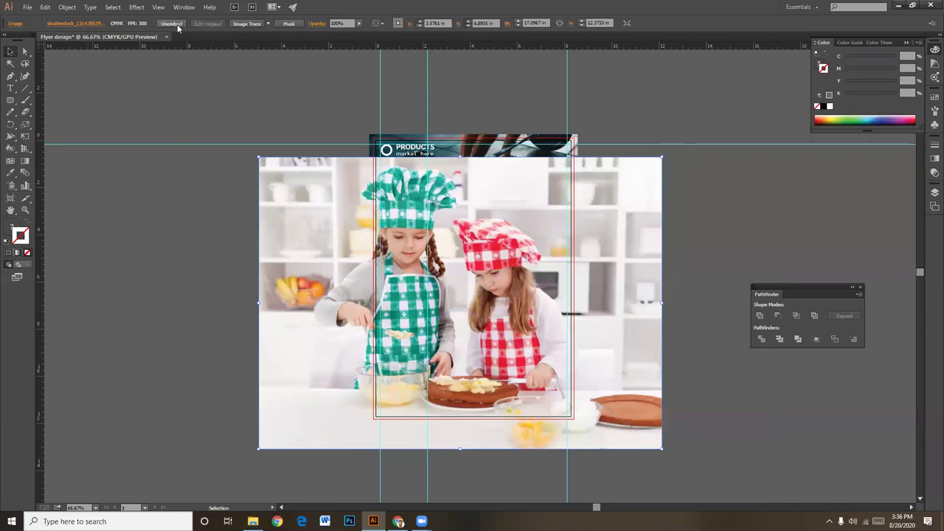
pyautogui.moveTo(662, 448); pyautogui.dragTo(362, 231)
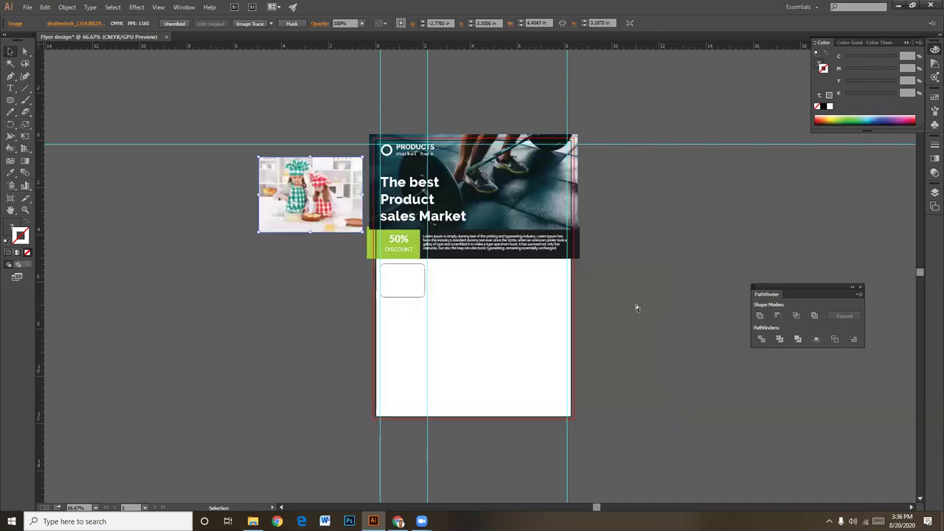
pyautogui.hotkey('ctrl', '+')
pyautogui.hotkey('ctrl', '+')
pyautogui.hotkey('ctrl', '+')
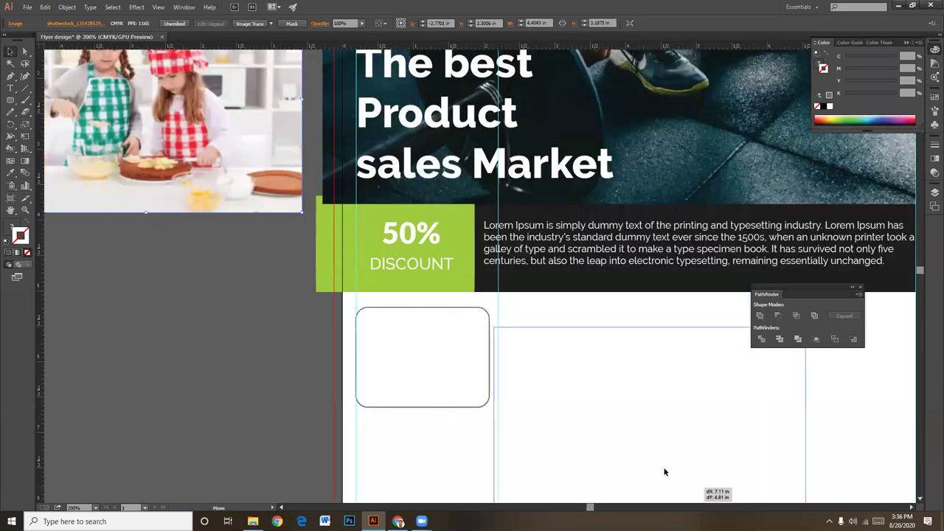
# - Position the scaled photo over the first rounded card
pyautogui.moveTo(190, 150)
pyautogui.mouseDown()
pyautogui.moveTo(672, 474)
pyautogui.moveTo(552, 357)
pyautogui.mouseUp()
pyautogui.scroll(-2, 691, 464)
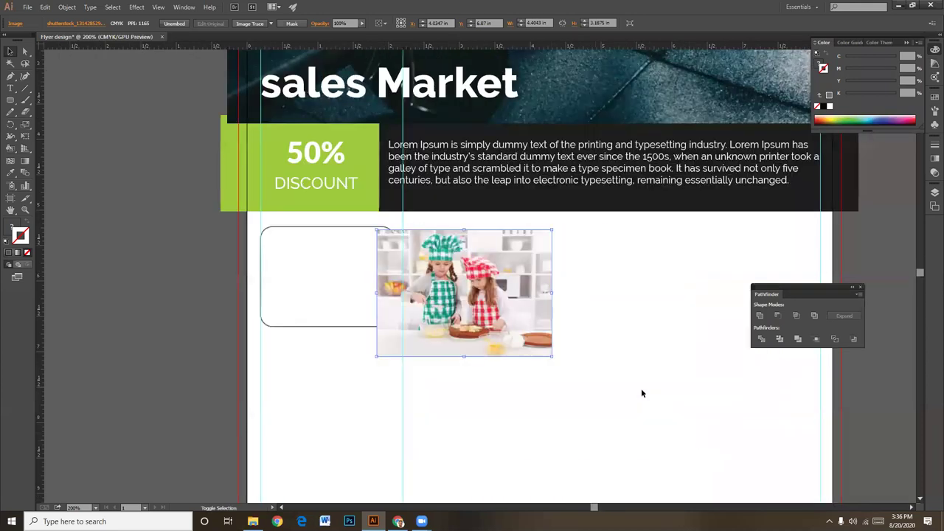
pyautogui.click(641, 387)
pyautogui.moveTo(498, 369); pyautogui.dragTo(622, 401)
pyautogui.moveTo(632, 340); pyautogui.dragTo(523, 334)
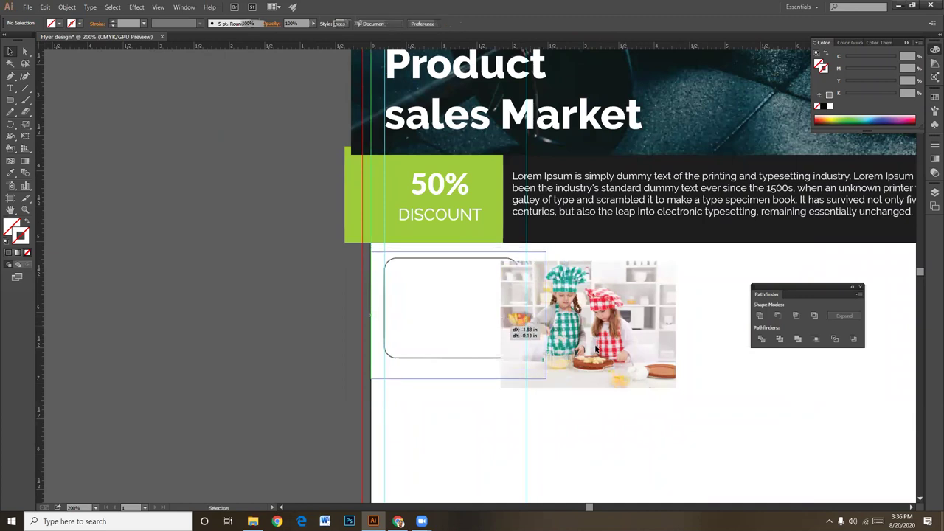
pyautogui.moveTo(523, 334); pyautogui.dragTo(500, 325)
pyautogui.click(664, 372)
# - Paste the photo behind the card and make a clipping mask from both
pyautogui.press('a')
pyautogui.click(544, 354)
pyautogui.hotkey('ctrl', 'x')
pyautogui.hotkey('ctrl', 'b')
pyautogui.click(612, 384)
pyautogui.moveTo(482, 409); pyautogui.dragTo(440, 329)
pyautogui.rightClick(441, 328)
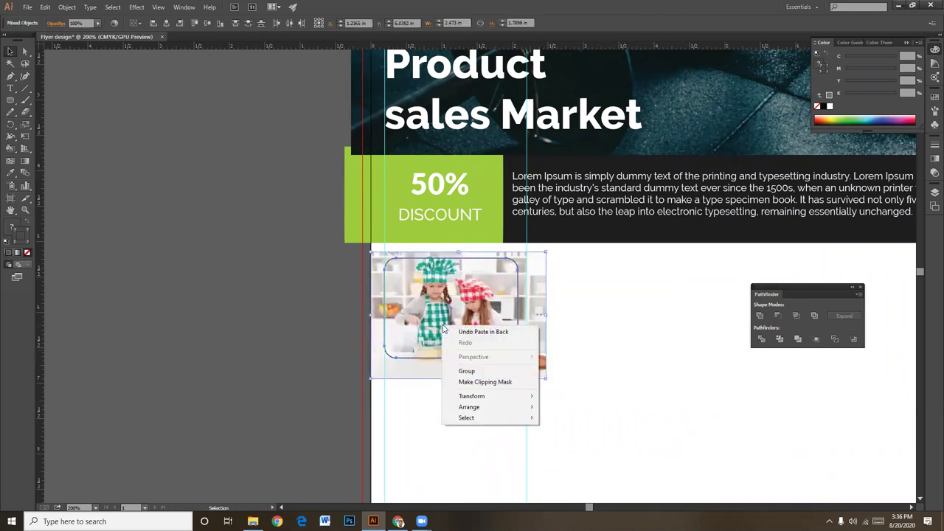
pyautogui.click(481, 381)
pyautogui.click(606, 385)
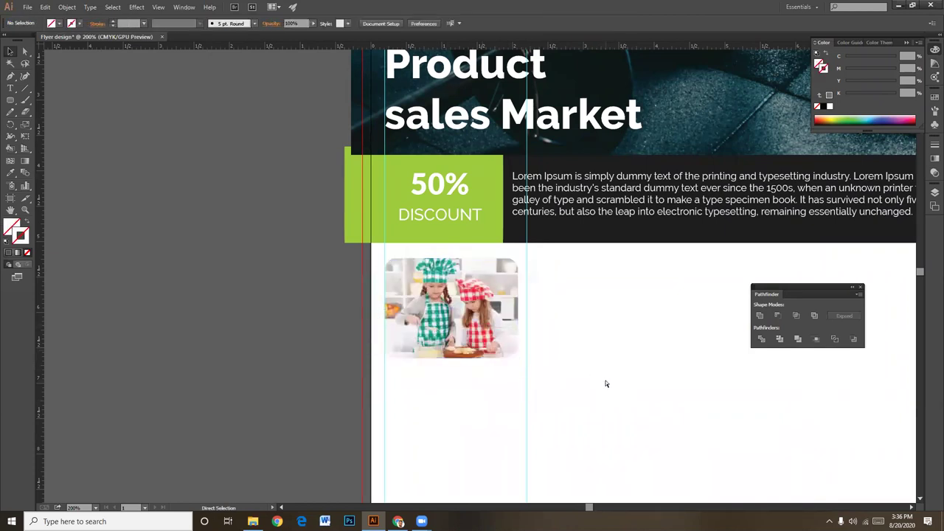
pyautogui.hotkey('ctrl', '+')
pyautogui.moveTo(600, 425); pyautogui.dragTo(580, 408)
# - Give the photo's rounded clipping path a stroke and bring up the Stroke panel
pyautogui.click(501, 354)
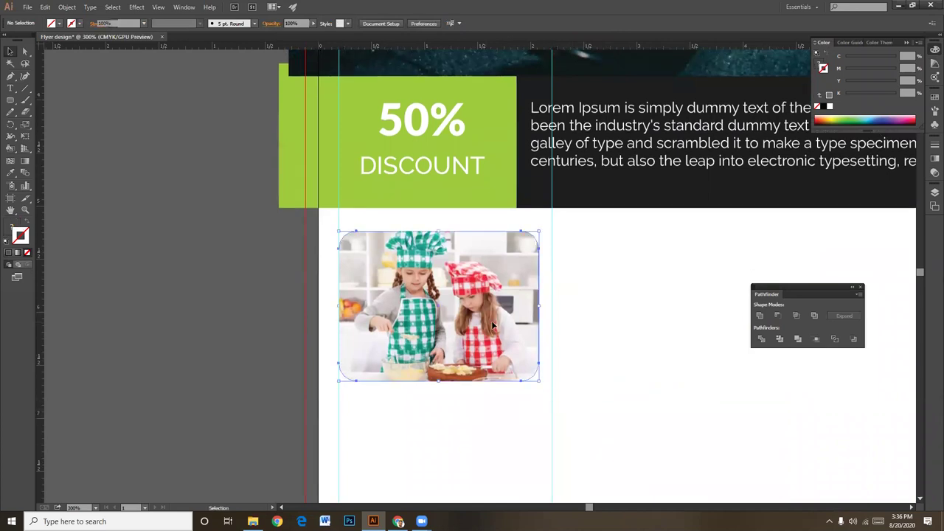
pyautogui.click(24, 51)
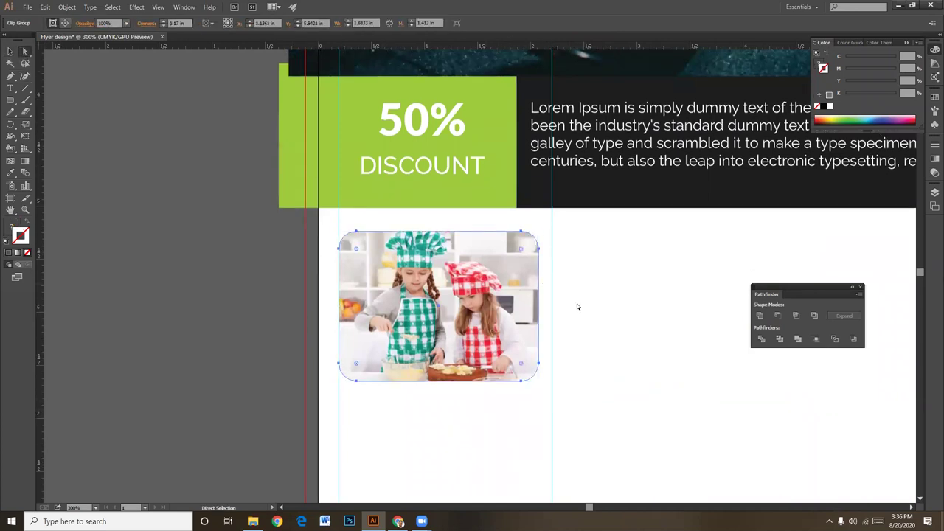
pyautogui.click(545, 270)
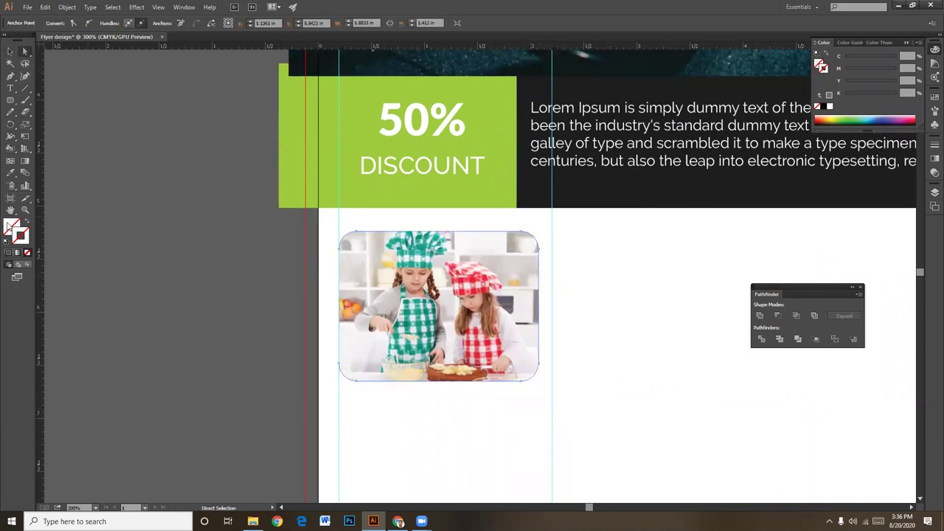
pyautogui.click(845, 118)
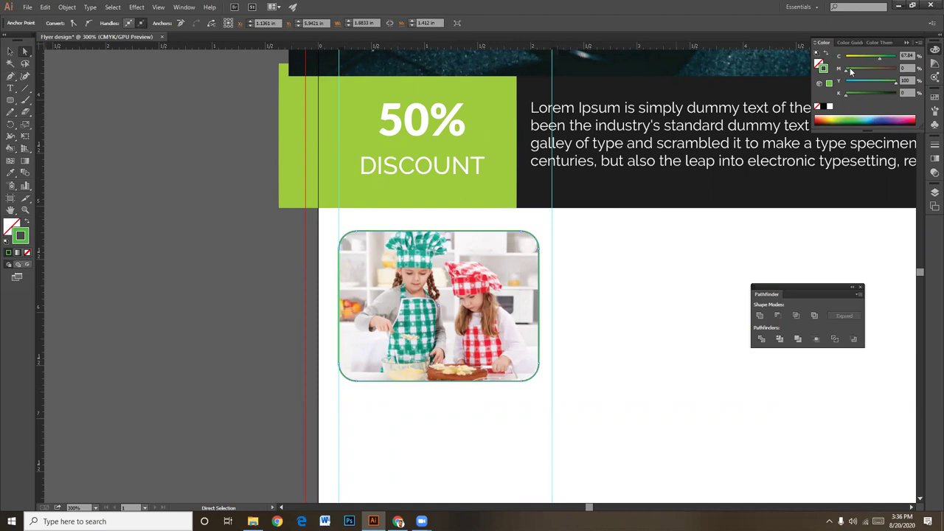
pyautogui.click(184, 6)
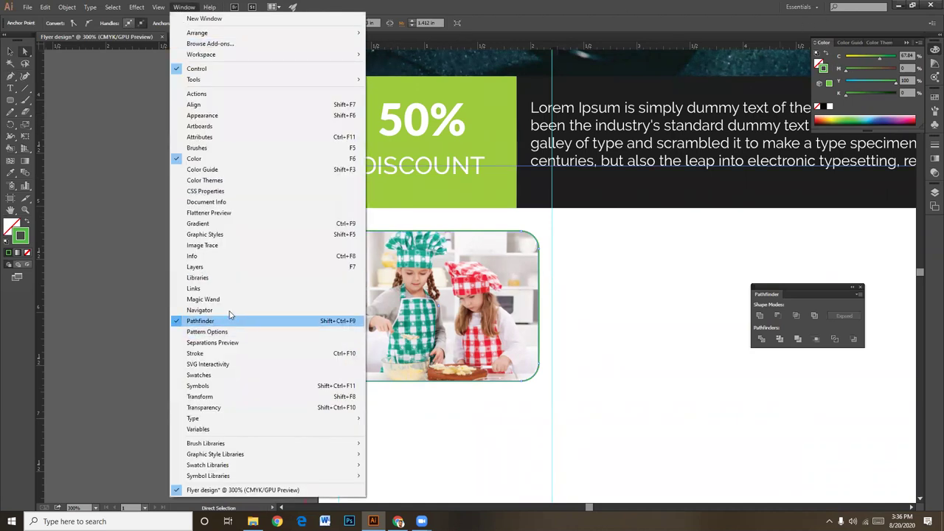
pyautogui.click(219, 356)
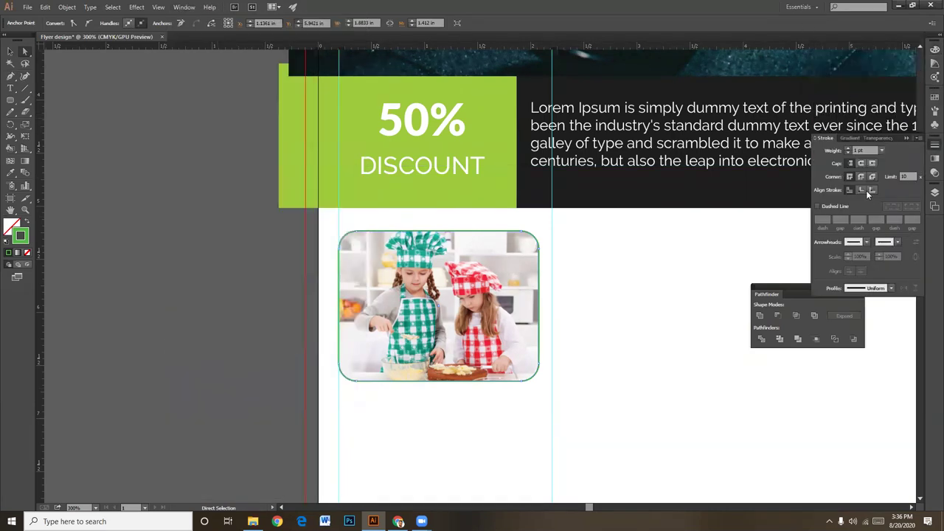
pyautogui.click(848, 150)
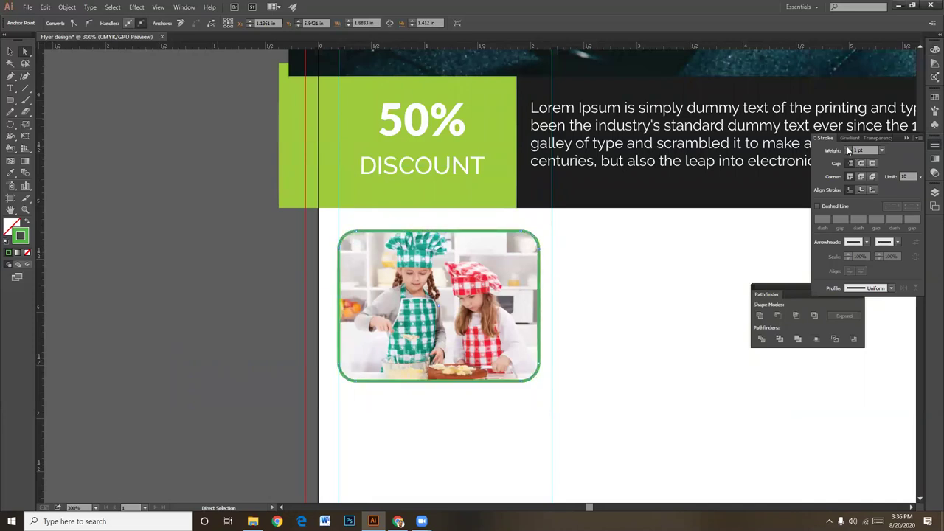
# - Make the photo frame's border the discount band's lime green at 3 pt
pyautogui.press('i')
pyautogui.click(500, 123)
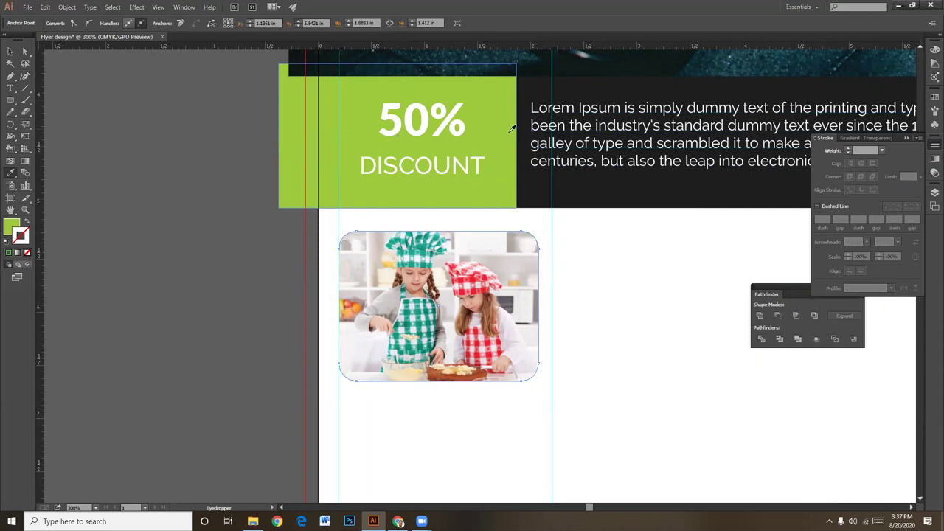
pyautogui.click(28, 221)
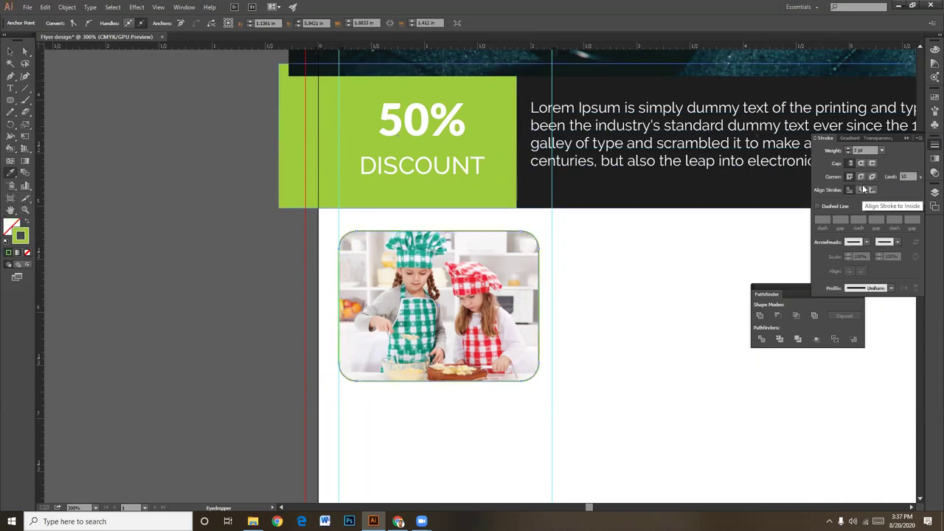
pyautogui.click(848, 148)
pyautogui.click(848, 148)
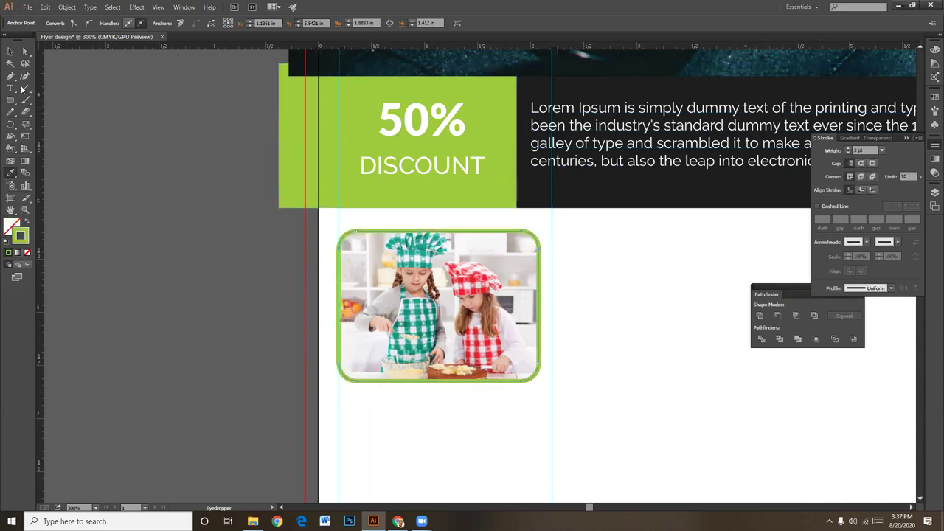
pyautogui.click(10, 51)
pyautogui.click(599, 314)
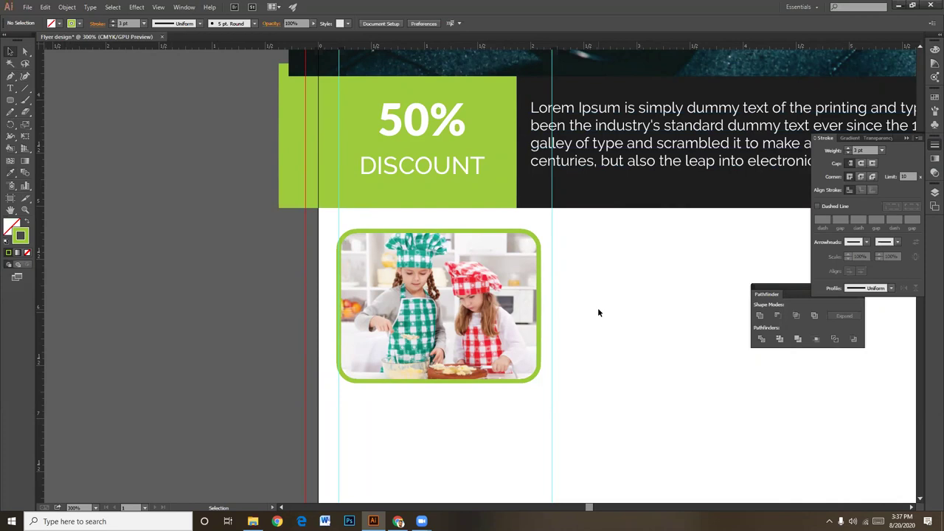
# - Type the product name "Shoes half rajat" with "$20.55" on a second line below the photo
pyautogui.scroll(-3, 598, 313)
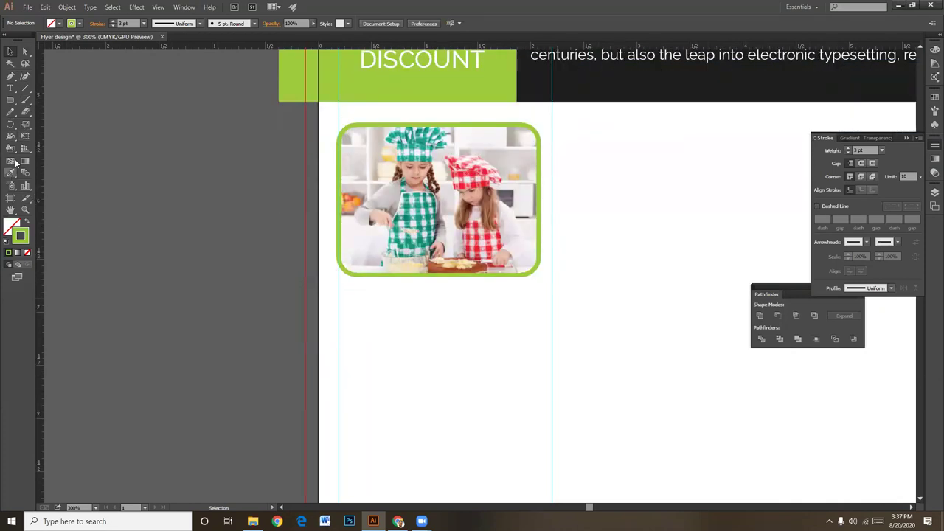
pyautogui.click(7, 88)
pyautogui.click(350, 309)
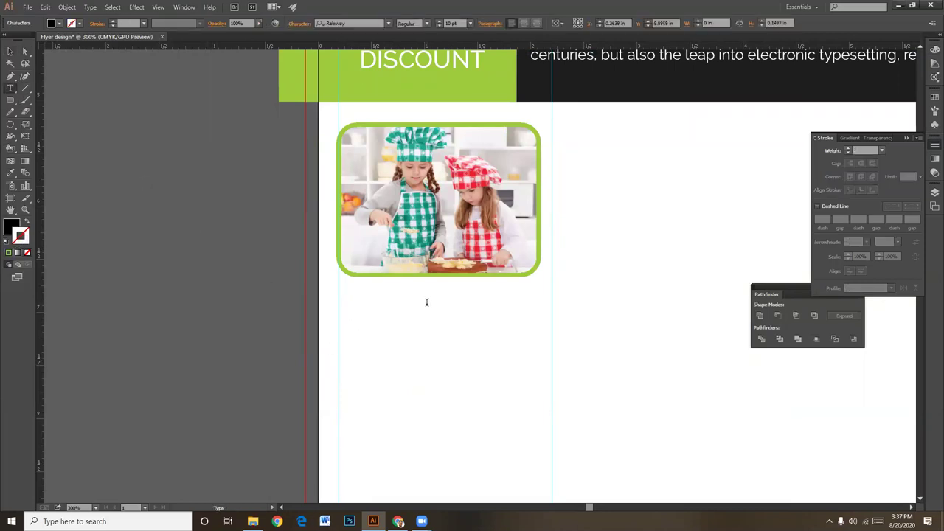
pyautogui.write('S')
pyautogui.write('e')
pyautogui.write(' he')
pyautogui.press('BackSpace')
pyautogui.press('BackSpace')
pyautogui.write('a')
pyautogui.press('BackSpace')
pyautogui.write('half ')
pyautogui.write('ra')
pyautogui.press('Return')
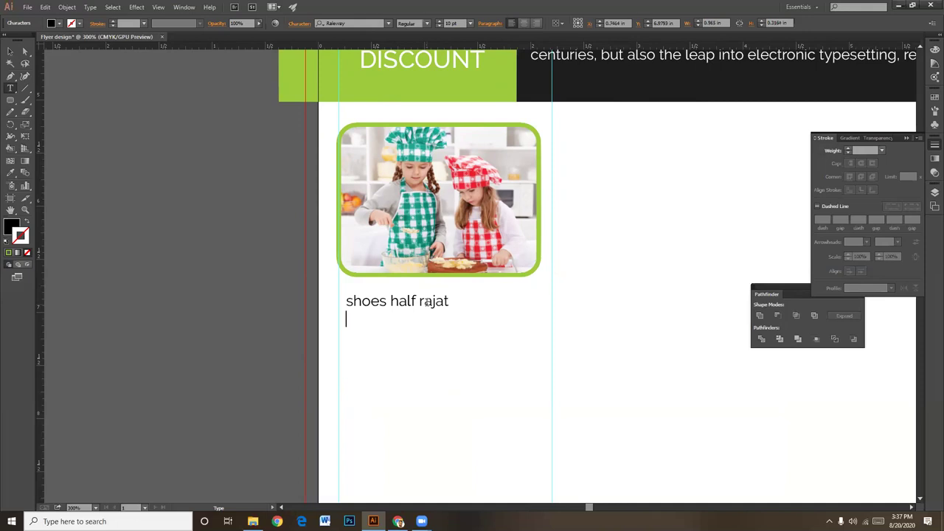
pyautogui.write('$20')
# - Make the $20.55 price Raleway Bold, align the text under the photo, and capitalise the S
pyautogui.hotkey('shift', 'Left')
pyautogui.hotkey('shift', 'Left')
pyautogui.hotkey('shift', 'Left')
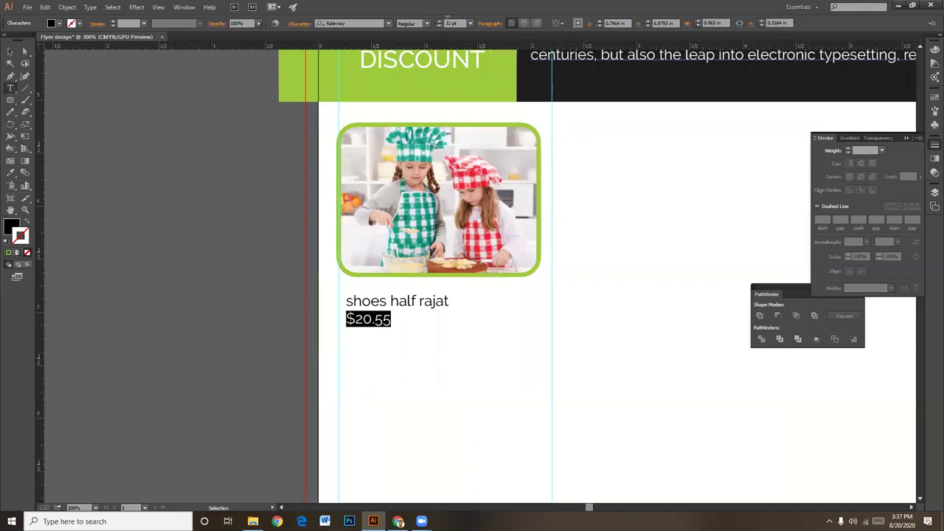
pyautogui.click(426, 23)
pyautogui.click(426, 153)
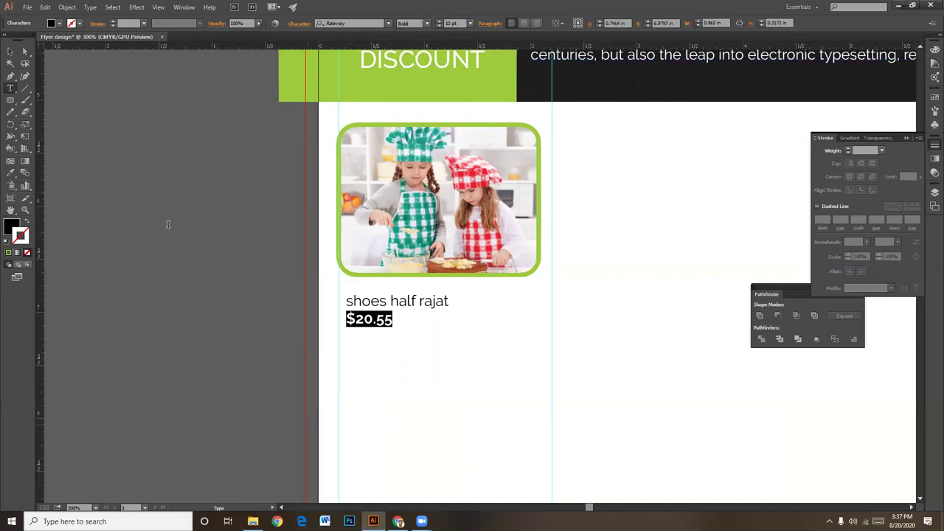
pyautogui.click(11, 52)
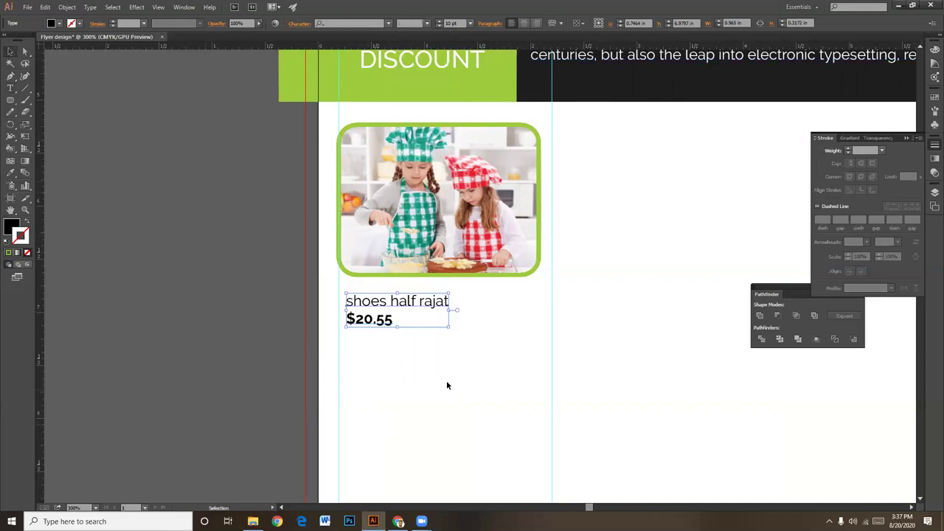
pyautogui.click(453, 362)
pyautogui.moveTo(370, 305); pyautogui.dragTo(337, 296)
pyautogui.write('S')
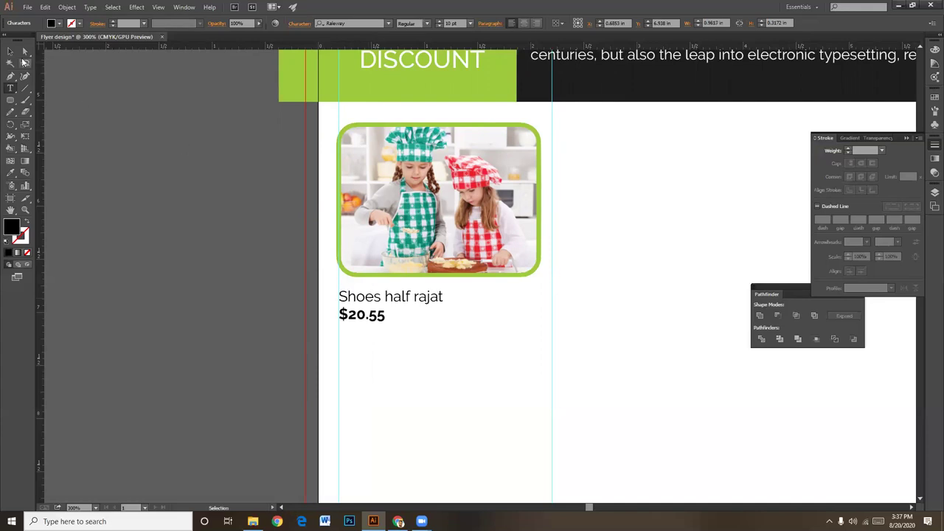
pyautogui.click(10, 51)
pyautogui.click(374, 382)
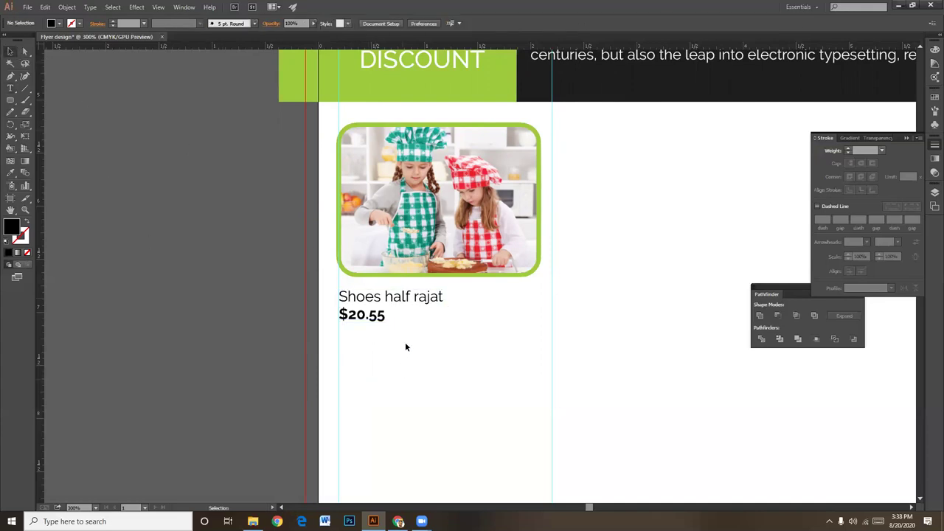
pyautogui.click(386, 301)
# - Scale up the 'Shoes half rajat' name and price text under the photo
pyautogui.moveTo(442, 323); pyautogui.dragTo(501, 334)
pyautogui.click(500, 322)
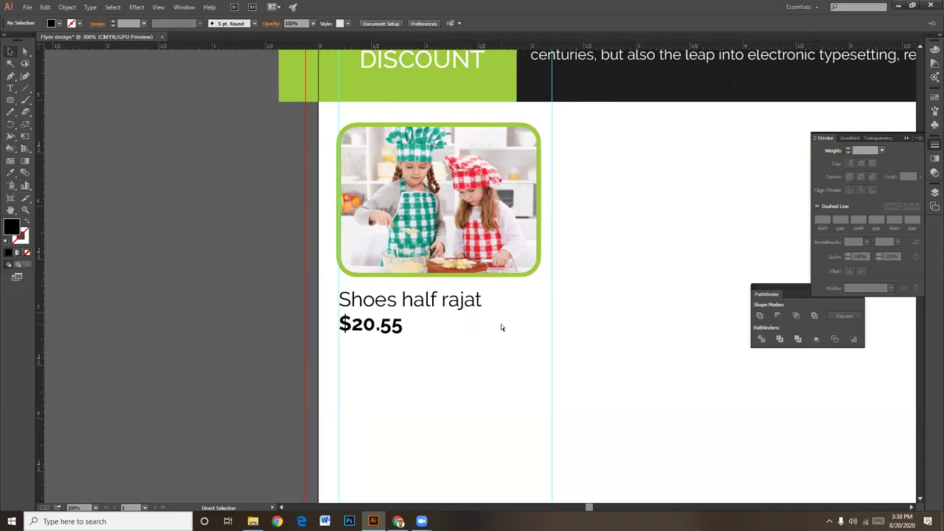
pyautogui.hotkey('ctrl', '-')
pyautogui.hotkey('ctrl', '-')
pyautogui.hotkey('ctrl', '-')
pyautogui.hotkey('ctrl', '=')
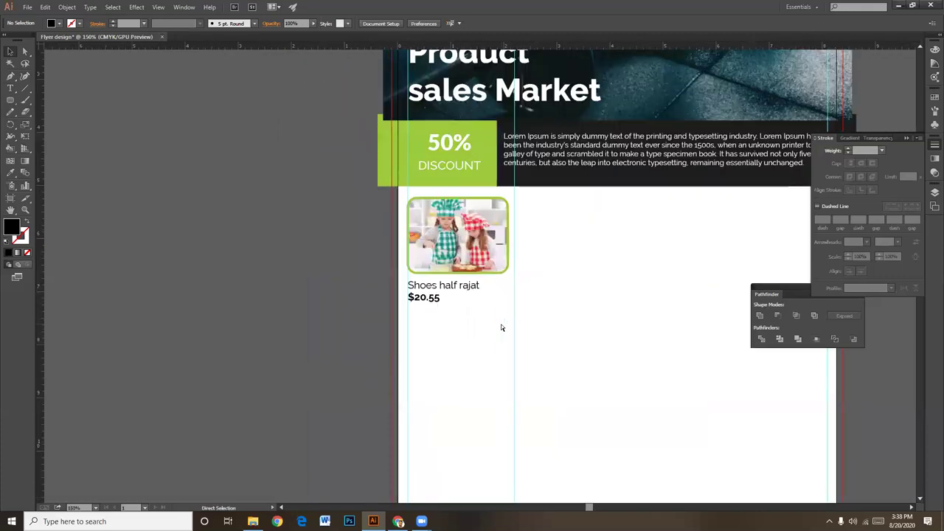
pyautogui.hotkey('ctrl', '=')
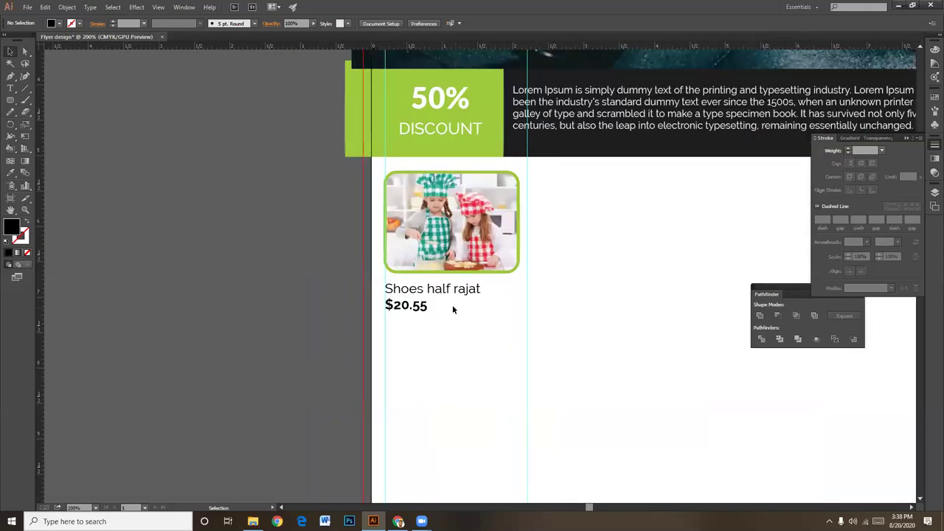
# - Nudge the product name and price text slightly lower beneath the green-framed photo
pyautogui.click(440, 295)
pyautogui.moveTo(440, 294); pyautogui.dragTo(454, 300)
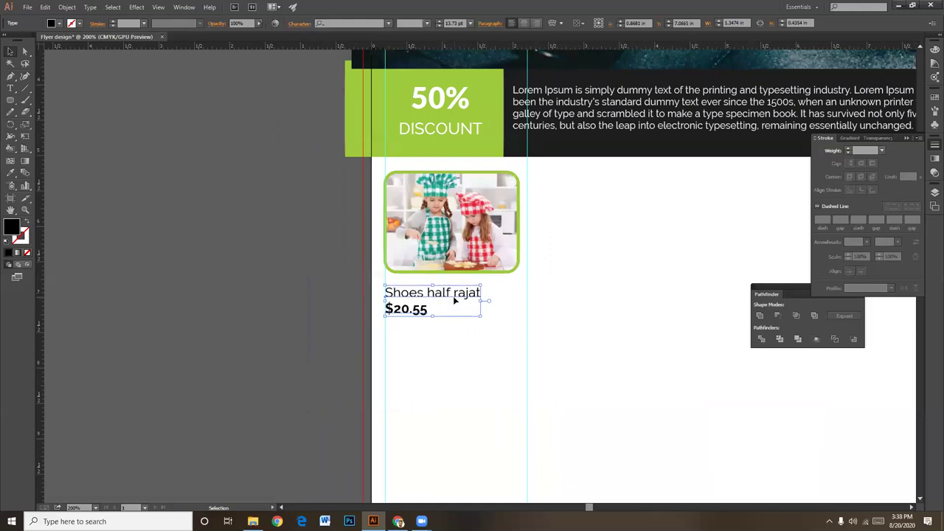
pyautogui.hotkey('ctrl', '-')
pyautogui.hotkey('ctrl', '-')
pyautogui.hotkey('ctrl', '-')
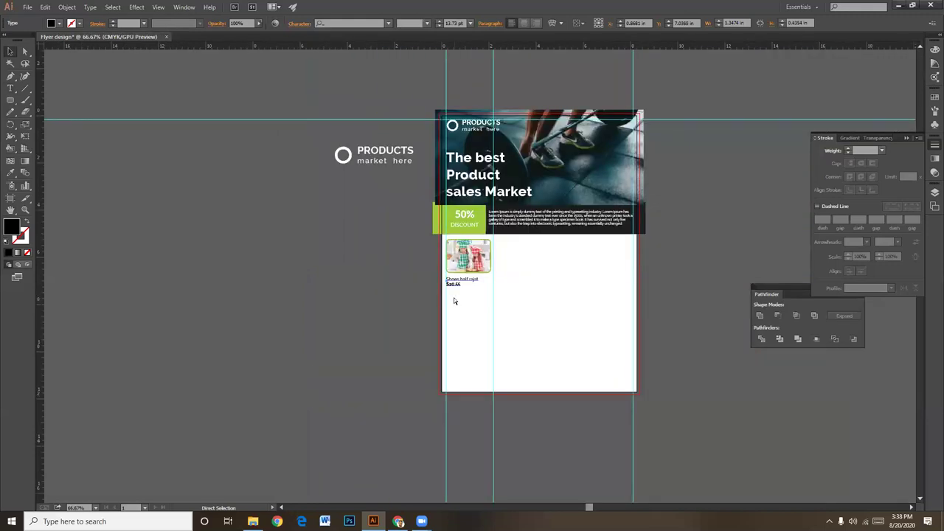
pyautogui.hotkey('ctrl', '-')
pyautogui.hotkey('ctrl', '-')
pyautogui.hotkey('ctrl', '-')
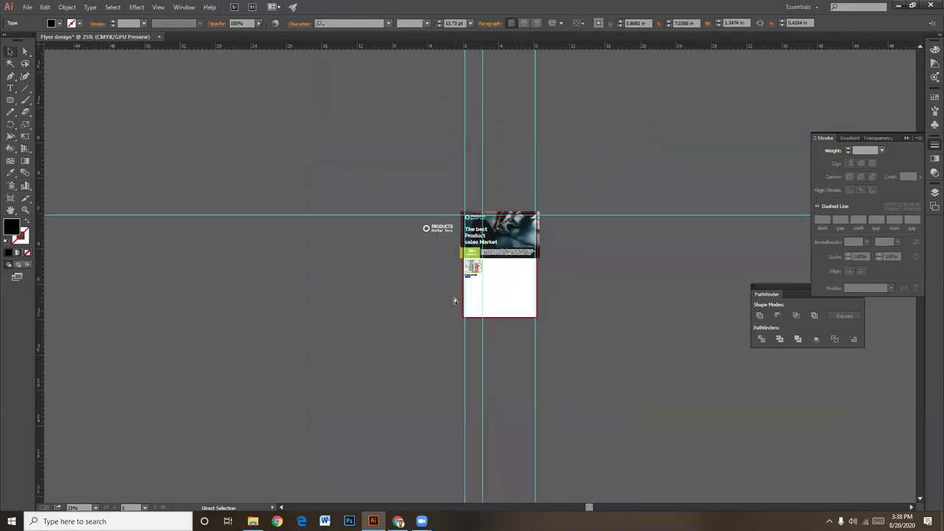
pyautogui.hotkey('ctrl', '=')
pyautogui.hotkey('ctrl', '=')
pyautogui.hotkey('ctrl', '=')
pyautogui.hotkey('ctrl', '=')
pyautogui.hotkey('ctrl', '=')
pyautogui.hotkey('ctrl', '=')
pyautogui.click(454, 301)
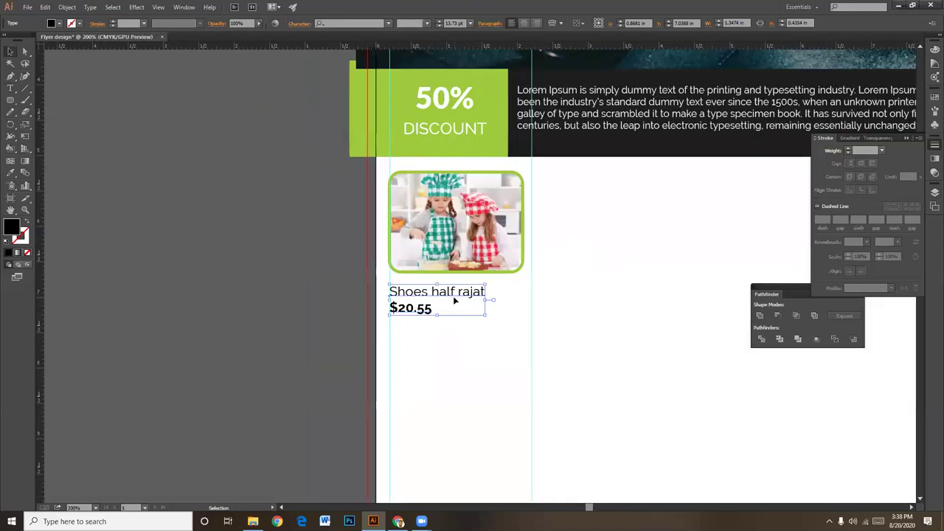
pyautogui.click(470, 341)
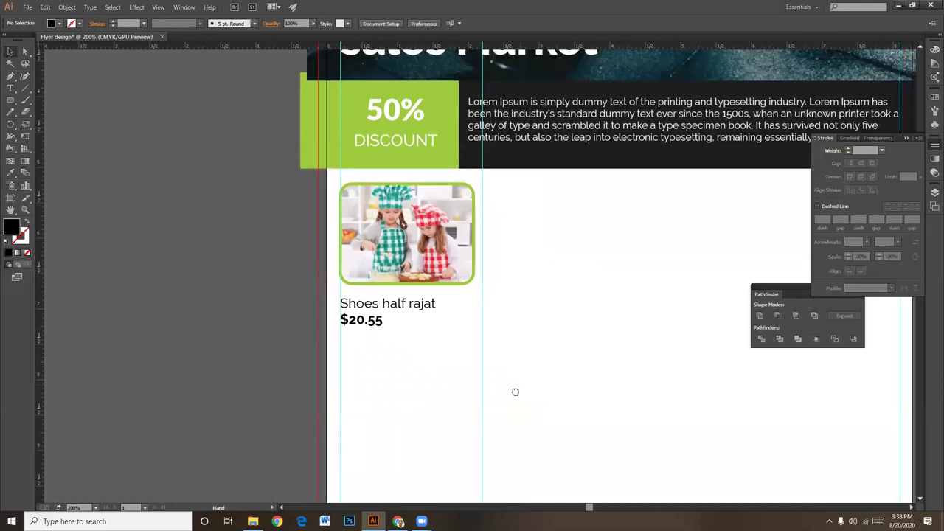
pyautogui.moveTo(470, 343); pyautogui.dragTo(492, 389)
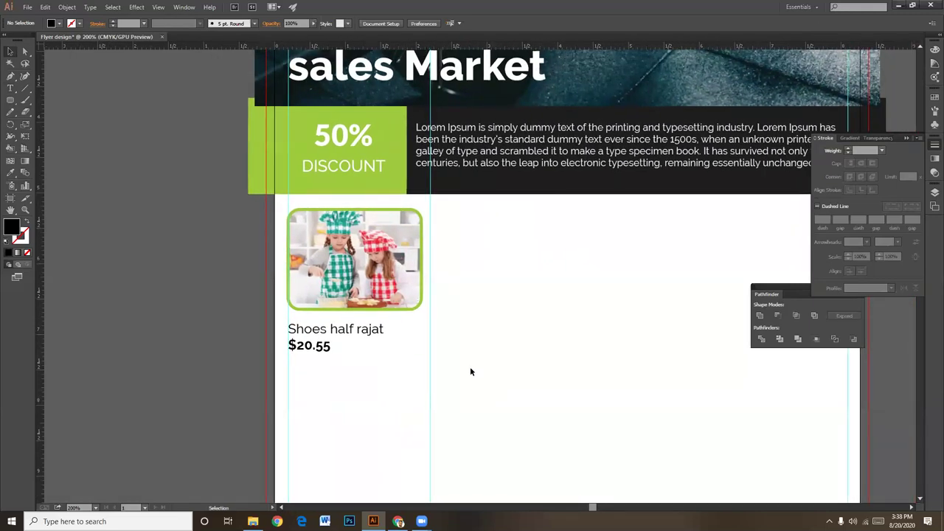
pyautogui.moveTo(531, 350); pyautogui.dragTo(454, 338)
pyautogui.click(282, 234)
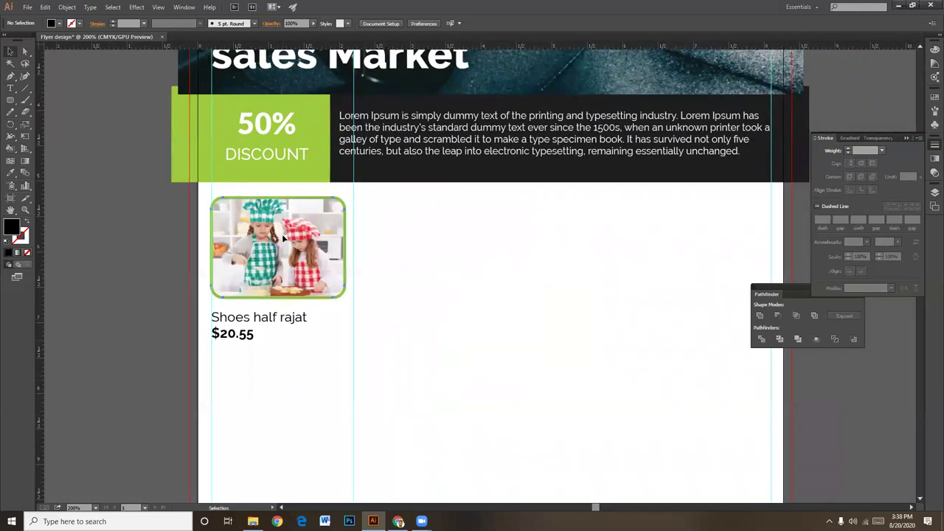
pyautogui.moveTo(294, 234); pyautogui.dragTo(438, 231)
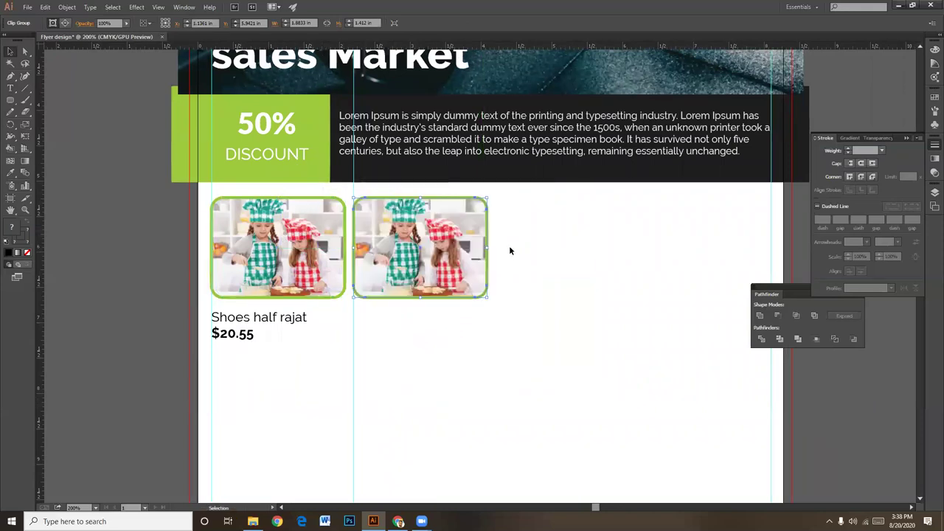
pyautogui.hotkey('ctrl', 'd')
pyautogui.hotkey('ctrl', 'd')
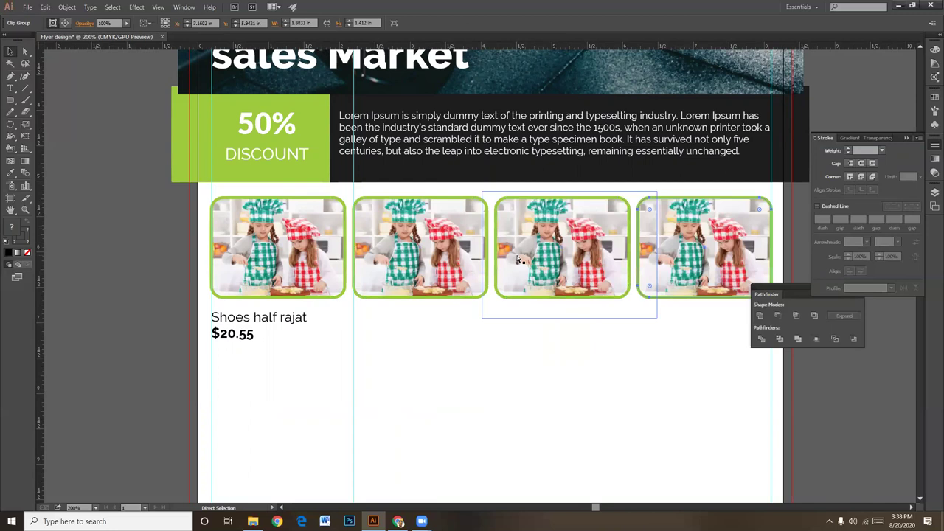
pyautogui.moveTo(667, 343); pyautogui.dragTo(418, 267)
pyautogui.press('Delete')
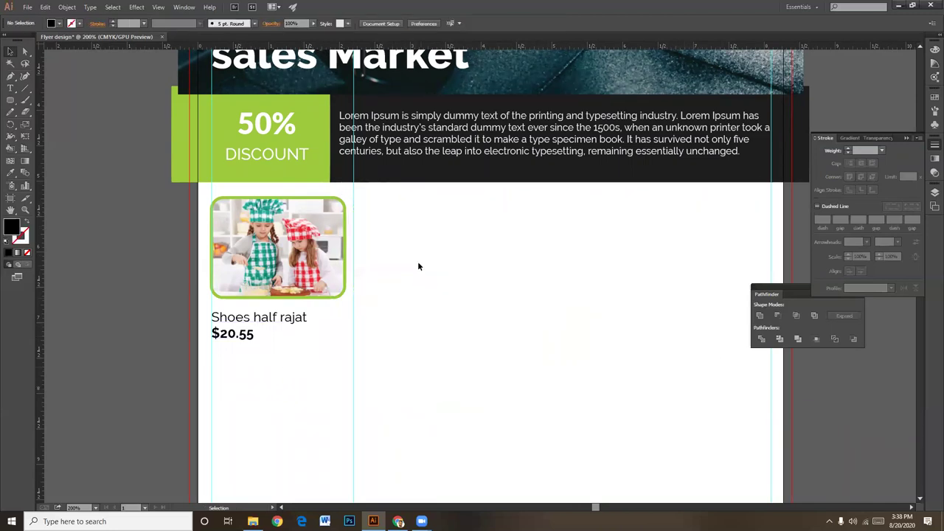
pyautogui.moveTo(408, 363); pyautogui.dragTo(435, 356)
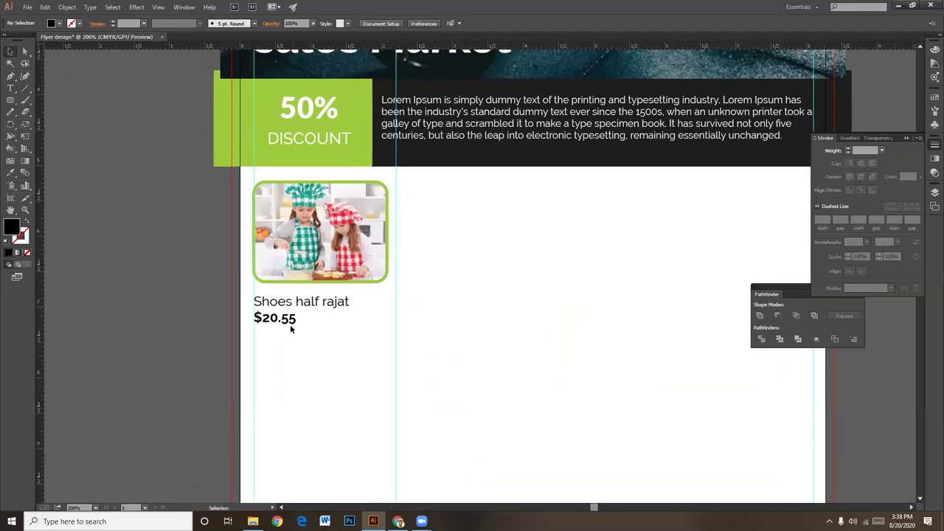
pyautogui.doubleClick(264, 318)
pyautogui.doubleClick(264, 318)
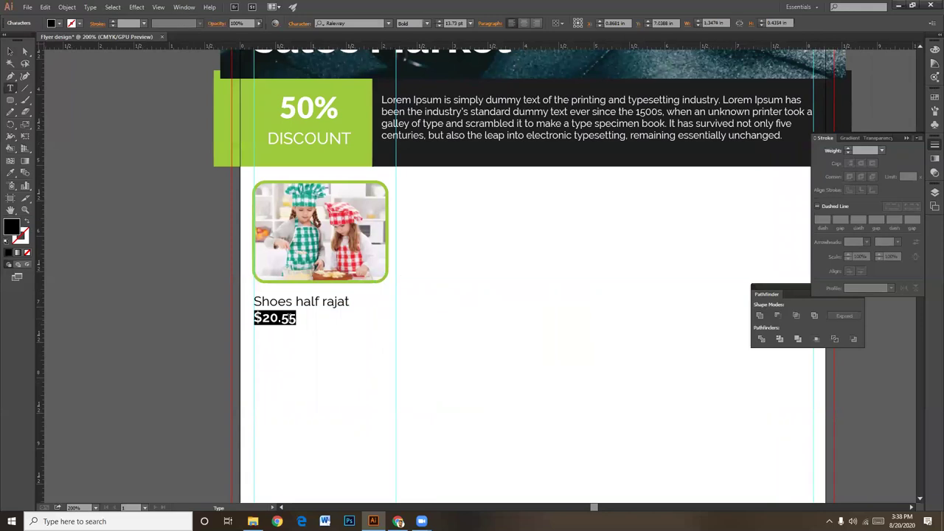
pyautogui.press('Escape')
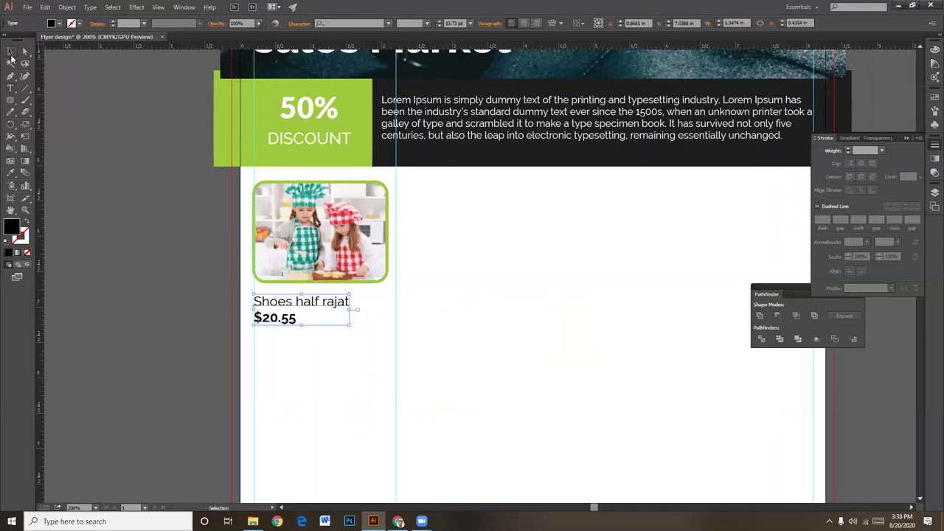
pyautogui.click(477, 358)
pyautogui.moveTo(431, 351); pyautogui.dragTo(436, 374)
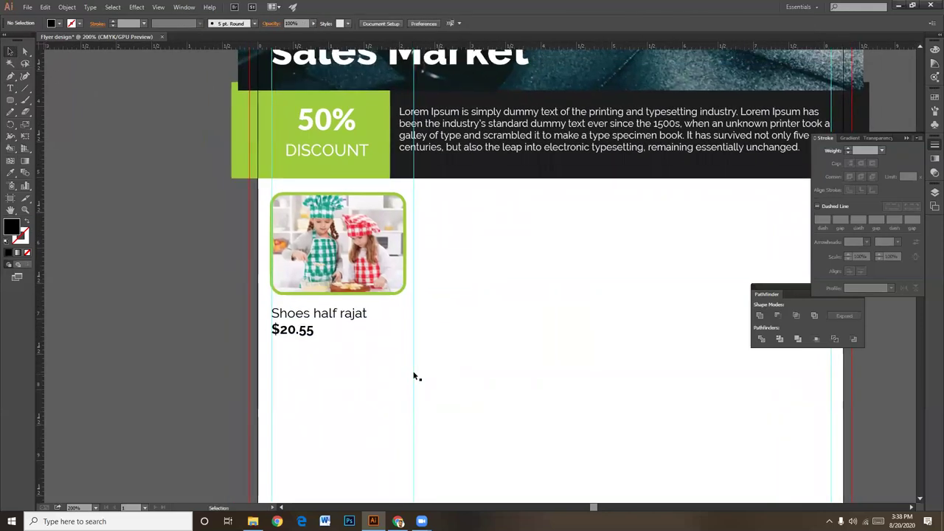
pyautogui.click(389, 280)
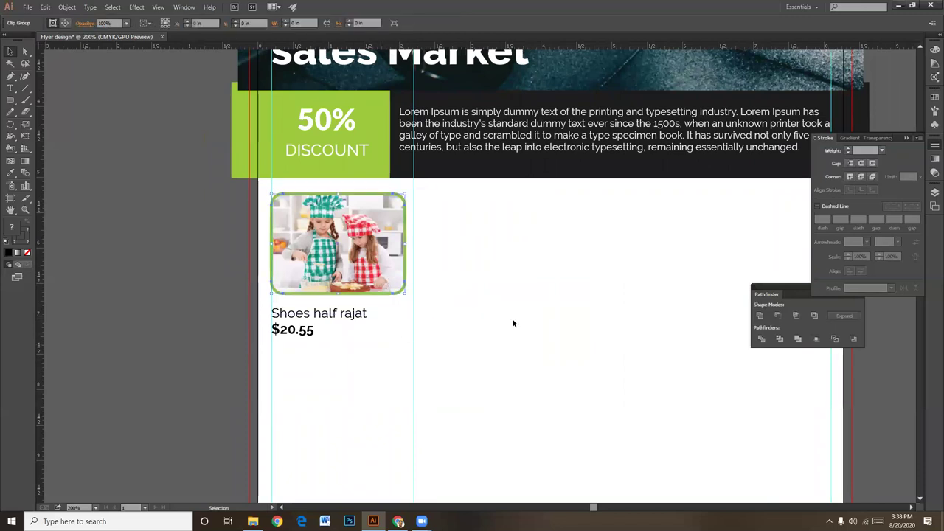
pyautogui.click(356, 380)
pyautogui.moveTo(306, 367); pyautogui.dragTo(301, 231)
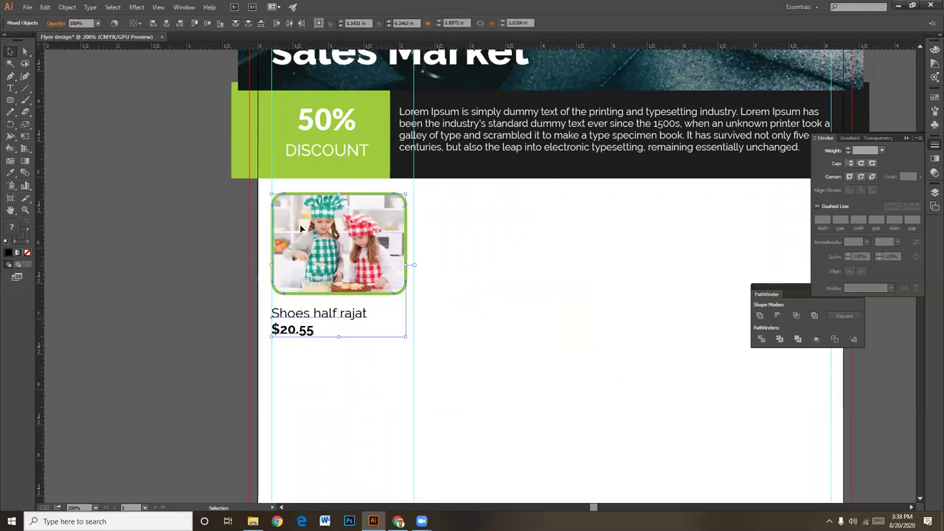
pyautogui.click(329, 400)
pyautogui.moveTo(329, 401); pyautogui.dragTo(325, 259)
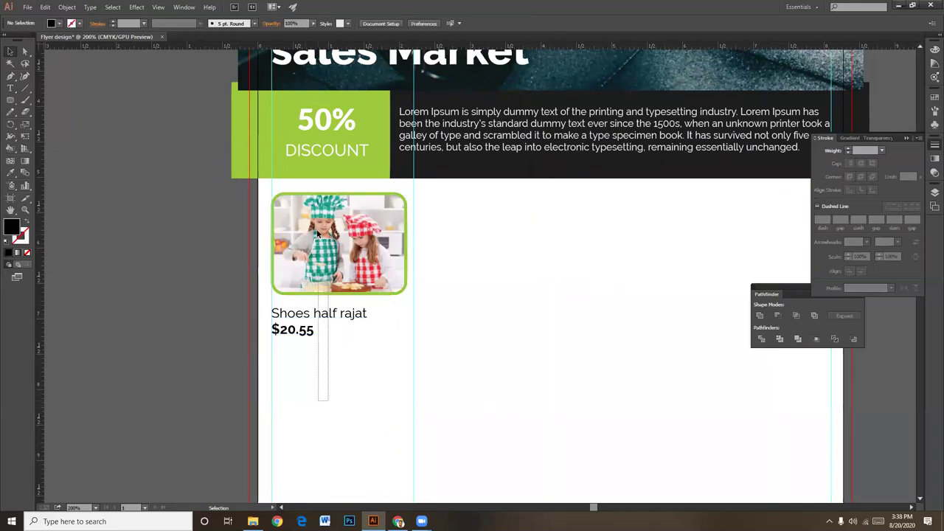
pyautogui.click(341, 274)
pyautogui.moveTo(349, 276); pyautogui.dragTo(453, 287)
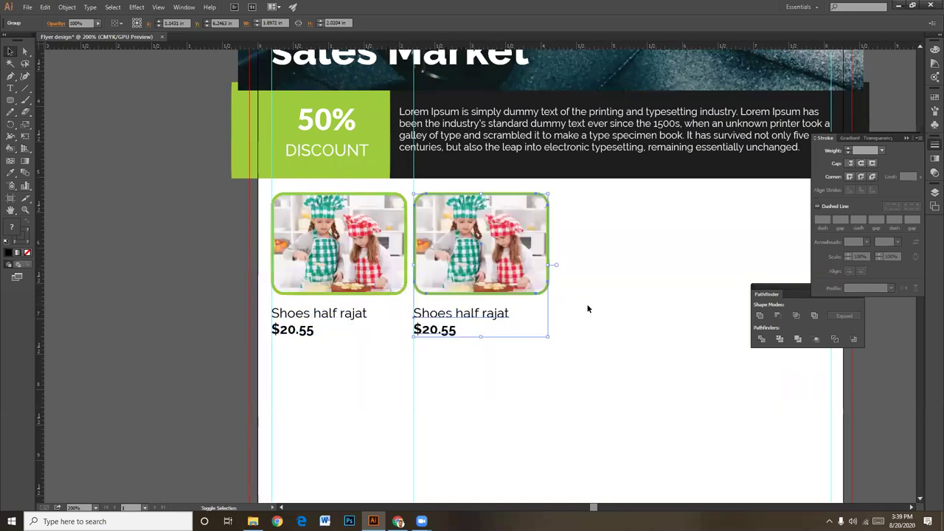
pyautogui.hotkey('ctrl', '-')
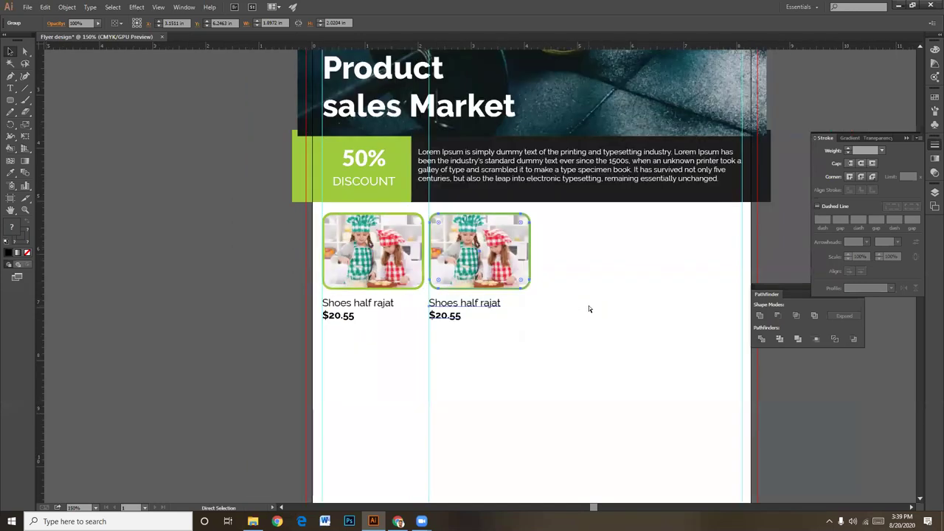
pyautogui.hotkey('ctrl', 'd')
pyautogui.hotkey('ctrl', 'd')
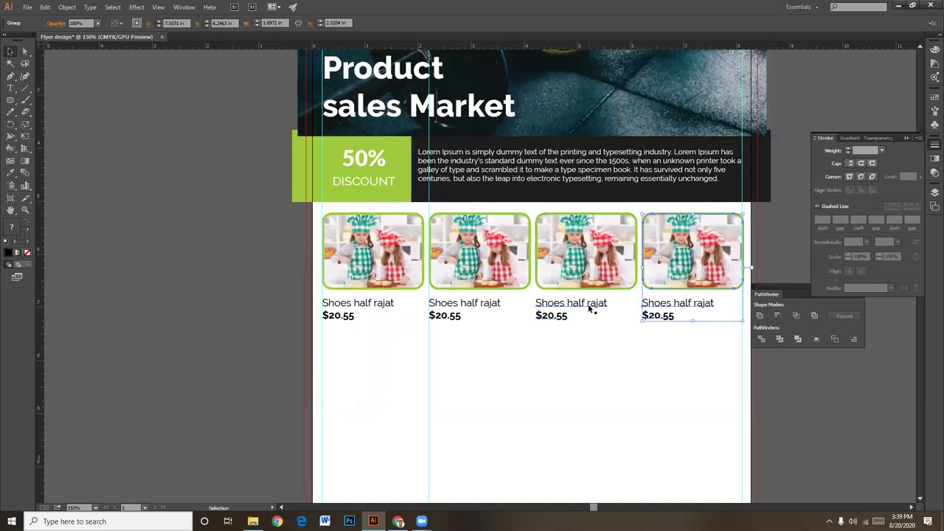
pyautogui.click(583, 382)
pyautogui.moveTo(624, 430); pyautogui.dragTo(543, 421)
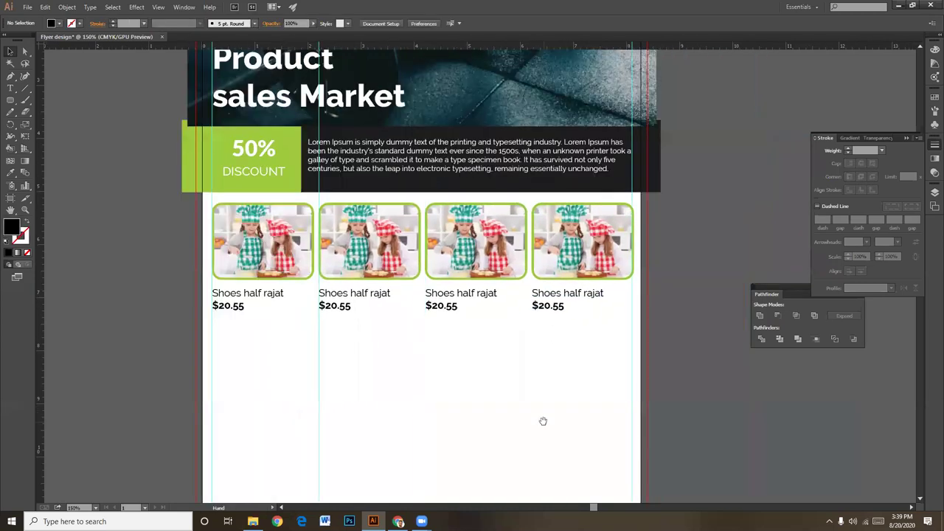
pyautogui.hotkey('ctrl', '0')
pyautogui.hotkey('ctrl', '+')
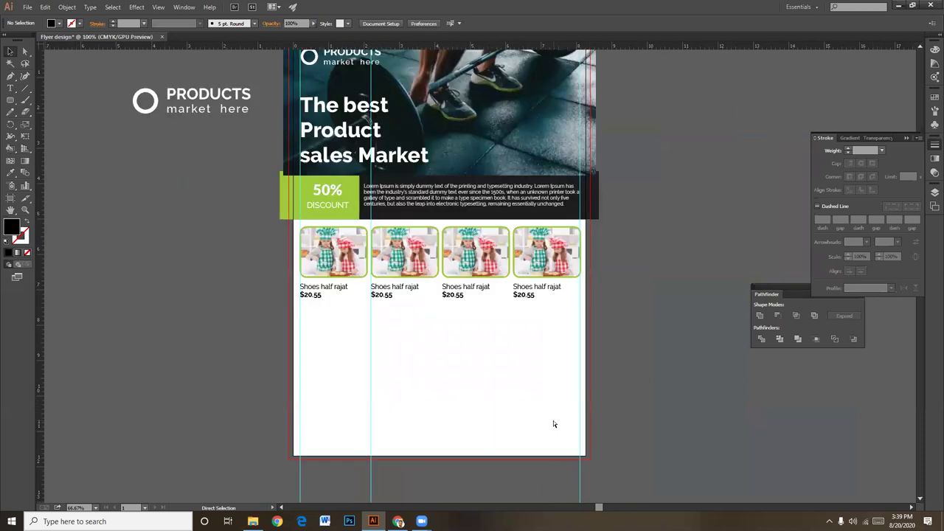
pyautogui.hotkey('ctrl', '+')
pyautogui.hotkey('ctrl', '+')
pyautogui.hotkey('ctrl', '+')
pyautogui.moveTo(592, 384); pyautogui.dragTo(649, 431)
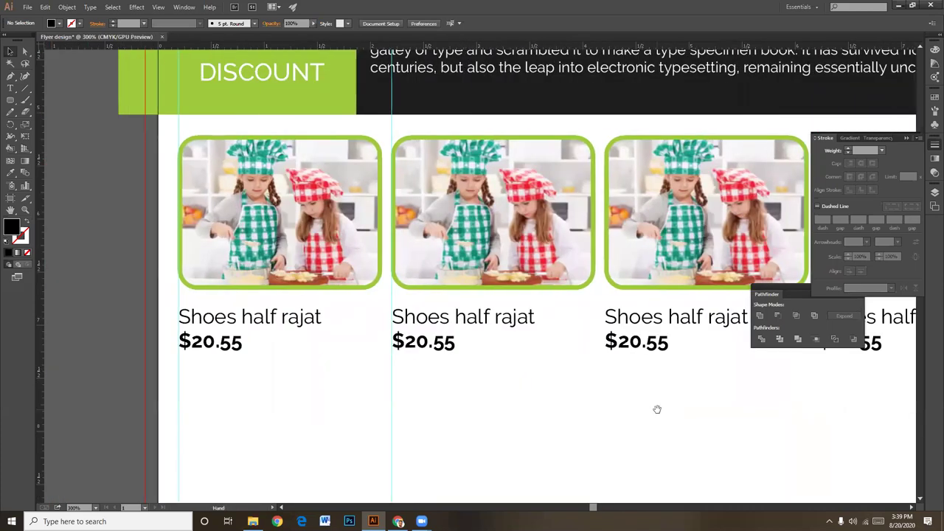
pyautogui.moveTo(654, 438); pyautogui.dragTo(531, 424)
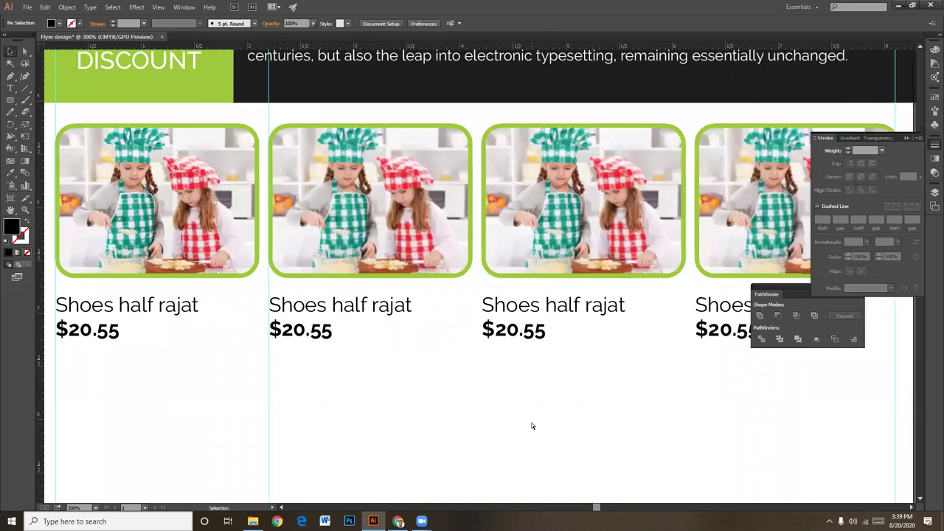
pyautogui.hotkey('ctrl', 'z')
pyautogui.hotkey('ctrl', 'z')
pyautogui.hotkey('ctrl', 'z')
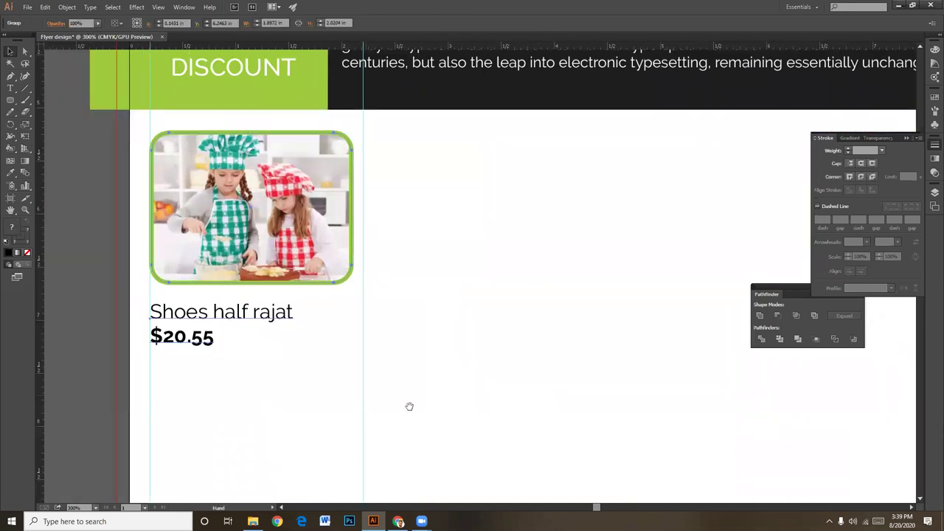
# - Align the photo's green frame stroke to the inside
pyautogui.click(425, 301)
pyautogui.click(397, 275)
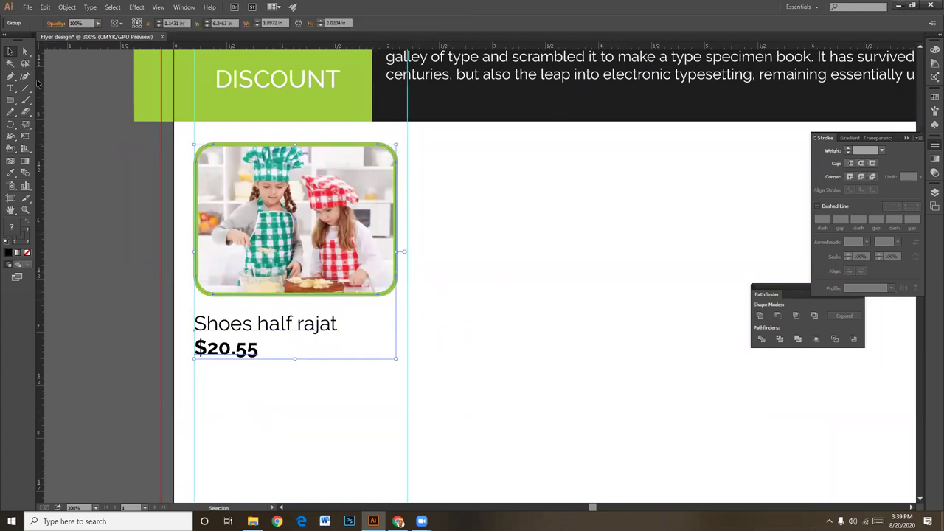
pyautogui.click(425, 194)
pyautogui.press('a')
pyautogui.click(397, 171)
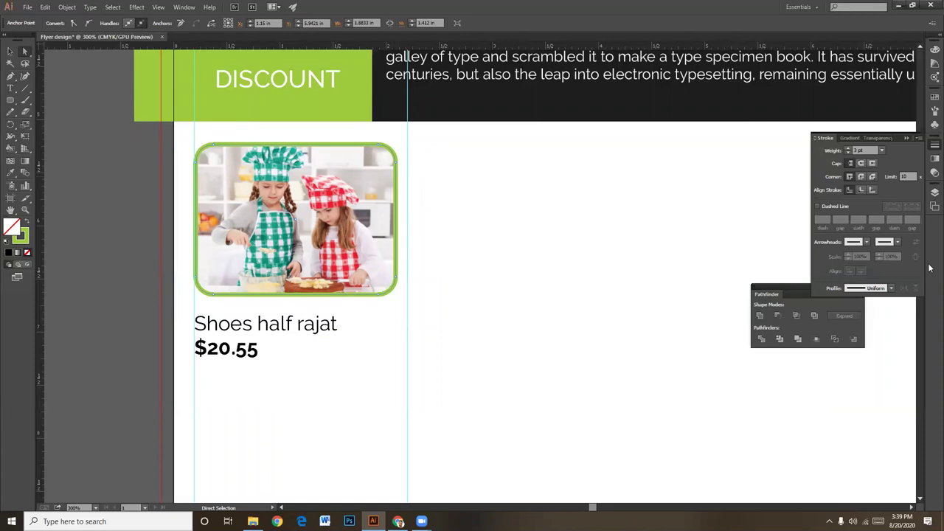
pyautogui.click(861, 190)
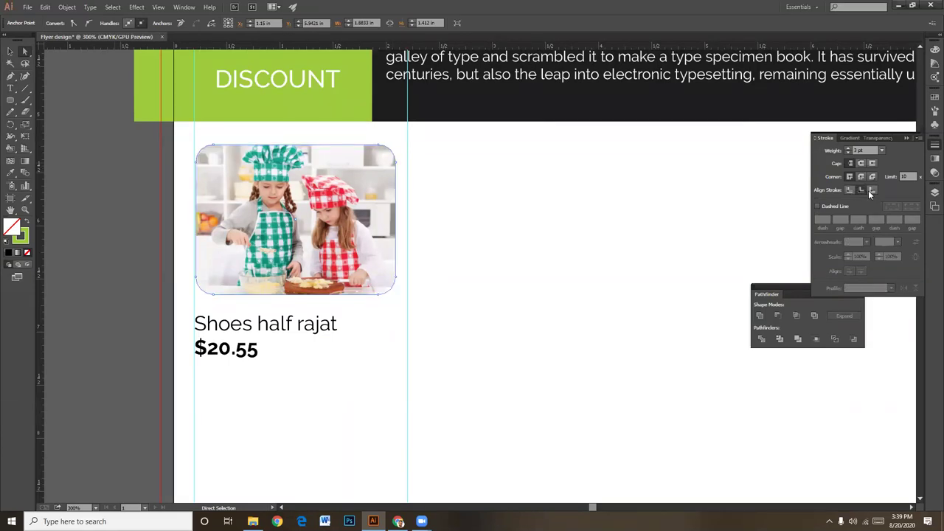
pyautogui.click(847, 188)
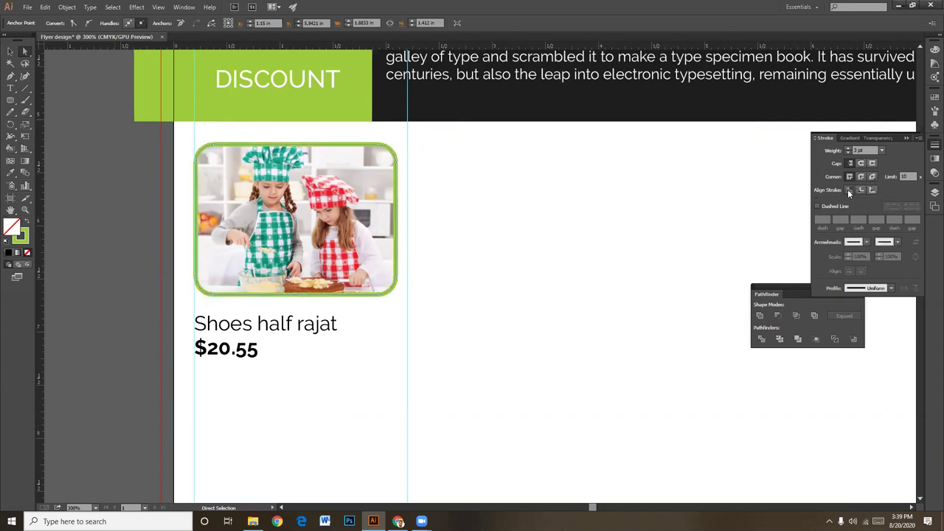
# - Ungroup the card and narrow the clipped photo to fit its frame
pyautogui.click(11, 51)
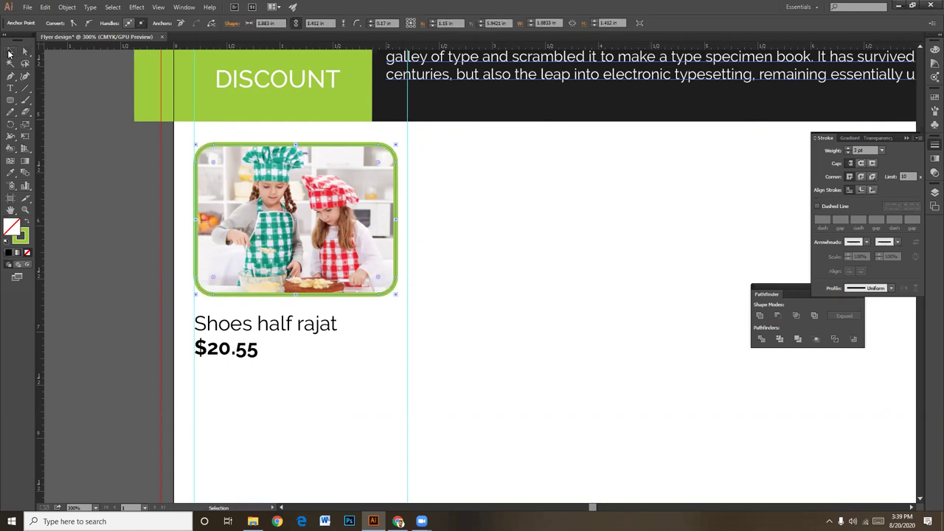
pyautogui.click(376, 362)
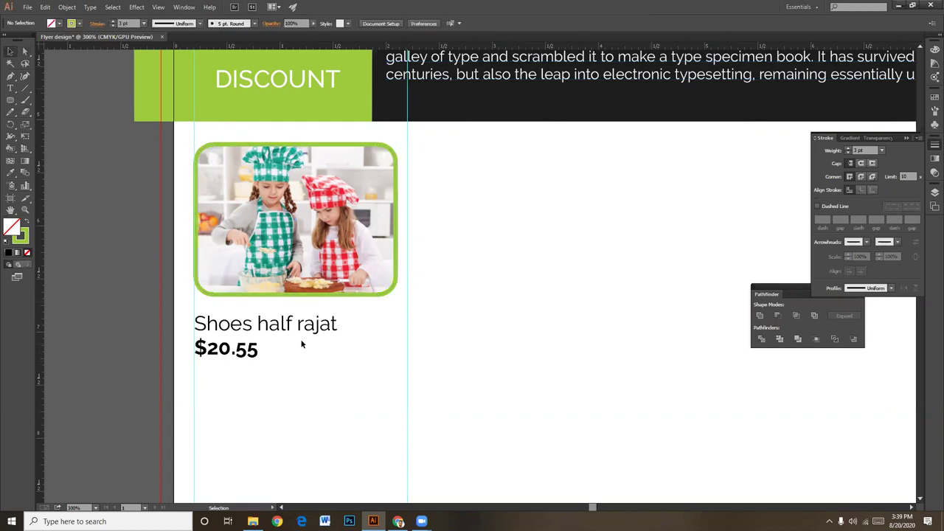
pyautogui.click(385, 294)
pyautogui.rightClick(384, 292)
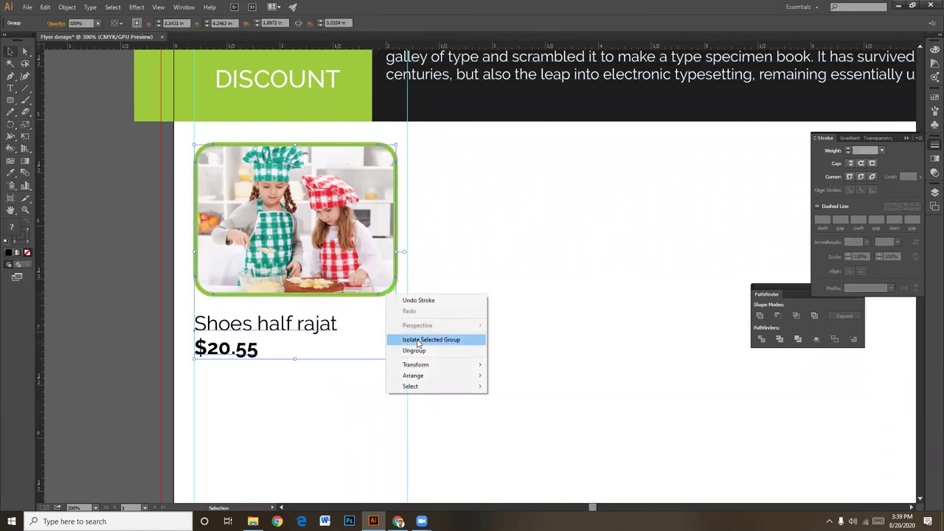
pyautogui.click(420, 340)
pyautogui.doubleClick(418, 304)
pyautogui.click(393, 294)
pyautogui.rightClick(393, 290)
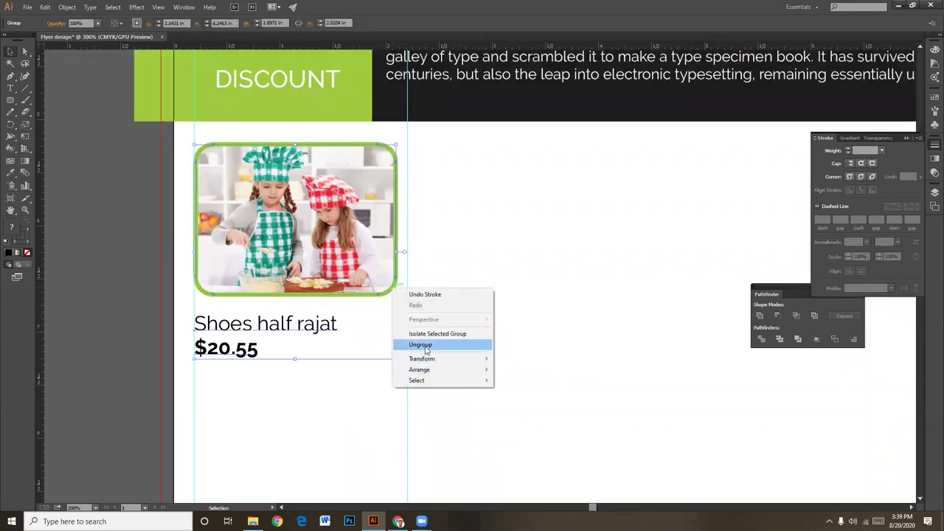
pyautogui.click(425, 349)
pyautogui.click(396, 290)
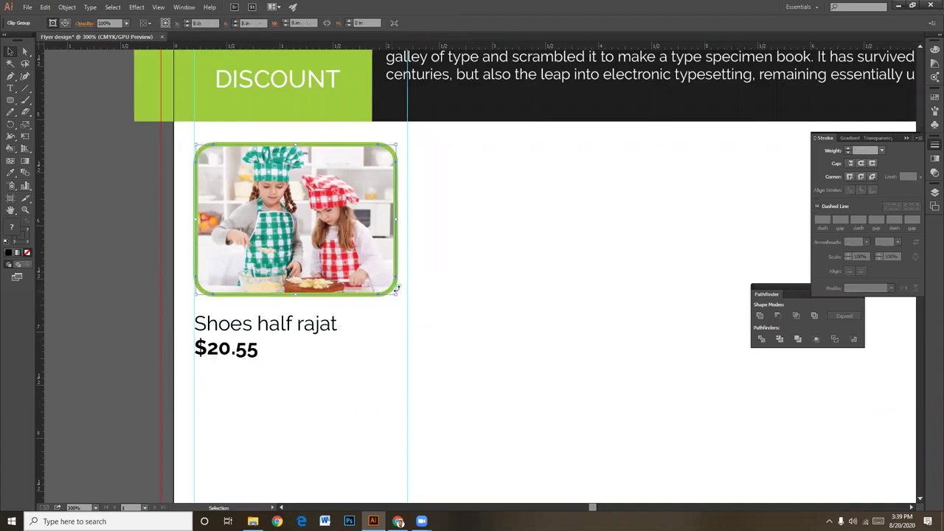
pyautogui.moveTo(397, 219); pyautogui.dragTo(391, 222)
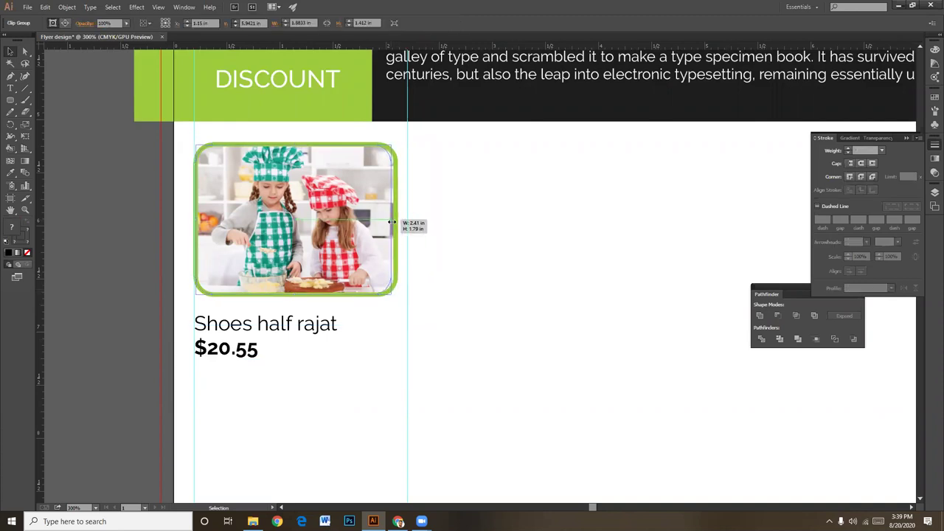
pyautogui.moveTo(390, 222); pyautogui.dragTo(391, 222)
pyautogui.click(445, 237)
# - Duplicate the photo-and-text card to the right, making a row of four cards
pyautogui.moveTo(365, 339); pyautogui.dragTo(395, 338)
pyautogui.press('a')
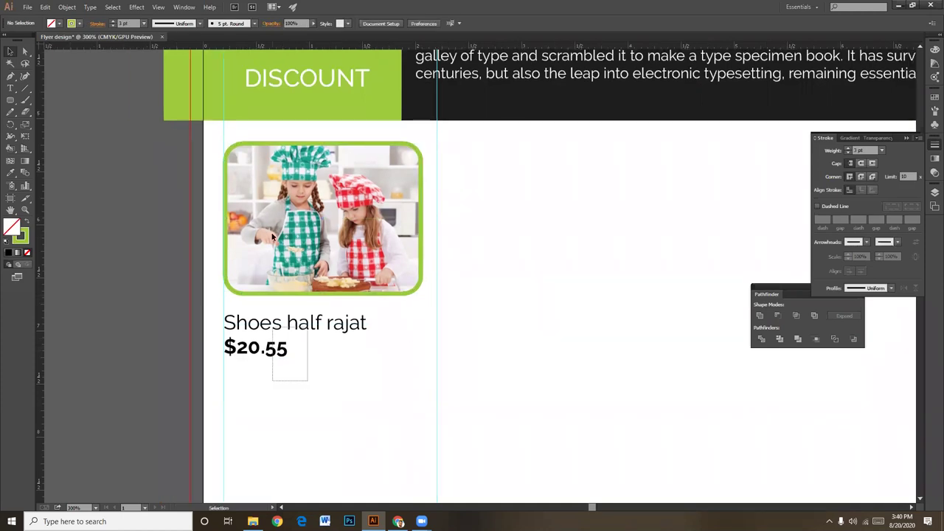
pyautogui.moveTo(310, 384); pyautogui.dragTo(270, 254)
pyautogui.hotkey('ctrl', '-')
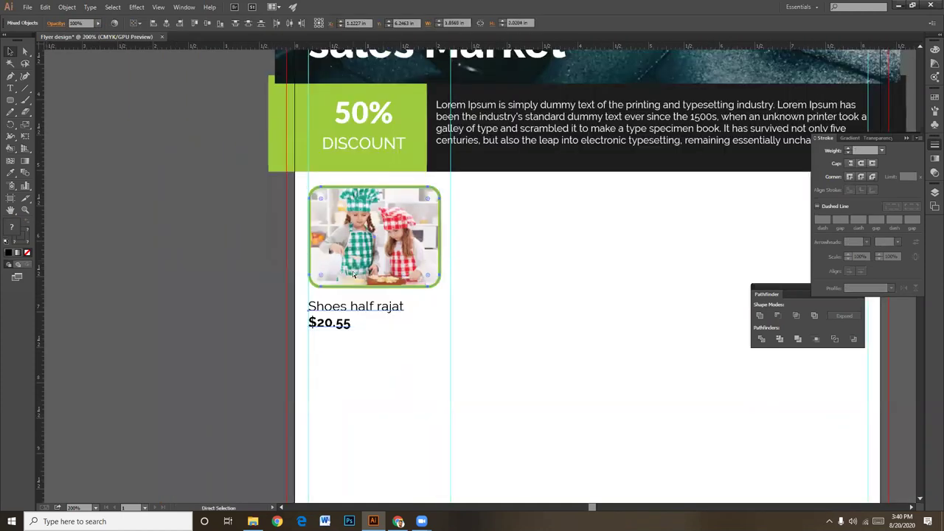
pyautogui.click(426, 360)
pyautogui.moveTo(555, 366); pyautogui.dragTo(427, 346)
pyautogui.moveTo(302, 263); pyautogui.dragTo(426, 277)
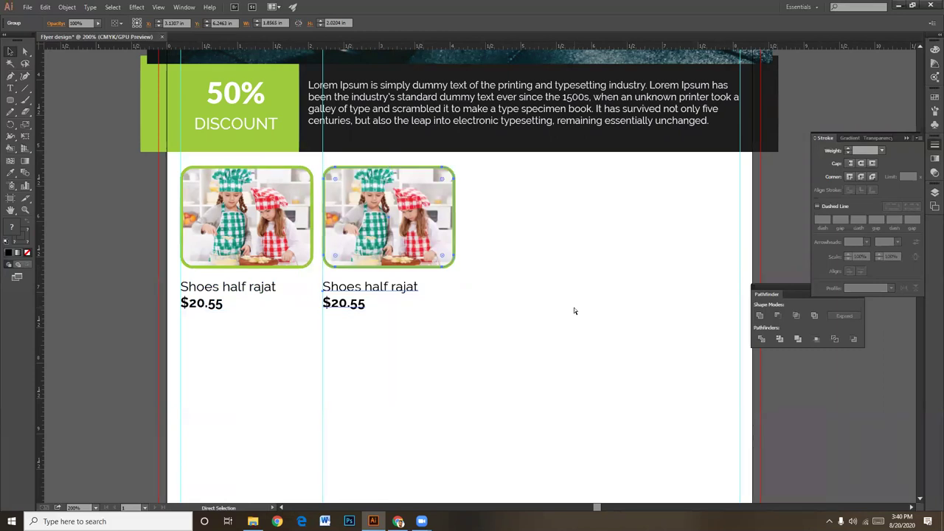
pyautogui.hotkey('ctrl', 'd')
pyautogui.hotkey('ctrl', 'd')
pyautogui.click(638, 425)
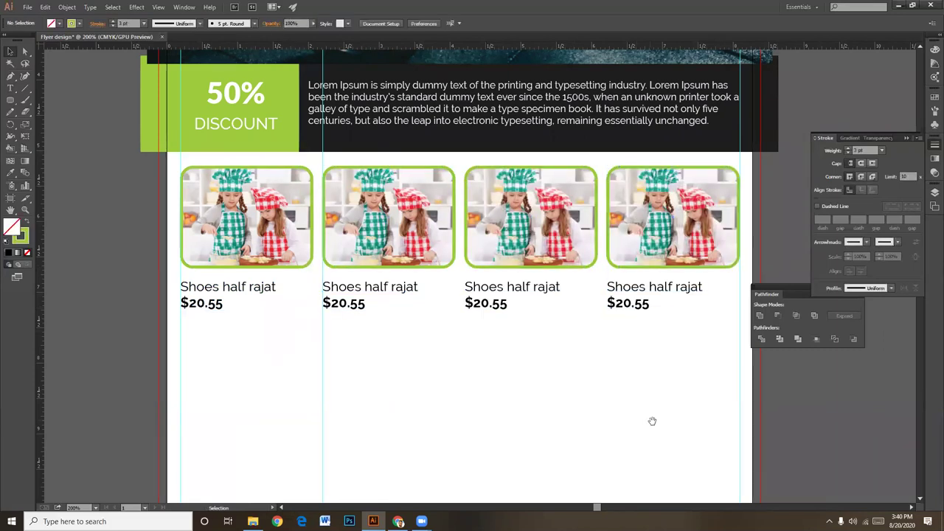
# - Place the stock photo shutterstock_131428547 from the photos folder into the flyer
pyautogui.hscroll(2, 623, 406)
pyautogui.hotkey('ctrl', '+')
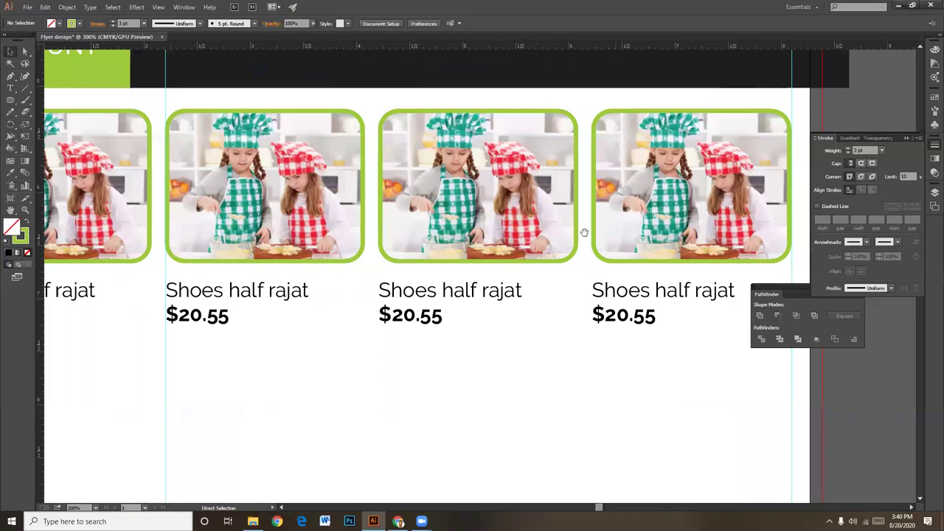
pyautogui.hotkey('ctrl', '+')
pyautogui.hscroll(5, 370, 345)
pyautogui.moveTo(345, 309); pyautogui.dragTo(436, 315)
pyautogui.hotkey('ctrl', '-')
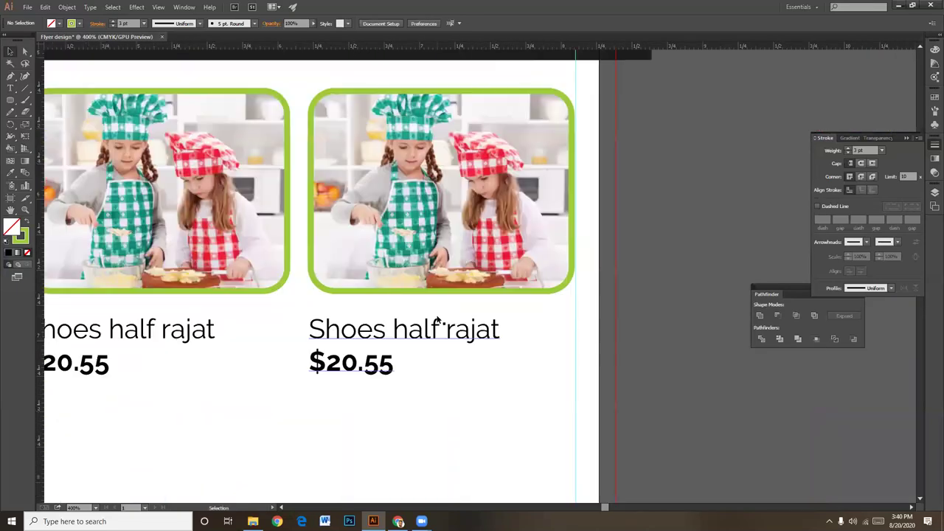
pyautogui.hotkey('ctrl', '-')
pyautogui.press('v')
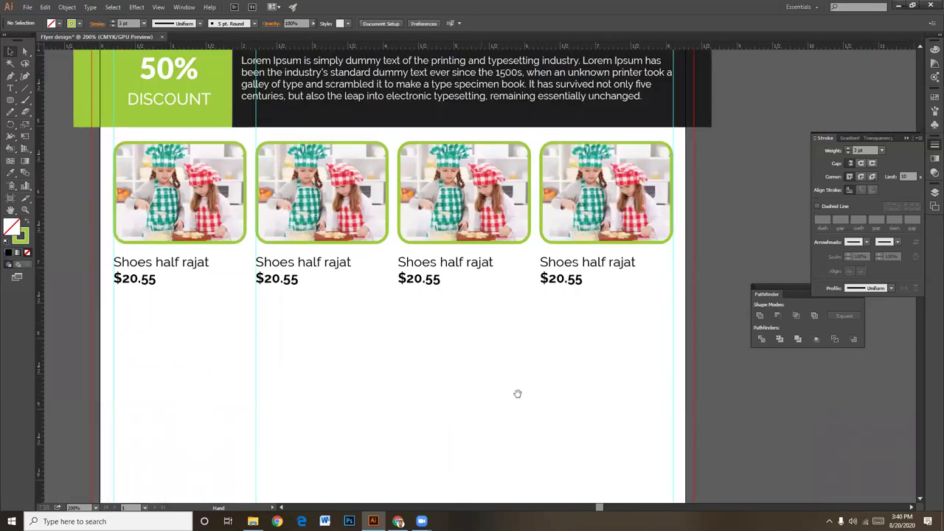
pyautogui.hscroll(-3, 516, 391)
pyautogui.scroll(1, 225, 410)
pyautogui.hscroll(1, 225, 410)
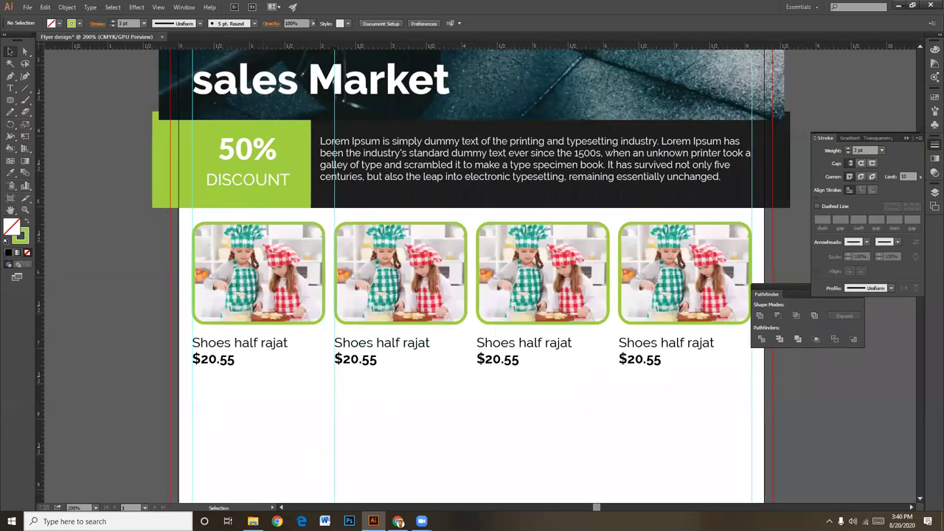
pyautogui.click(253, 521)
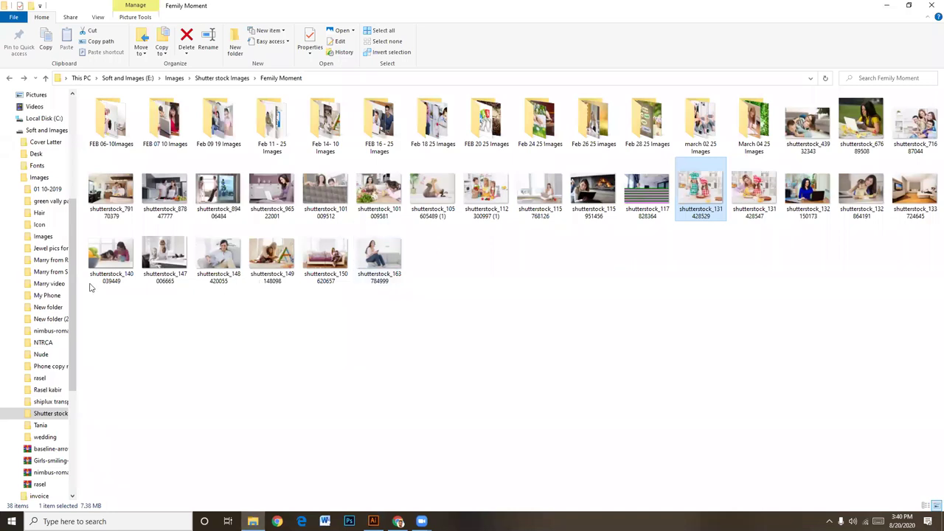
pyautogui.moveTo(752, 192)
pyautogui.mouseDown()
pyautogui.moveTo(382, 516)
pyautogui.moveTo(424, 473)
pyautogui.mouseUp()
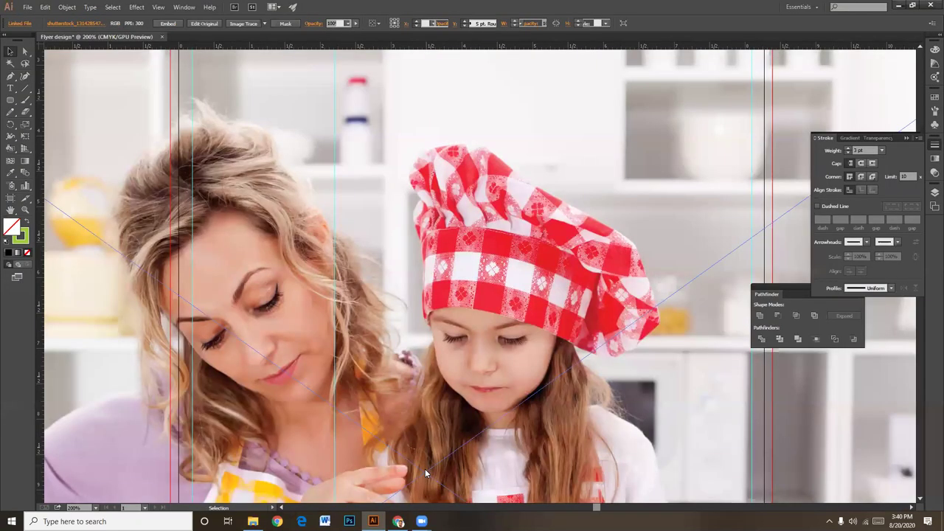
# - Embed the placed kitchen photo and shrink it down
pyautogui.hotkey('ctrl', '-')
pyautogui.hotkey('ctrl', '-')
pyautogui.hotkey('ctrl', '-')
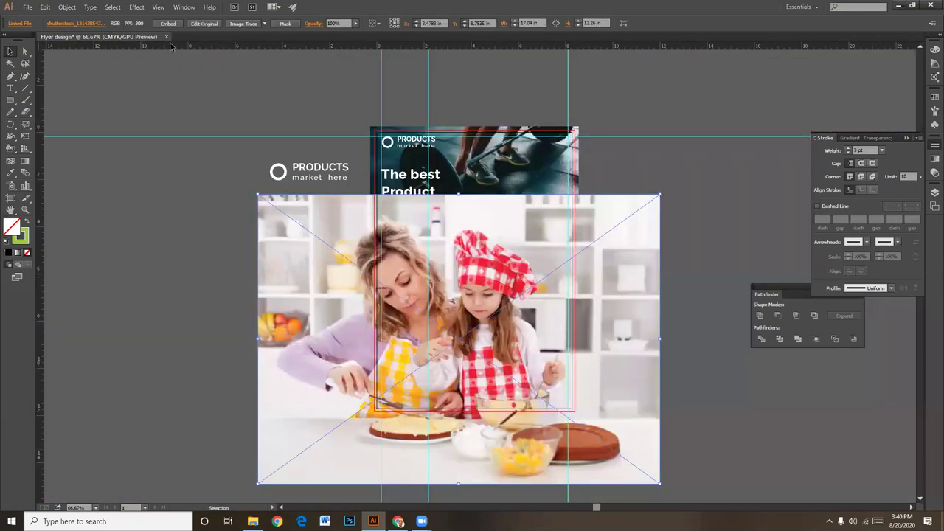
pyautogui.click(166, 24)
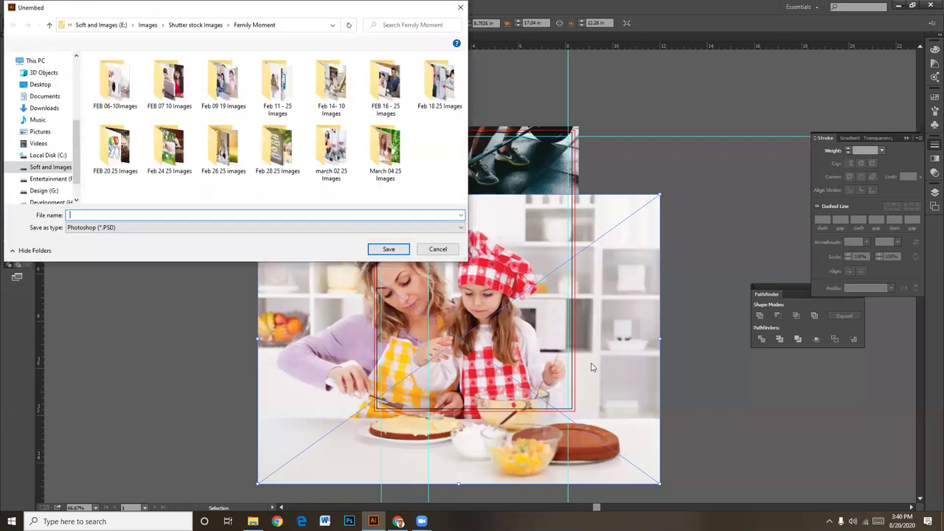
pyautogui.click(442, 247)
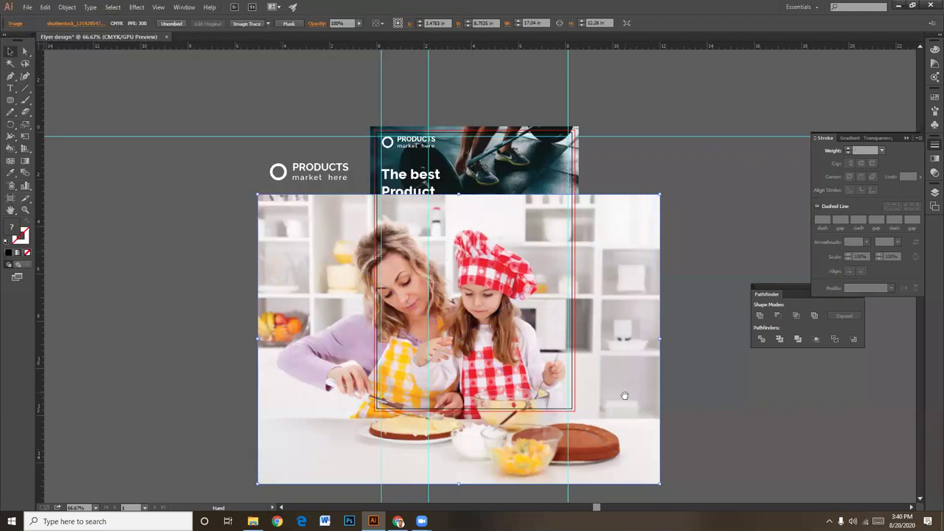
pyautogui.moveTo(623, 396); pyautogui.dragTo(615, 371)
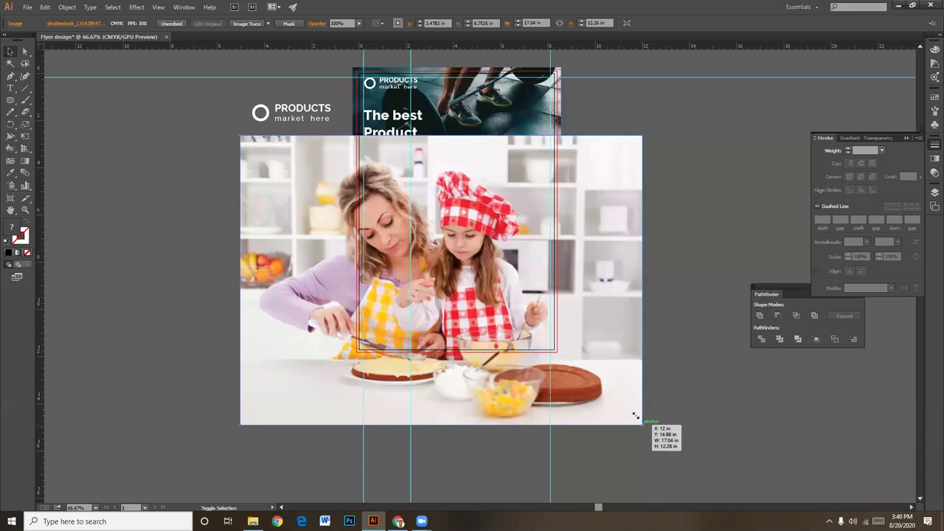
pyautogui.moveTo(635, 415); pyautogui.dragTo(395, 247)
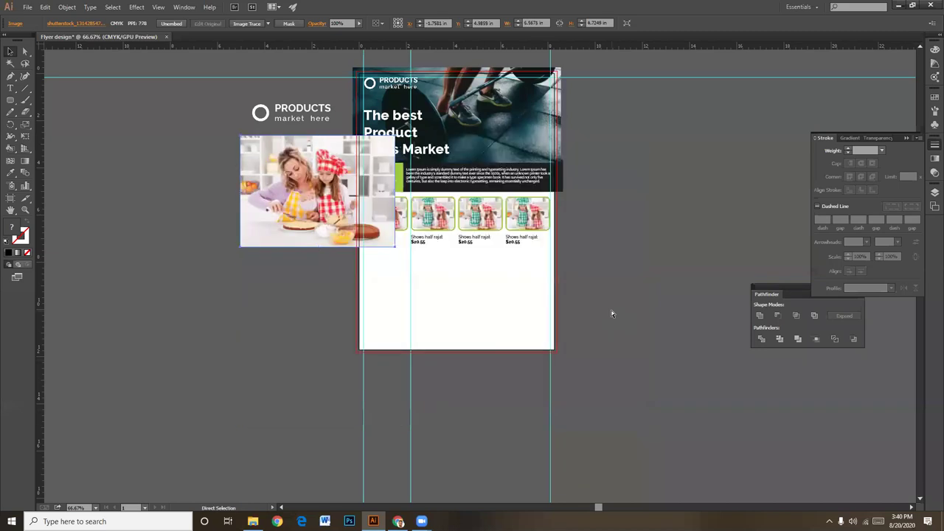
pyautogui.hotkey('ctrl', '+')
pyautogui.hotkey('ctrl', '+')
pyautogui.hotkey('ctrl', '+')
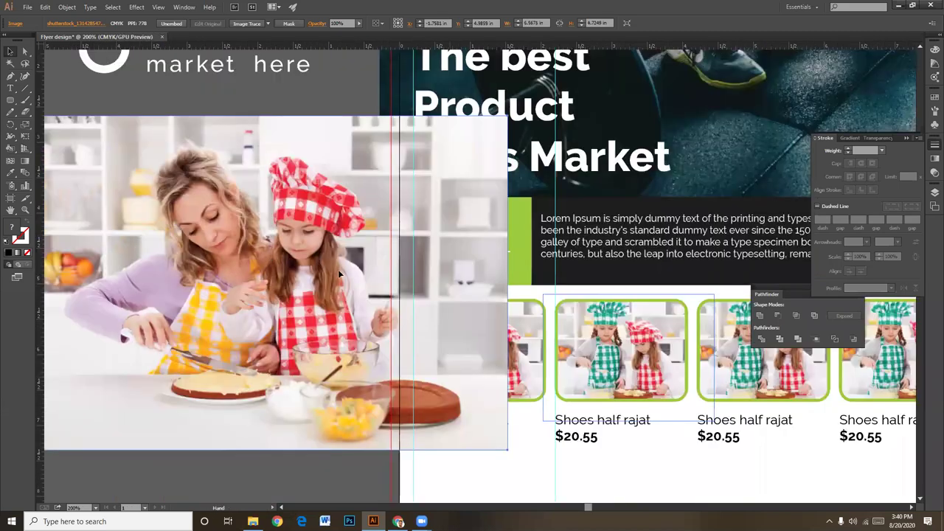
# - Move the kitchen photo over the second product card, resized to card size
pyautogui.moveTo(299, 219); pyautogui.dragTo(443, 248)
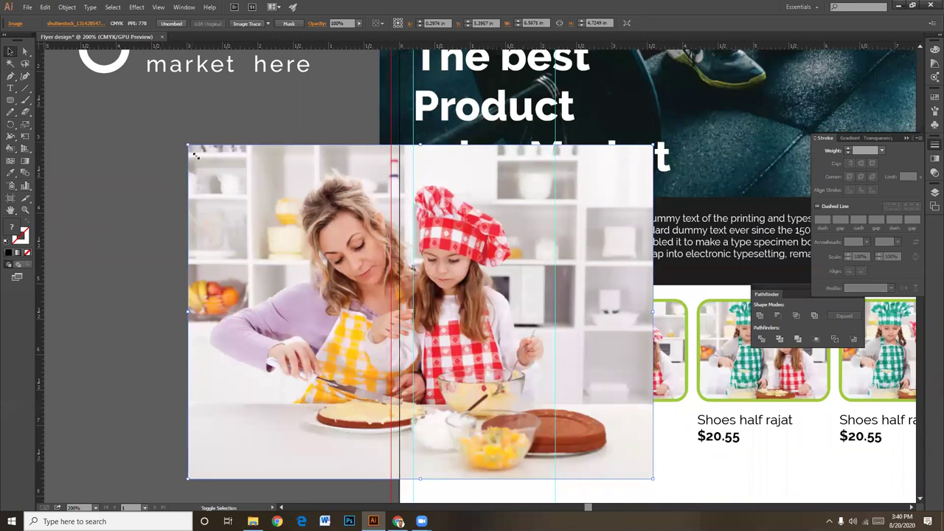
pyautogui.moveTo(195, 155); pyautogui.dragTo(379, 285)
pyautogui.moveTo(421, 365); pyautogui.dragTo(211, 253)
pyautogui.moveTo(333, 294); pyautogui.dragTo(505, 368)
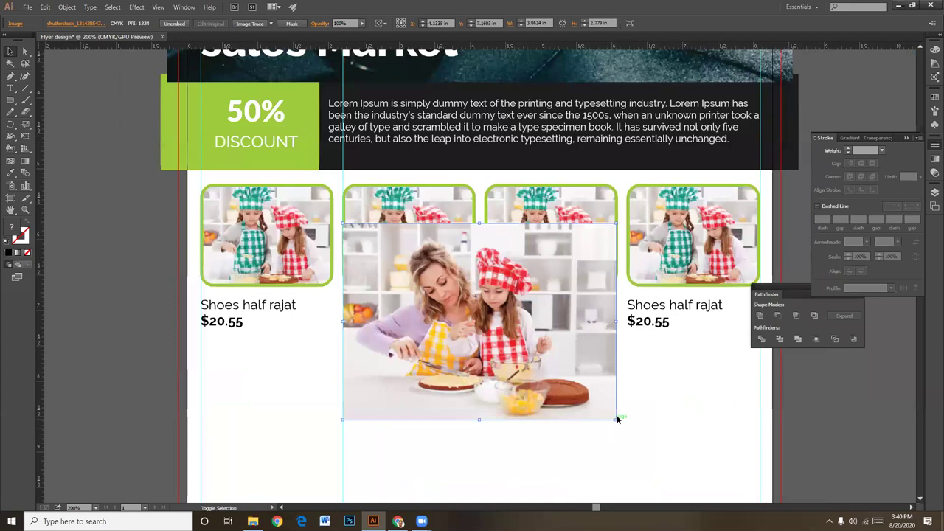
pyautogui.moveTo(616, 419); pyautogui.dragTo(430, 288)
pyautogui.click(448, 373)
# - Cut the kitchen photo and paste it in back behind the second card
pyautogui.scroll(3, 435, 345)
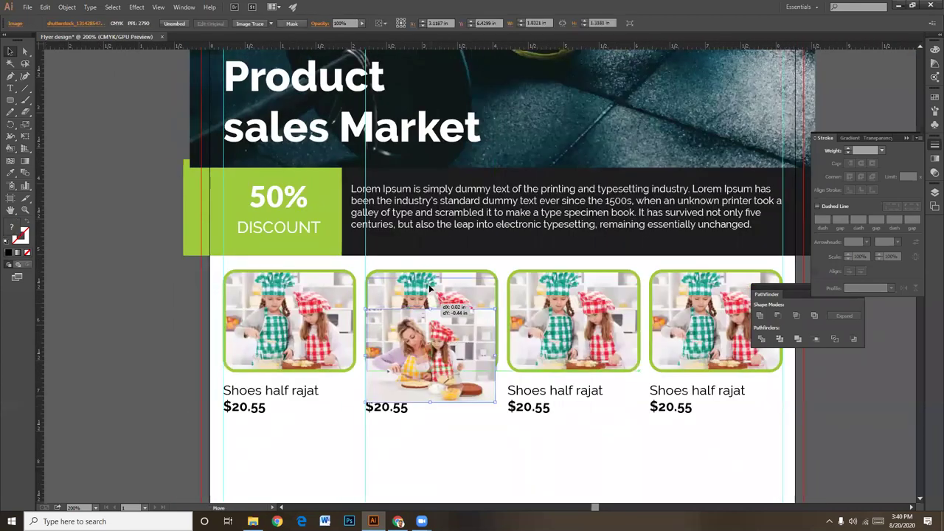
pyautogui.press('a')
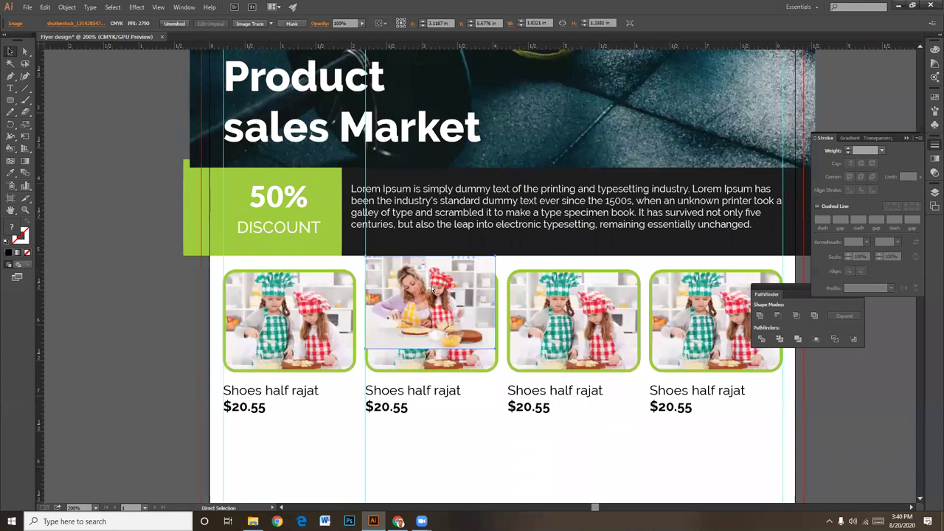
pyautogui.hotkey('ctrl', 'x')
pyautogui.hotkey('ctrl', 'b')
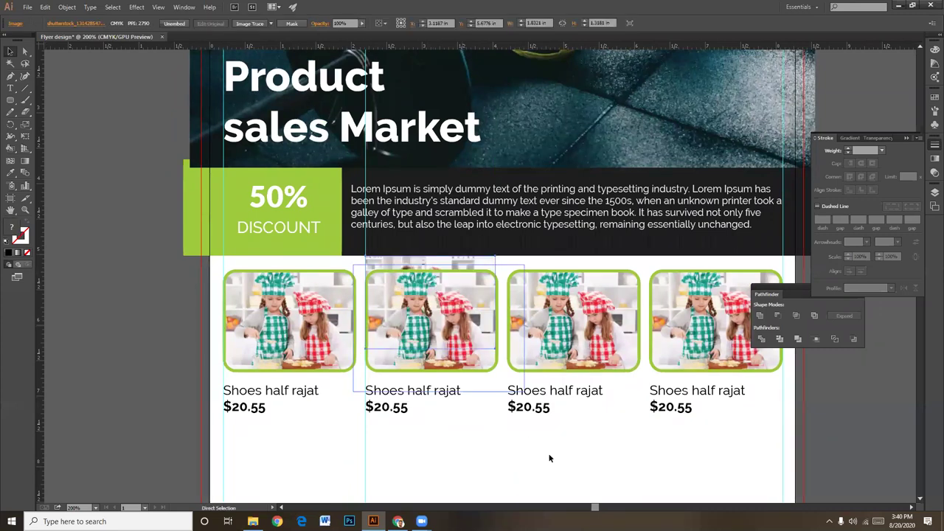
pyautogui.press('v')
pyautogui.click(491, 438)
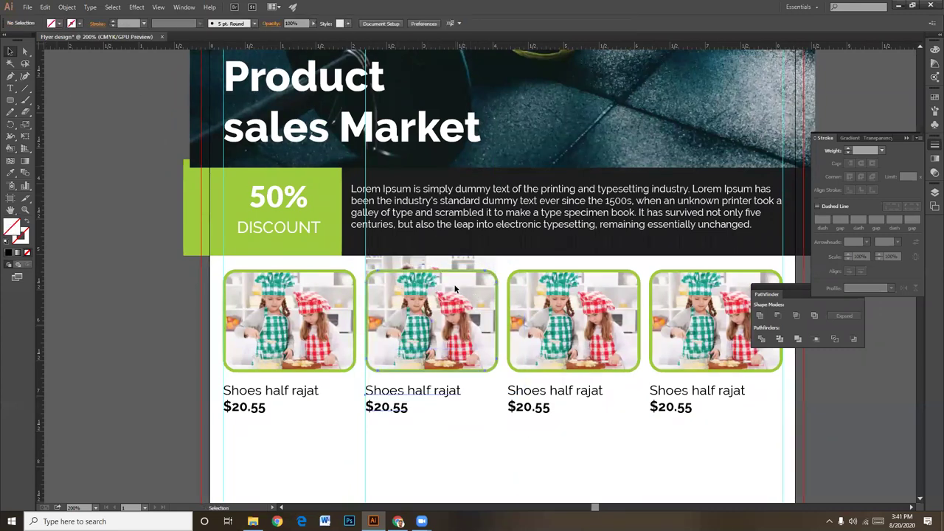
# - Release the second card's clipping mask and remove the old two-girls photo
pyautogui.rightClick(470, 288)
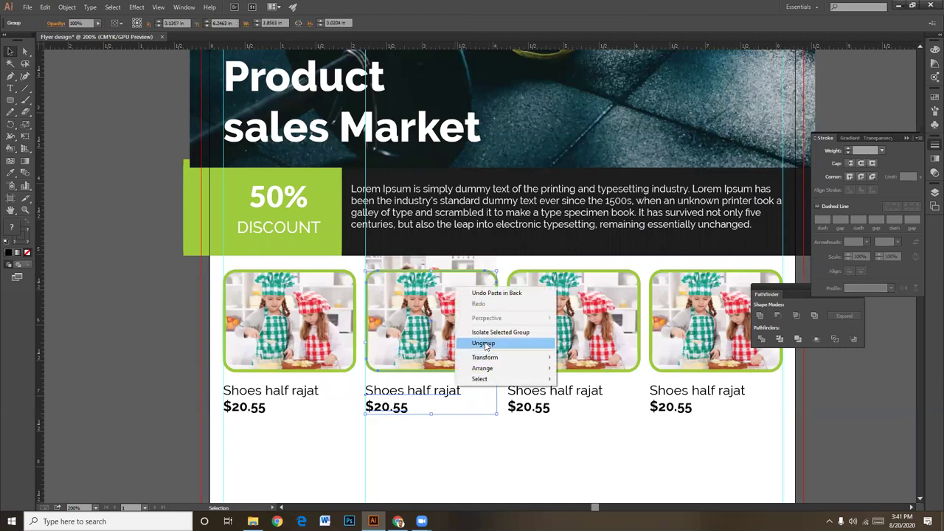
pyautogui.click(488, 429)
pyautogui.rightClick(464, 342)
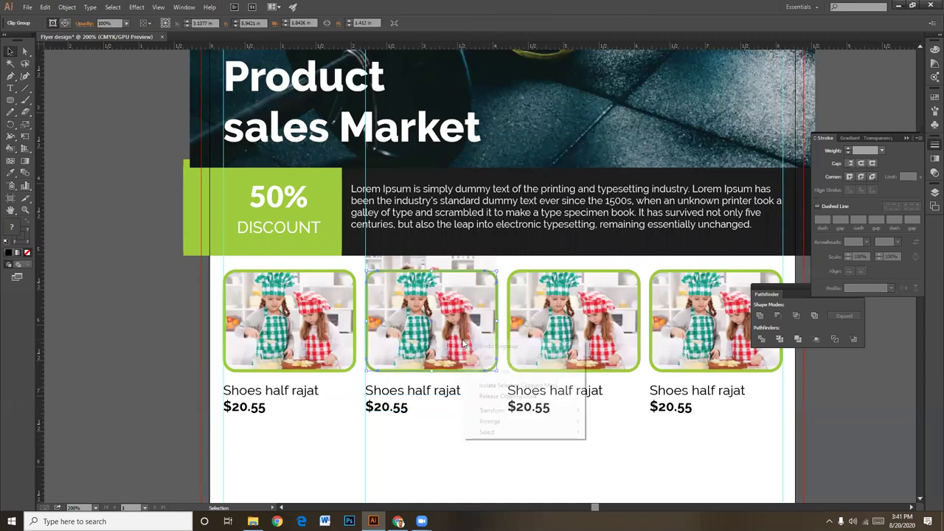
pyautogui.click(499, 398)
pyautogui.click(499, 444)
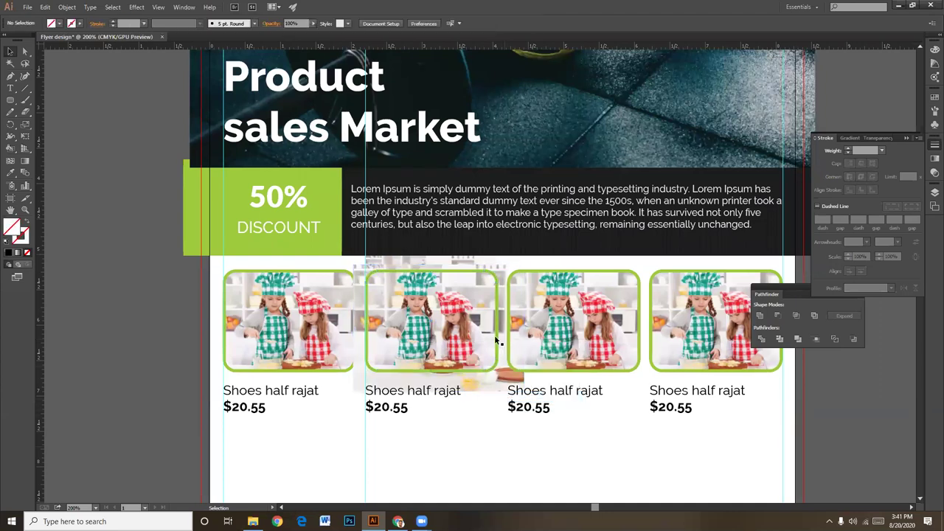
pyautogui.click(502, 269)
pyautogui.hotkey('ctrl', '7')
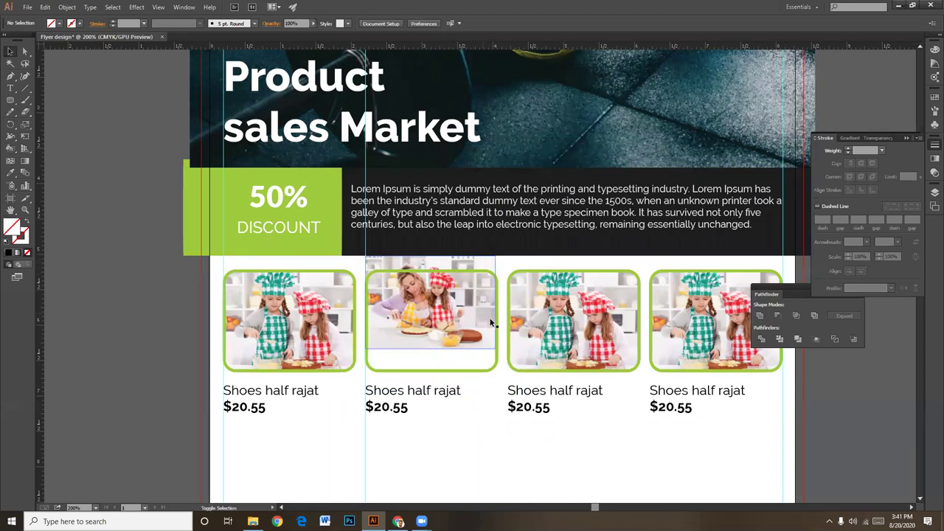
# - Try making a clipping mask with the rounded frame, dismissing the resulting error
pyautogui.click(491, 347)
pyautogui.rightClick(492, 352)
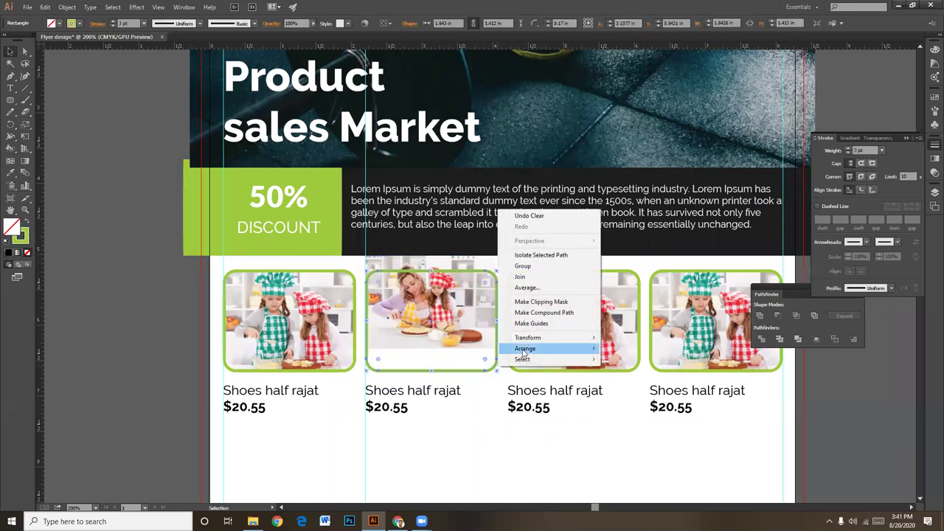
pyautogui.click(540, 301)
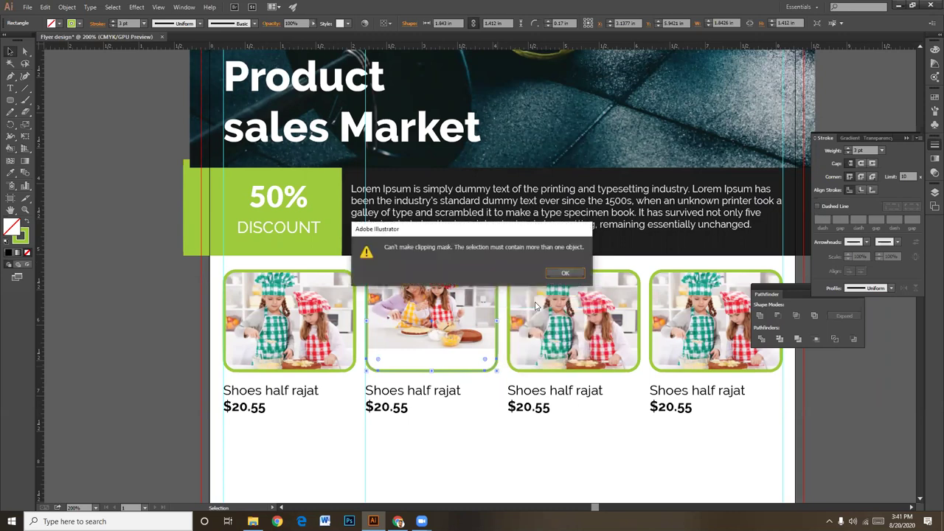
pyautogui.click(575, 275)
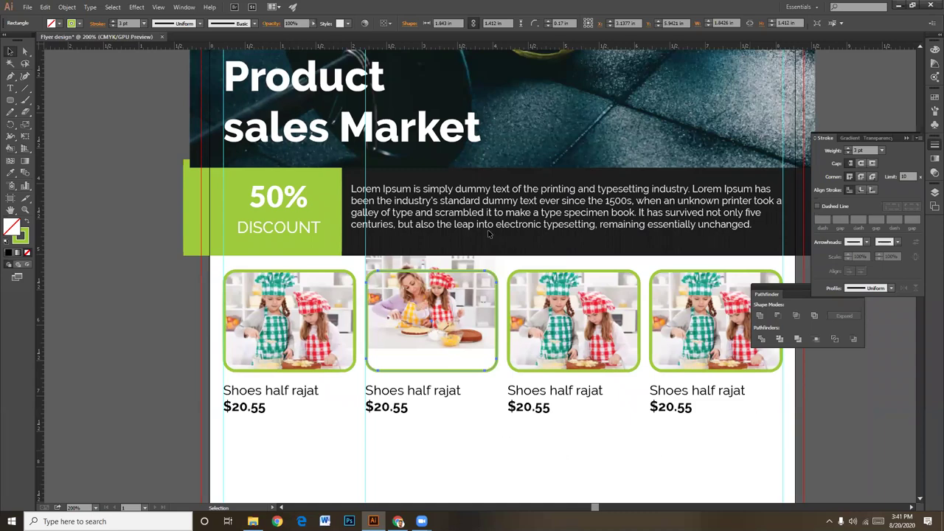
pyautogui.hotkey('ctrl', '+')
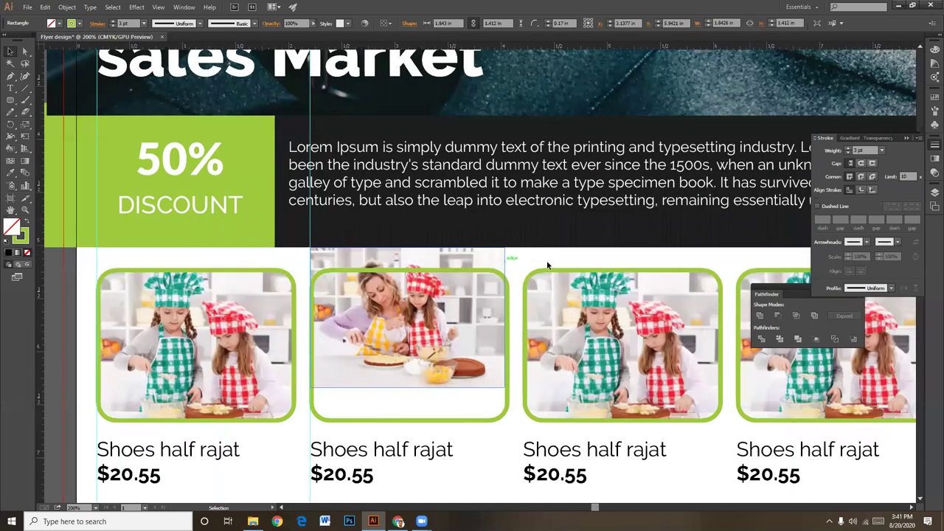
# - Clip the woman-and-girl photo inside the second card's rounded frame
pyautogui.hotkey('ctrl', '+')
pyautogui.doubleClick(547, 266)
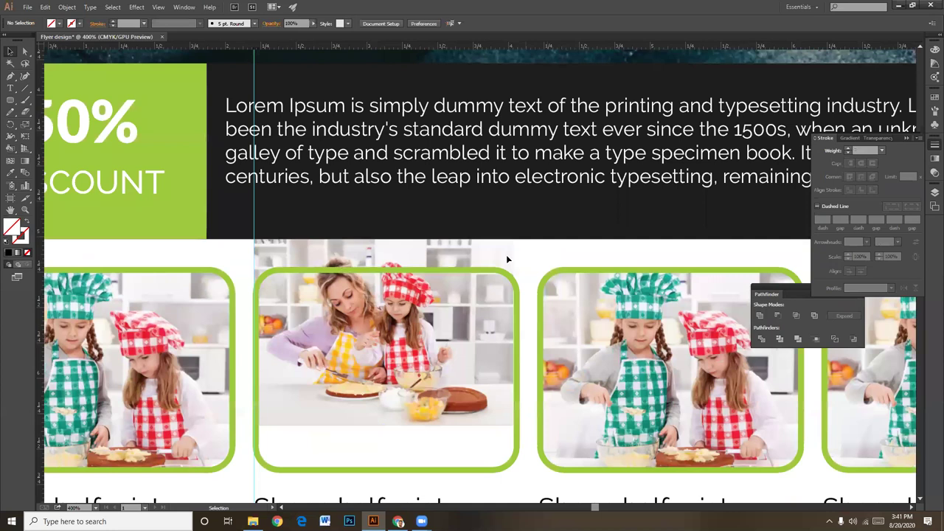
pyautogui.click(505, 254)
pyautogui.keyDown('shift'); pyautogui.click(518, 300); pyautogui.keyUp('shift')
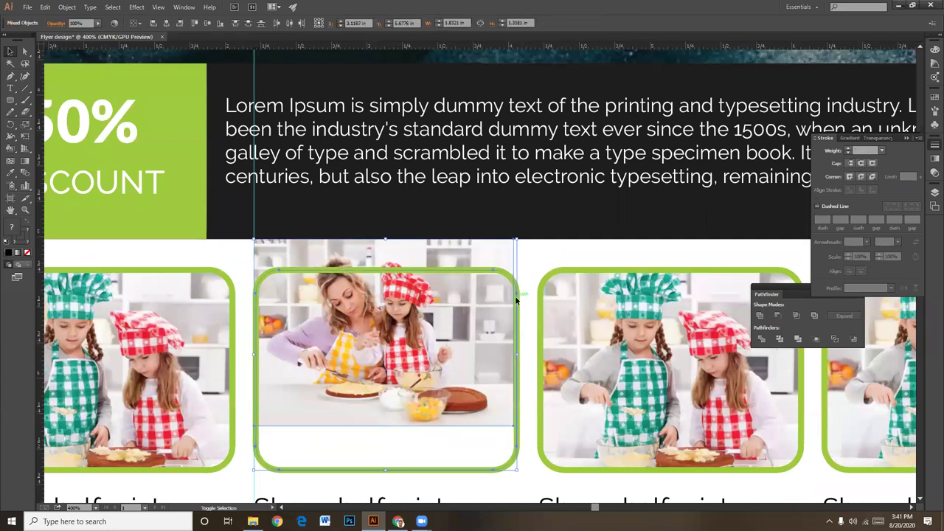
pyautogui.rightClick(464, 302)
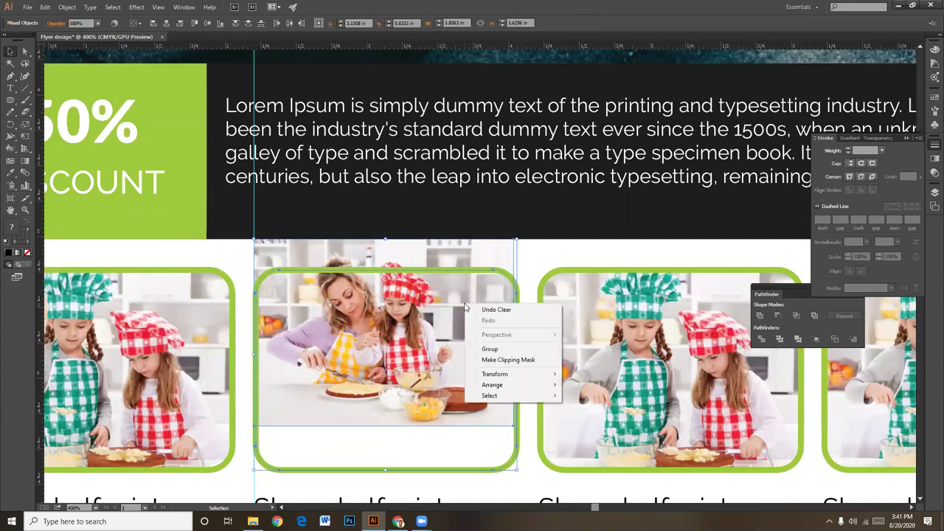
pyautogui.click(502, 360)
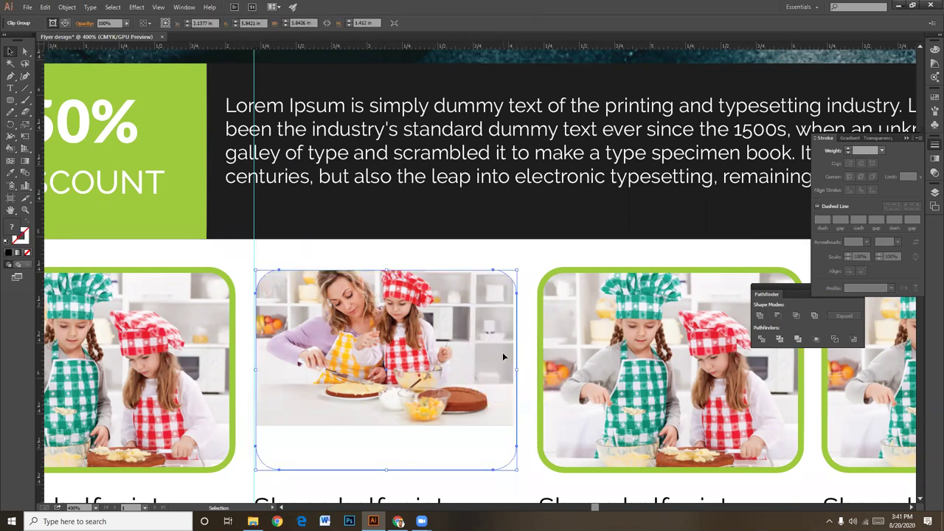
pyautogui.moveTo(448, 383); pyautogui.dragTo(472, 307)
# - Enlarge the clipped photo to fill the frame and nudge it right and down
pyautogui.click(26, 54)
pyautogui.click(506, 333)
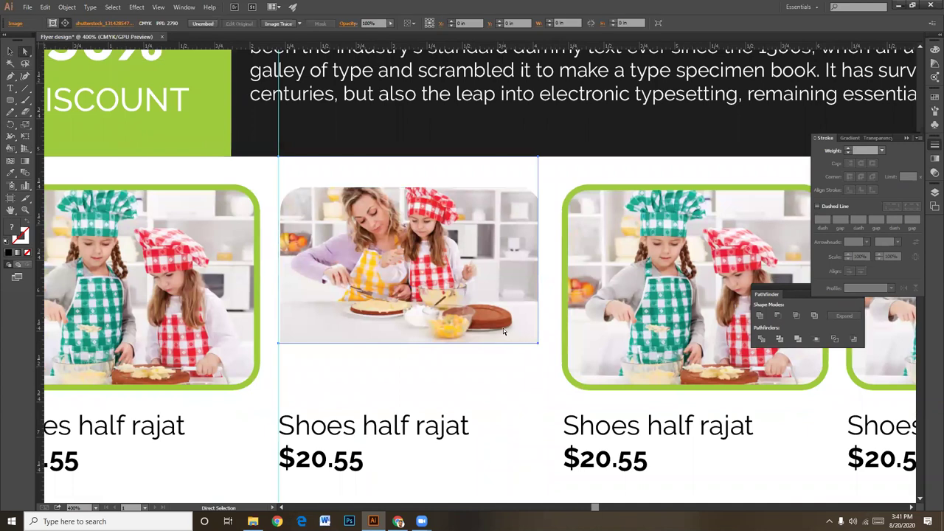
pyautogui.click(10, 52)
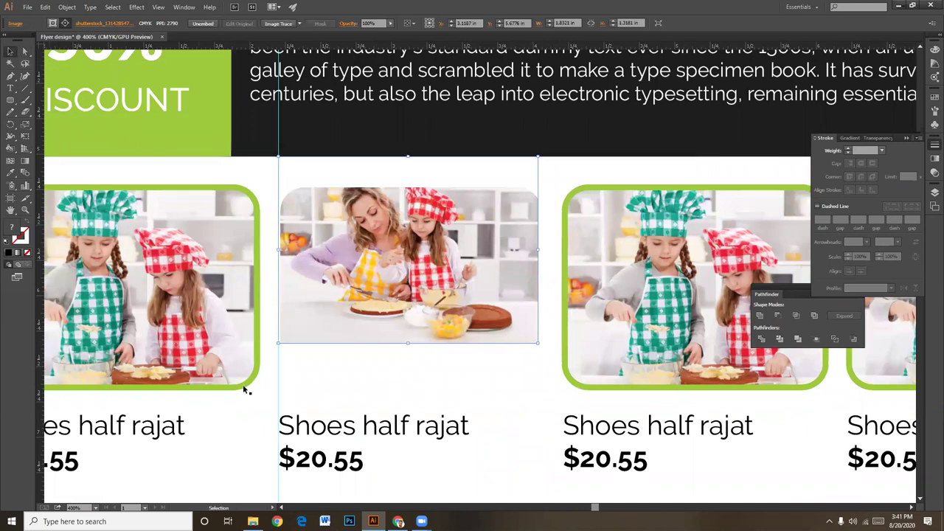
pyautogui.moveTo(278, 343); pyautogui.dragTo(182, 430)
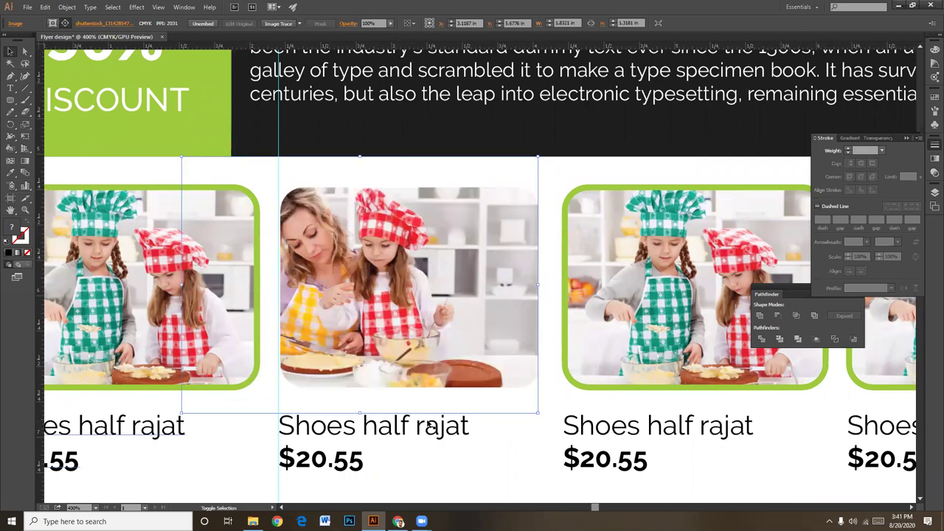
pyautogui.hscroll(1, 438, 426)
pyautogui.press('Right')
pyautogui.press('Right')
pyautogui.press('Right')
pyautogui.press('Right')
pyautogui.press('Right')
pyautogui.press('Right')
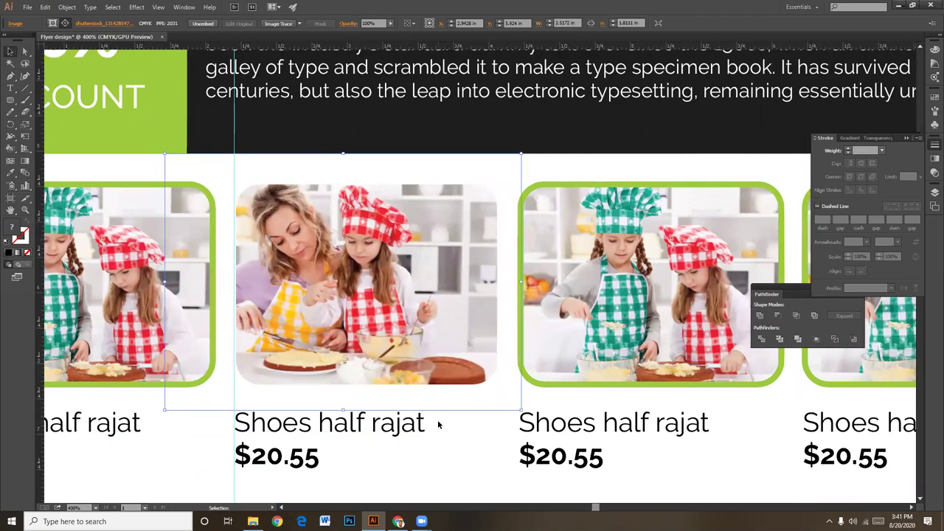
pyautogui.press('Right')
pyautogui.press('Right')
pyautogui.press('Right')
pyautogui.press('Down')
pyautogui.press('Down')
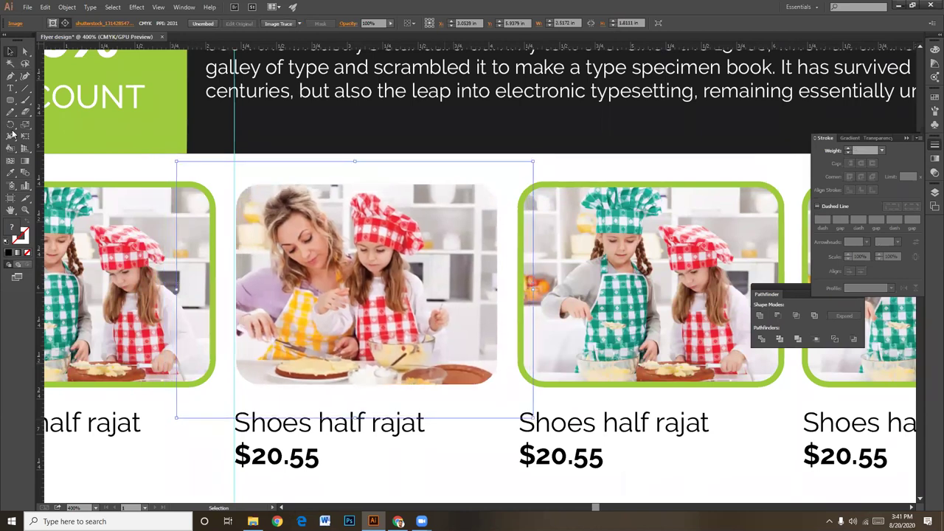
pyautogui.press('a')
# - Copy the lime-green rounded border from the right card onto the middle card with the Eyedropper
pyautogui.click(253, 190)
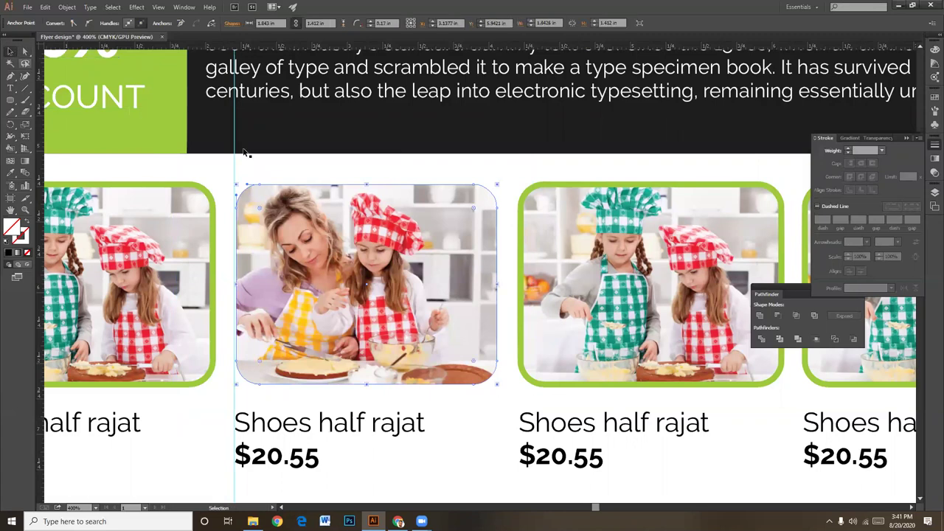
pyautogui.click(246, 152)
pyautogui.click(259, 190)
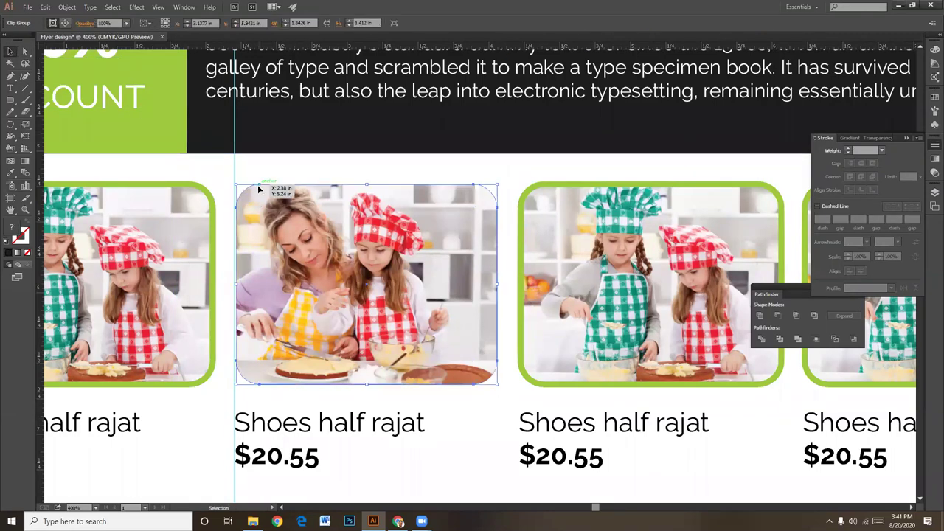
pyautogui.press('i')
pyautogui.click(531, 189)
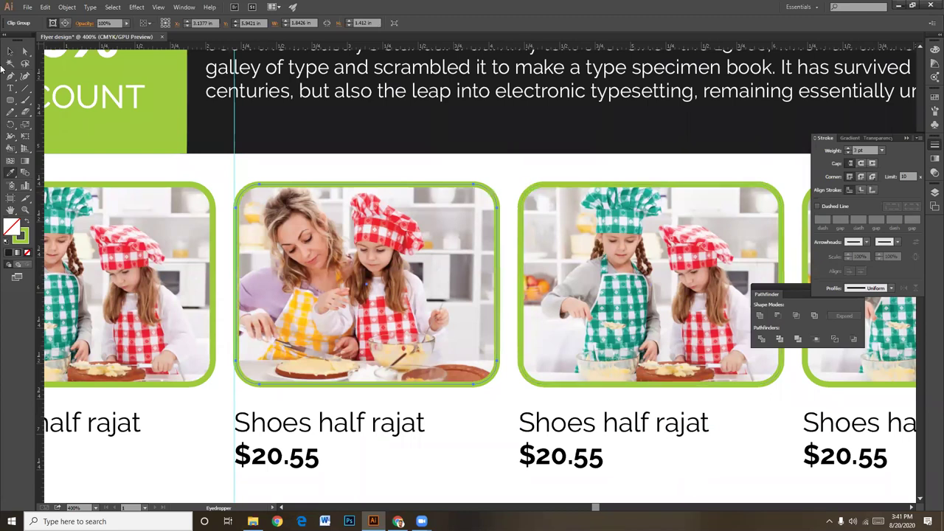
pyautogui.press('v')
pyautogui.click(518, 165)
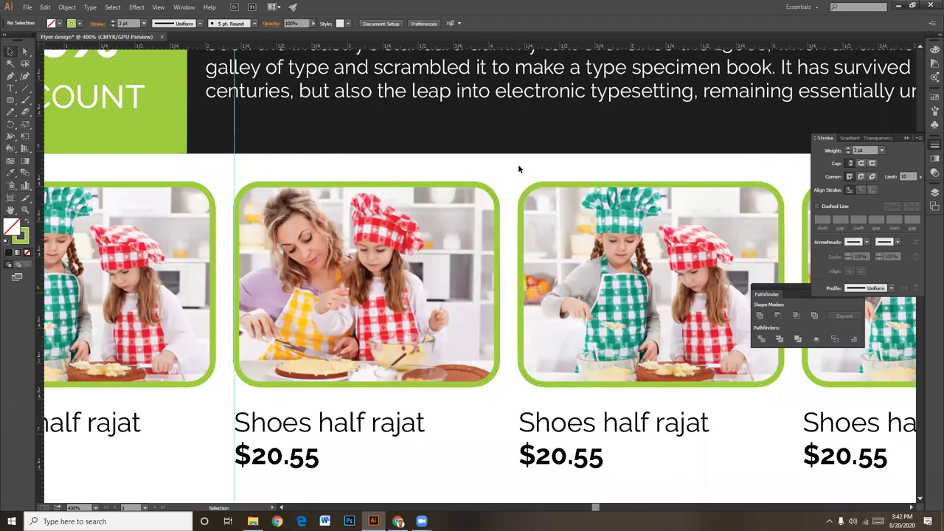
pyautogui.hotkey('ctrl', '-')
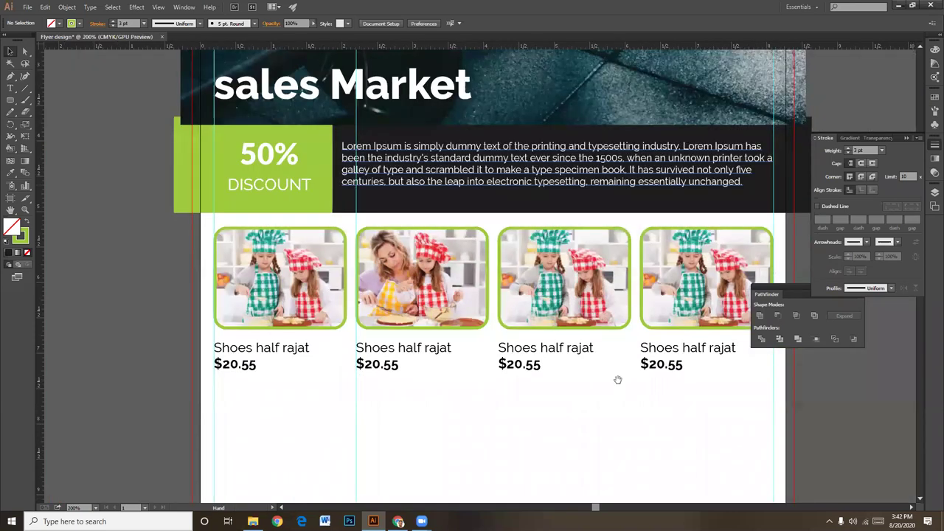
pyautogui.hotkey('ctrl', '-')
# - Duplicate the four-card product row straight down below the first, giving eight cards
pyautogui.moveTo(559, 317)
pyautogui.mouseDown()
pyautogui.moveTo(548, 326)
pyautogui.moveTo(680, 295)
pyautogui.moveTo(317, 231)
pyautogui.mouseUp()
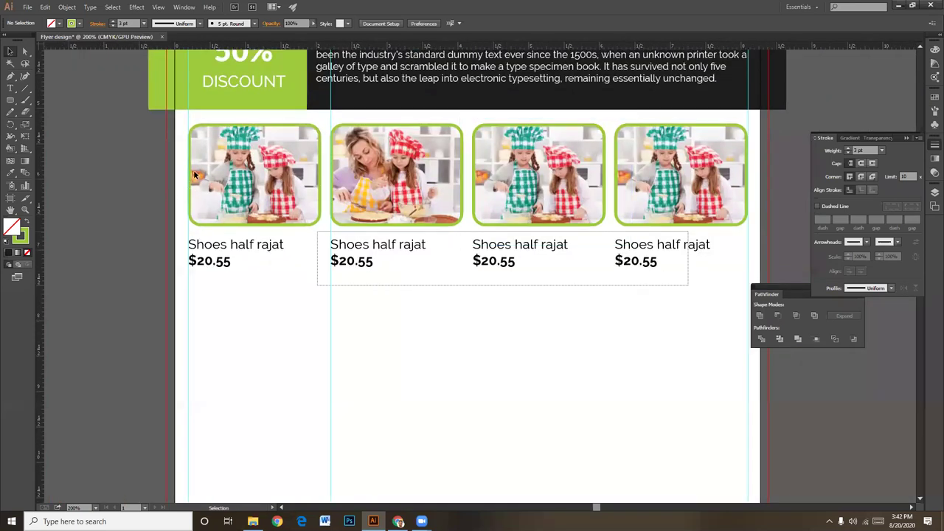
pyautogui.click(193, 174)
pyautogui.click(425, 335)
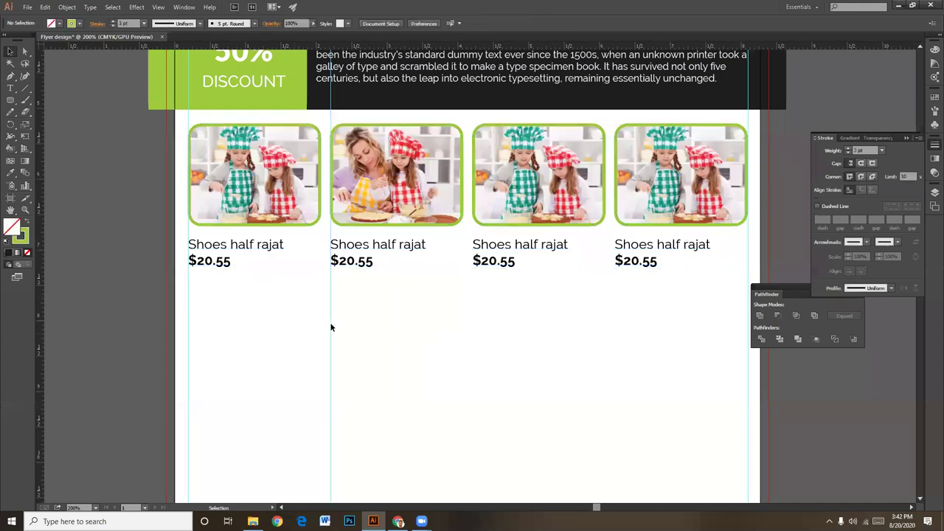
pyautogui.moveTo(702, 295); pyautogui.dragTo(259, 223)
pyautogui.moveTo(422, 334); pyautogui.dragTo(419, 283)
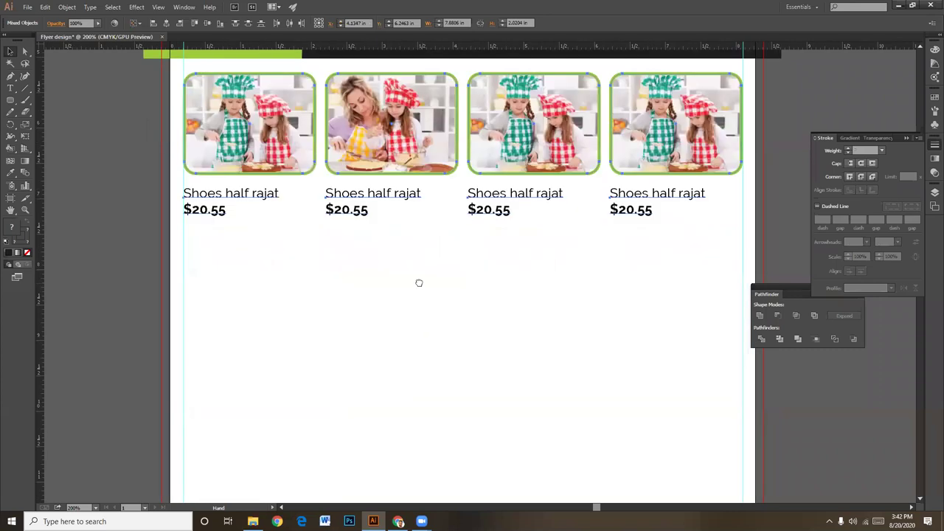
pyautogui.moveTo(376, 198); pyautogui.dragTo(377, 361)
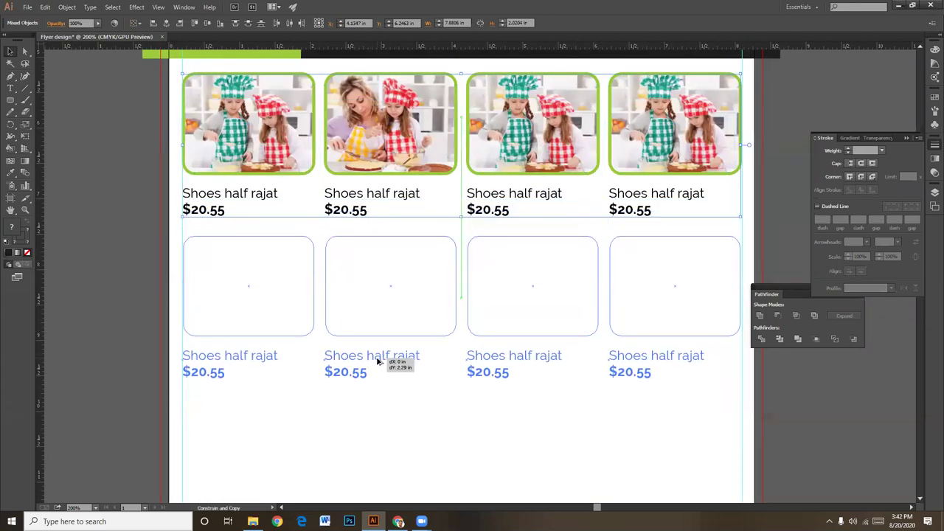
pyautogui.moveTo(377, 360); pyautogui.dragTo(378, 364)
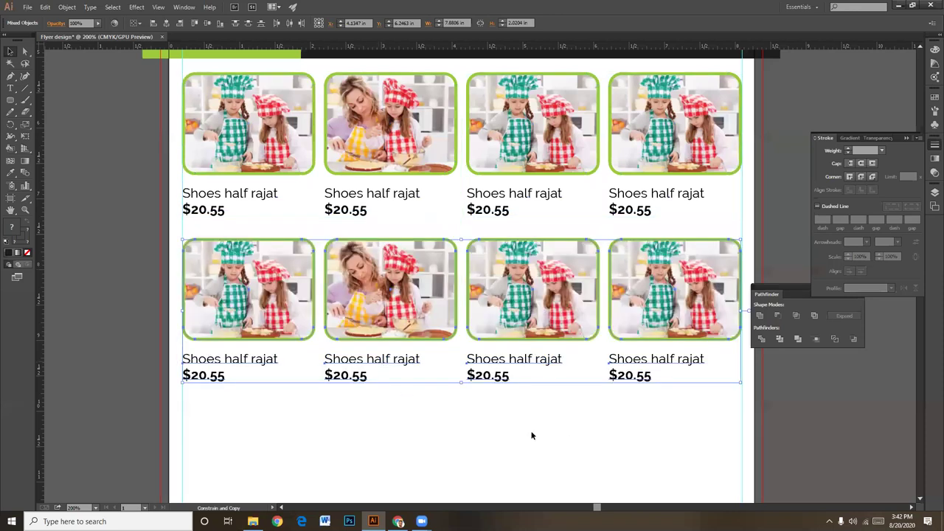
pyautogui.click(560, 436)
pyautogui.scroll(-5, 537, 268)
pyautogui.scroll(-1, 535, 310)
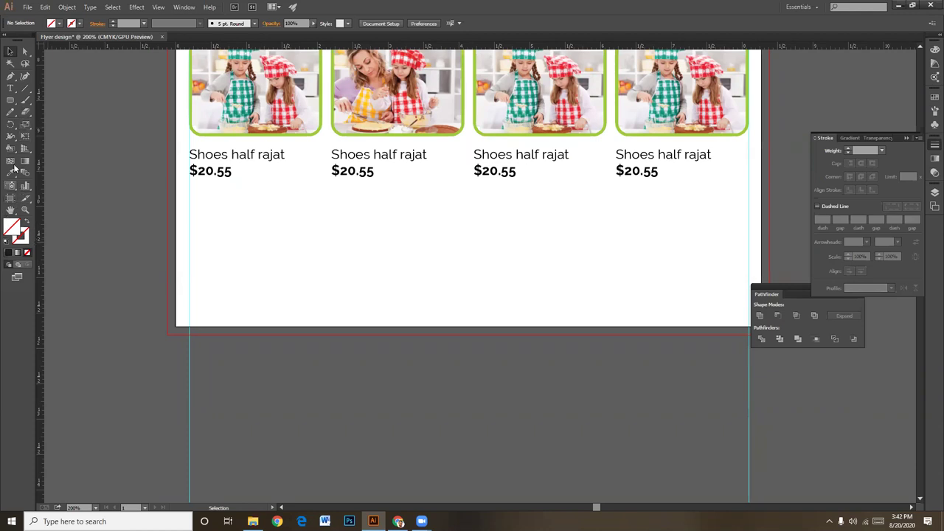
# - Draw a rectangle spanning the page bottom and fill it with light grey (K 12)
pyautogui.click(8, 103)
pyautogui.moveTo(8, 104); pyautogui.dragTo(34, 101)
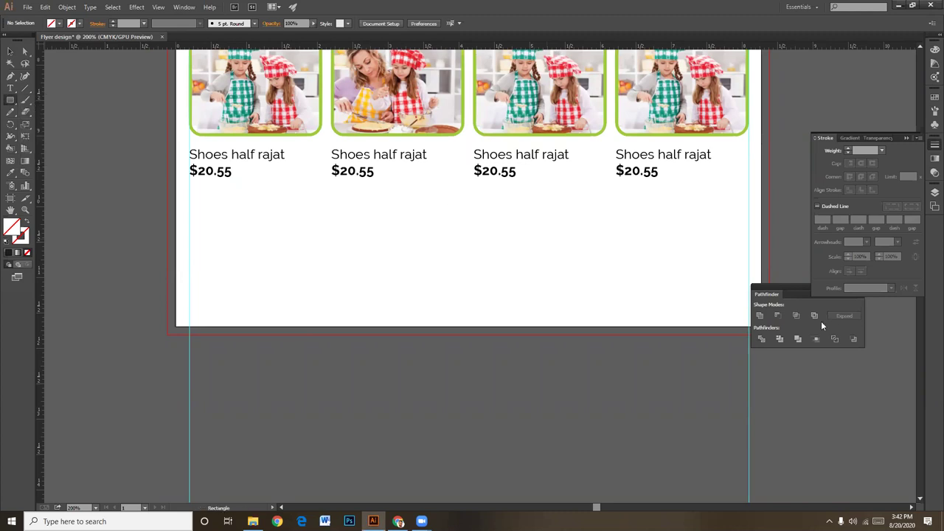
pyautogui.moveTo(772, 292); pyautogui.dragTo(870, 305)
pyautogui.moveTo(803, 349)
pyautogui.mouseDown()
pyautogui.moveTo(102, 233)
pyautogui.moveTo(118, 217)
pyautogui.mouseUp()
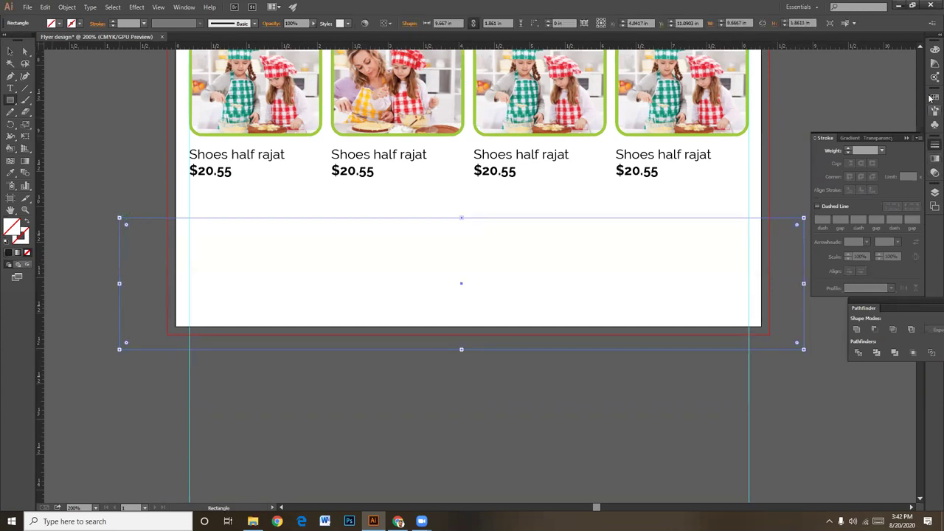
pyautogui.click(935, 49)
pyautogui.click(858, 94)
pyautogui.moveTo(860, 101); pyautogui.dragTo(848, 101)
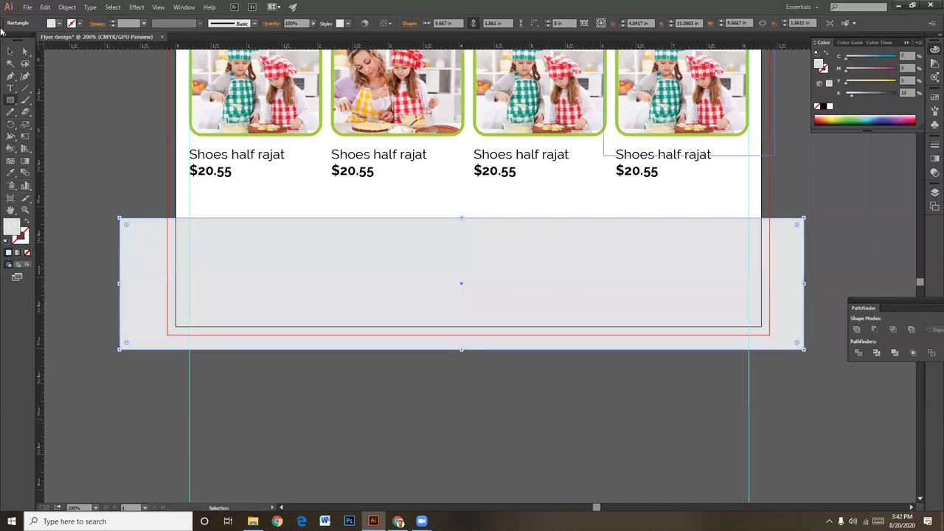
# - Move the second row of product cards lower and lower the grey band's top edge
pyautogui.click(9, 50)
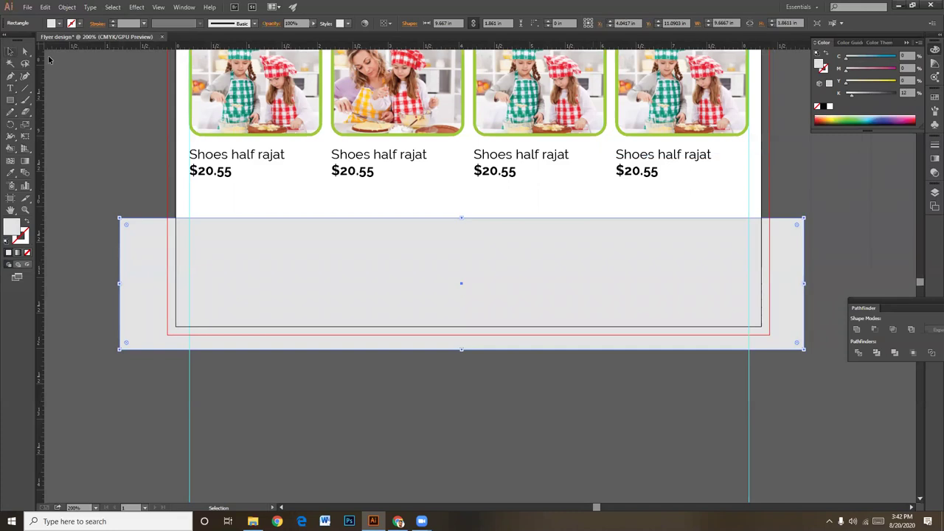
pyautogui.click(796, 194)
pyautogui.moveTo(701, 354)
pyautogui.mouseDown()
pyautogui.moveTo(612, 335)
pyautogui.moveTo(628, 259)
pyautogui.mouseUp()
pyautogui.moveTo(643, 364); pyautogui.dragTo(653, 285)
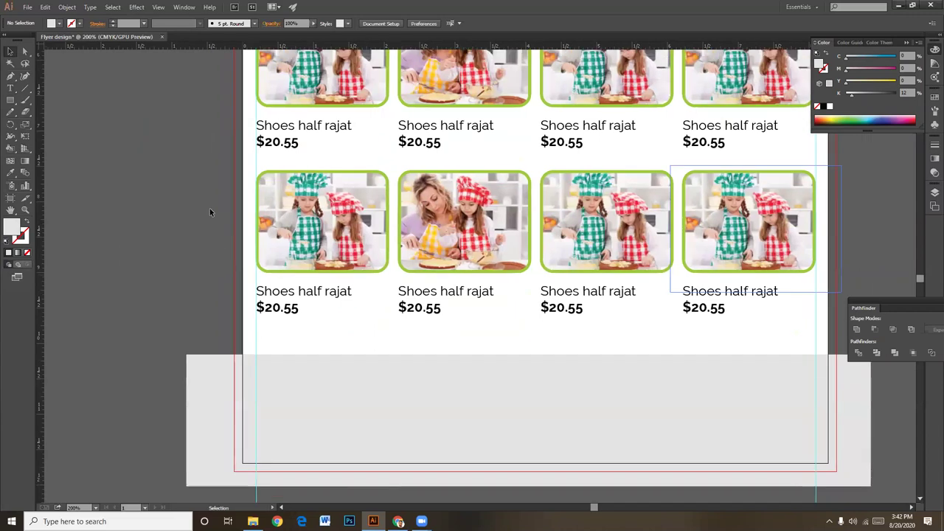
pyautogui.moveTo(265, 158); pyautogui.dragTo(769, 320)
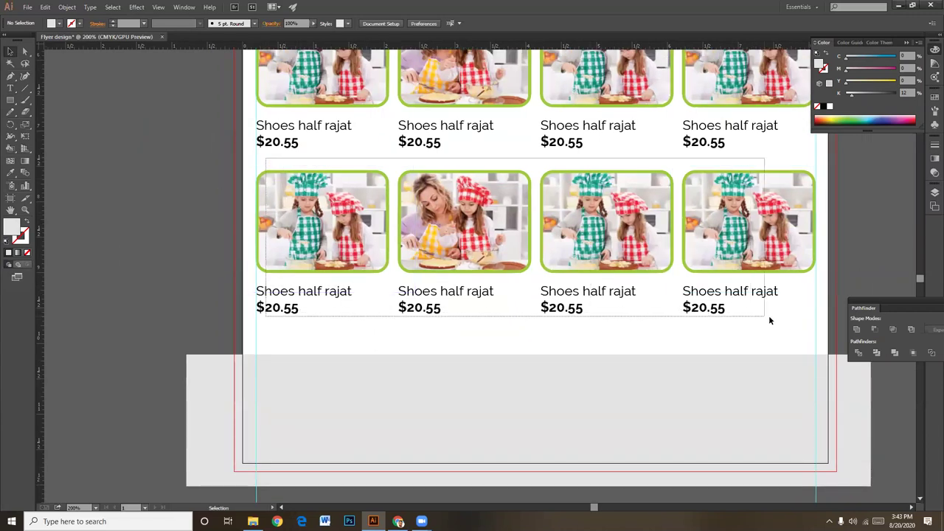
pyautogui.moveTo(725, 354); pyautogui.dragTo(732, 299)
pyautogui.moveTo(734, 196); pyautogui.dragTo(732, 213)
pyautogui.moveTo(588, 337); pyautogui.dragTo(588, 299)
pyautogui.click(588, 299)
pyautogui.moveTo(552, 242); pyautogui.dragTo(550, 258)
# - Scroll through the flyer to review the grey footer band below the product rows
pyautogui.scroll(-2, 554, 297)
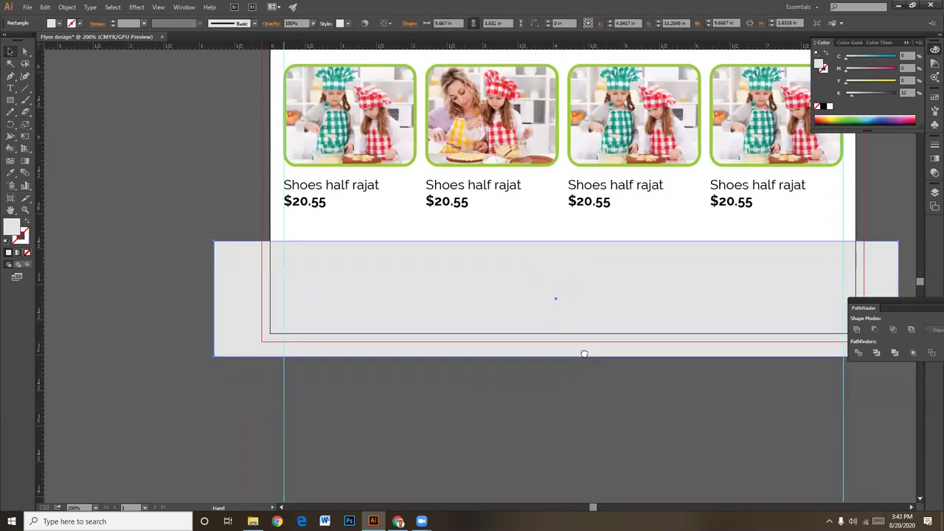
pyautogui.click(564, 364)
pyautogui.scroll(5, 480, 354)
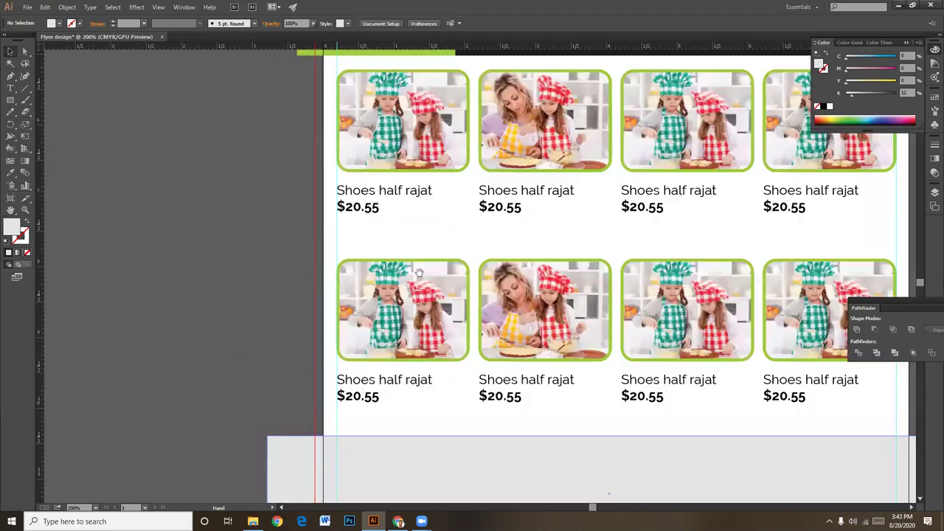
pyautogui.scroll(3, 395, 295)
pyautogui.scroll(8, 385, 326)
pyautogui.scroll(2, 386, 266)
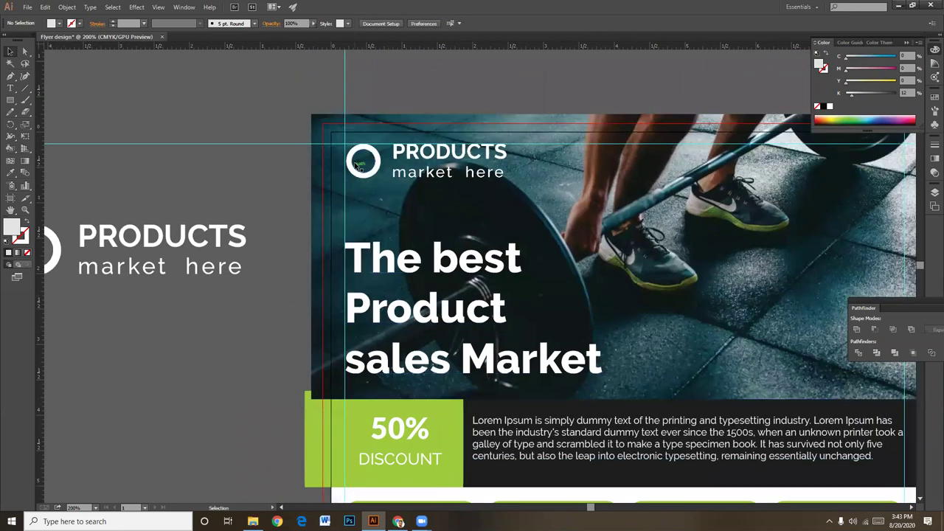
pyautogui.scroll(-2, 385, 210)
pyautogui.scroll(-9, 413, 251)
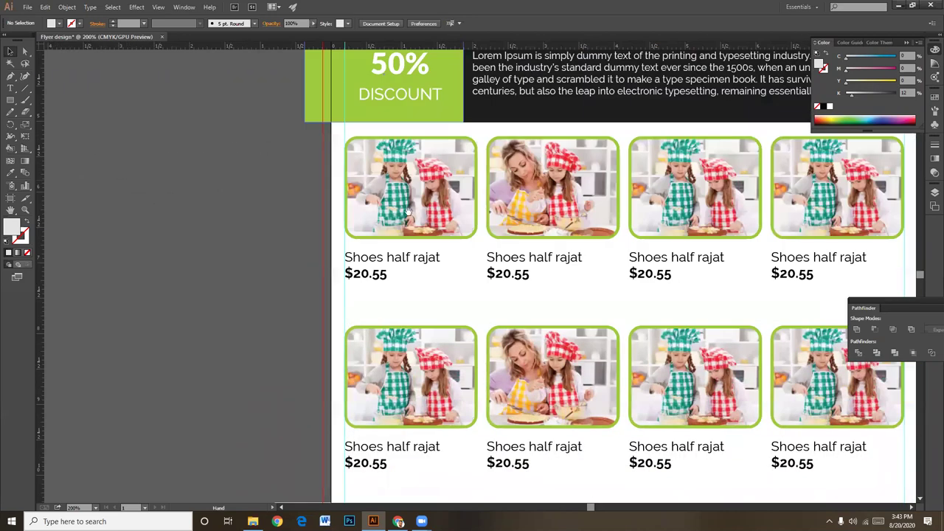
pyautogui.scroll(-4, 443, 295)
pyautogui.scroll(-3, 465, 337)
pyautogui.scroll(-1, 465, 337)
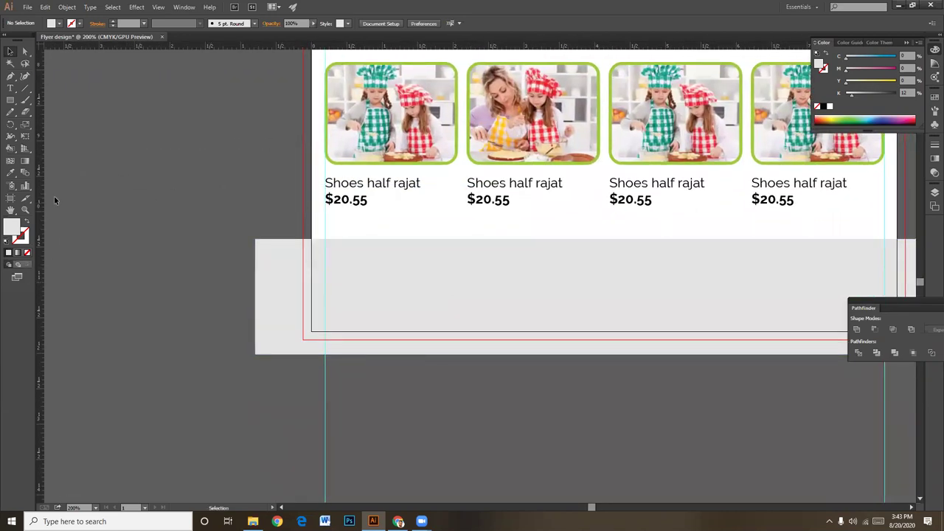
pyautogui.click(10, 103)
pyautogui.scroll(-1, 390, 317)
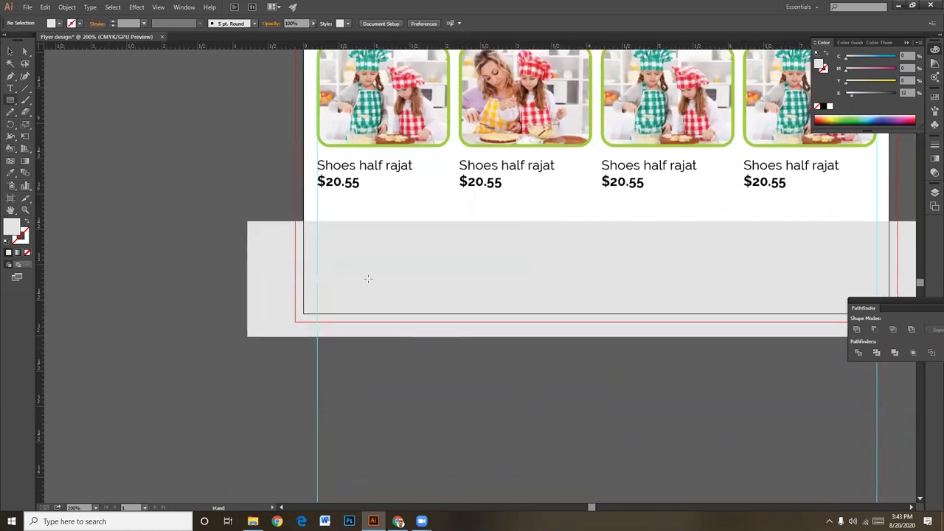
pyautogui.click(11, 89)
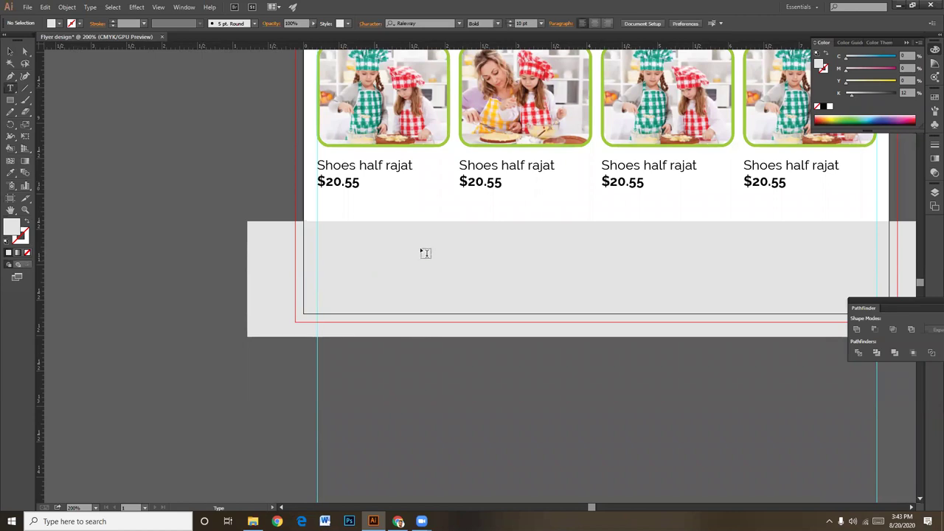
# - Type the postal address line and a phone number line onto the grey footer
pyautogui.click(340, 250)
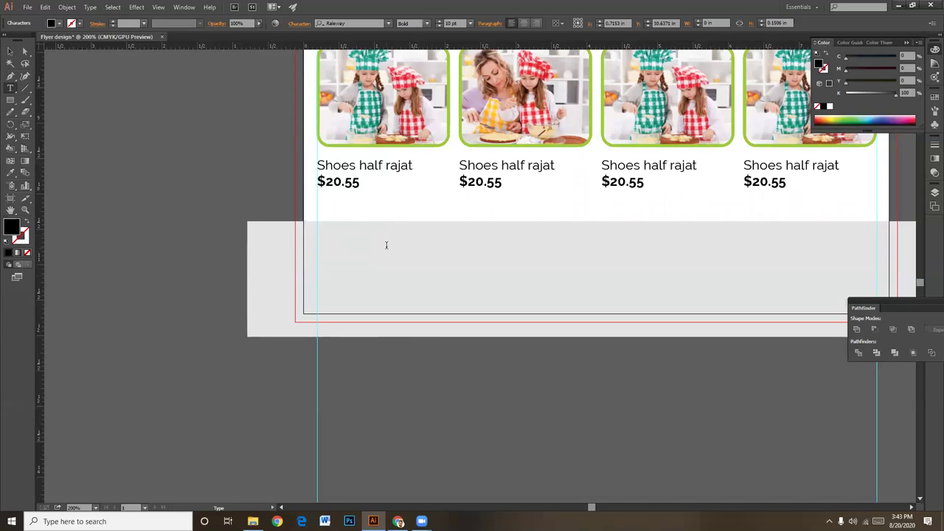
pyautogui.write('A: ')
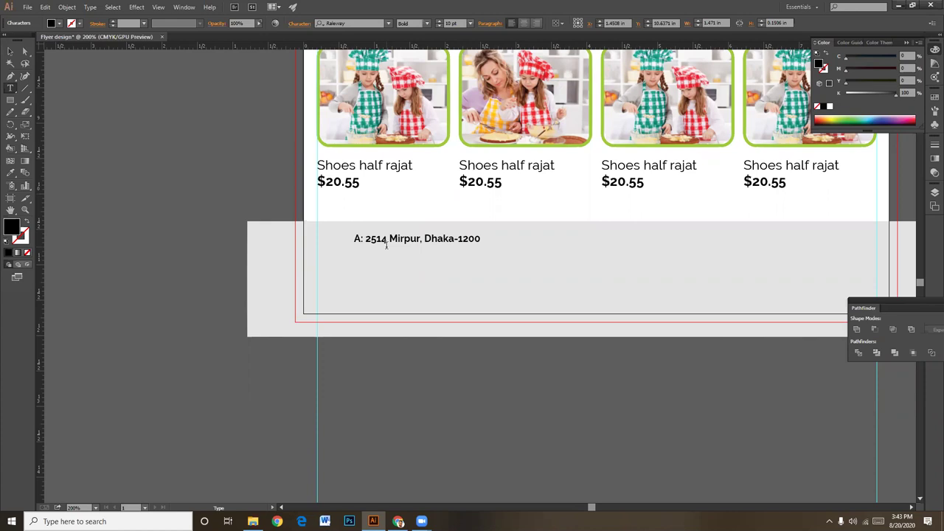
pyautogui.write('p.')
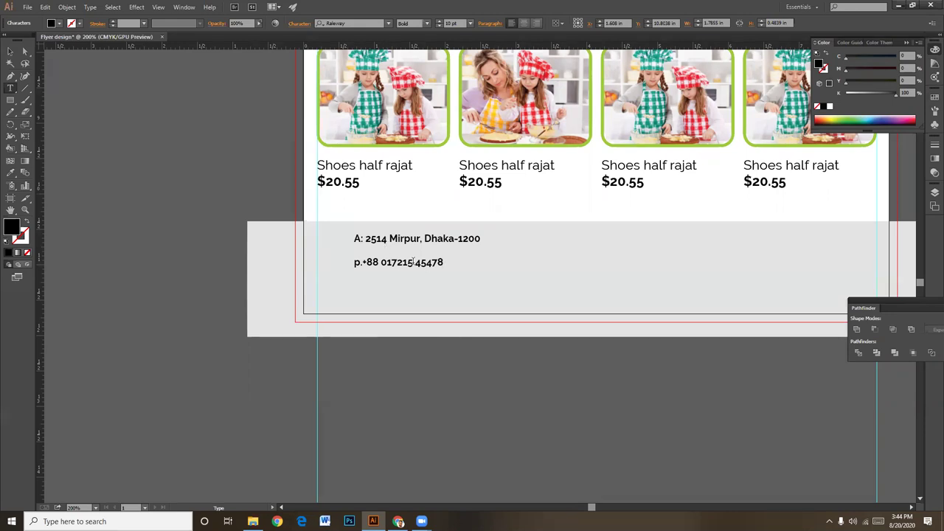
pyautogui.click(411, 263)
# - Correct the phone number's digits and add the fax number after it
pyautogui.press('BackSpace')
pyautogui.write('45')
pyautogui.click(447, 262)
pyautogui.press('BackSpace')
pyautogui.click(427, 263)
pyautogui.click(449, 263)
pyautogui.press('Return')
pyautogui.write(':')
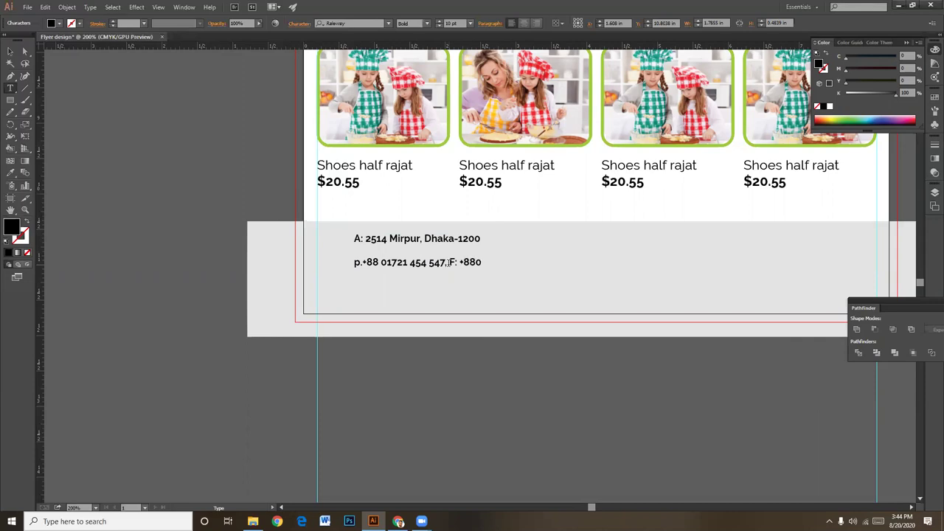
# - Add an 'E:' e-mail line and a 'W:' website line below the phone line
pyautogui.press('Return')
pyautogui.write('E')
pyautogui.write(':')
pyautogui.write(' youremial')
pyautogui.press('BackSpace')
pyautogui.press('BackSpace')
pyautogui.press('BackSpace')
pyautogui.write('mail')
pyautogui.write('om')
pyautogui.press('BackSpace')
pyautogui.press('BackSpace')
pyautogui.press('BackSpace')
pyautogui.press('BackSpace')
pyautogui.write('W')
pyautogui.press('BackSpace')
pyautogui.write('@gmail.')
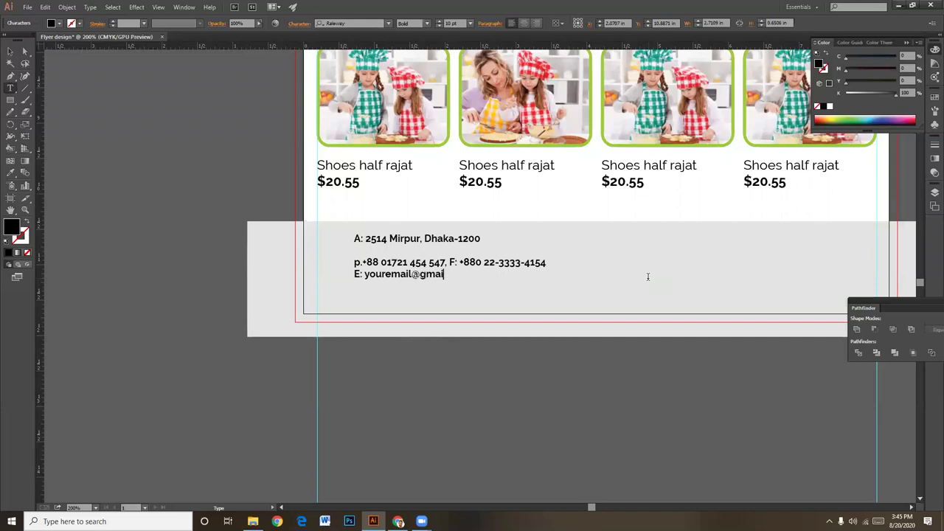
pyautogui.write('com')
pyautogui.press('Return')
pyautogui.write('W: ')
pyautogui.write('yourwebsite.')
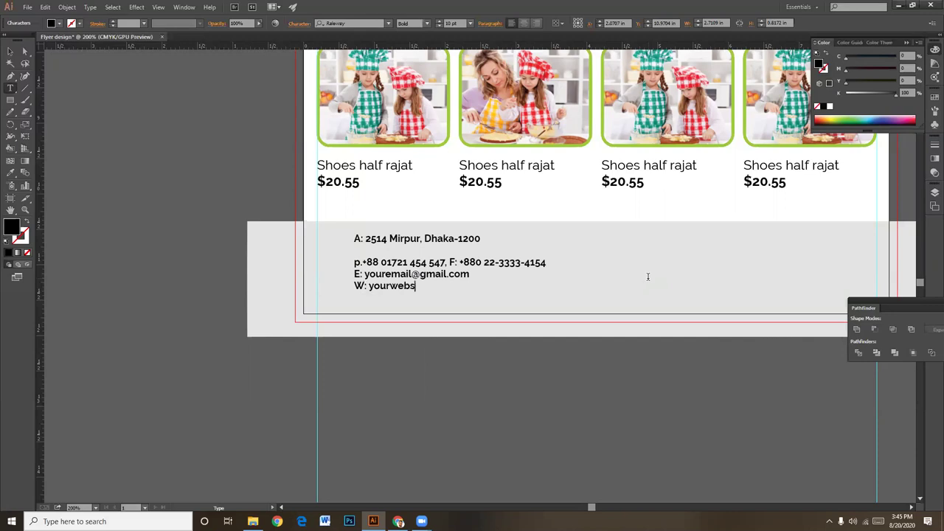
pyautogui.write('com')
pyautogui.scroll(1, 648, 277)
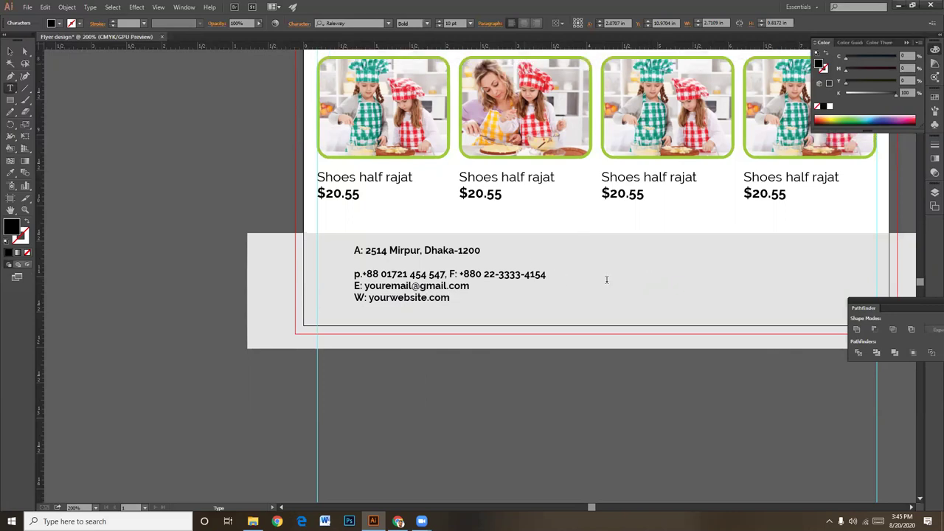
# - Replace the lowercase 'p' starting the phone line with the label 'P:'
pyautogui.moveTo(362, 274); pyautogui.dragTo(354, 273)
pyautogui.write('p')
pyautogui.press('BackSpace')
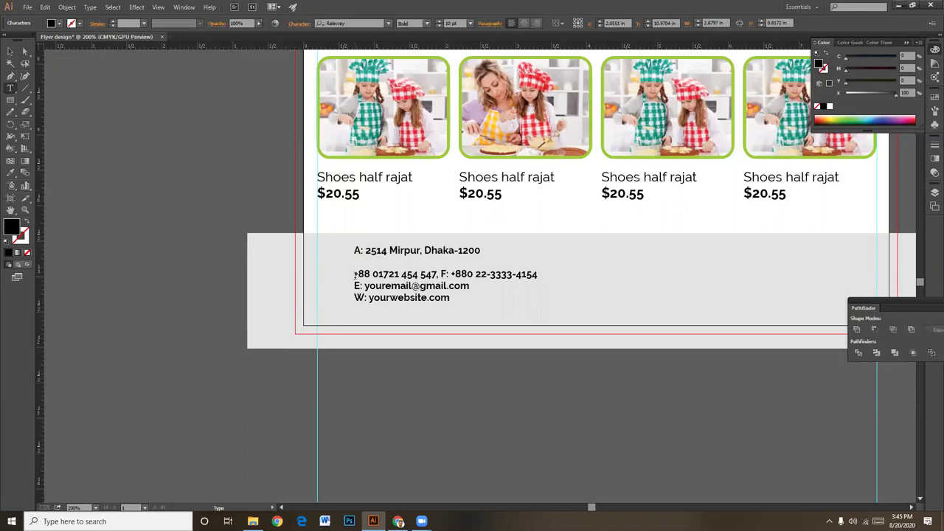
pyautogui.write('P')
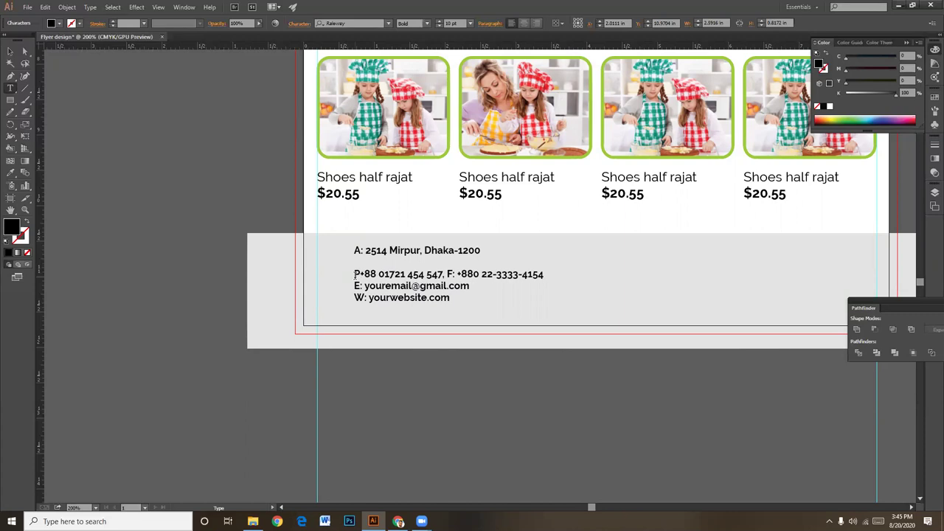
pyautogui.write(':')
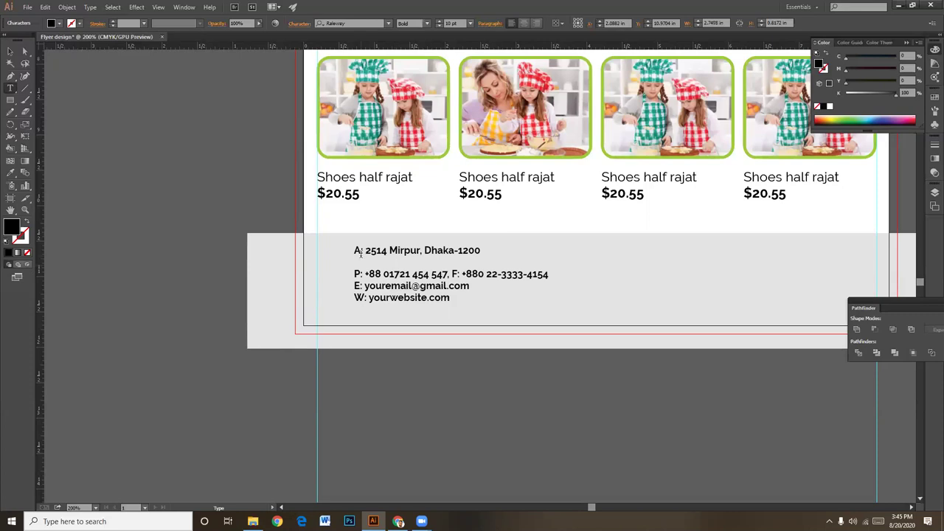
# - Set the fax number in Lato Regular
pyautogui.moveTo(364, 273); pyautogui.dragTo(544, 273)
pyautogui.click(488, 273)
pyautogui.moveTo(462, 274); pyautogui.dragTo(555, 275)
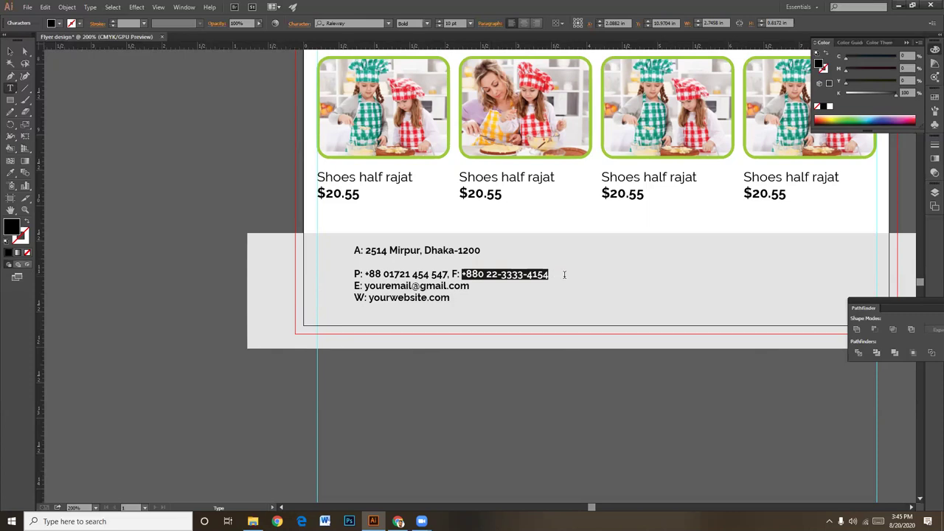
pyautogui.click(357, 24)
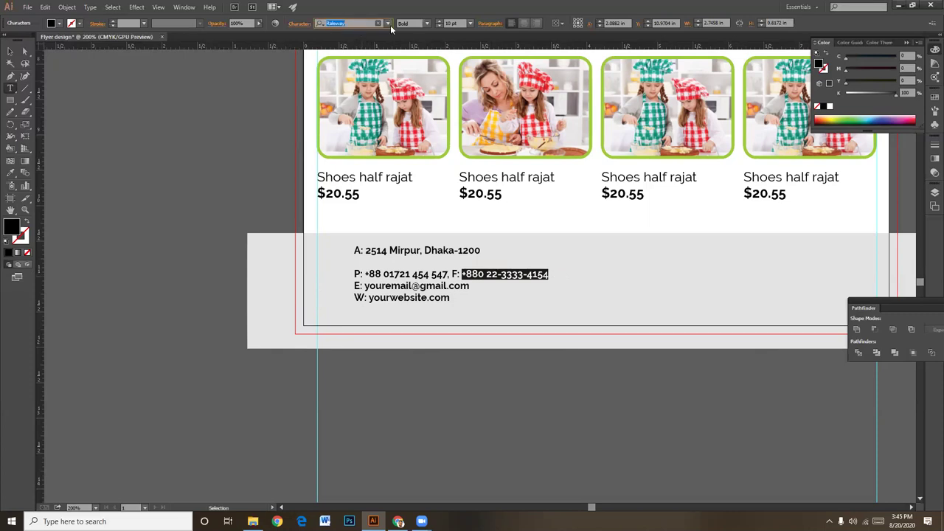
pyautogui.write('lato')
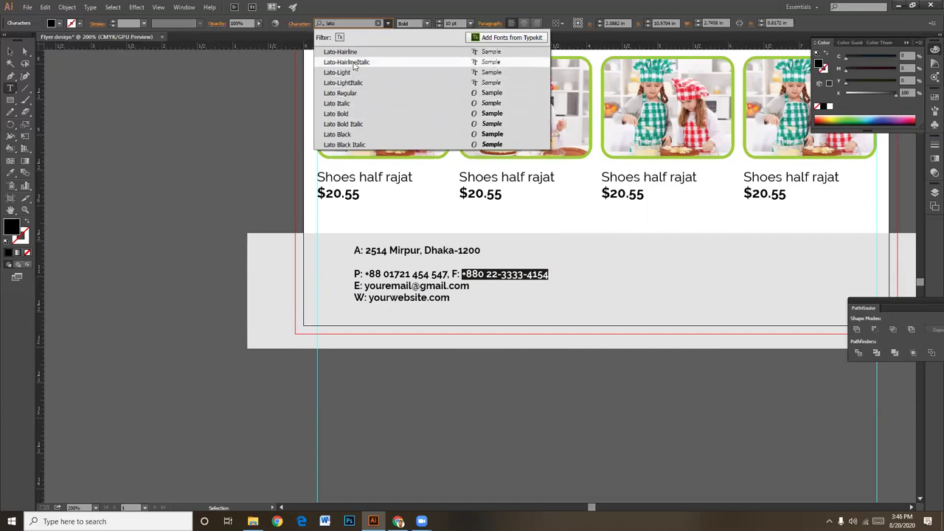
pyautogui.click(340, 93)
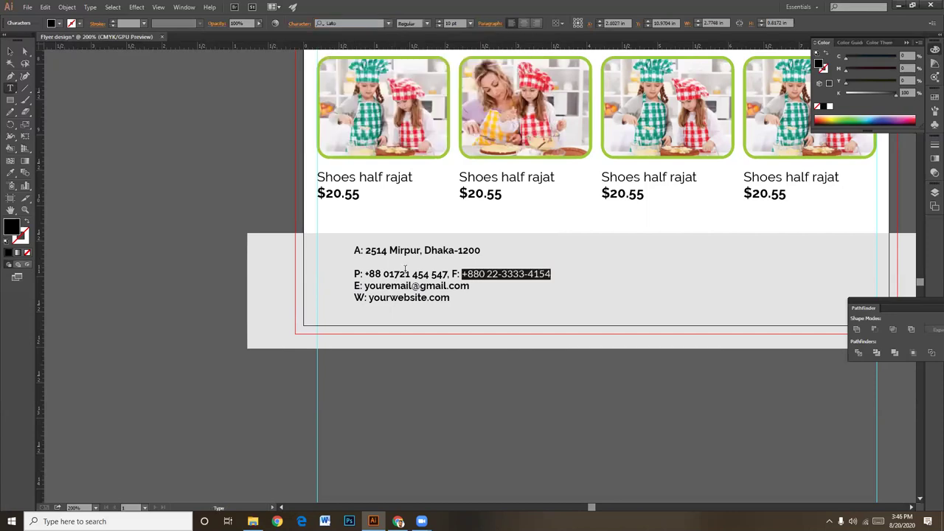
pyautogui.click(419, 273)
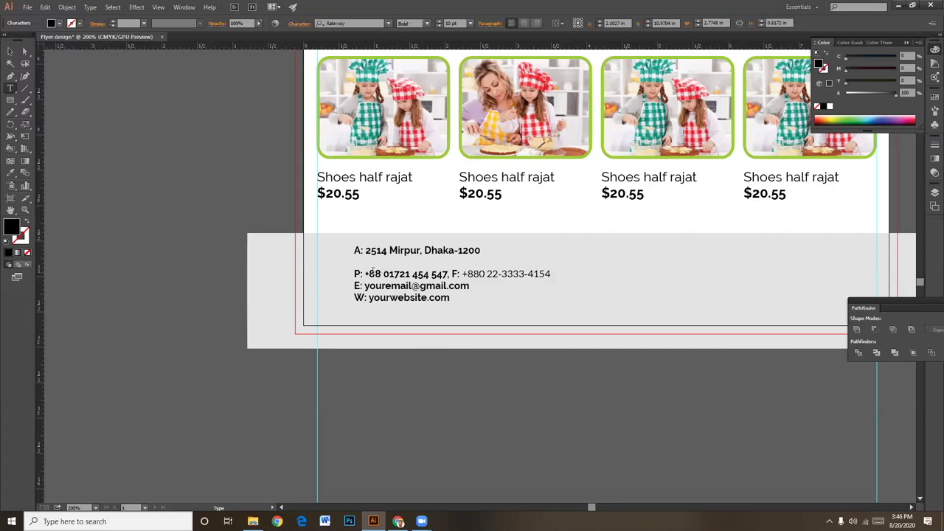
# - Set the phone number in Lato Regular and delete the blank line above it
pyautogui.moveTo(365, 274); pyautogui.dragTo(449, 274)
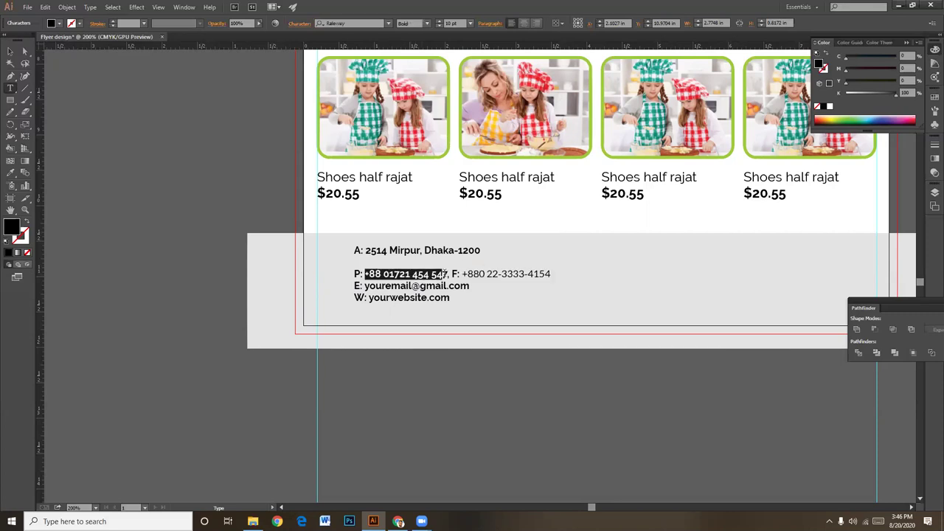
pyautogui.click(341, 20)
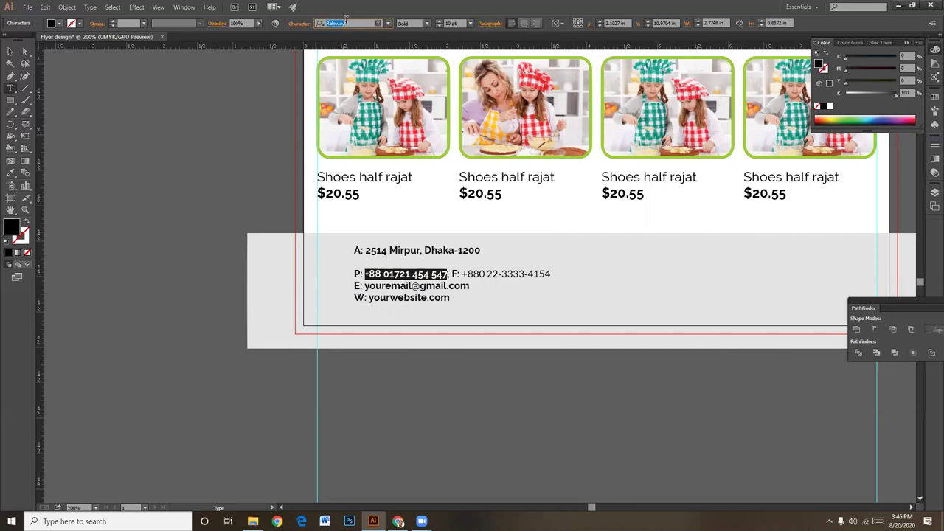
pyautogui.write('lato')
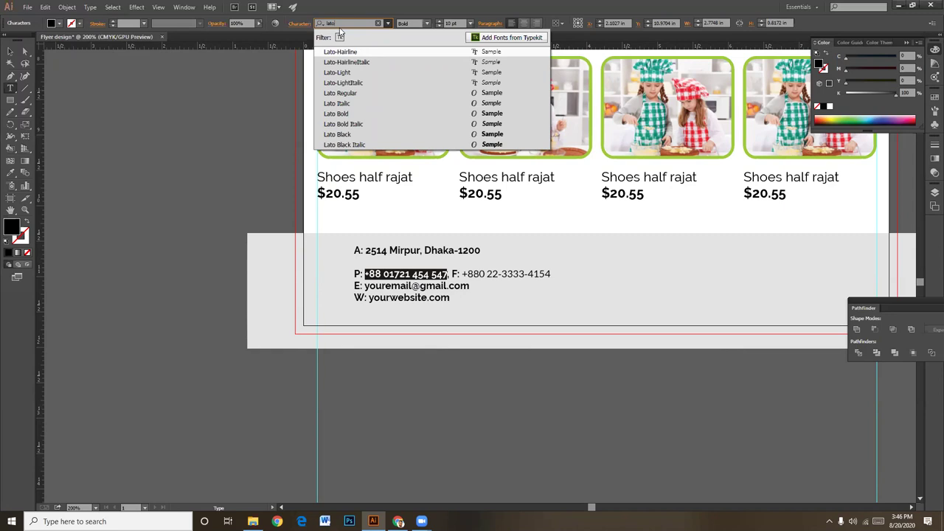
pyautogui.click(350, 94)
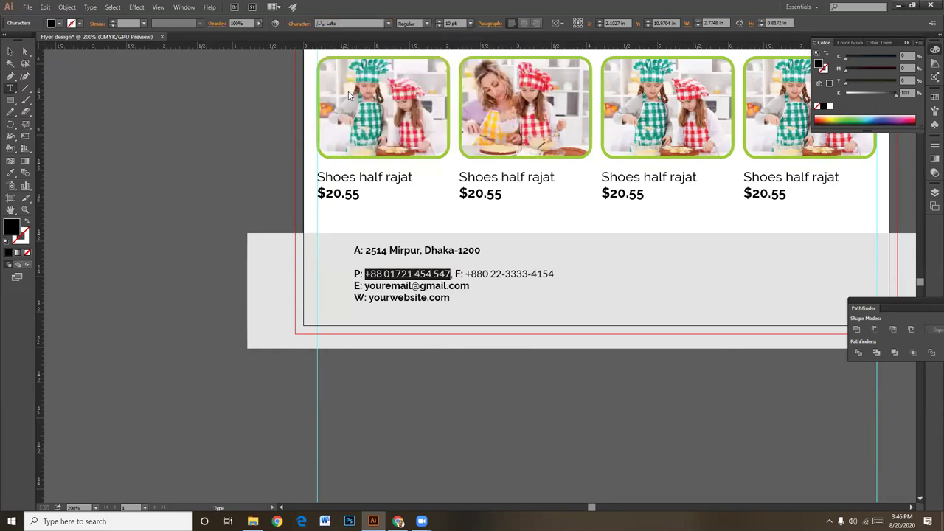
pyautogui.click(366, 272)
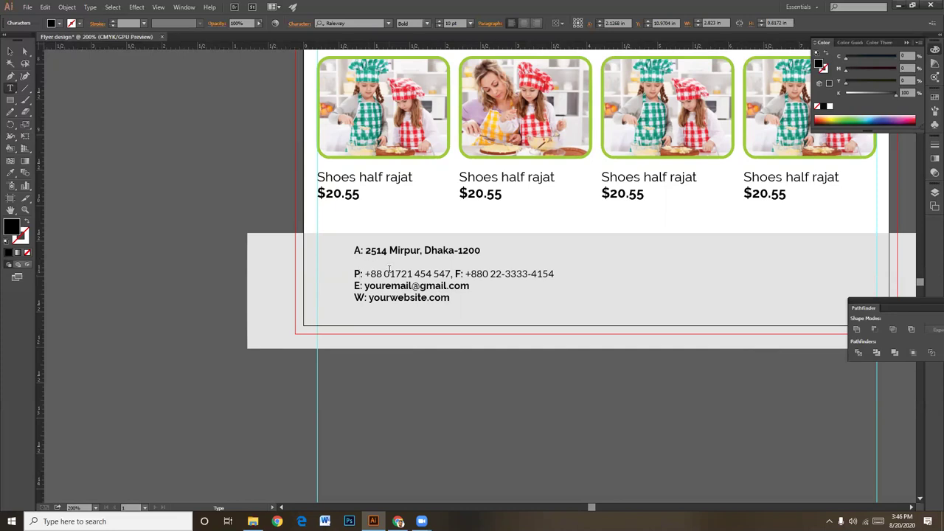
pyautogui.press('BackSpace')
pyautogui.moveTo(451, 286); pyautogui.dragTo(356, 246)
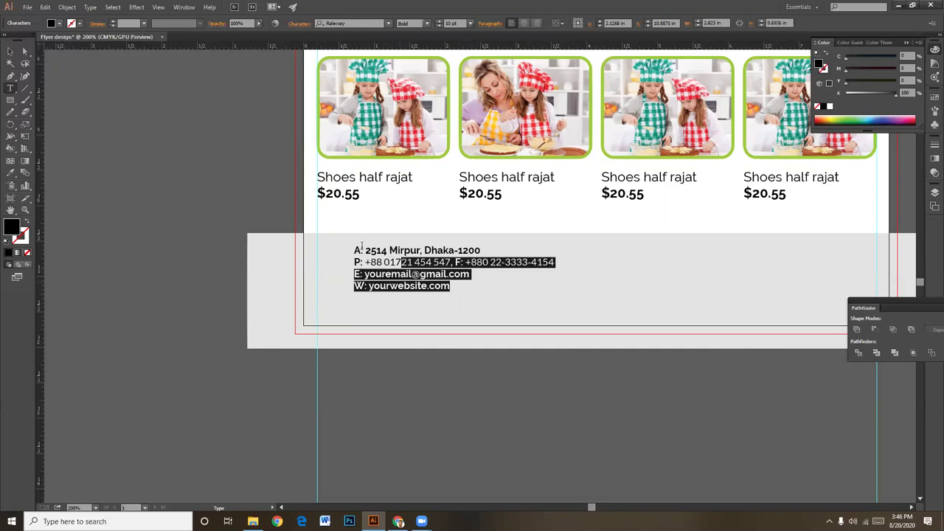
# - Raise the contact lines' leading to 18 pt and shift the block left to align with the cards
pyautogui.click(301, 24)
pyautogui.click(272, 82)
pyautogui.click(272, 83)
pyautogui.click(272, 82)
pyautogui.click(272, 82)
pyautogui.click(272, 83)
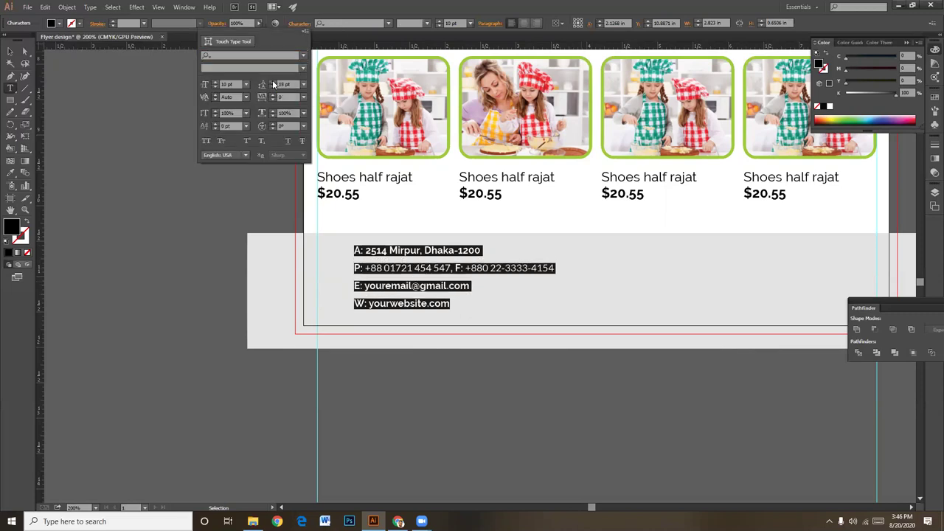
pyautogui.click(13, 55)
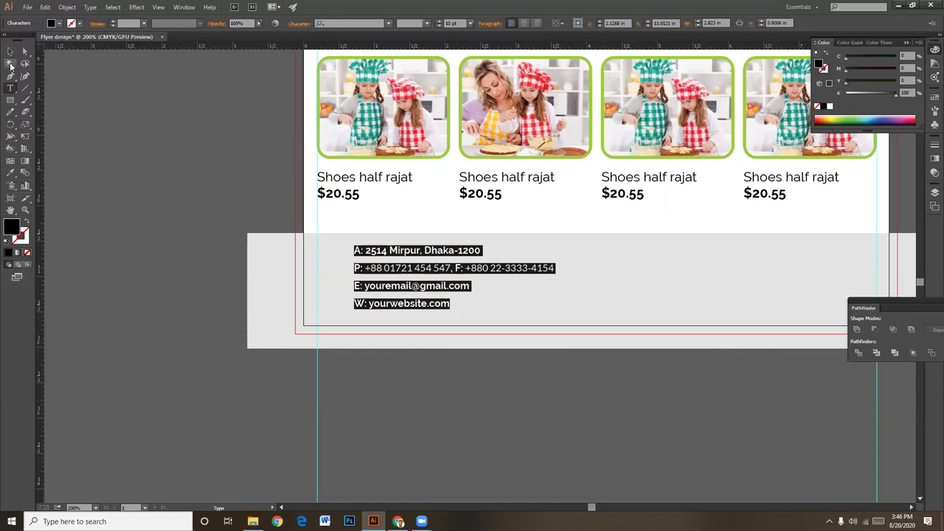
pyautogui.click(14, 55)
pyautogui.moveTo(352, 255); pyautogui.dragTo(342, 258)
# - Set the address, e-mail and website lines to Regular weight
pyautogui.doubleClick(374, 254)
pyautogui.tripleClick(376, 252)
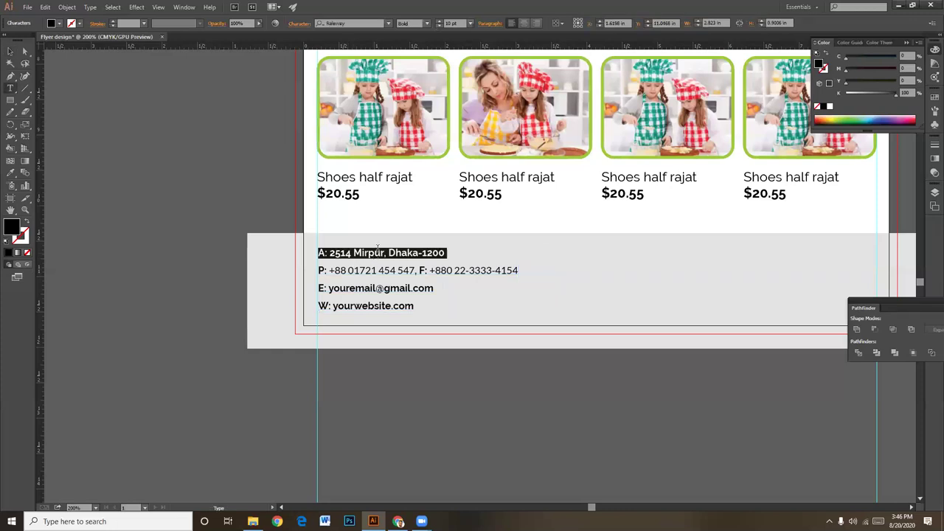
pyautogui.click(426, 23)
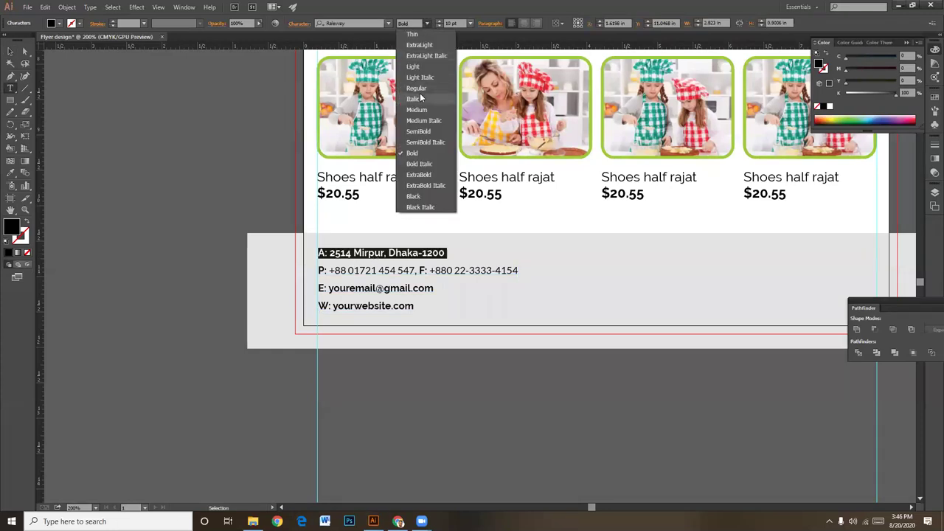
pyautogui.click(420, 92)
pyautogui.click(394, 296)
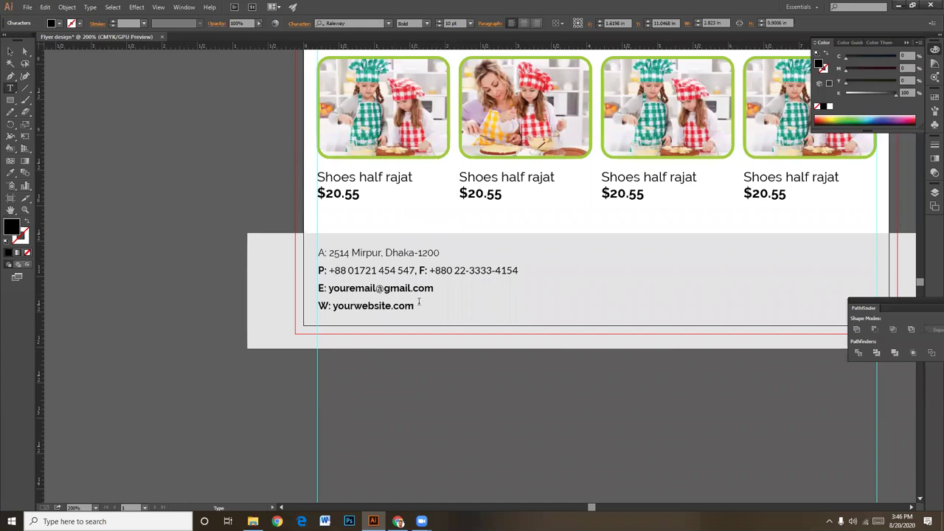
pyautogui.moveTo(414, 305); pyautogui.dragTo(311, 289)
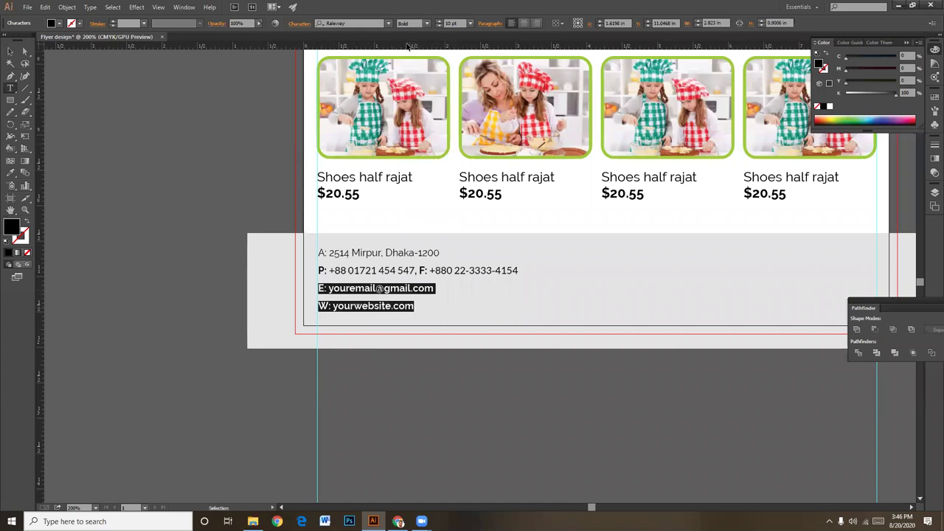
pyautogui.click(427, 23)
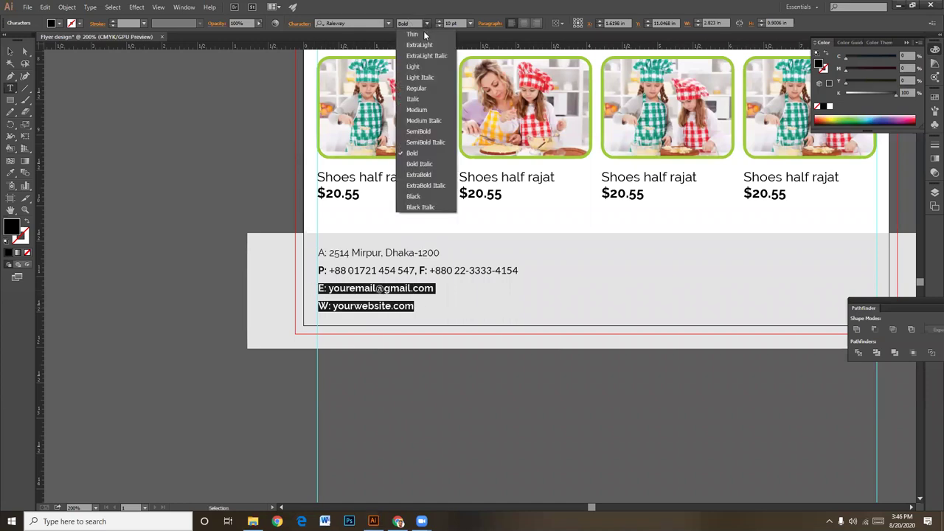
pyautogui.click(419, 90)
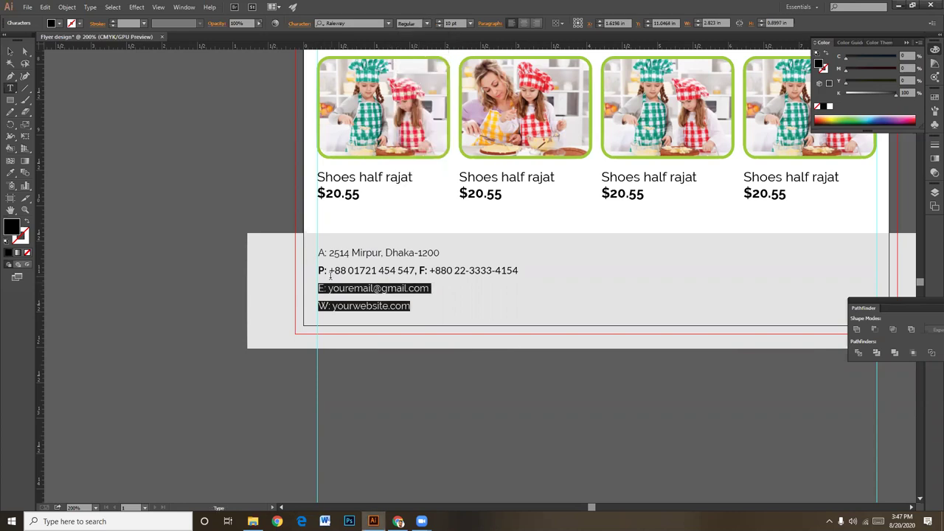
# - Set the 'P:' and 'F' labels to Regular weight
pyautogui.moveTo(327, 271); pyautogui.dragTo(318, 270)
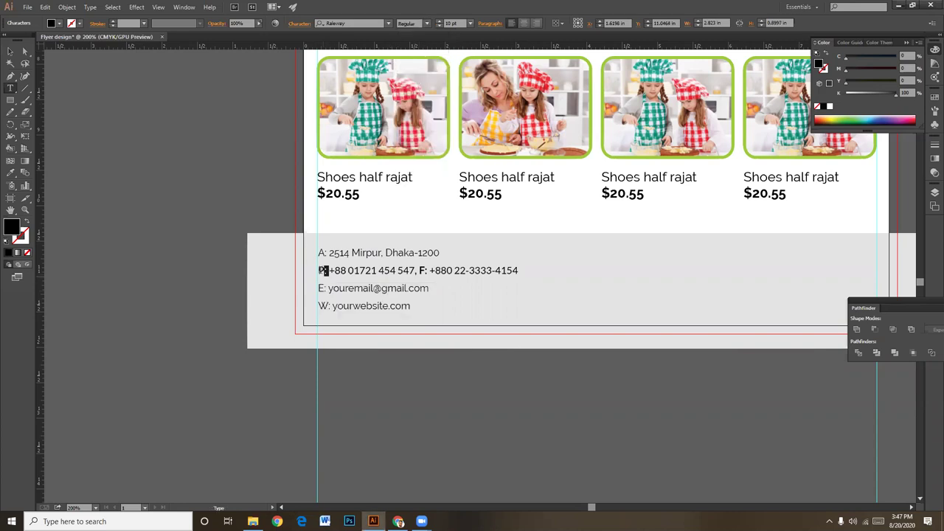
pyautogui.click(428, 25)
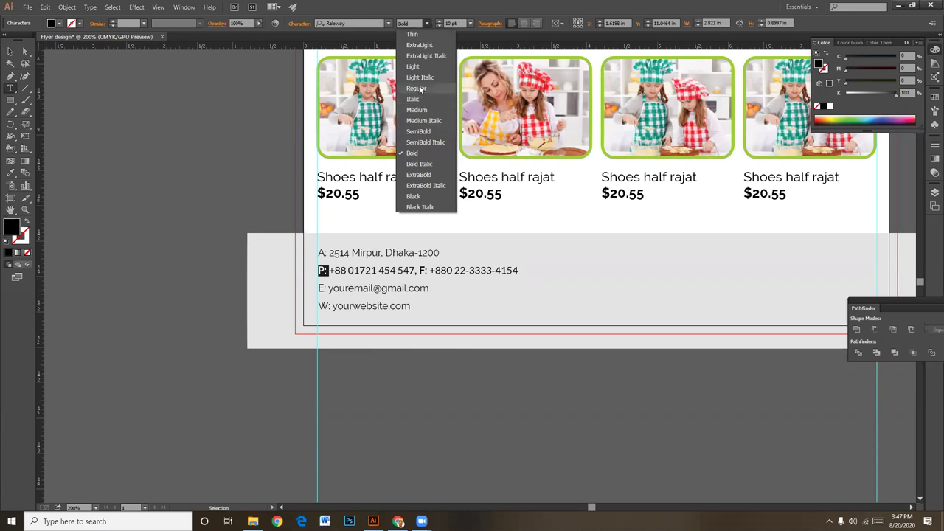
pyautogui.click(419, 87)
pyautogui.moveTo(418, 270); pyautogui.dragTo(426, 271)
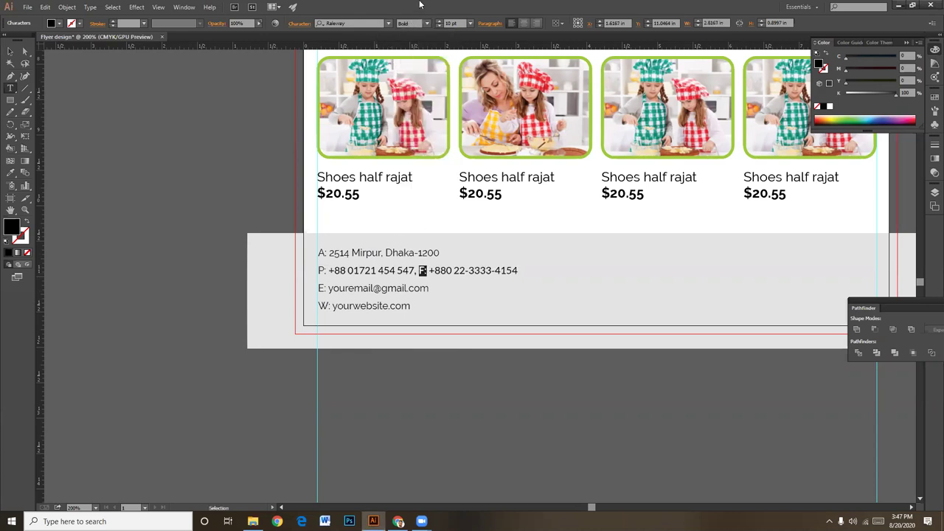
pyautogui.click(427, 25)
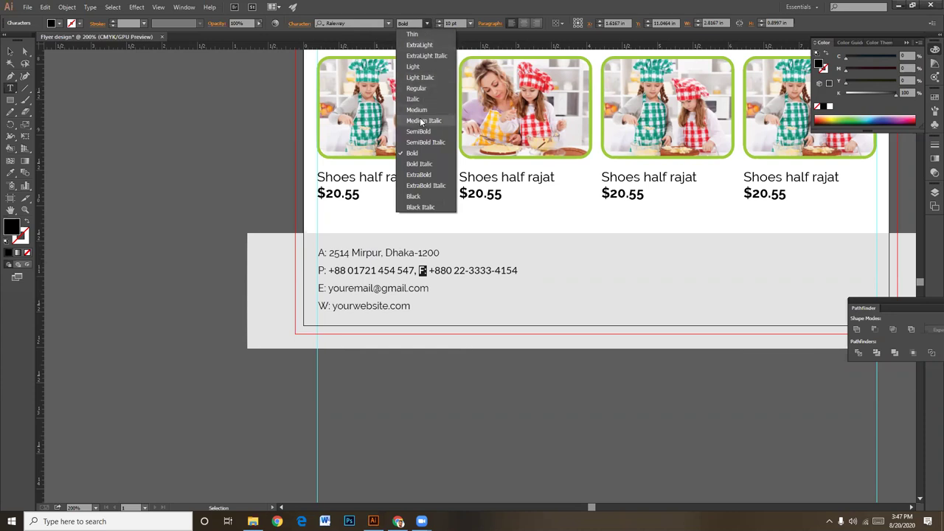
pyautogui.click(417, 98)
pyautogui.click(11, 51)
pyautogui.click(632, 363)
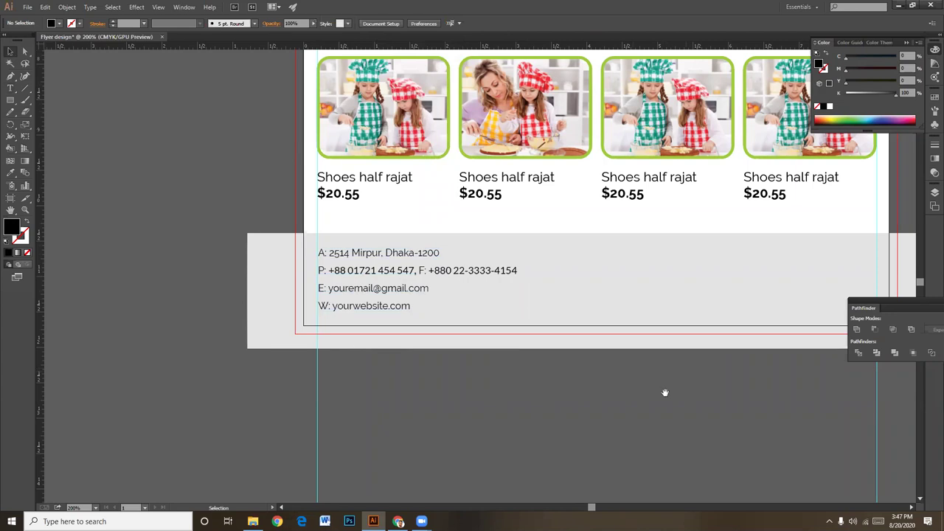
# - Fine-tune the contact block's horizontal position with arrow-key nudges
pyautogui.hscroll(3, 653, 384)
pyautogui.hscroll(1, 653, 385)
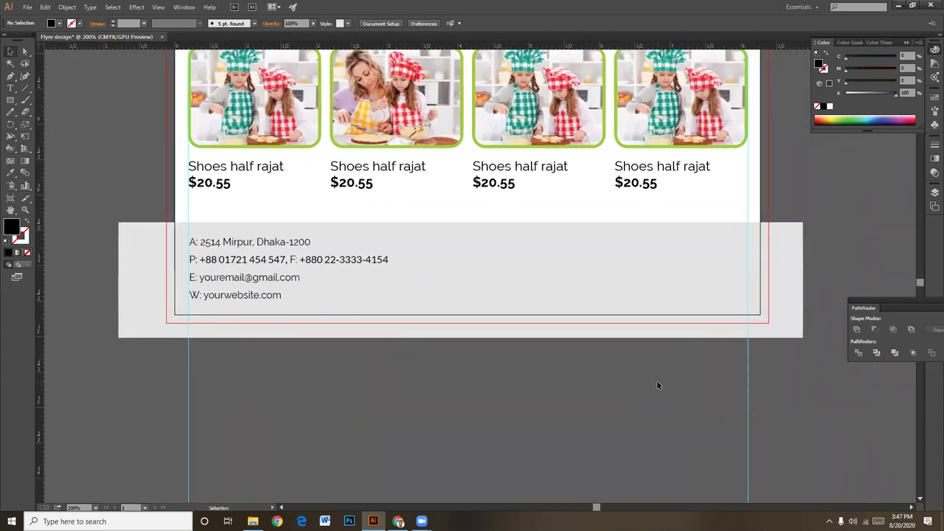
pyautogui.click(341, 260)
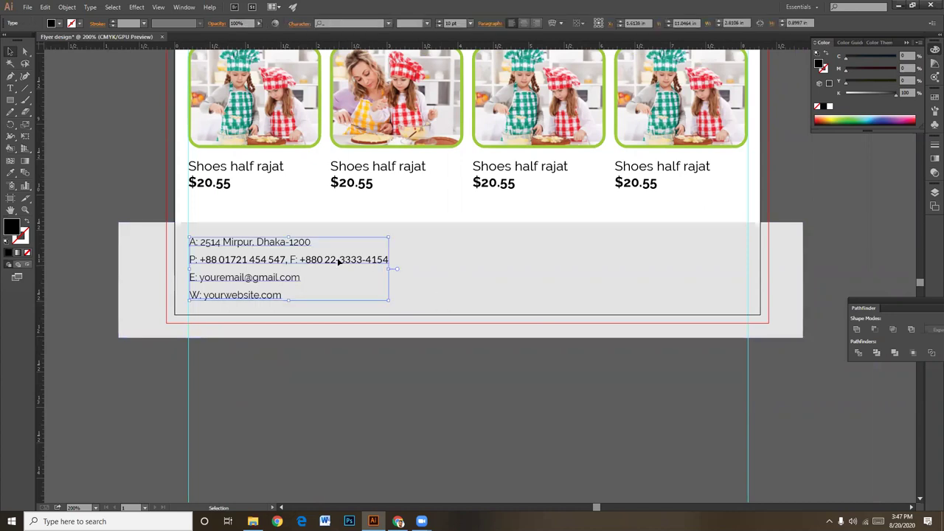
pyautogui.press('Left')
pyautogui.press('Right')
pyautogui.press('Right')
pyautogui.click(567, 374)
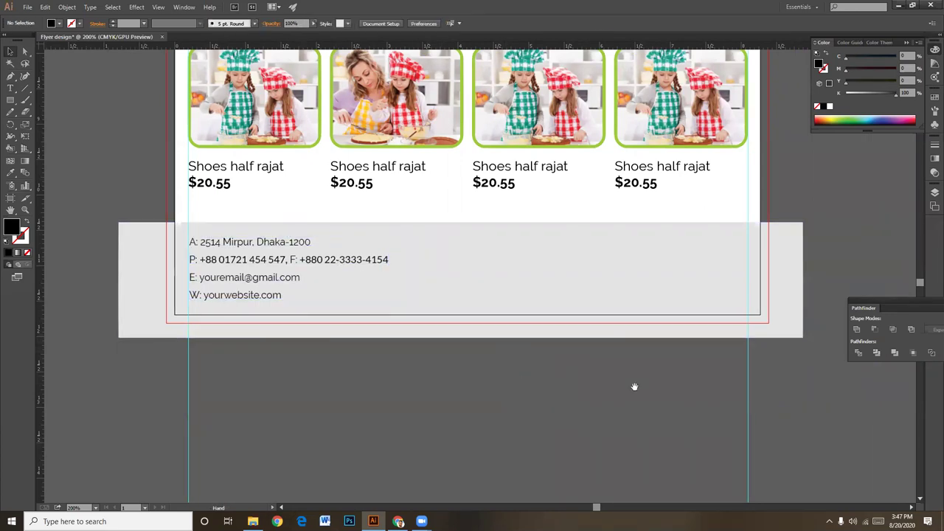
pyautogui.moveTo(634, 387); pyautogui.dragTo(506, 414)
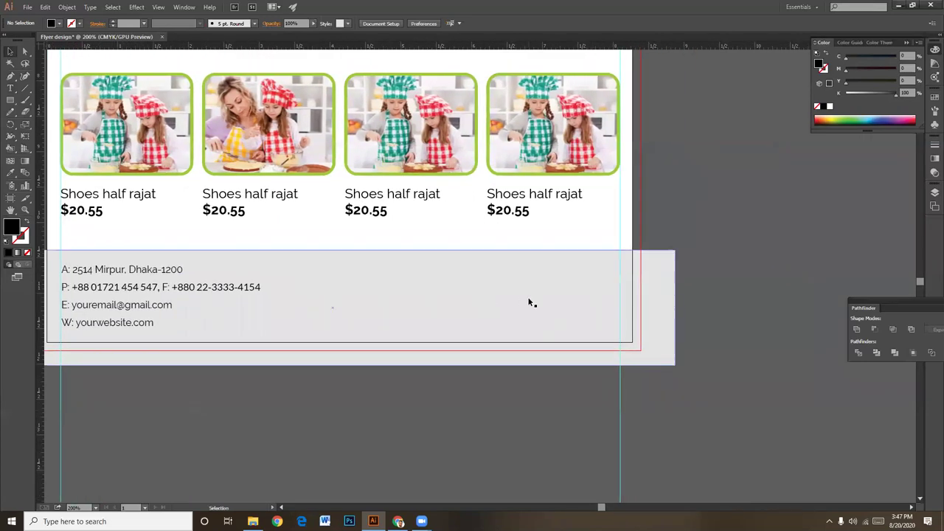
# - On lipsum.com in Chrome, select the end of the sentence ending 'first true generator on the Internet.'
pyautogui.click(399, 522)
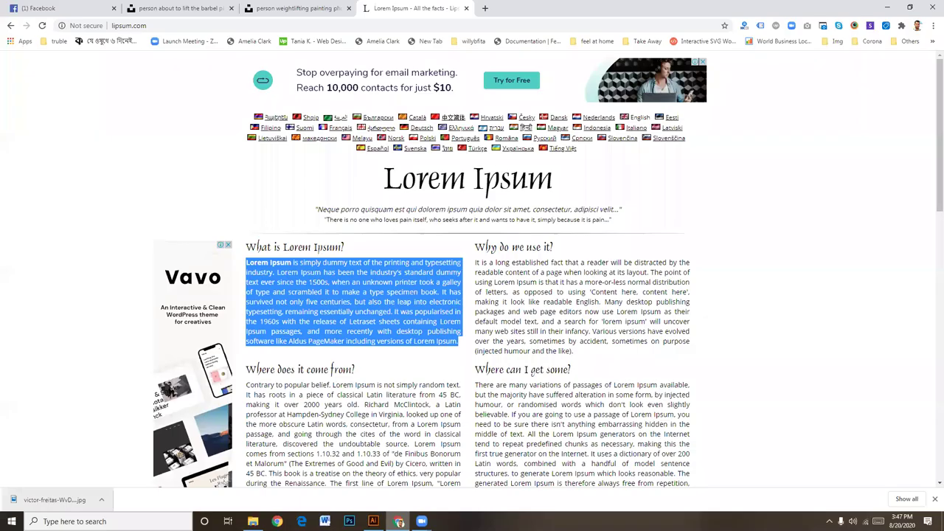
pyautogui.scroll(-4, 559, 373)
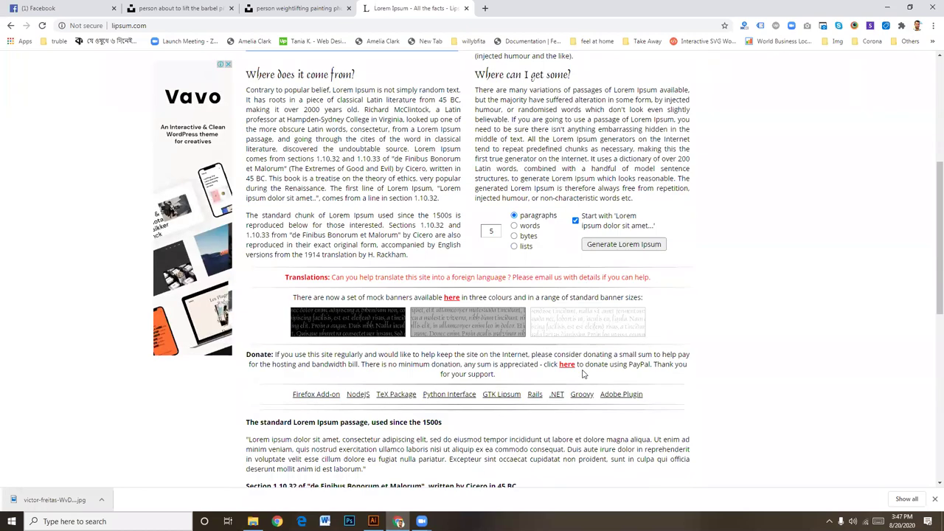
pyautogui.scroll(3, 553, 325)
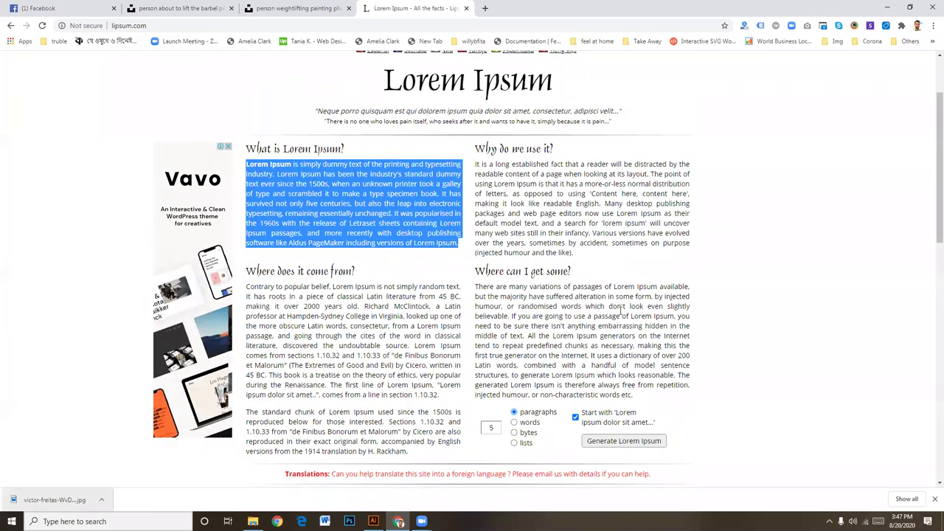
pyautogui.moveTo(606, 305); pyautogui.dragTo(572, 296)
pyautogui.click(595, 347)
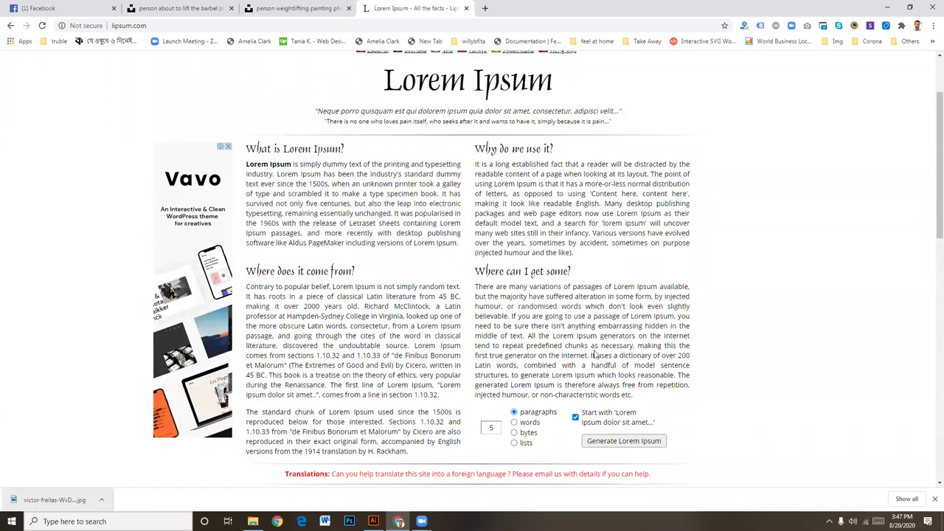
pyautogui.moveTo(591, 355); pyautogui.dragTo(561, 345)
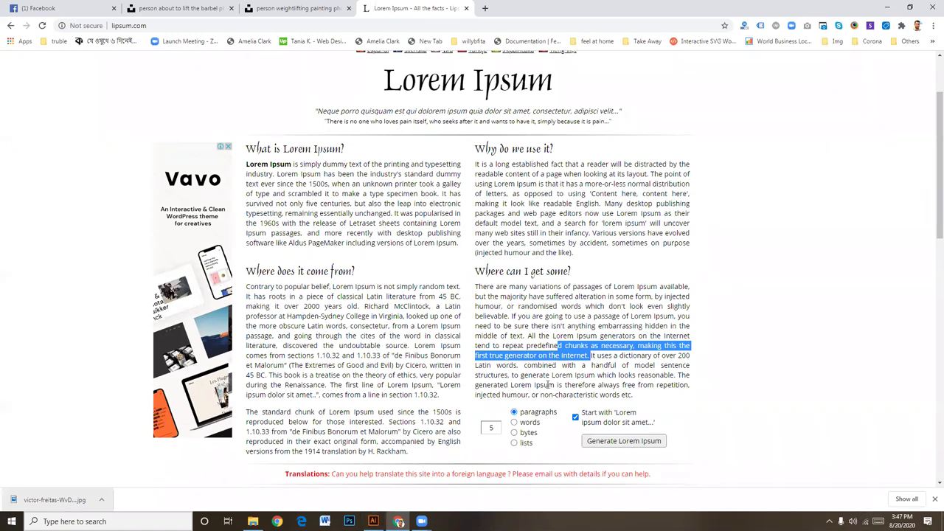
# - Select the 'Where can I get some?' paragraph text through 'going to' on lipsum.com
pyautogui.click(534, 317)
pyautogui.moveTo(572, 316); pyautogui.dragTo(475, 287)
pyautogui.hotkey('ctrl', 'c')
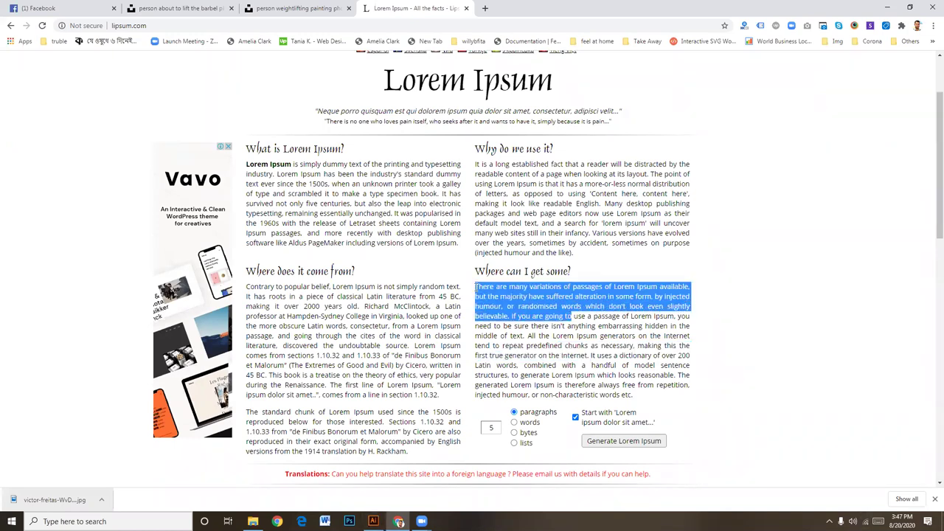
# - Paste the Lorem Ipsum passage into a new area text box in the footer's right half
pyautogui.click(886, 8)
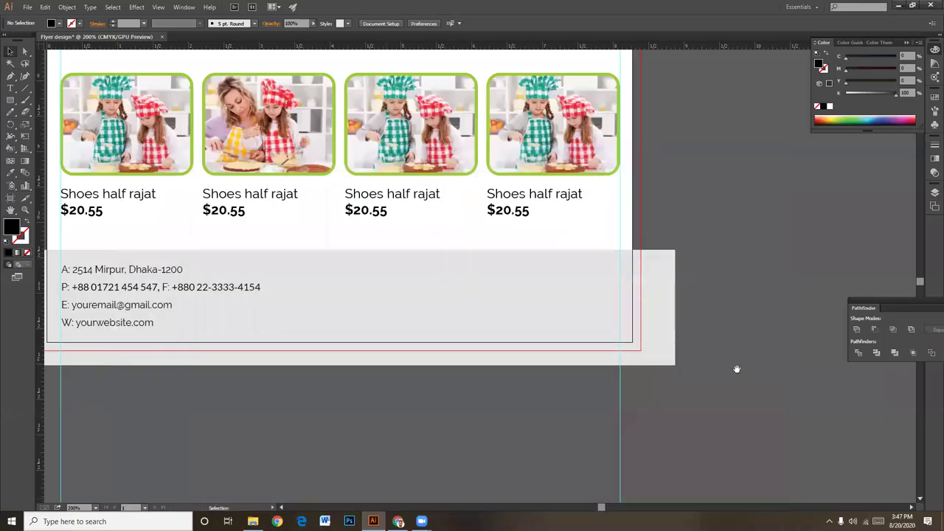
pyautogui.scroll(-2, 541, 191)
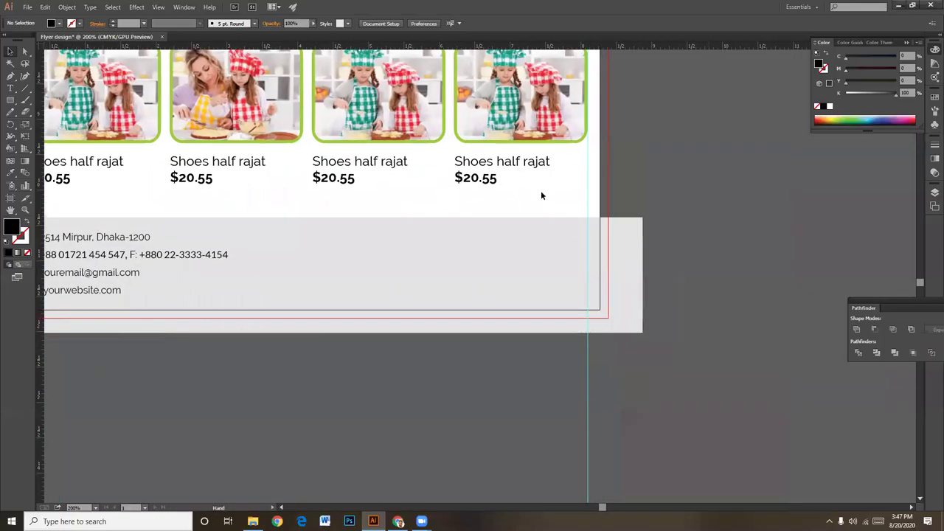
pyautogui.click(10, 89)
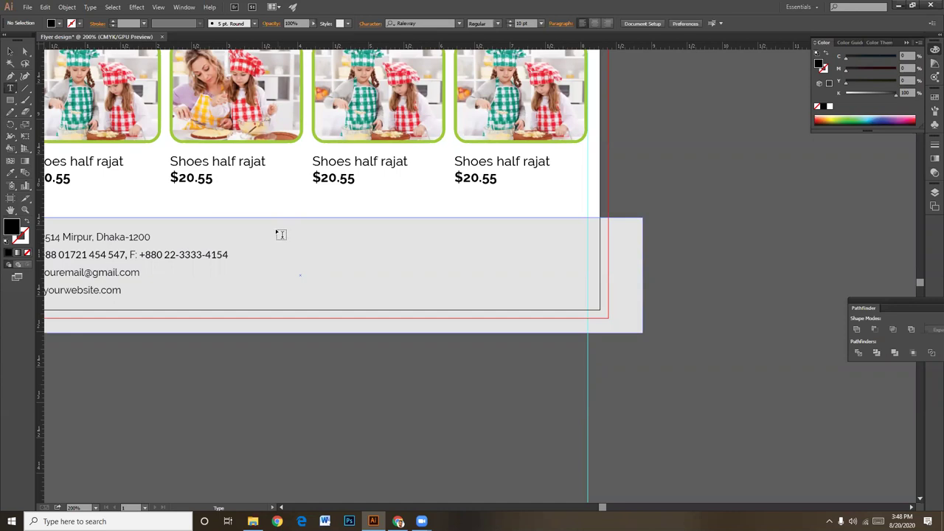
pyautogui.moveTo(278, 230); pyautogui.dragTo(589, 301)
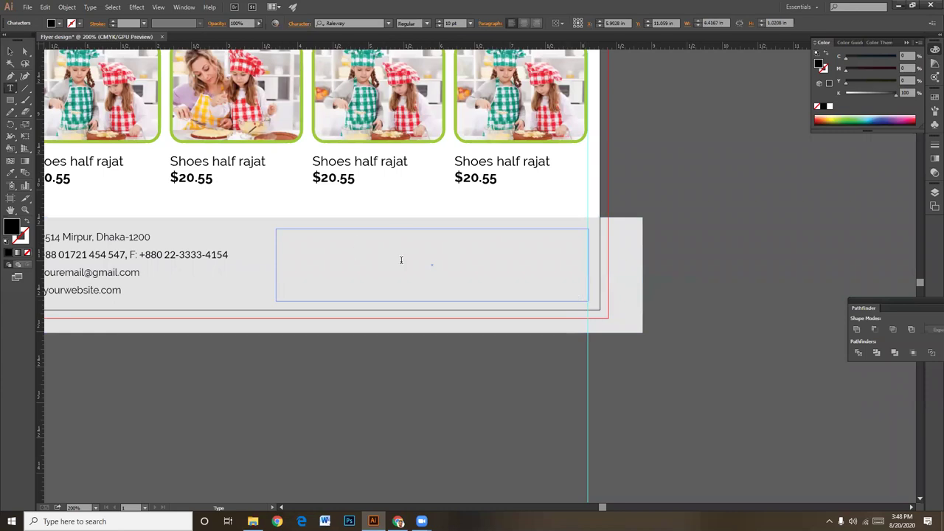
pyautogui.hotkey('ctrl', 'v')
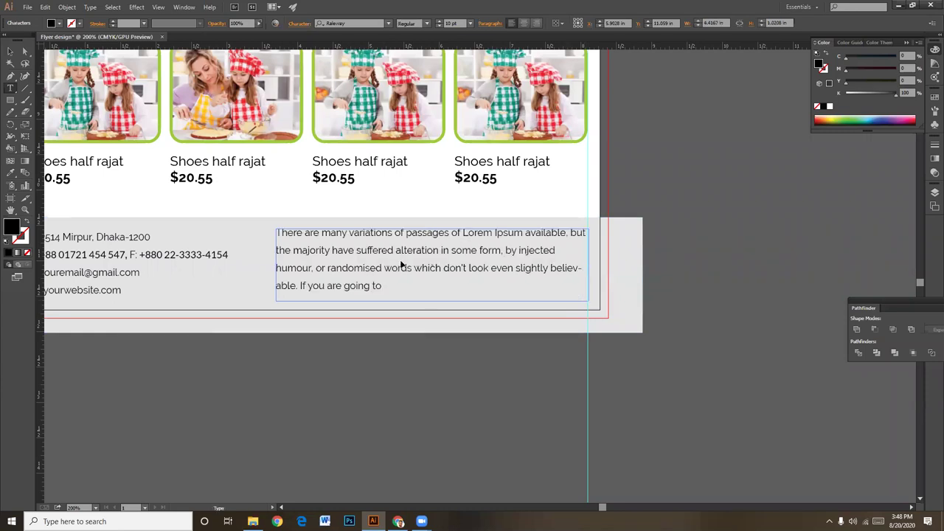
pyautogui.hotkey('ctrl', 'a')
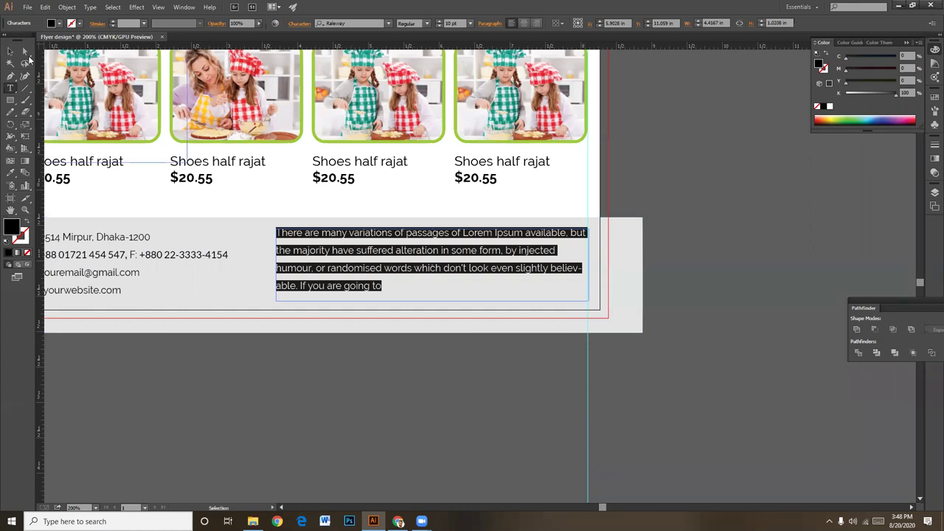
# - Leave the text box, then reselect the footer text frame and enter it for editing
pyautogui.click(10, 52)
pyautogui.click(639, 384)
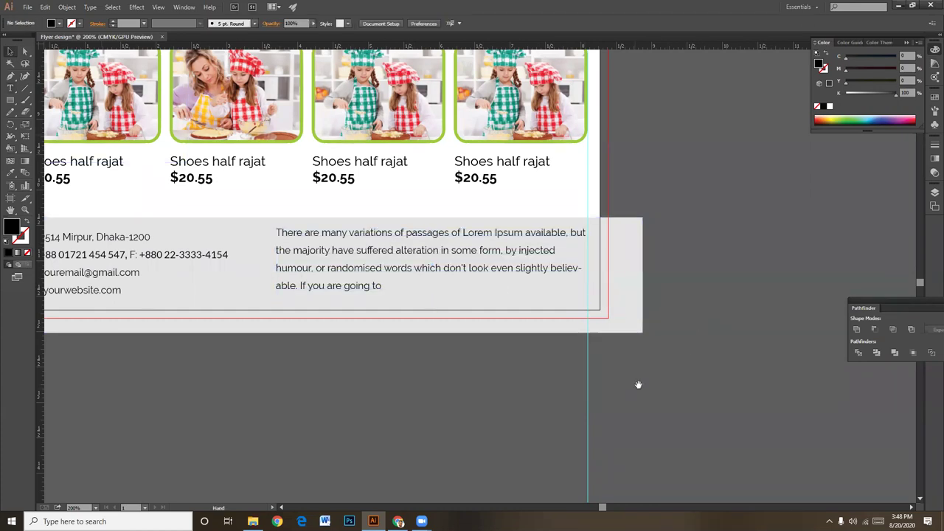
pyautogui.hscroll(-2, 639, 383)
pyautogui.click(452, 271)
pyautogui.doubleClick(453, 271)
# - Select all the footer paragraph text and uncheck Hyphenate in the Paragraph settings
pyautogui.hotkey('ctrl', 'a')
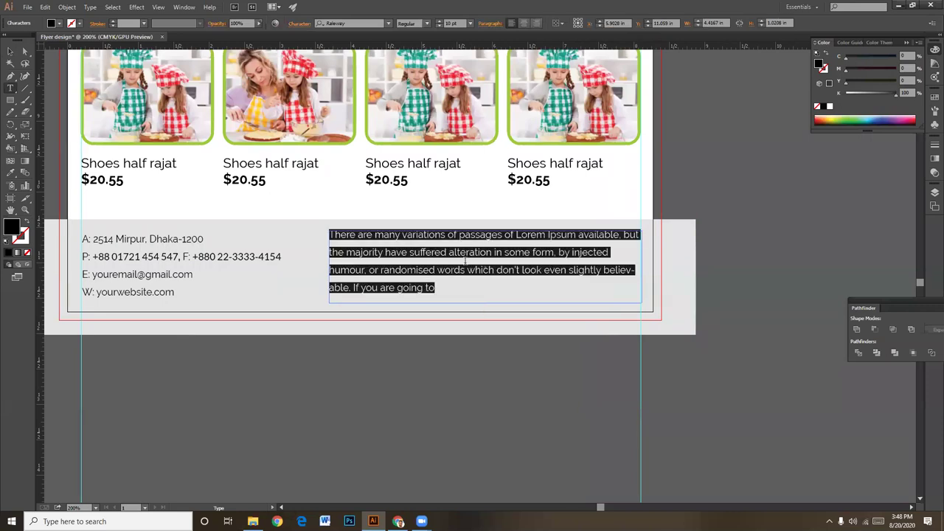
pyautogui.click(296, 24)
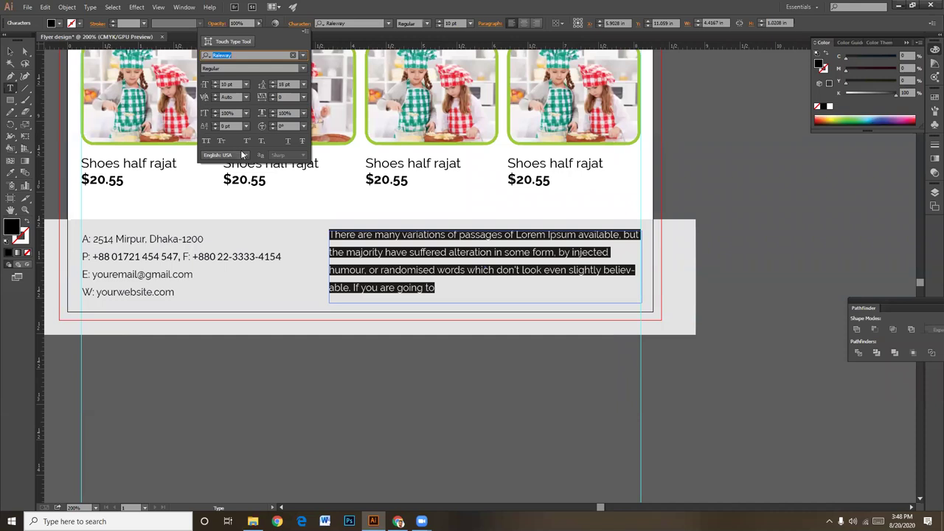
pyautogui.click(484, 25)
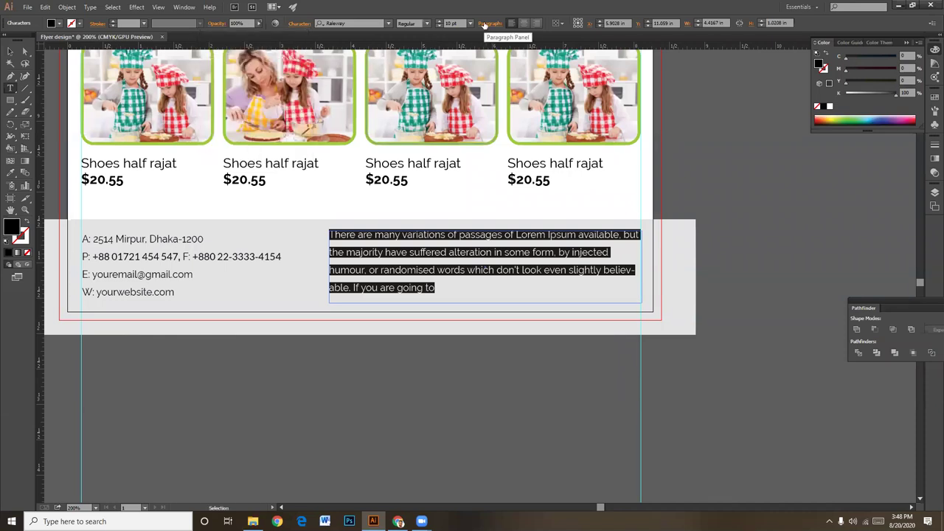
pyautogui.click(484, 24)
pyautogui.click(418, 103)
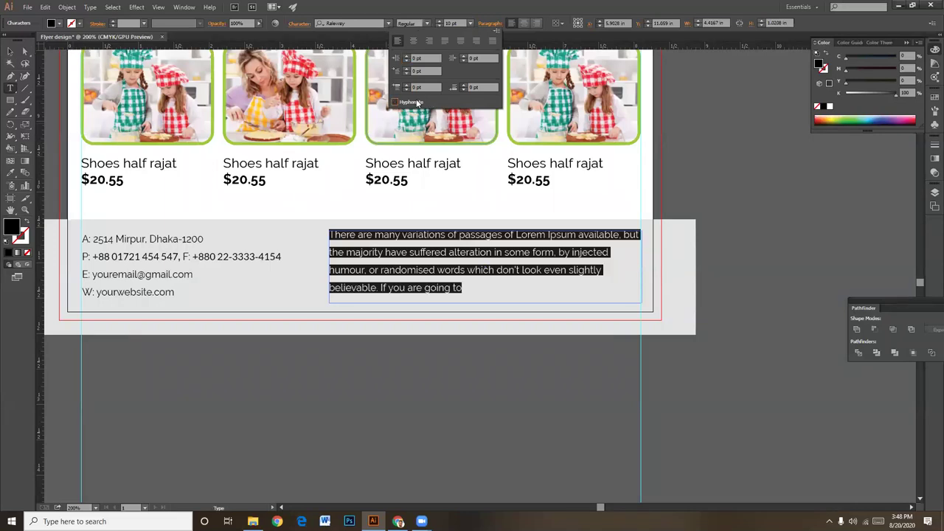
pyautogui.click(418, 103)
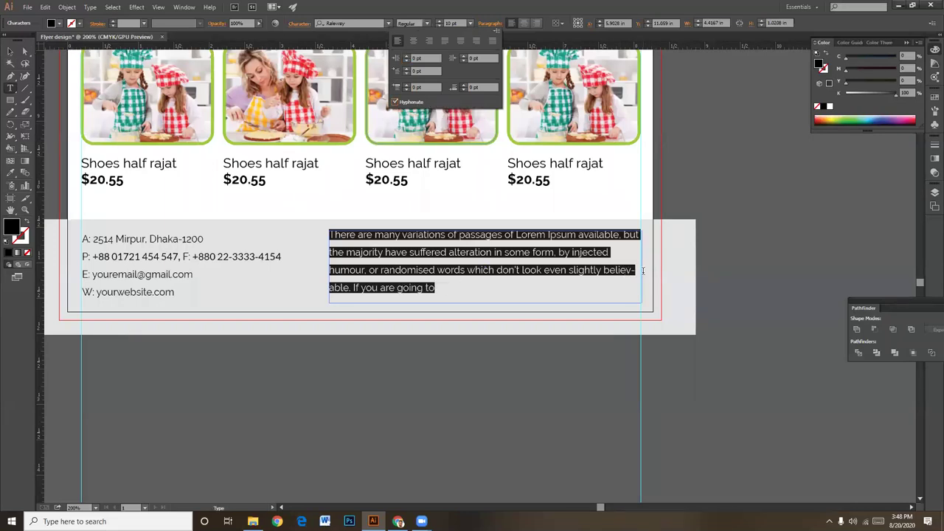
pyautogui.click(412, 105)
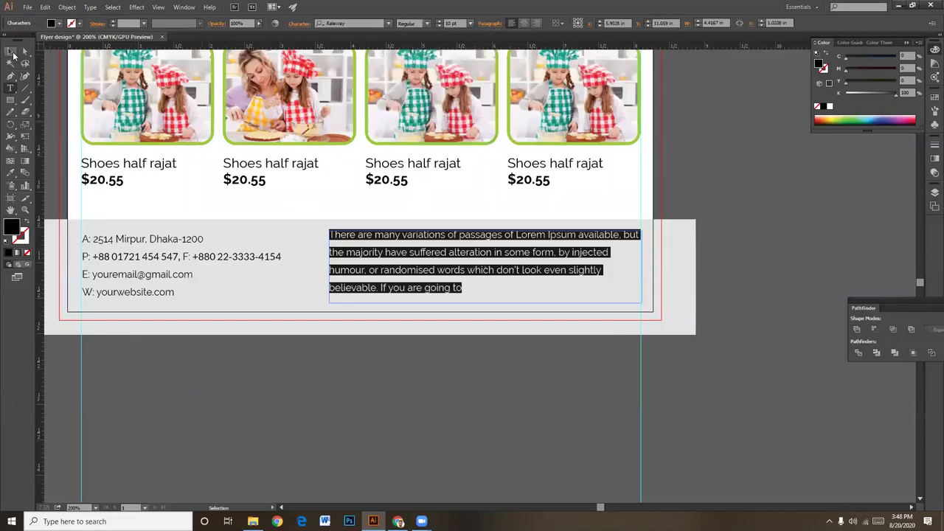
pyautogui.click(11, 51)
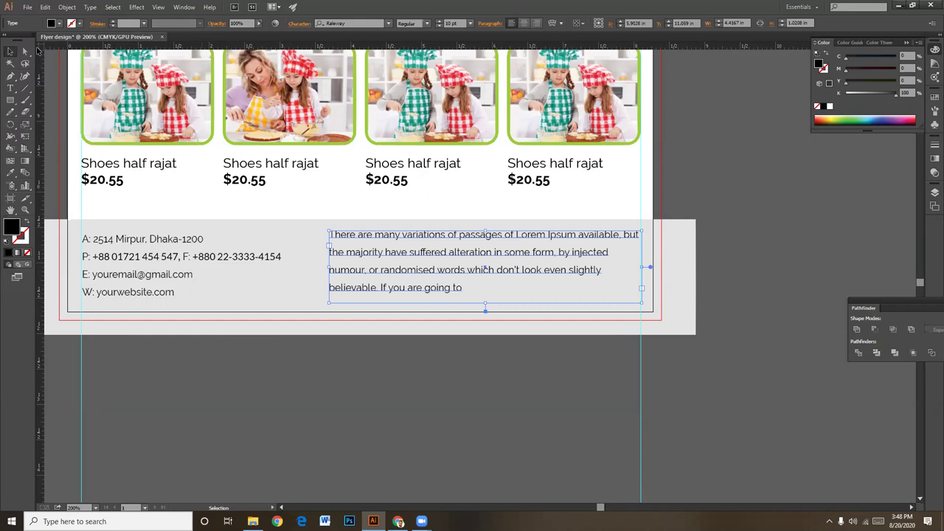
# - Zoom out and pan to review the whole flyer from headline to footer
pyautogui.click(721, 319)
pyautogui.hotkey('ctrl', '-')
pyautogui.hotkey('ctrl', '-')
pyautogui.hotkey('ctrl', '-')
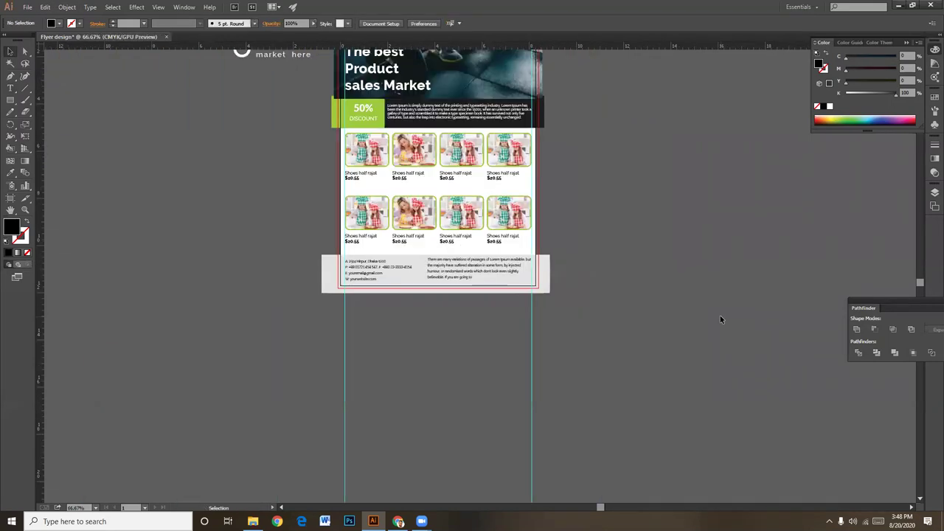
pyautogui.moveTo(556, 272); pyautogui.dragTo(641, 383)
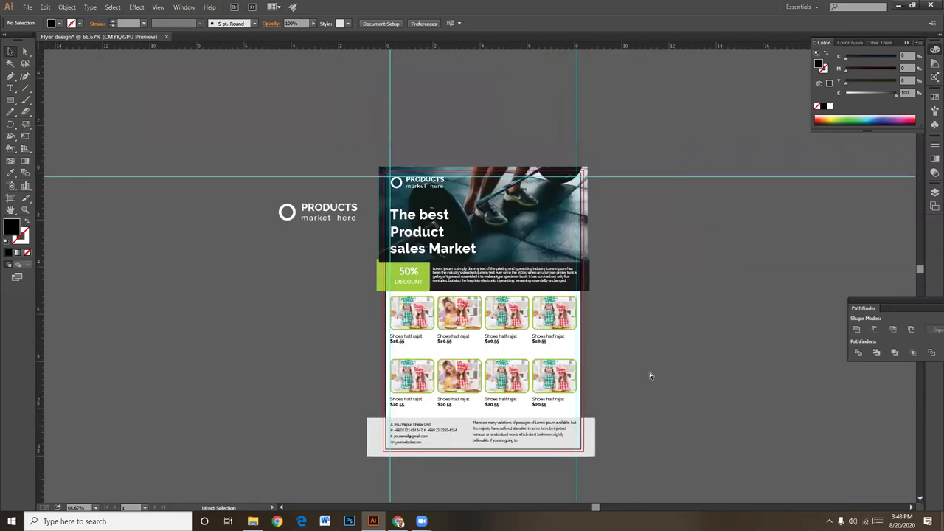
pyautogui.hotkey('ctrl', '+')
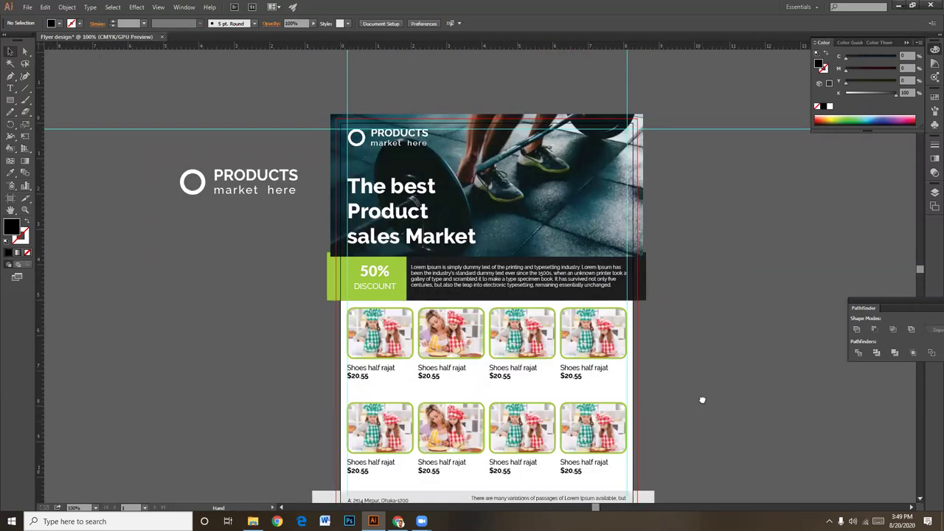
pyautogui.moveTo(702, 399); pyautogui.dragTo(702, 330)
pyautogui.moveTo(659, 210); pyautogui.dragTo(669, 320)
pyautogui.moveTo(698, 350)
pyautogui.mouseDown()
pyautogui.moveTo(678, 238)
pyautogui.moveTo(697, 278)
pyautogui.moveTo(697, 354)
pyautogui.mouseUp()
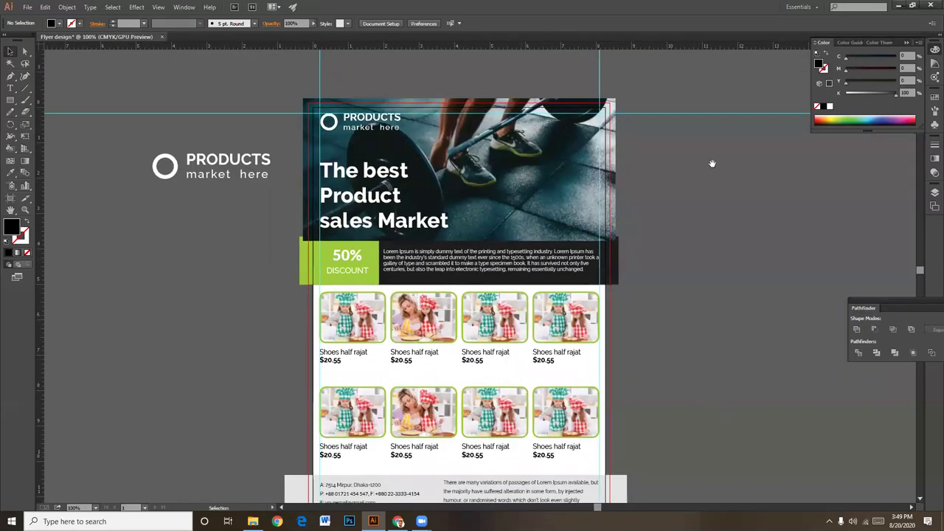
pyautogui.moveTo(677, 477); pyautogui.dragTo(698, 385)
# - Check the black discount band and grey footer rectangle, then bring up the File menu
pyautogui.scroll(3, 661, 249)
pyautogui.click(639, 232)
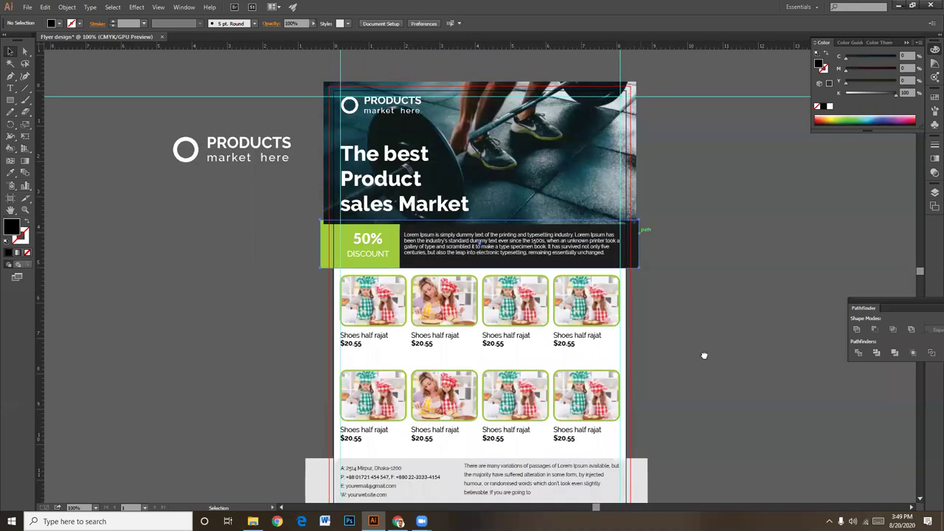
pyautogui.scroll(-5, 686, 346)
pyautogui.click(651, 341)
pyautogui.scroll(3, 691, 214)
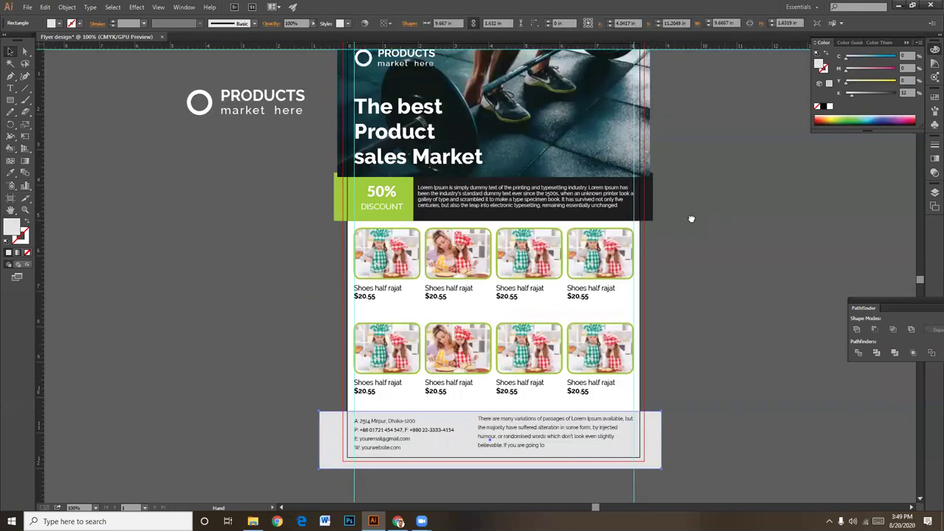
pyautogui.scroll(3, 655, 185)
pyautogui.scroll(-3, 716, 214)
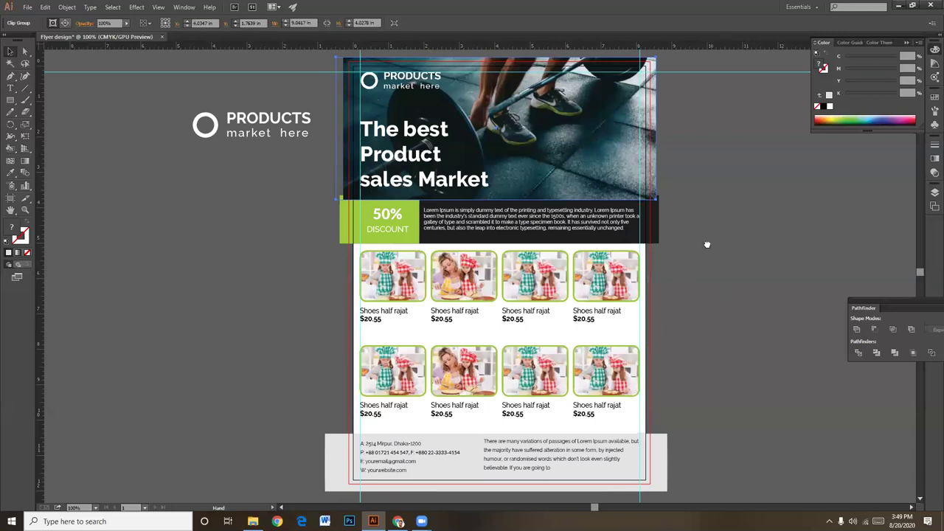
pyautogui.scroll(2, 705, 255)
pyautogui.scroll(-3, 708, 258)
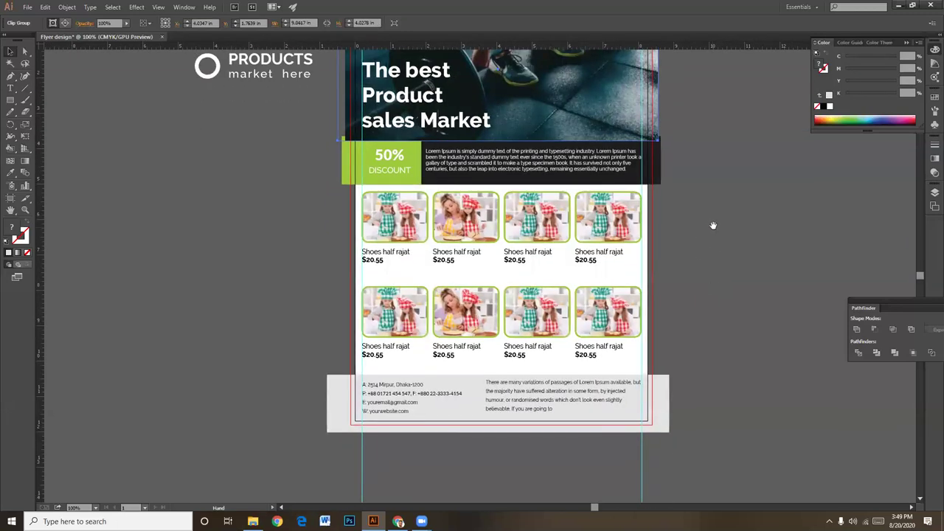
pyautogui.scroll(2, 713, 265)
pyautogui.scroll(-1, 708, 245)
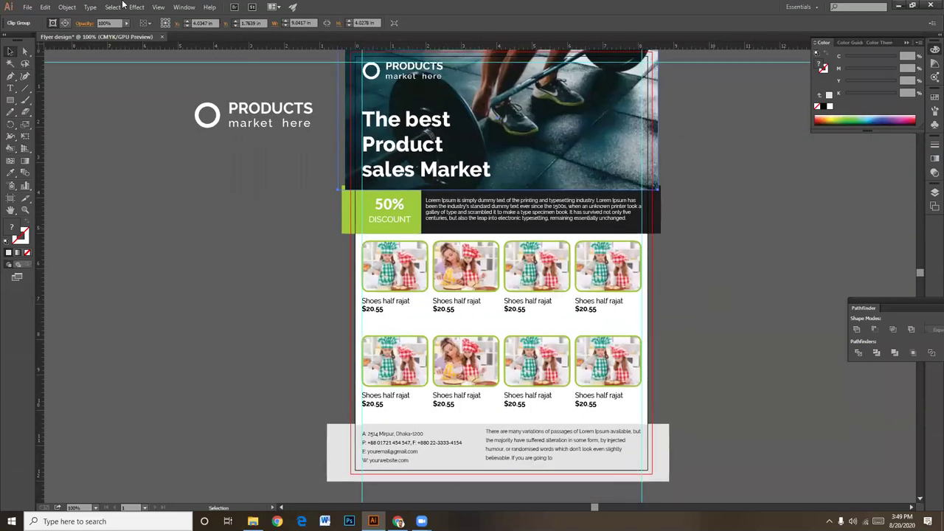
pyautogui.click(26, 8)
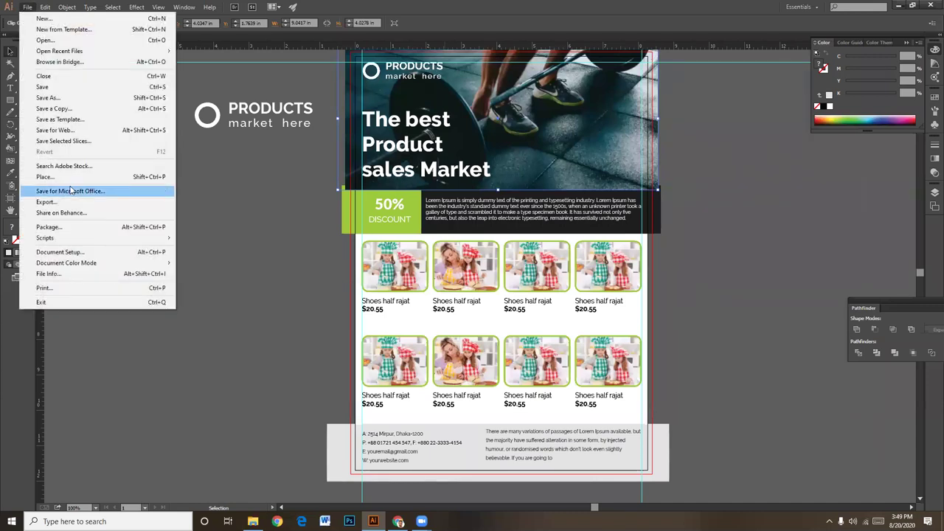
# - In Save for Web, apply the JPEG Medium preset and scroll the preview
pyautogui.click(81, 131)
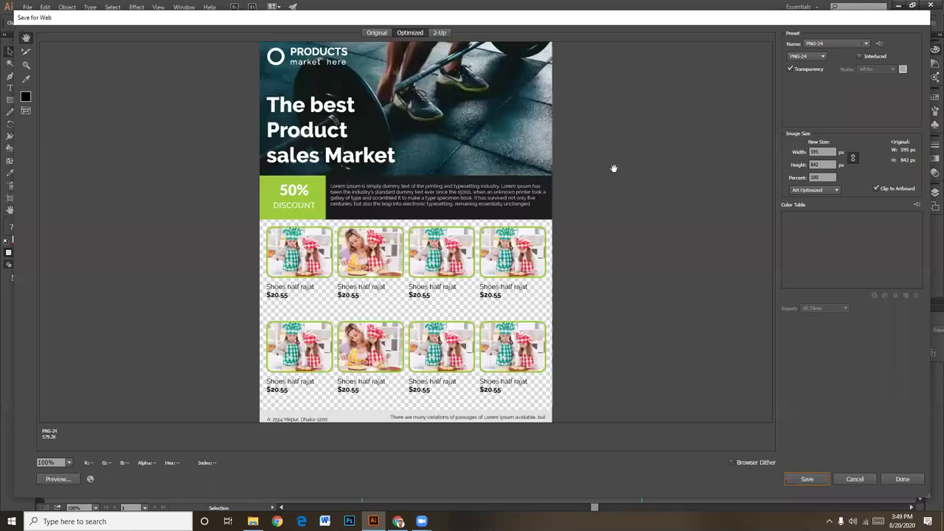
pyautogui.click(852, 44)
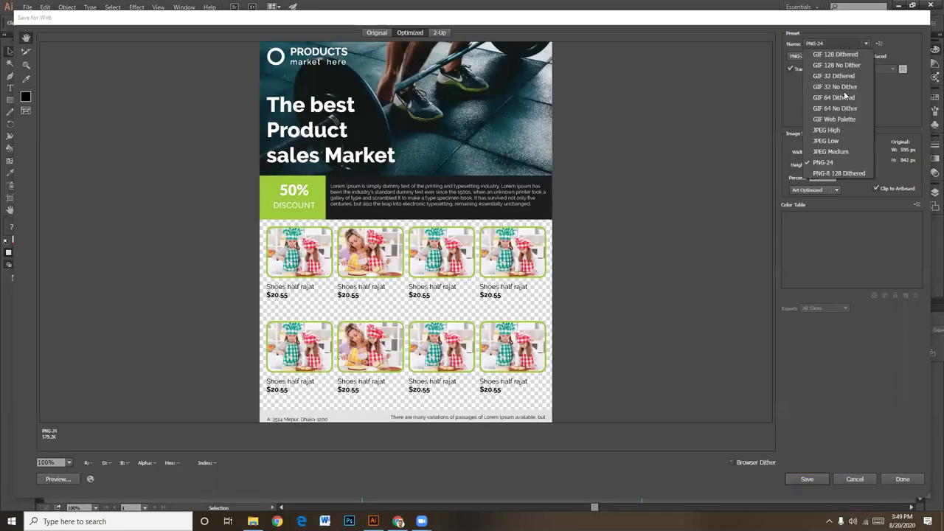
pyautogui.click(837, 151)
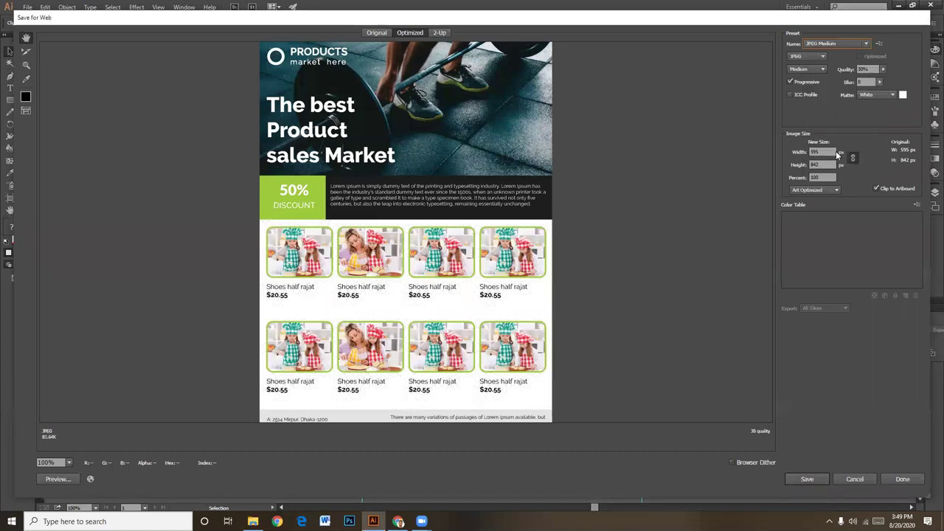
pyautogui.scroll(-1, 381, 228)
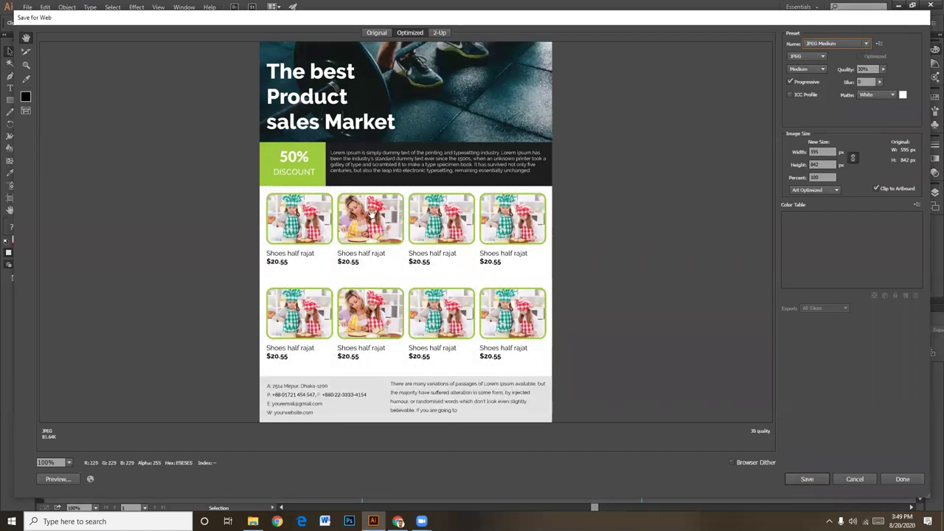
pyautogui.scroll(1, 390, 302)
pyautogui.scroll(-1, 423, 276)
# - Close Save for Web and draw a rectangle covering the whole flyer page
pyautogui.click(855, 479)
pyautogui.moveTo(768, 311); pyautogui.dragTo(756, 347)
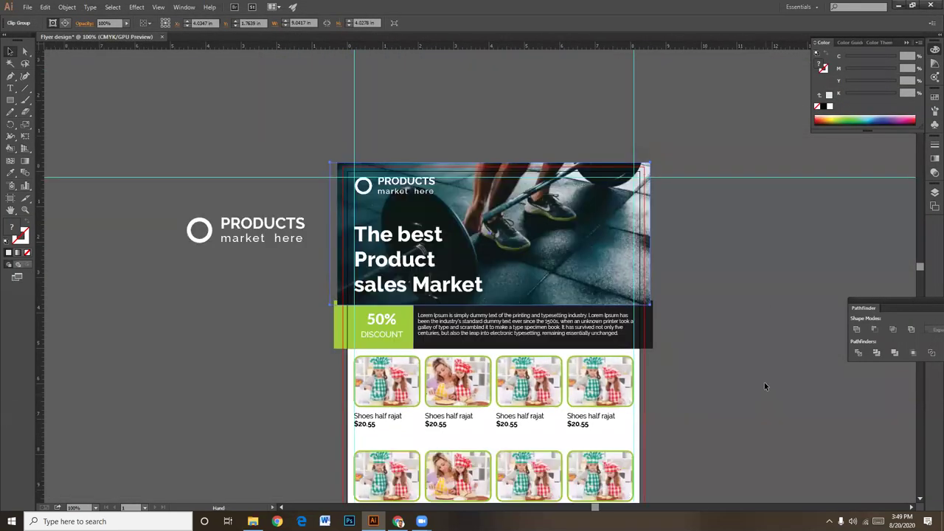
pyautogui.click(10, 100)
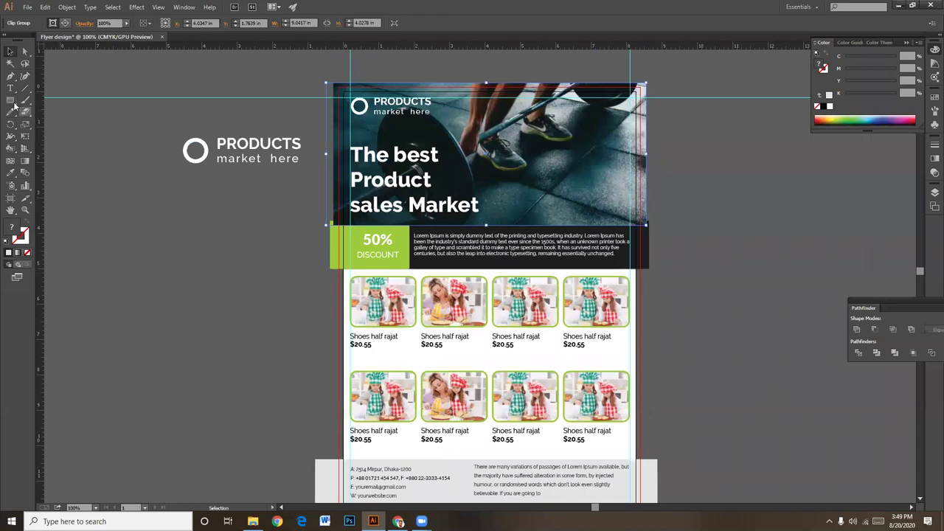
pyautogui.moveTo(340, 86)
pyautogui.mouseDown()
pyautogui.moveTo(597, 437)
pyautogui.moveTo(637, 434)
pyautogui.mouseUp()
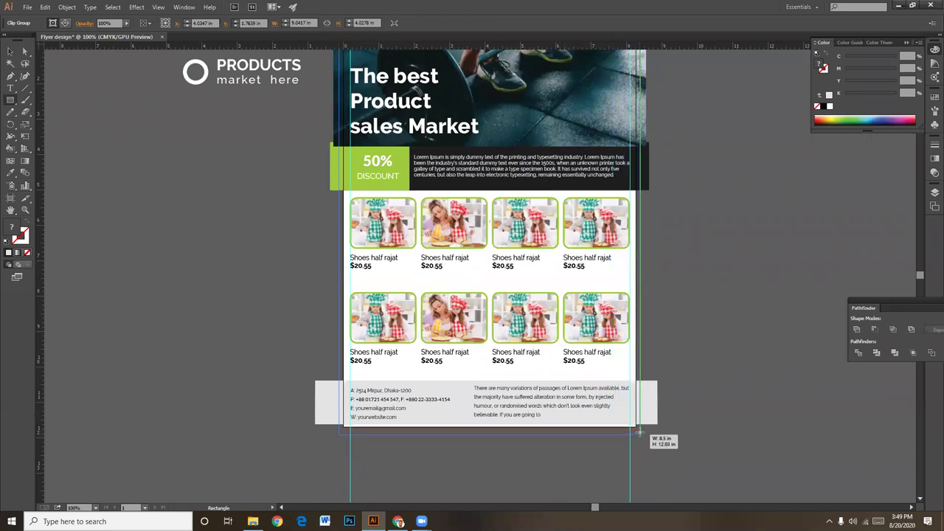
pyautogui.moveTo(636, 434); pyautogui.dragTo(639, 435)
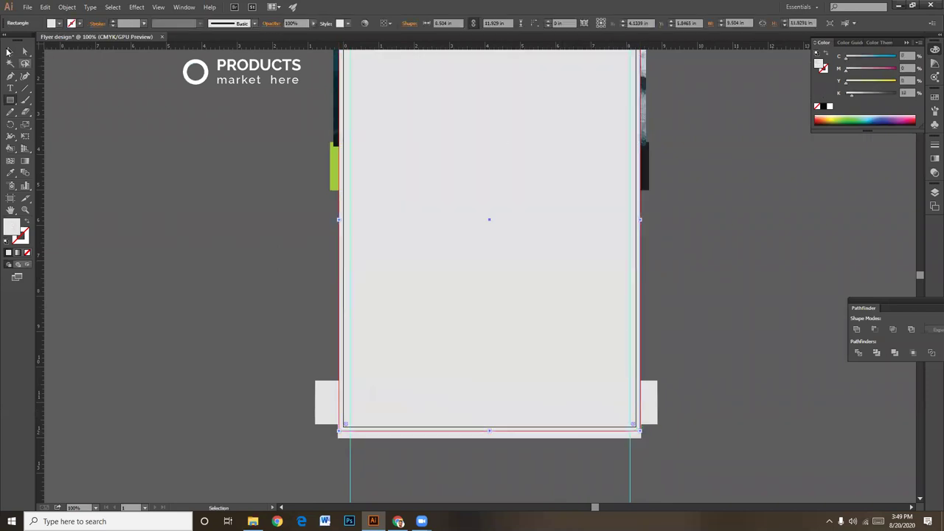
pyautogui.press('v')
pyautogui.moveTo(666, 221); pyautogui.dragTo(682, 298)
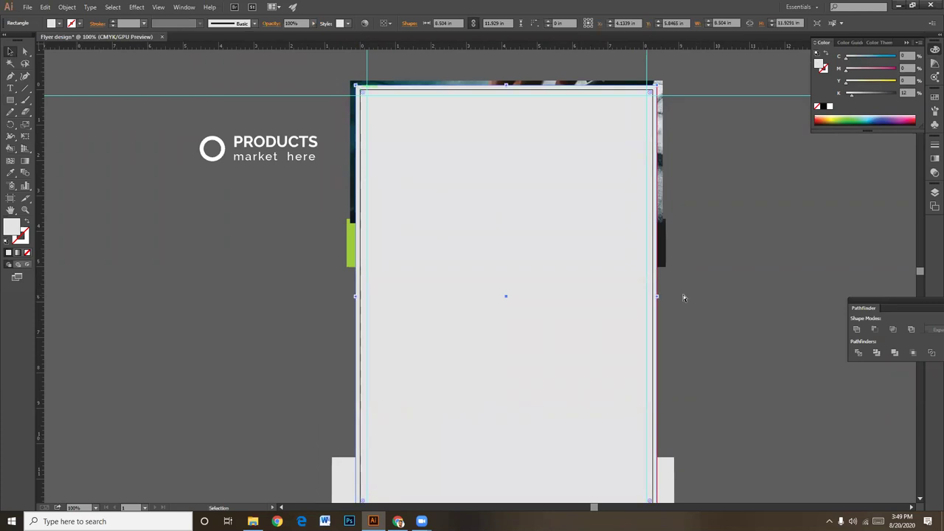
pyautogui.hotkey('ctrl', '-')
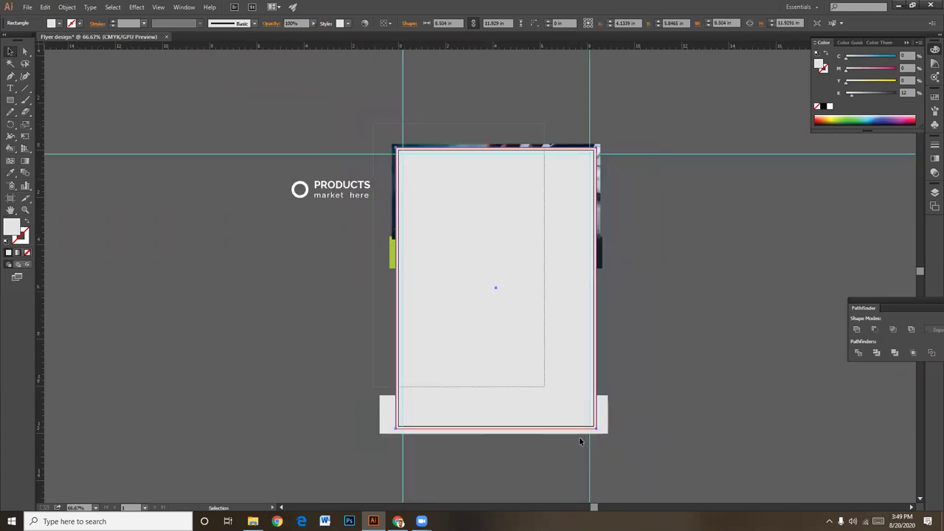
# - Lock the guides, marquee-select all the flyer artwork and make a clipping mask
pyautogui.hotkey('ctrl', 'a')
pyautogui.click(679, 387)
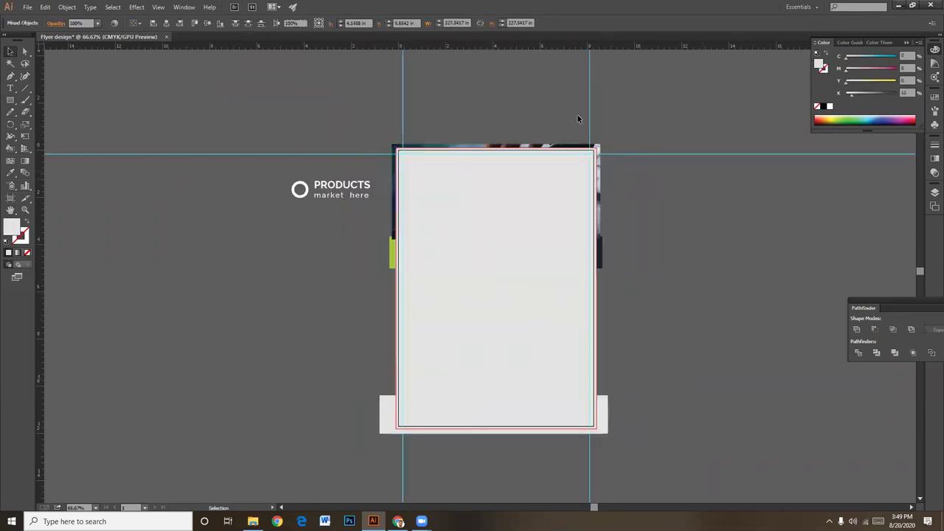
pyautogui.rightClick(608, 89)
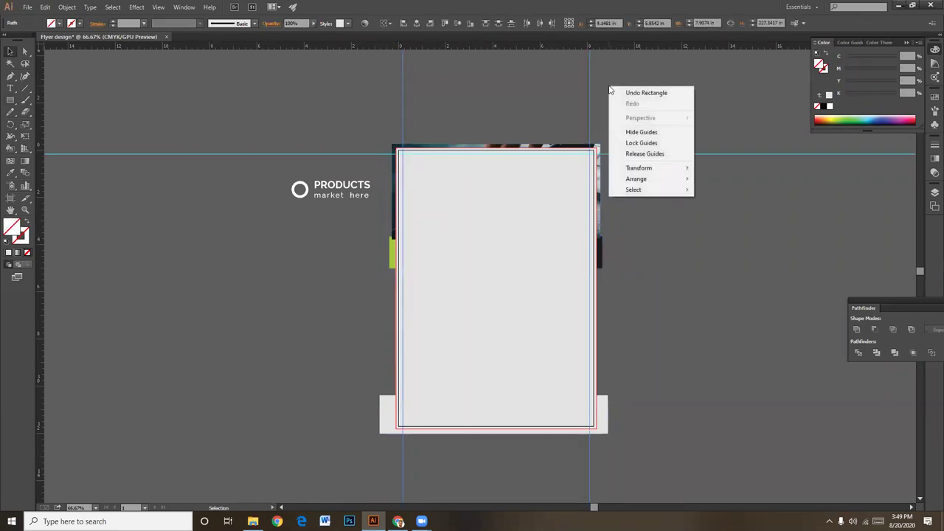
pyautogui.click(655, 142)
pyautogui.moveTo(384, 133); pyautogui.dragTo(657, 468)
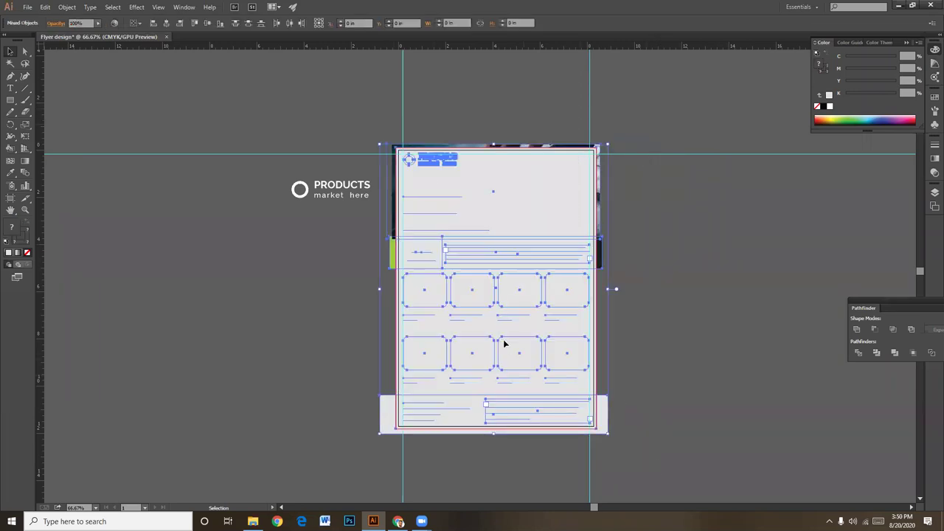
pyautogui.rightClick(510, 200)
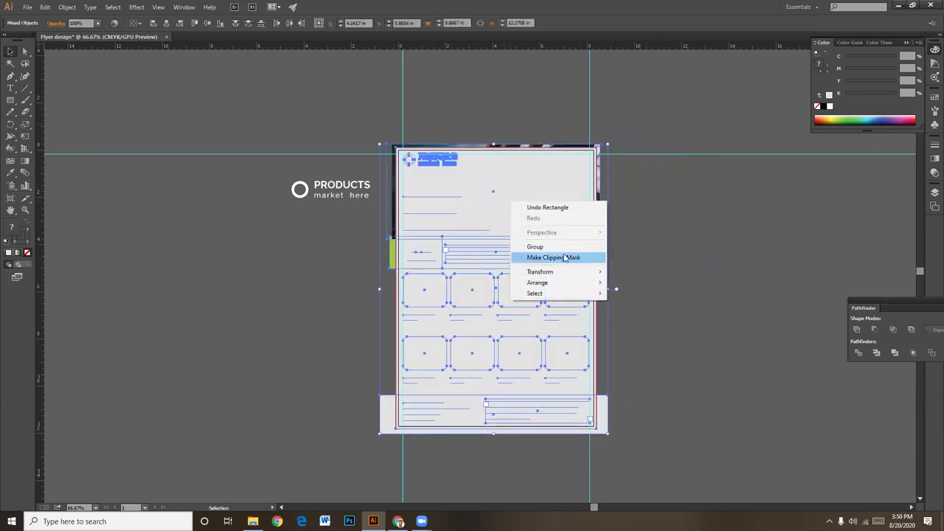
pyautogui.click(565, 257)
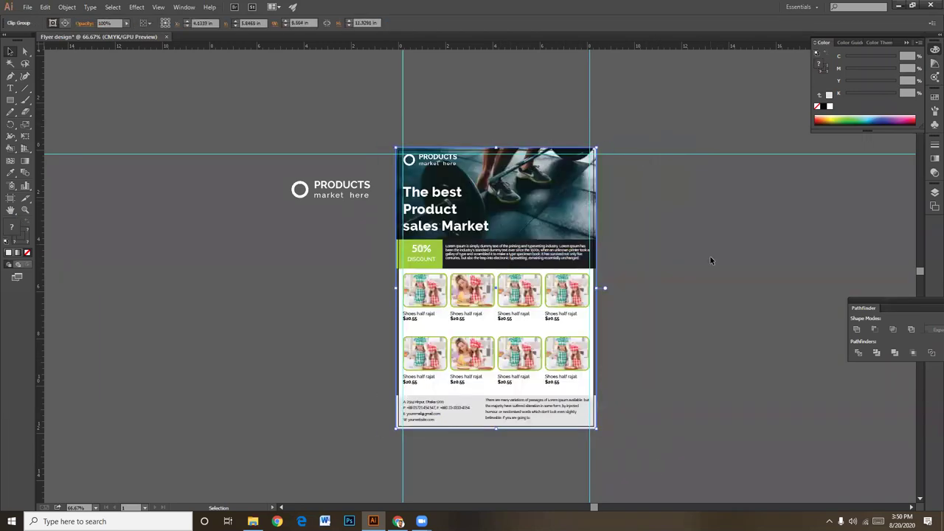
pyautogui.click(688, 366)
# - Zoom in to inspect the clipped product grid and footer, zoom back out, then choose Save As
pyautogui.hotkey('ctrl', '+')
pyautogui.hotkey('ctrl', '+')
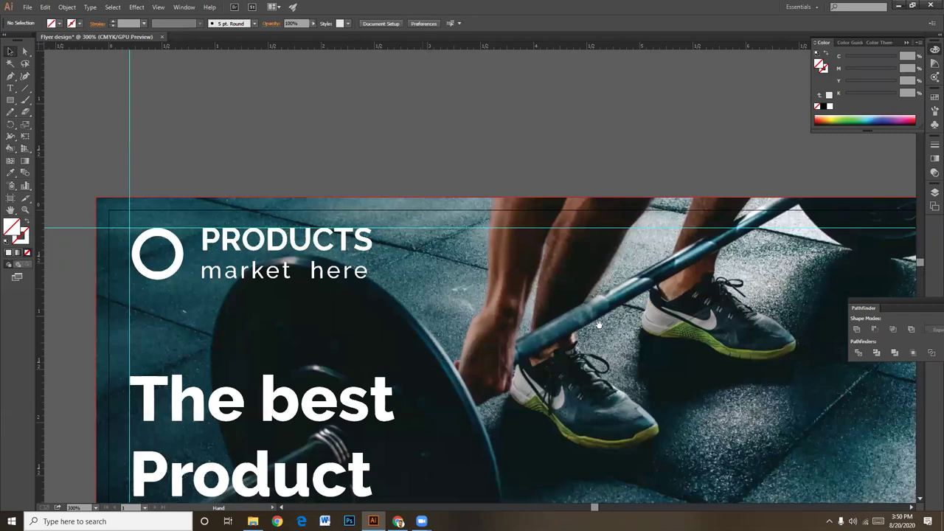
pyautogui.moveTo(599, 324); pyautogui.dragTo(286, 162)
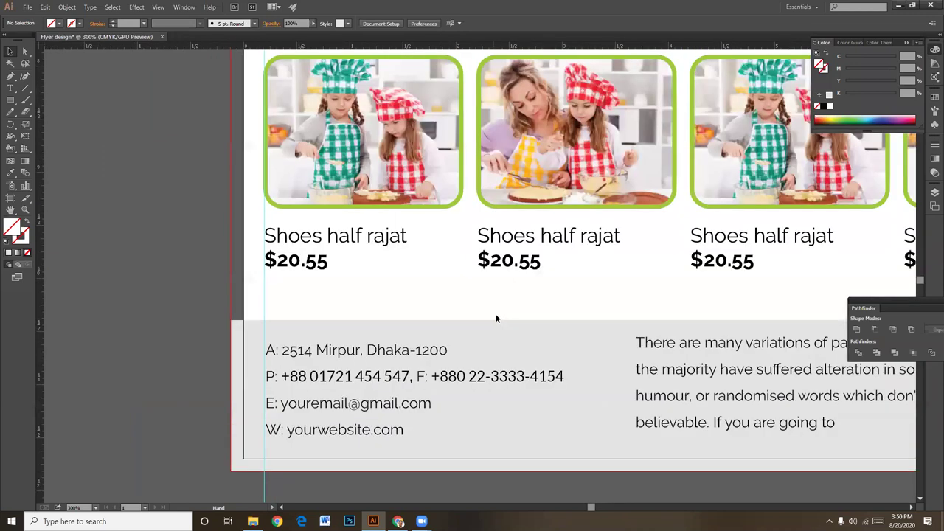
pyautogui.hotkey('ctrl', '-')
pyautogui.hotkey('ctrl', '-')
pyautogui.hotkey('ctrl', '-')
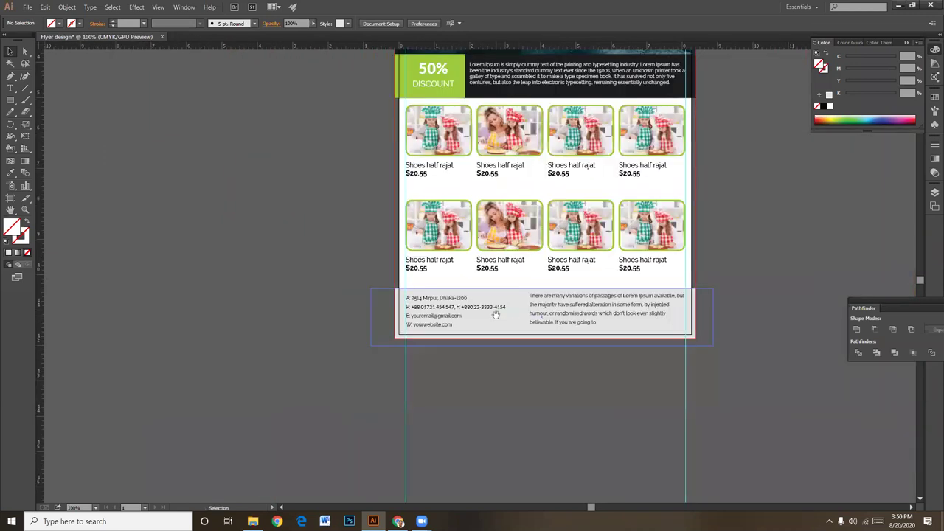
pyautogui.moveTo(626, 193); pyautogui.dragTo(576, 281)
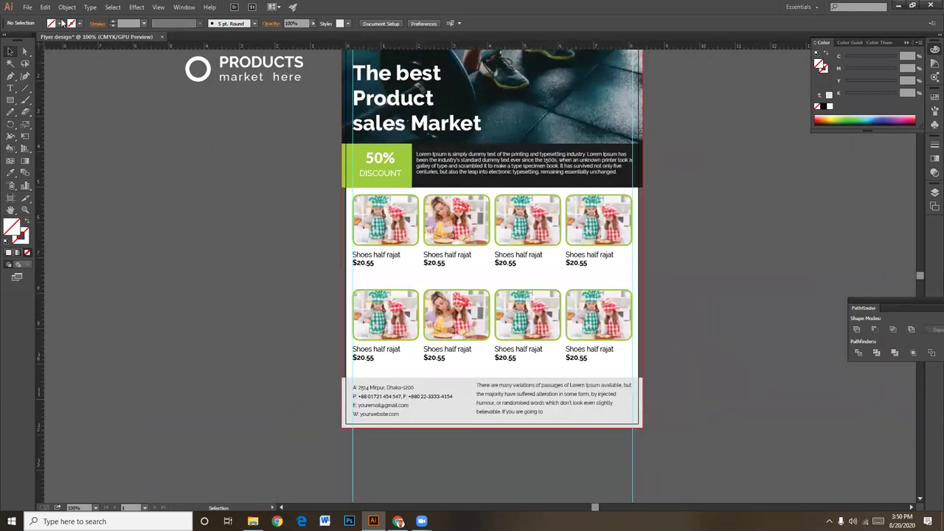
pyautogui.click(27, 7)
pyautogui.click(59, 98)
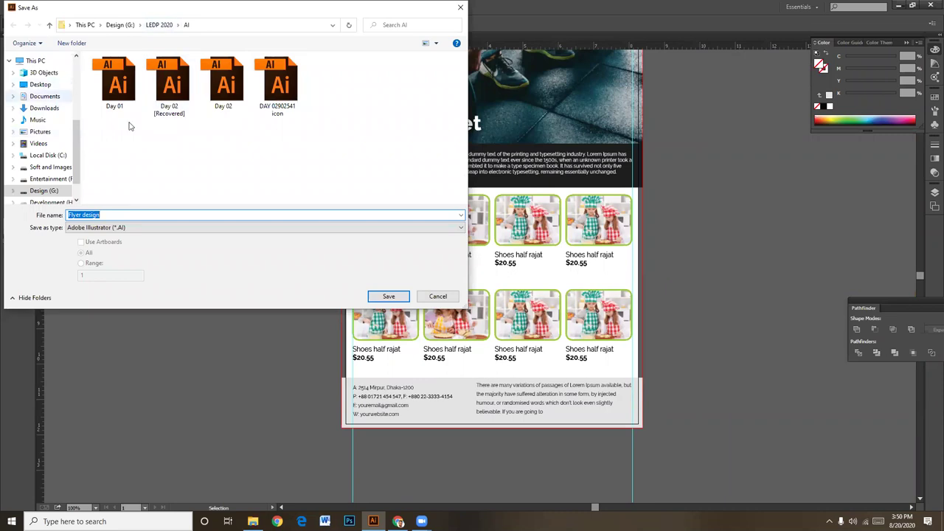
# - Create a new folder 'Flyer', open it, and save 'Flyer design' there
pyautogui.click(72, 43)
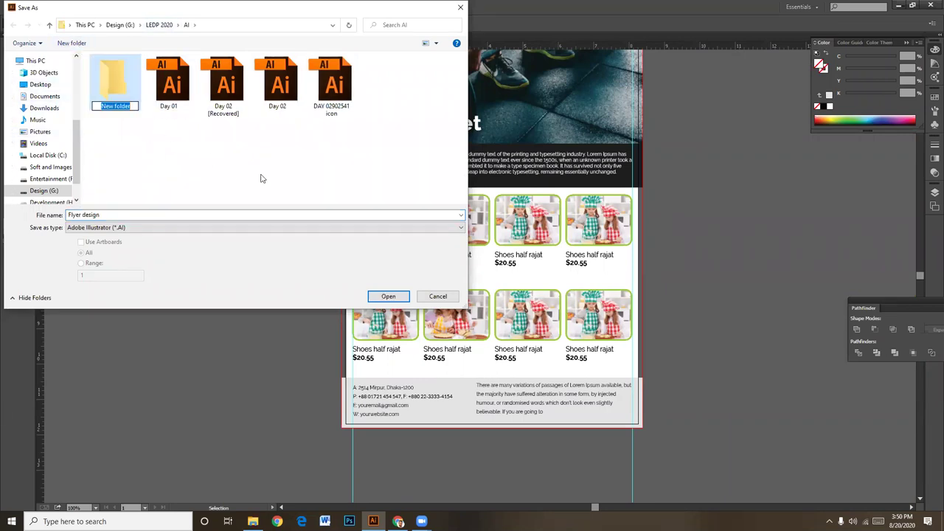
pyautogui.write('Flyer')
pyautogui.click(185, 155)
pyautogui.doubleClick(115, 91)
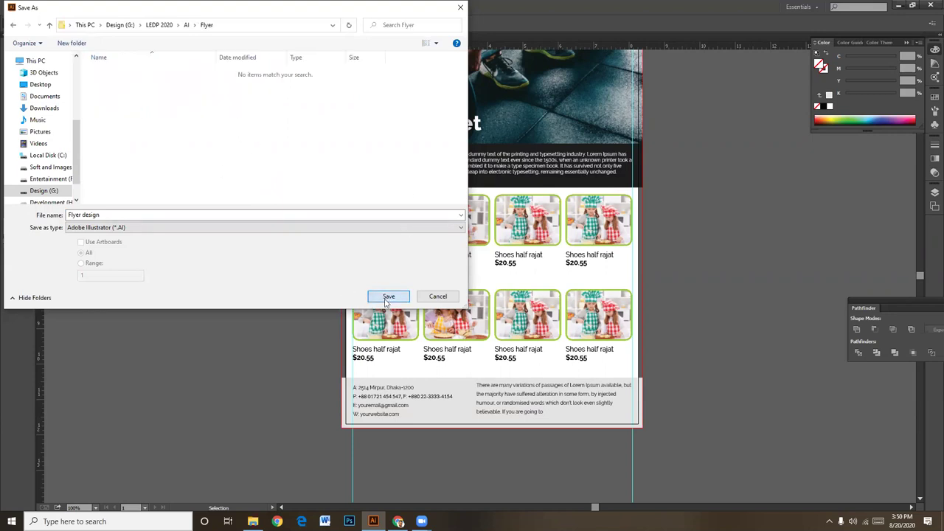
pyautogui.click(387, 296)
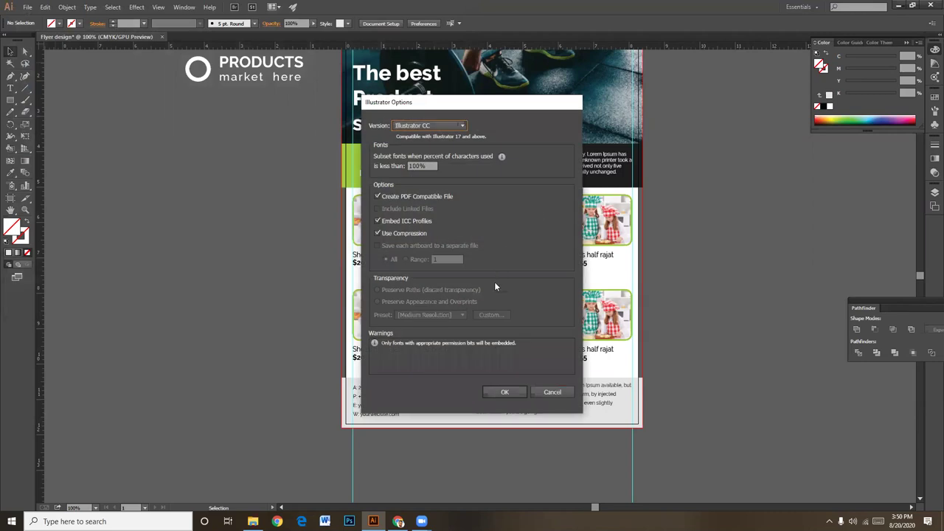
# - Accept the Illustrator CC version and default options to finish saving 'Flyer design.ai'
pyautogui.click(505, 391)
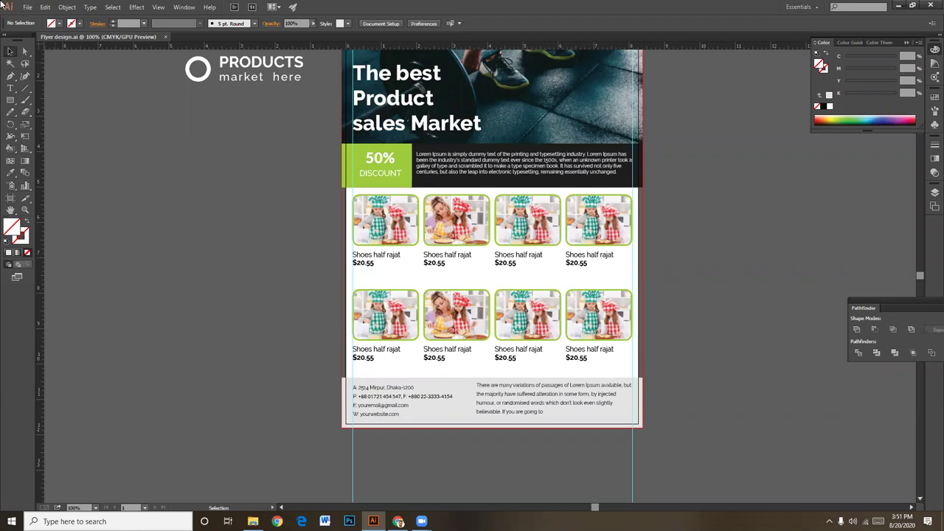
pyautogui.scroll(3, 305, 317)
pyautogui.scroll(2, 180, 199)
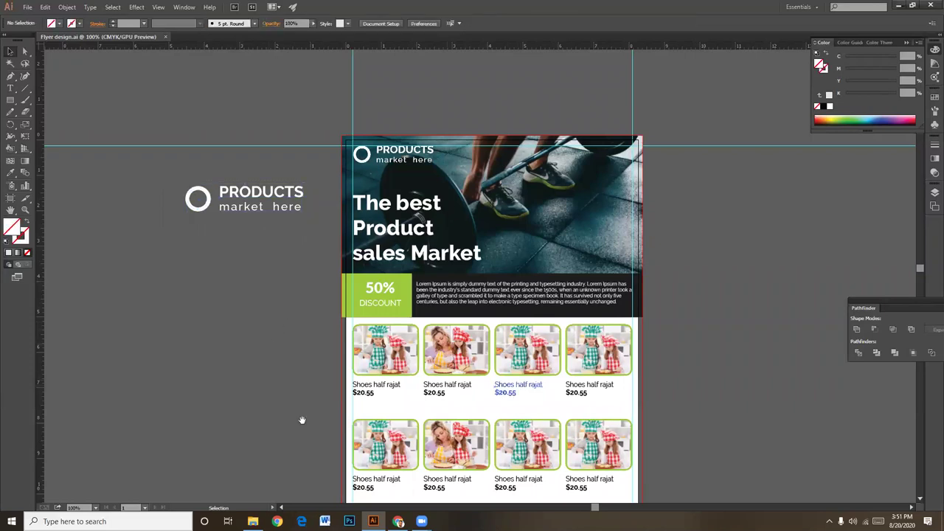
pyautogui.scroll(-3, 522, 398)
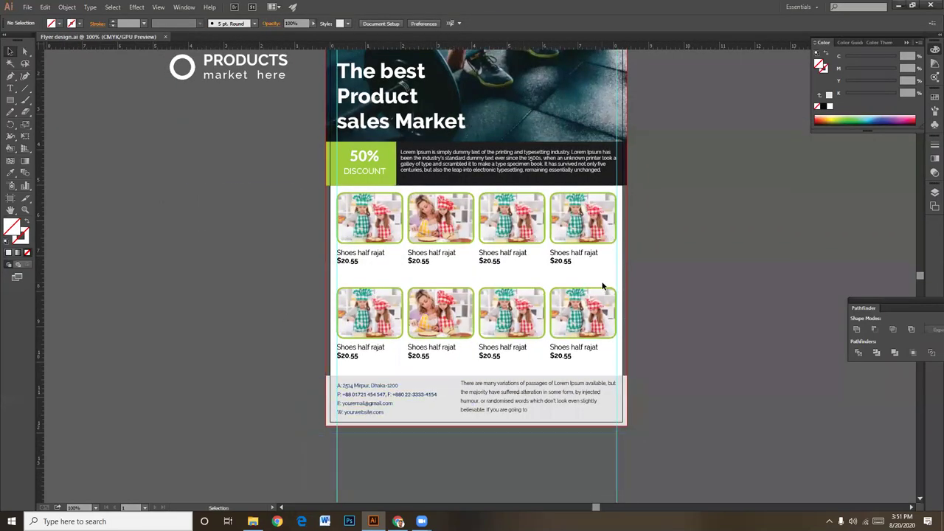
pyautogui.click(376, 222)
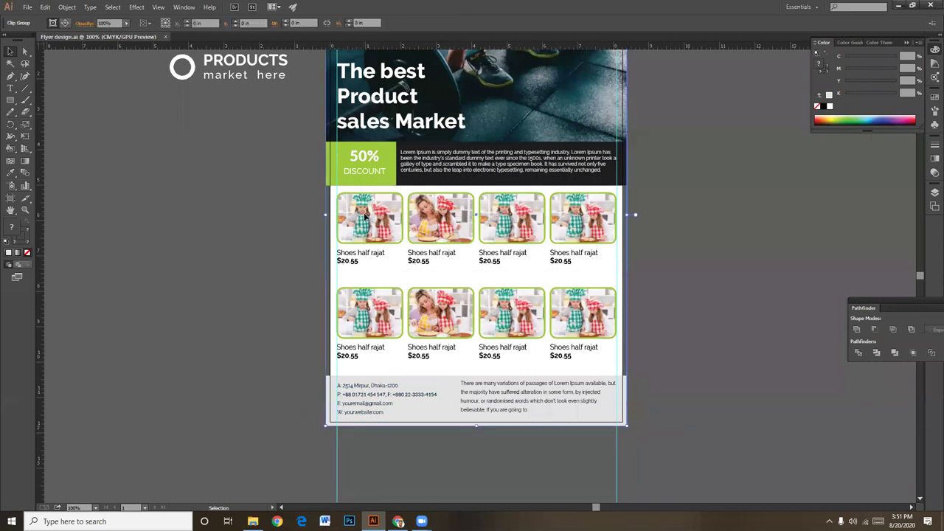
pyautogui.click(662, 292)
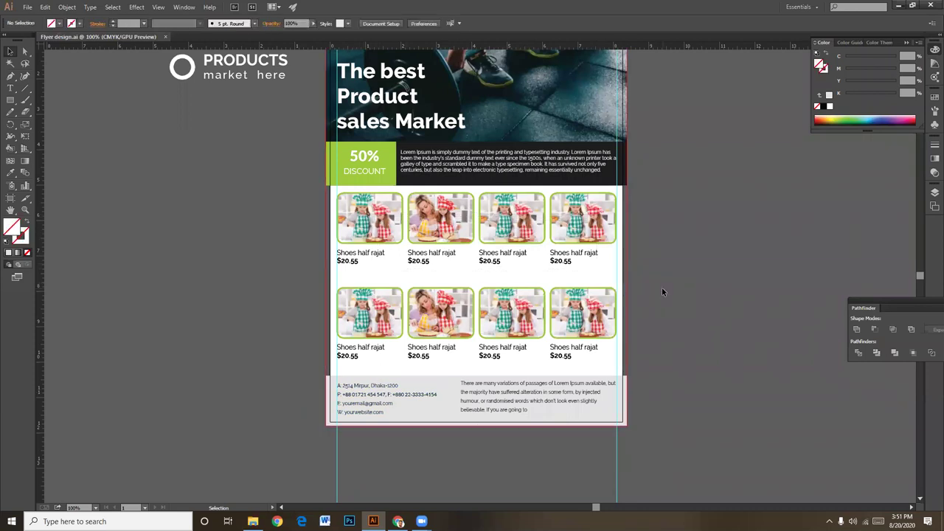
pyautogui.moveTo(657, 293); pyautogui.dragTo(666, 337)
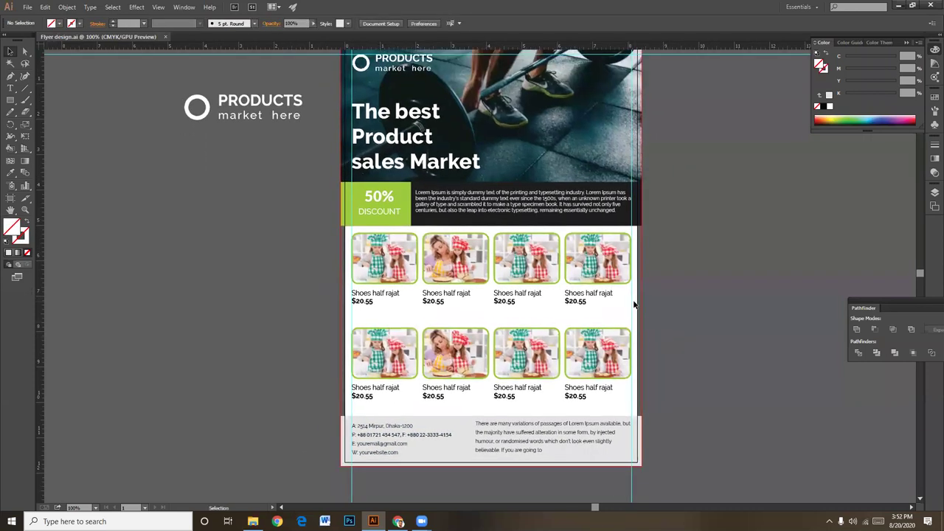
# - With Group Selection, add all four top-row product images and captions to one selection
pyautogui.click(24, 50)
pyautogui.click(356, 250)
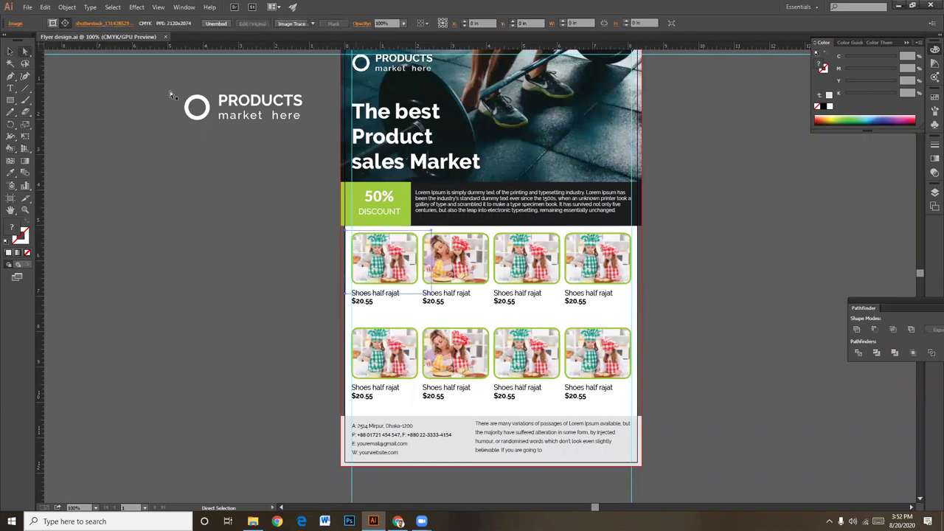
pyautogui.click(27, 52)
pyautogui.click(81, 64)
pyautogui.click(135, 287)
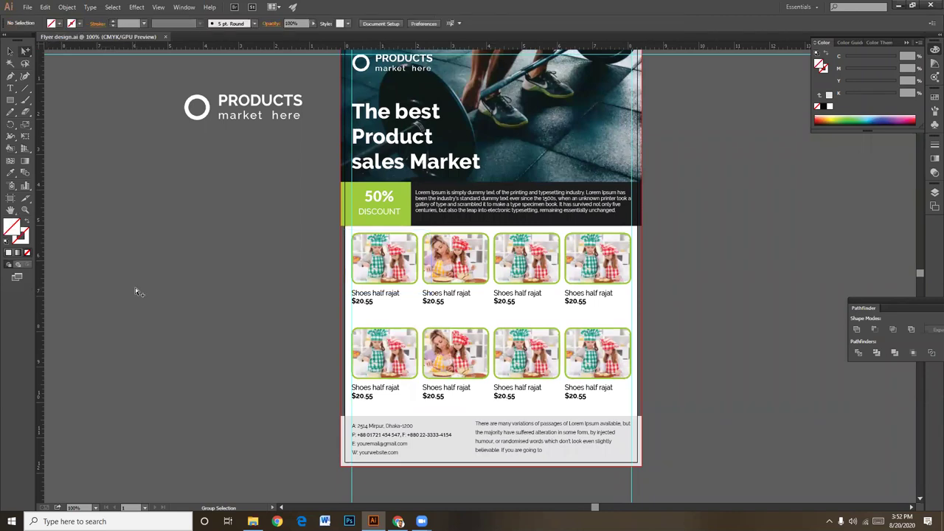
pyautogui.click(391, 260)
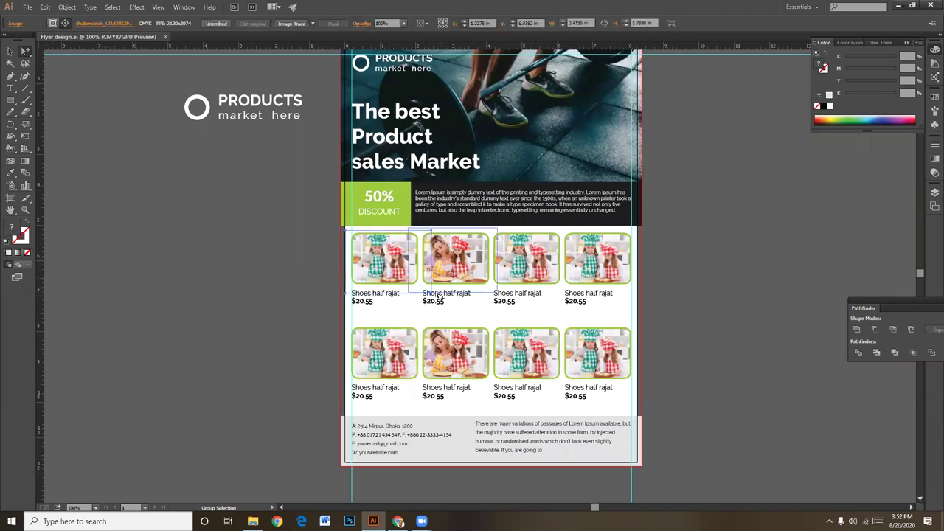
pyautogui.keyDown('shift'); pyautogui.click(363, 303); pyautogui.keyUp('shift')
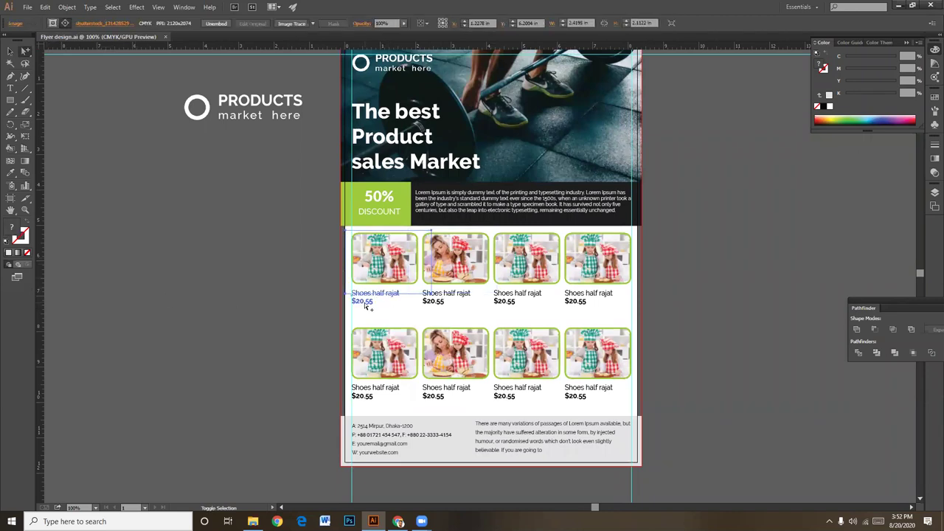
pyautogui.click(440, 302)
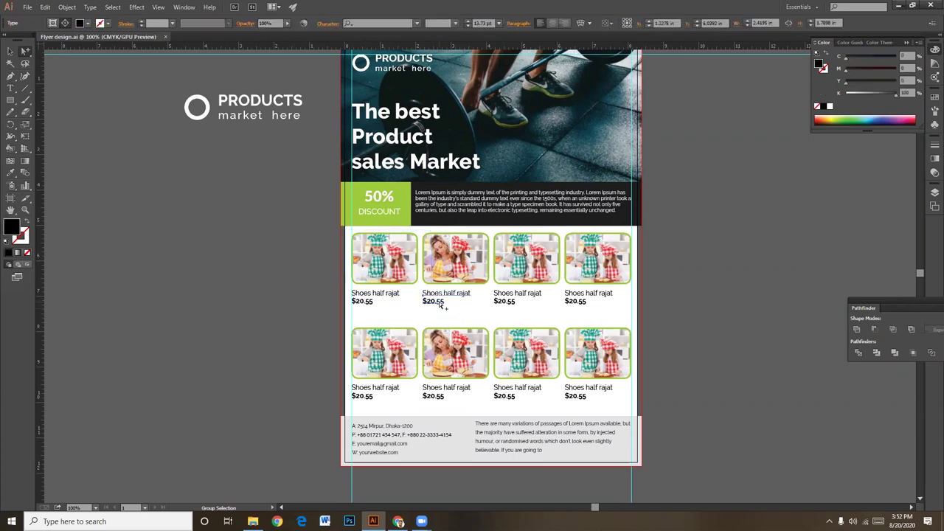
pyautogui.keyDown('shift'); pyautogui.click(474, 285); pyautogui.keyUp('shift')
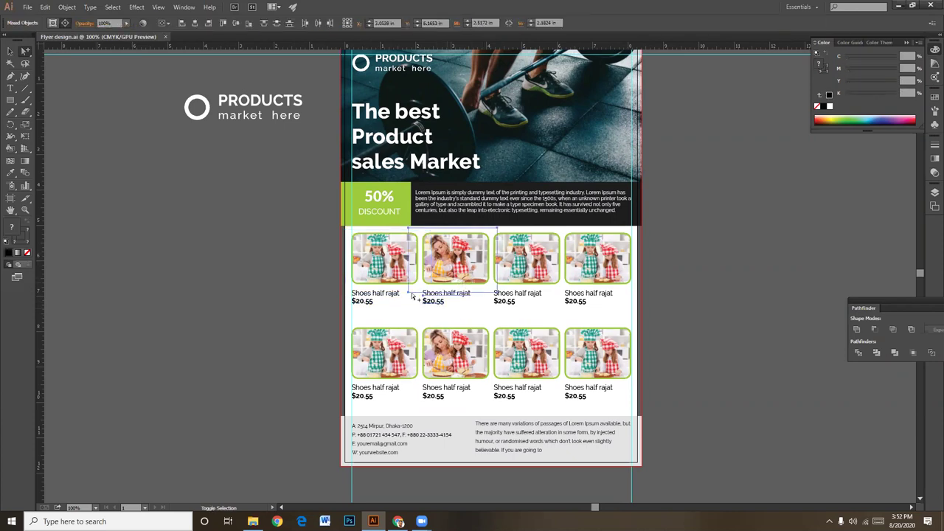
pyautogui.keyDown('shift'); pyautogui.click(362, 302); pyautogui.keyUp('shift')
pyautogui.keyDown('shift'); pyautogui.click(362, 302); pyautogui.keyUp('shift')
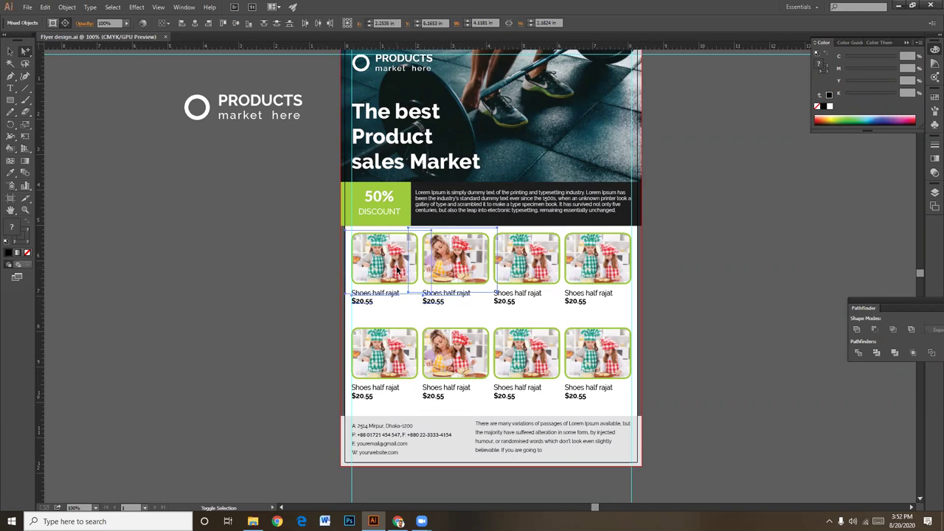
pyautogui.keyDown('shift'); pyautogui.click(514, 304); pyautogui.keyUp('shift')
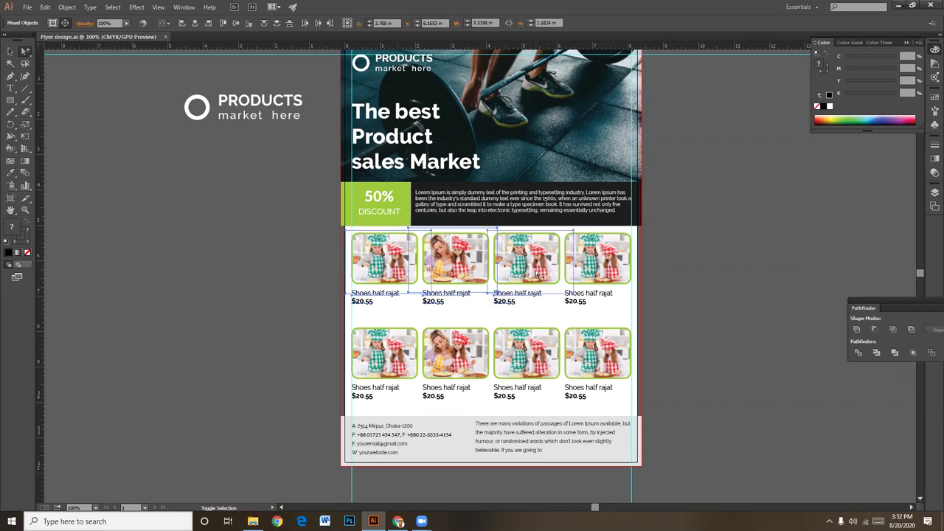
pyautogui.keyDown('shift'); pyautogui.click(583, 304); pyautogui.keyUp('shift')
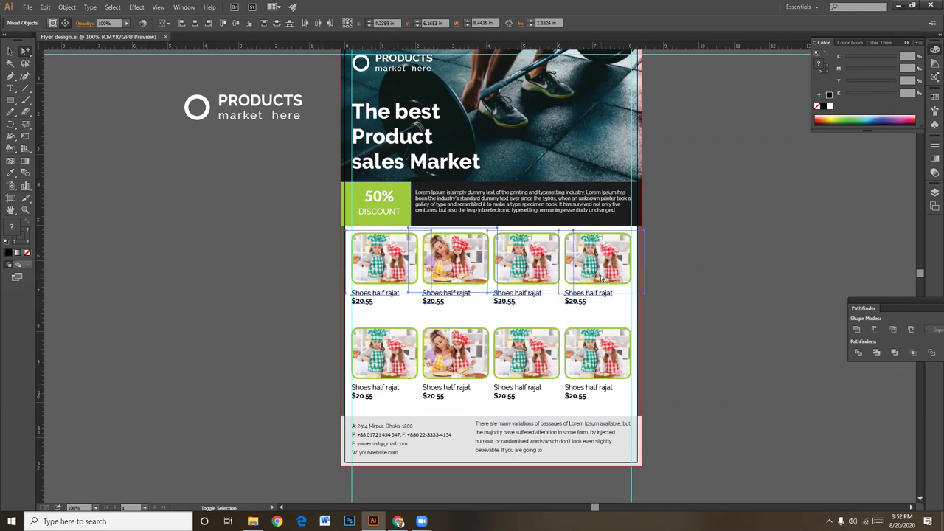
# - Nudge the top product row down and back to its original place, then toggle Outline view (Ctrl+Y)
pyautogui.click(11, 51)
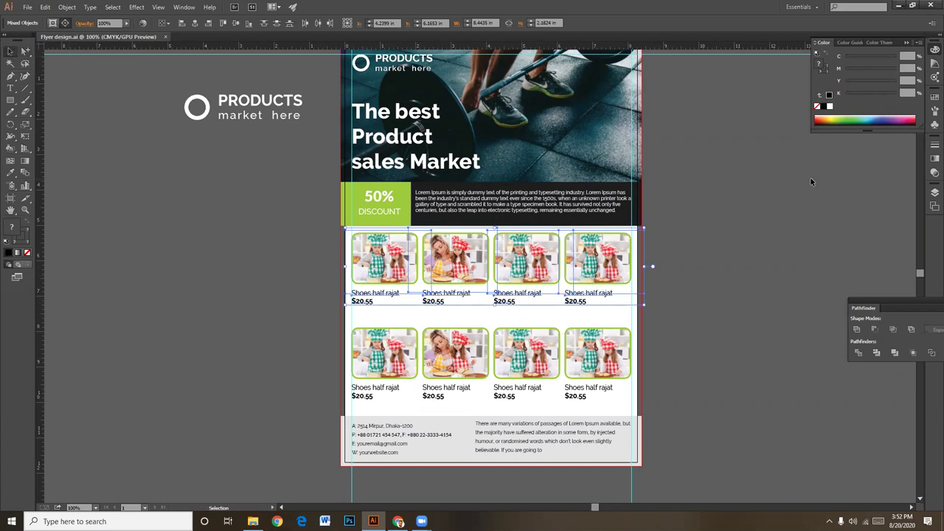
pyautogui.press('Down')
pyautogui.press('Down')
pyautogui.press('Down')
pyautogui.press('Down')
pyautogui.press('Down')
pyautogui.press('Down')
pyautogui.press('Down')
pyautogui.press('Down')
pyautogui.press('Down')
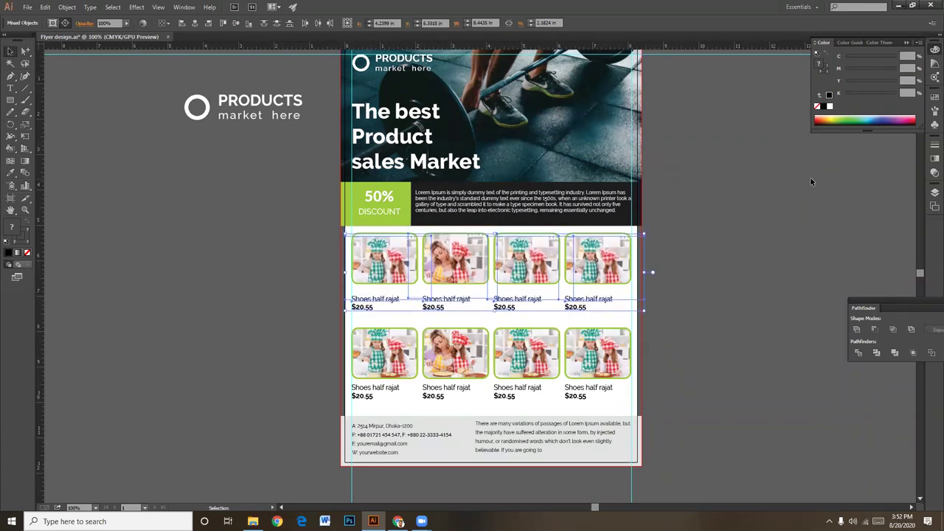
pyautogui.press('alt')
pyautogui.press('Up')
pyautogui.press('Up')
pyautogui.press('Up')
pyautogui.press('Up')
pyautogui.press('Up')
pyautogui.press('Up')
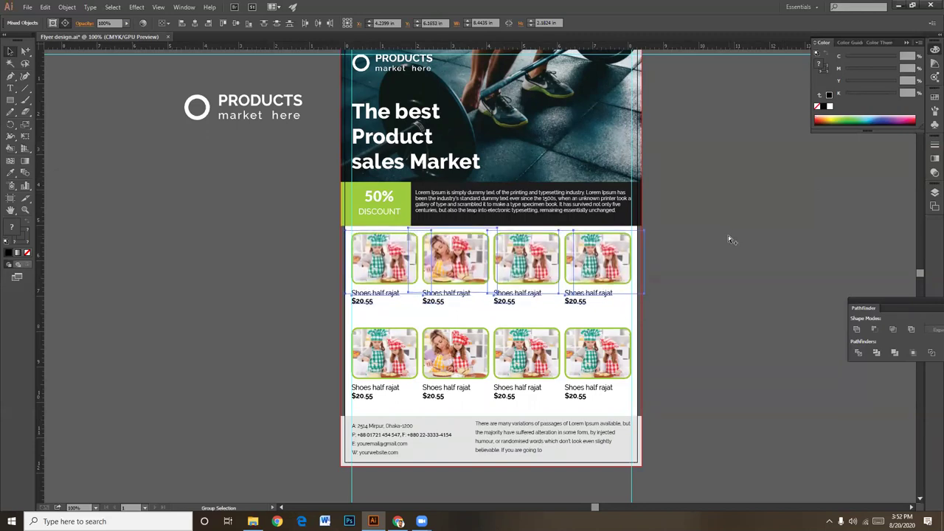
pyautogui.hotkey('ctrl', 'y')
# - Delete the large light rectangle covering the flyer
pyautogui.click(729, 237)
pyautogui.click(567, 328)
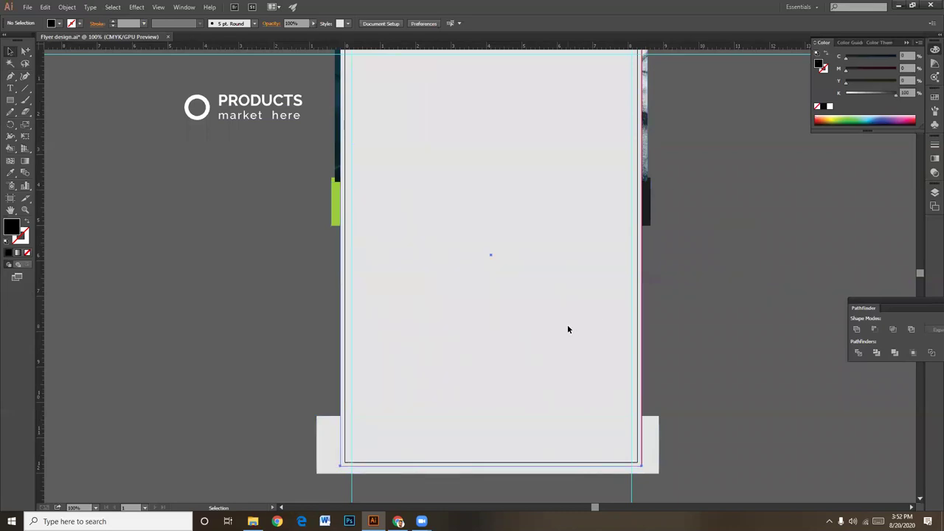
pyautogui.press('a')
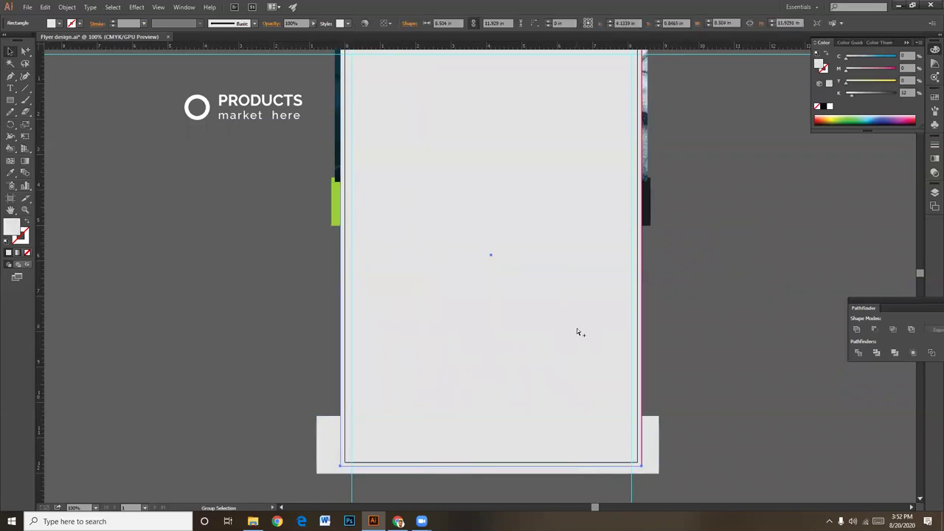
pyautogui.press('Delete')
# - Nudge the first product row of images and captions down two steps
pyautogui.hotkey('ctrl', '=')
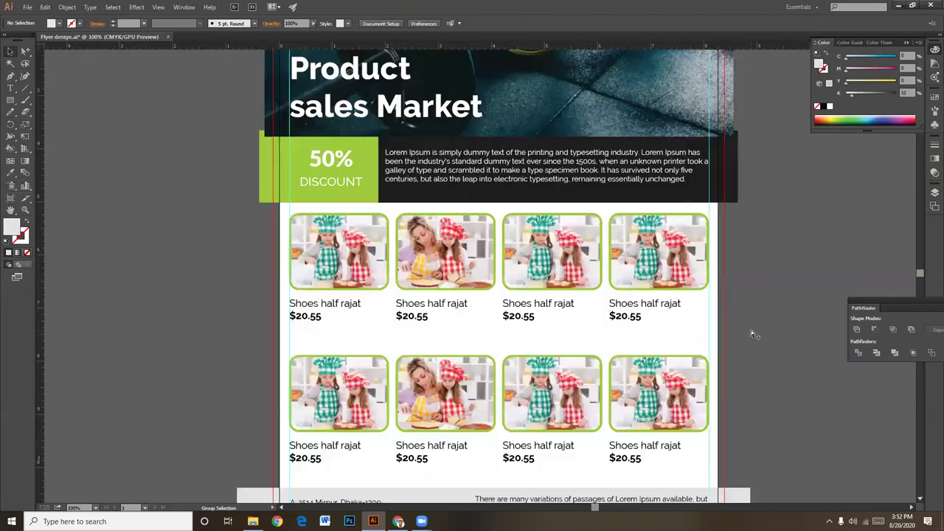
pyautogui.moveTo(665, 331)
pyautogui.mouseDown()
pyautogui.moveTo(314, 240)
pyautogui.moveTo(310, 254)
pyautogui.mouseUp()
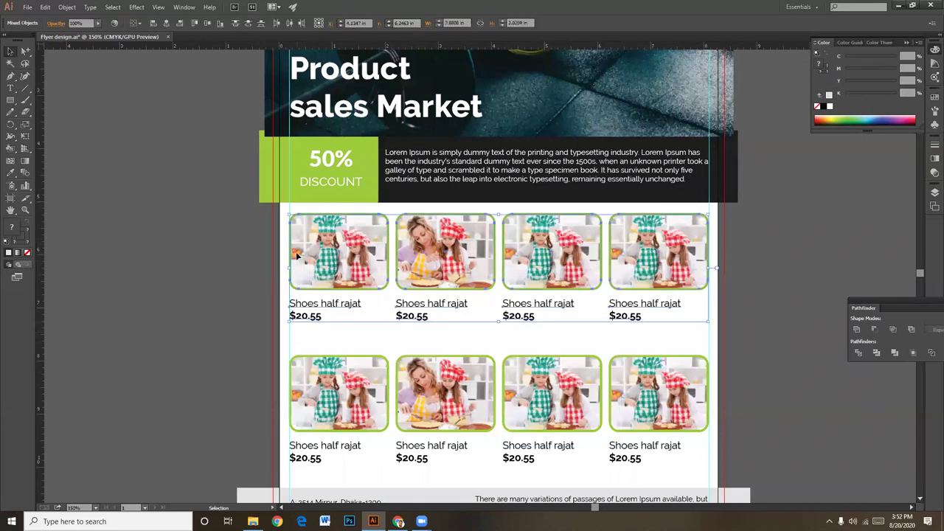
pyautogui.press('Down')
pyautogui.press('Down')
pyautogui.press('Down')
pyautogui.press('Down')
pyautogui.press('Down')
pyautogui.press('Down')
pyautogui.press('Down')
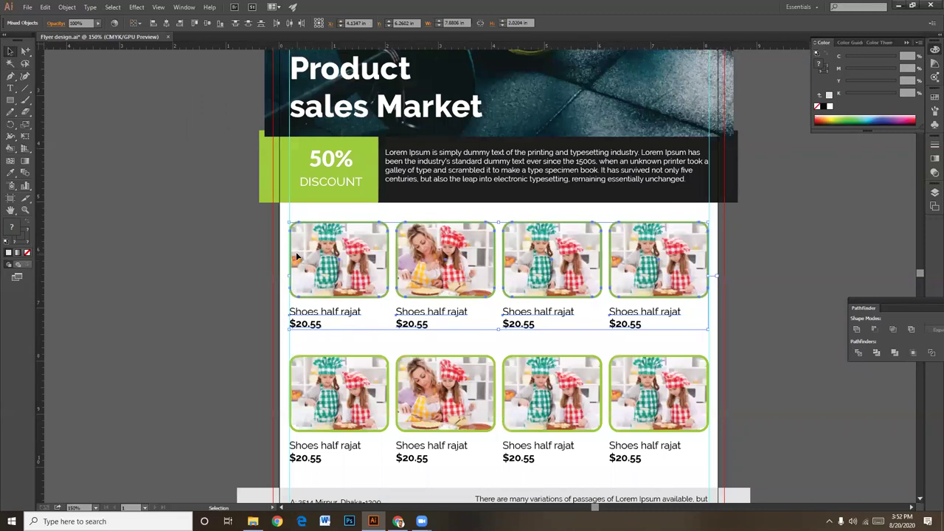
pyautogui.press('Down')
pyautogui.press('Down')
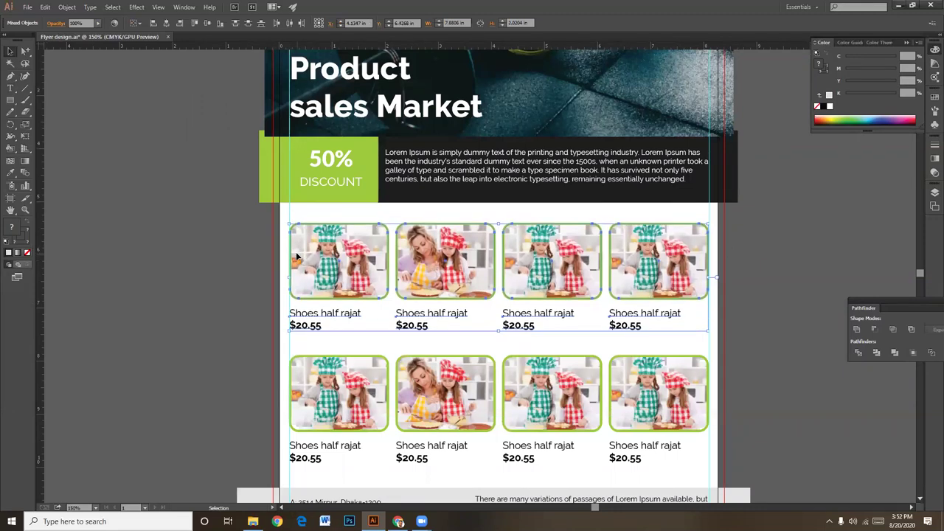
# - Place a light grey page-sized rectangle back over the whole flyer
pyautogui.hotkey('ctrl', '-')
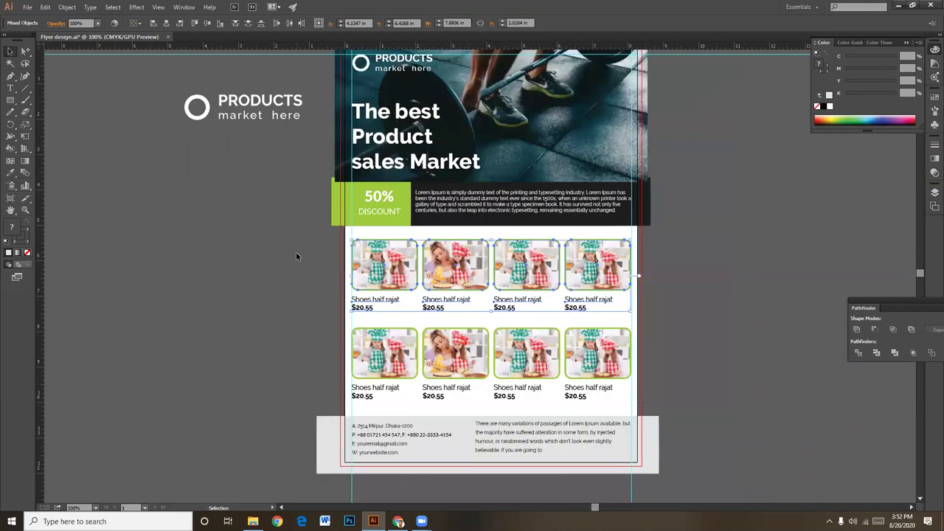
pyautogui.press('a')
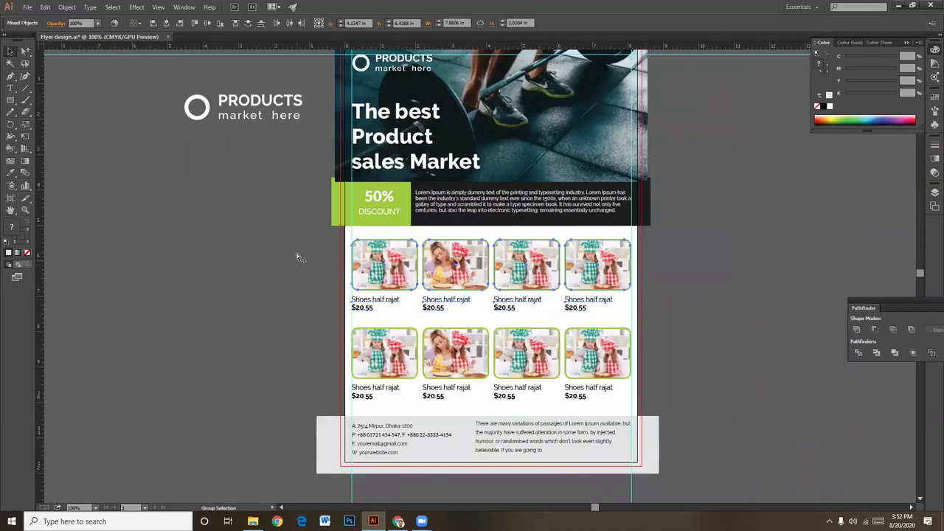
pyautogui.hotkey('ctrl', 'z')
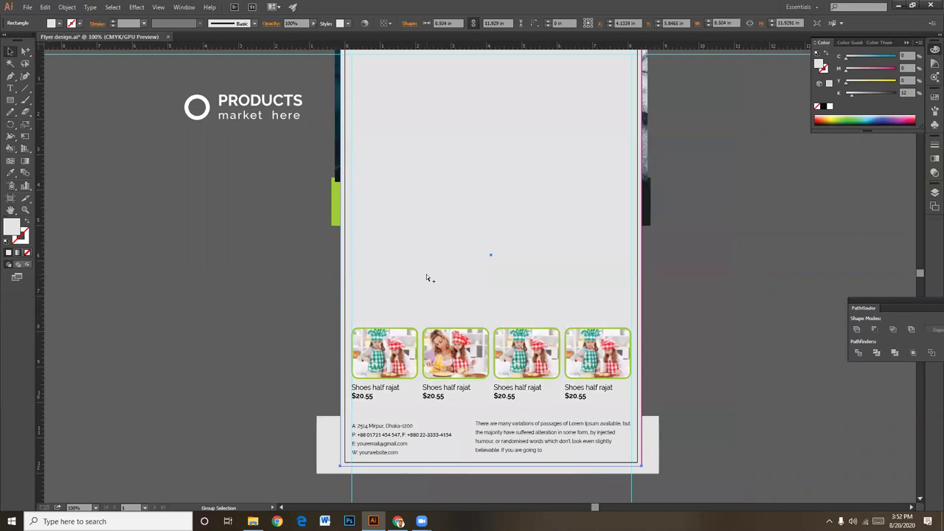
pyautogui.click(11, 51)
pyautogui.press('a')
pyautogui.hotkey('ctrl', 'z')
pyautogui.hotkey('ctrl', 'z')
pyautogui.hotkey('ctrl', 'z')
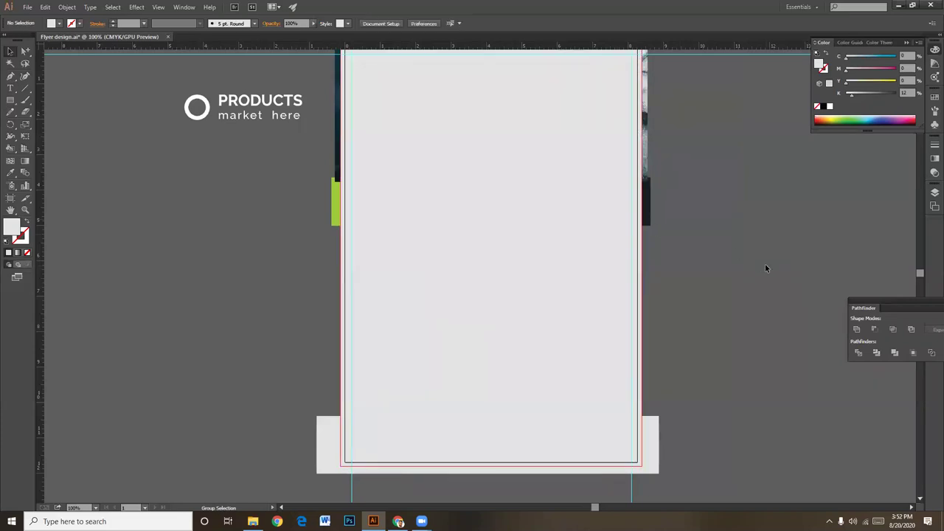
pyautogui.hotkey('ctrl', '-')
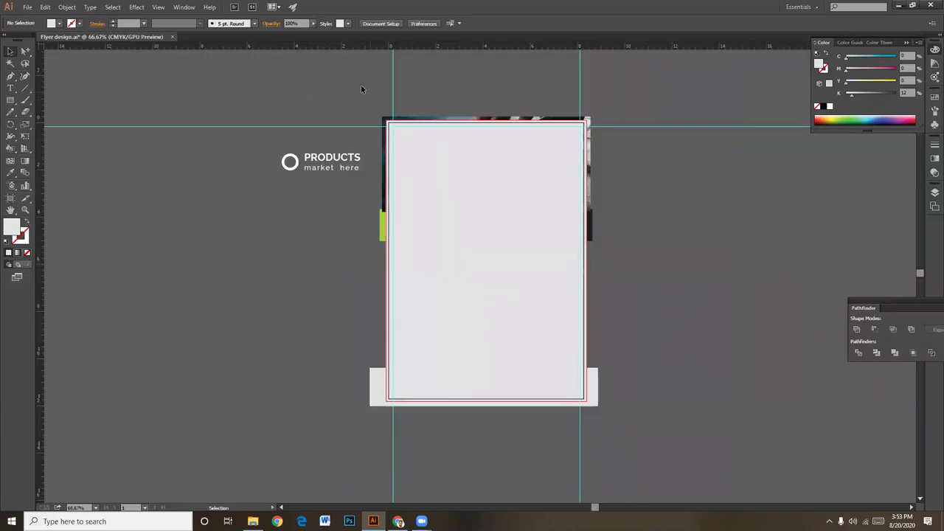
# - Clip all the flyer artwork to the grey top rectangle with Make Clipping Mask
pyautogui.hotkey('ctrl', 'a')
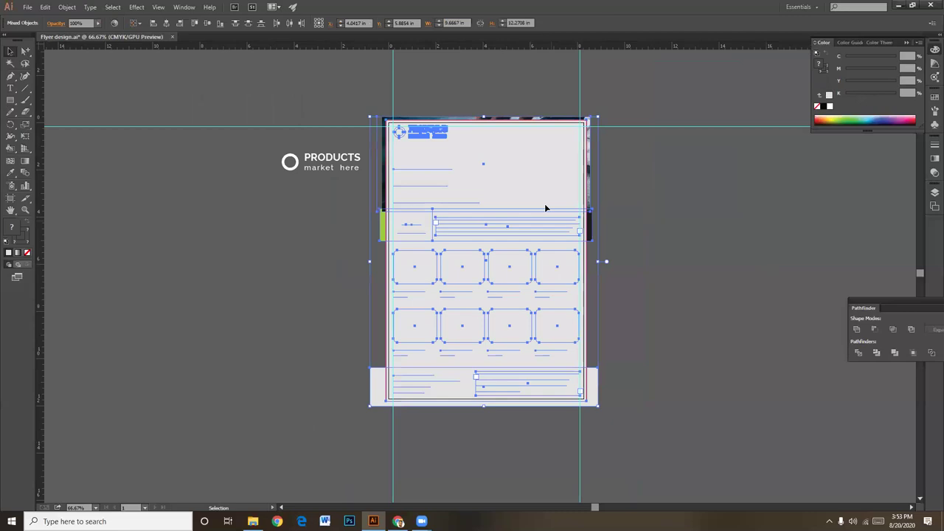
pyautogui.rightClick(541, 186)
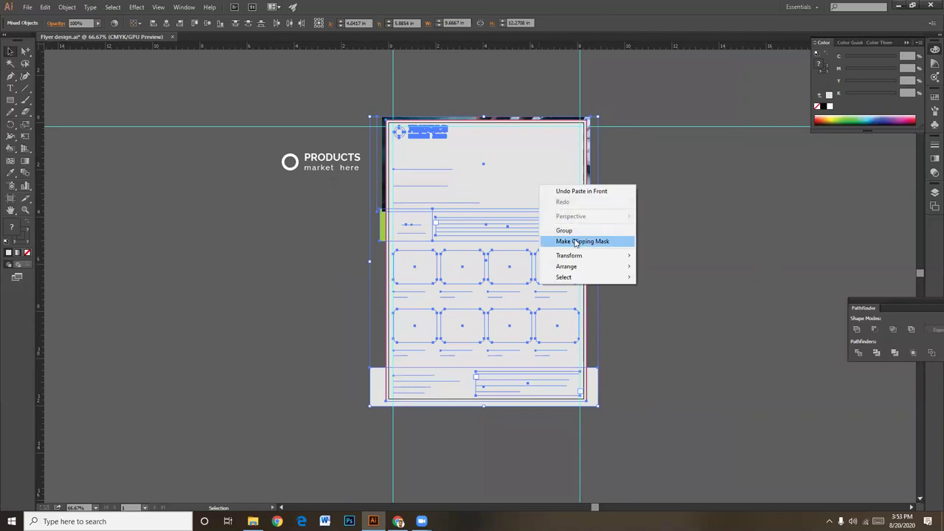
pyautogui.click(576, 242)
pyautogui.click(664, 256)
# - Zoom in on the product images and select the first image's rounded frame with Group Selection
pyautogui.hotkey('ctrl', '+')
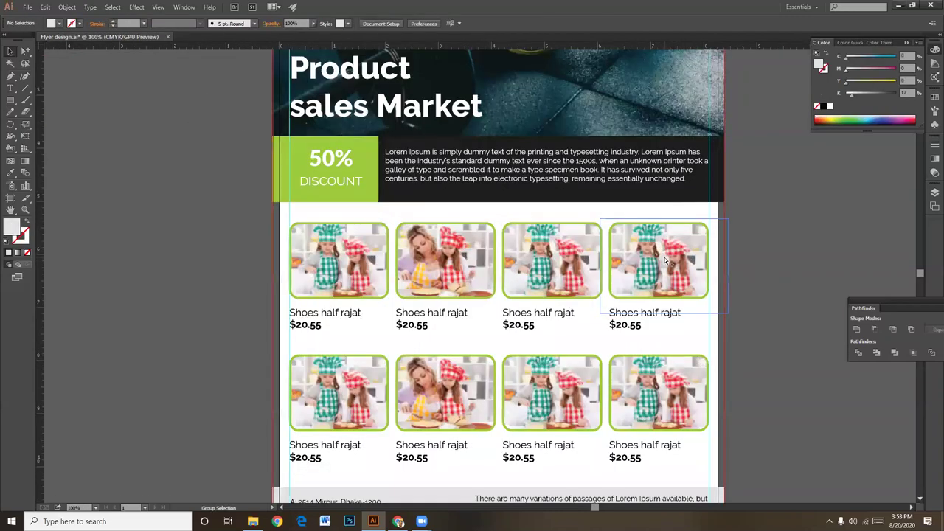
pyautogui.click(664, 260)
pyautogui.hotkey('ctrl', '+')
pyautogui.hotkey('ctrl', '+')
pyautogui.hotkey('ctrl', '+')
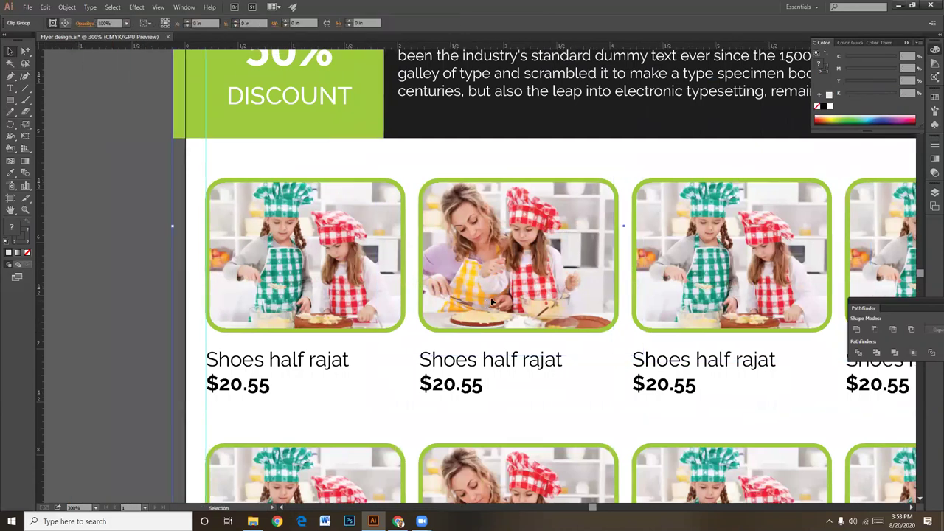
pyautogui.click(488, 335)
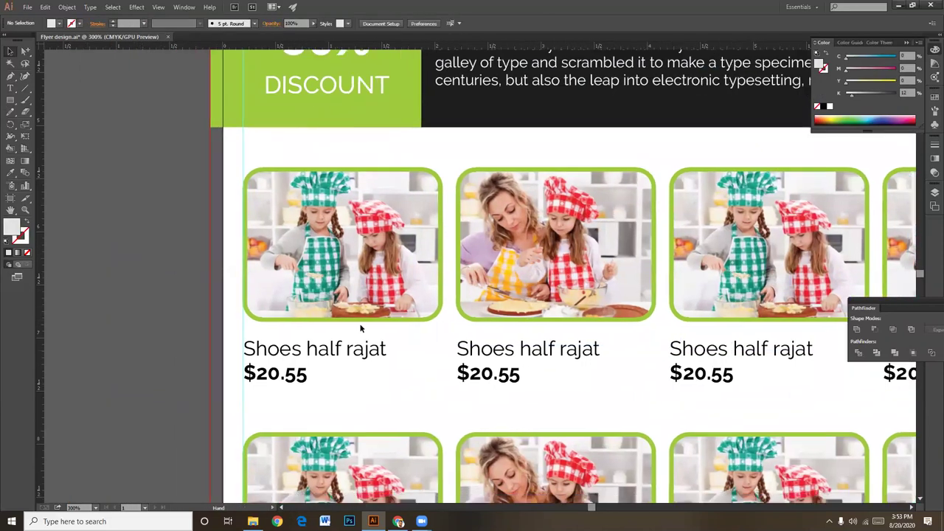
pyautogui.moveTo(25, 50); pyautogui.dragTo(52, 66)
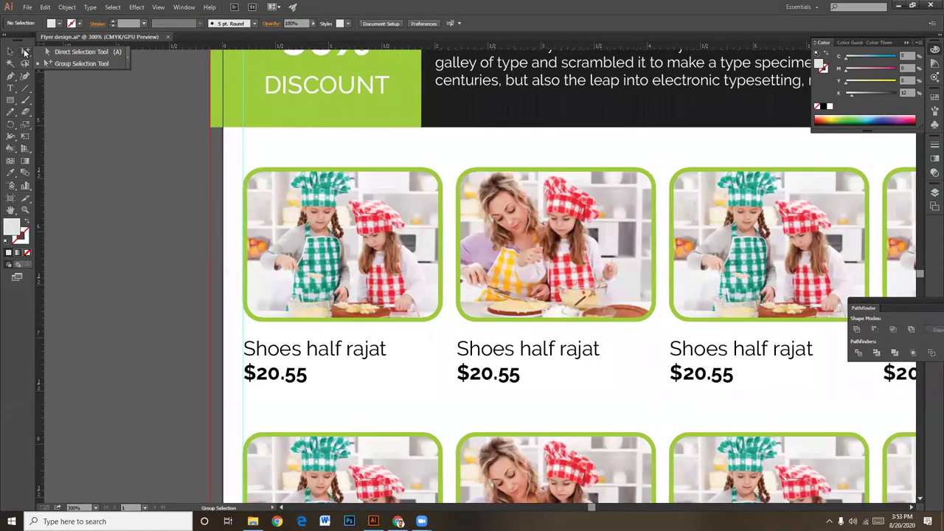
pyautogui.click(347, 170)
# - Select the first three product images with their captions and prices
pyautogui.click(353, 212)
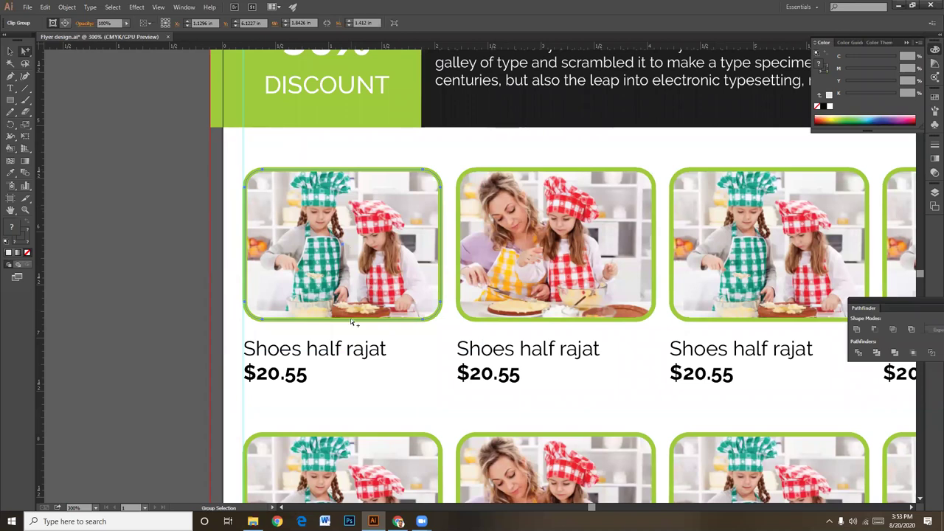
pyautogui.click(354, 349)
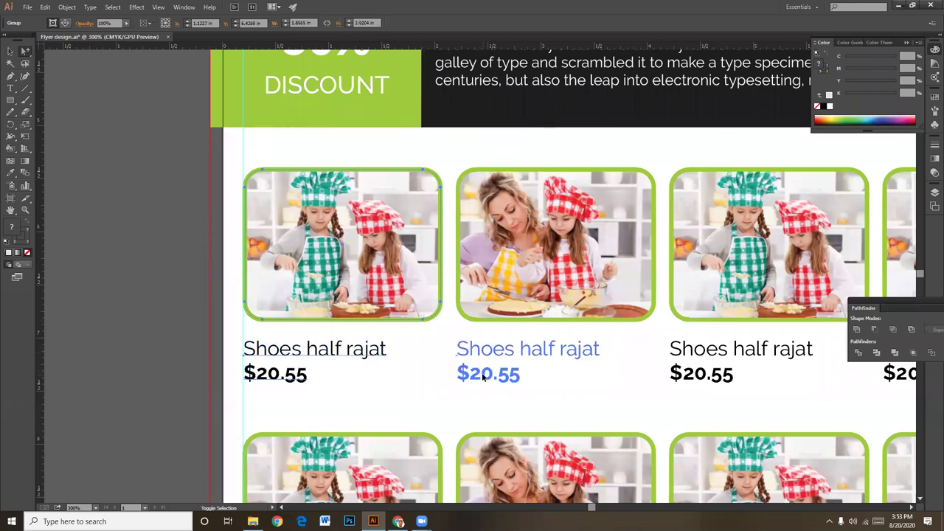
pyautogui.keyDown('shift'); pyautogui.click(465, 373); pyautogui.keyUp('shift')
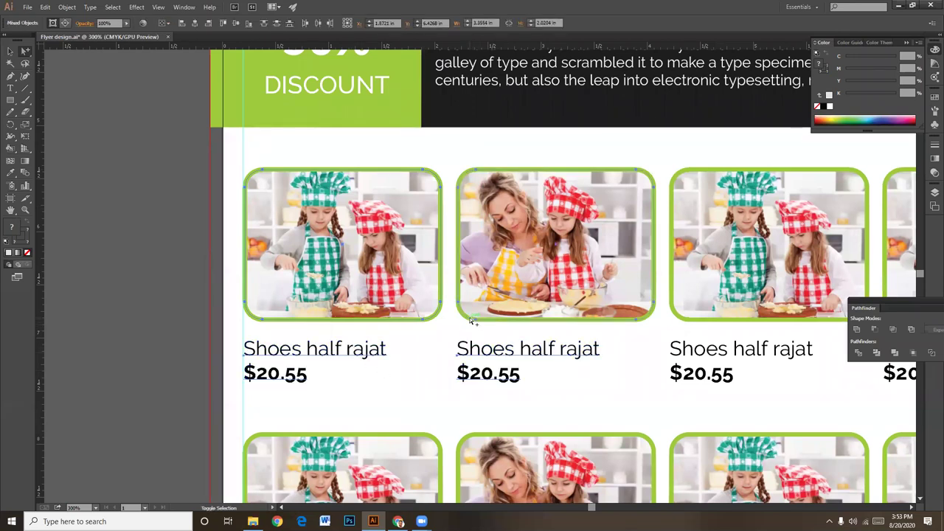
pyautogui.keyDown('shift'); pyautogui.click(515, 290); pyautogui.keyUp('shift')
pyautogui.keyDown('shift'); pyautogui.click(713, 372); pyautogui.keyUp('shift')
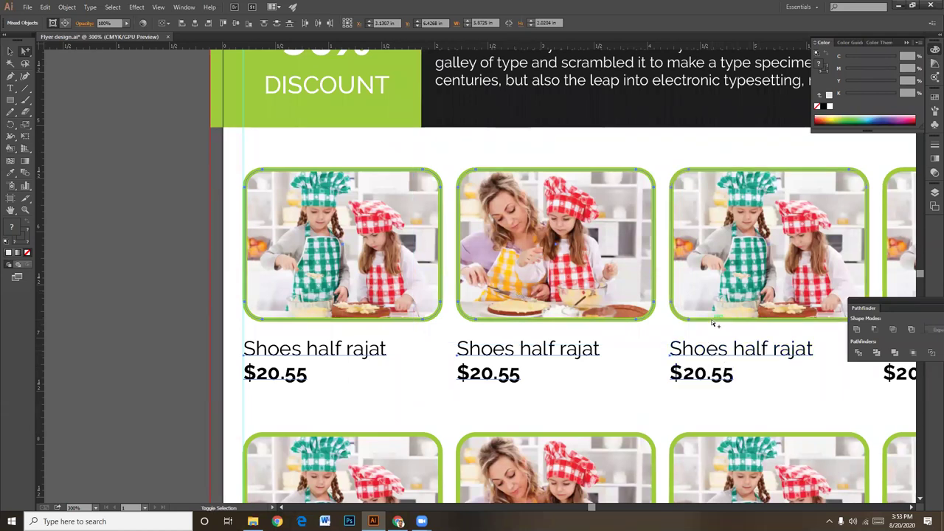
pyautogui.hotkey('ctrl', '-')
pyautogui.hotkey('ctrl', '-')
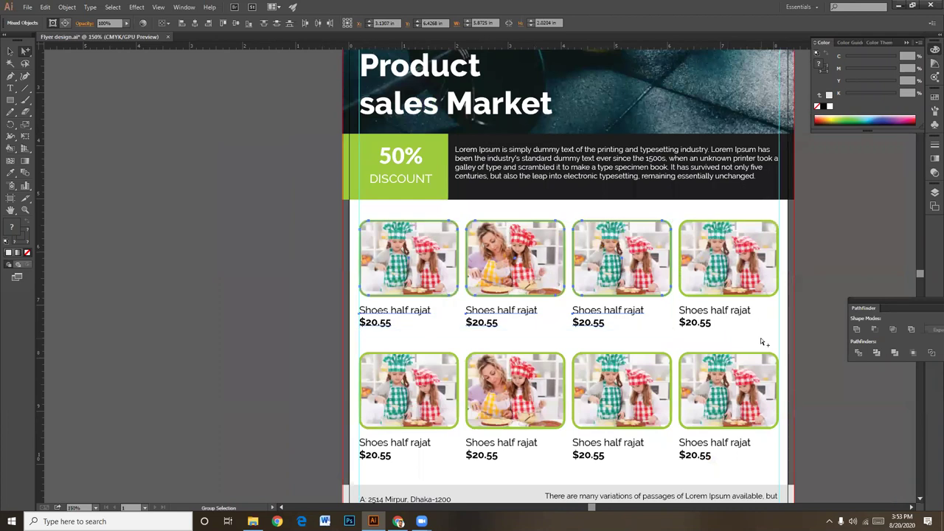
pyautogui.moveTo(910, 225); pyautogui.dragTo(647, 341)
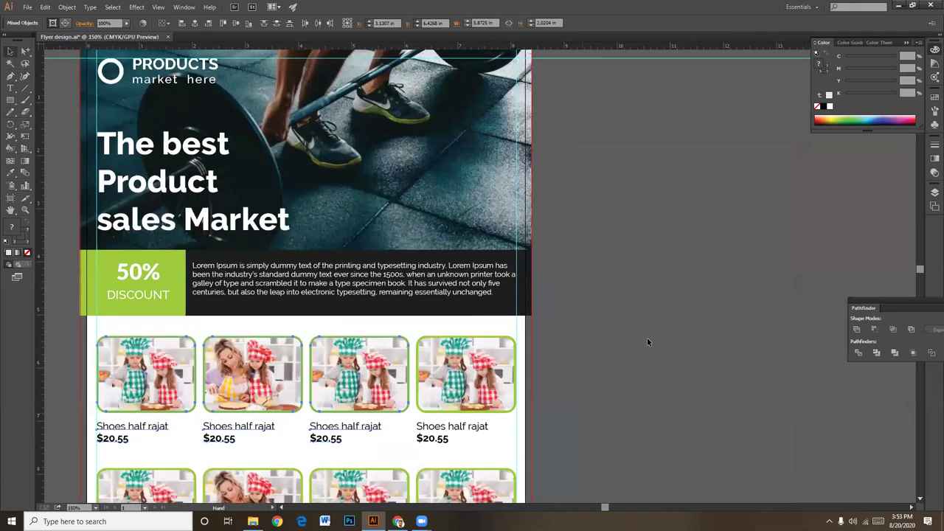
# - Make a clipping mask of the selected cards, then release it again
pyautogui.hotkey('ctrl', '7')
pyautogui.rightClick(496, 184)
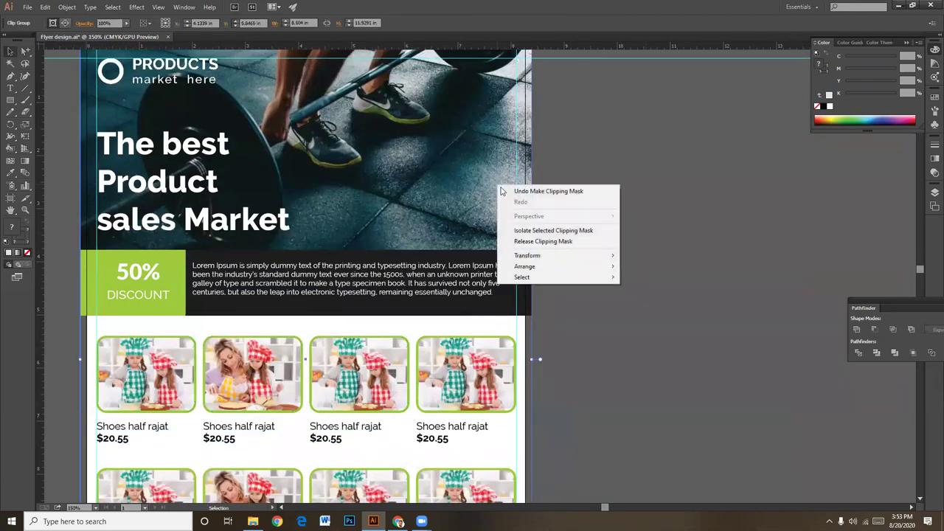
pyautogui.click(545, 243)
pyautogui.click(634, 307)
pyautogui.moveTo(603, 358); pyautogui.dragTo(672, 268)
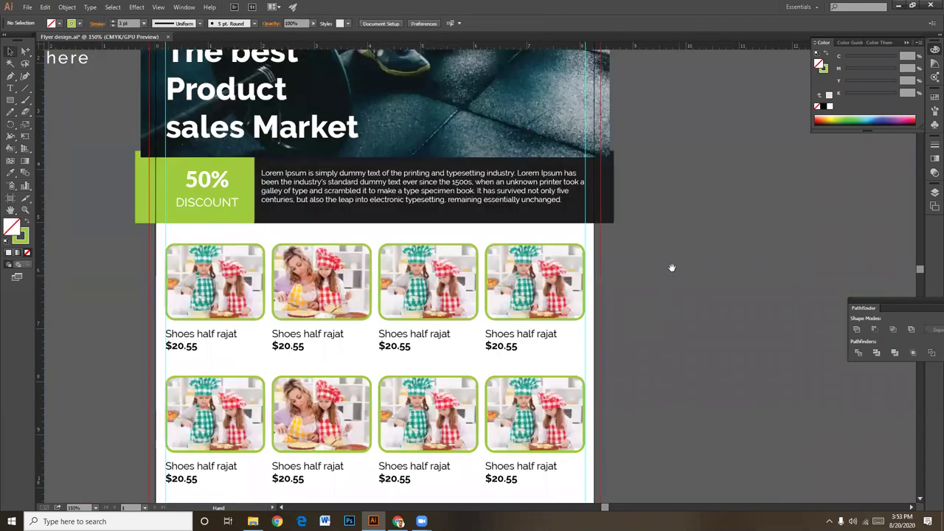
# - Select all the flyer artwork and clip it to the page edges with Ctrl+7
pyautogui.click(553, 263)
pyautogui.click(454, 270)
pyautogui.click(331, 275)
pyautogui.click(221, 273)
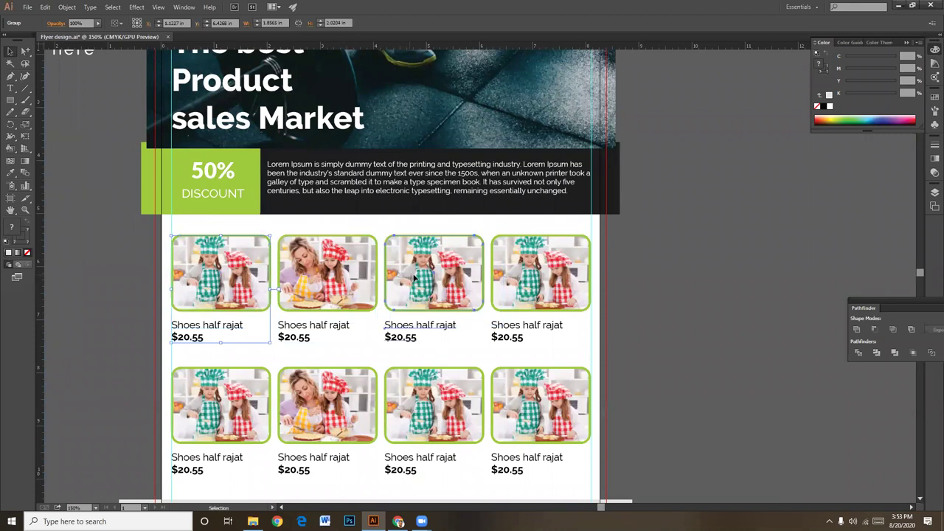
pyautogui.hotkey('ctrl', 'a')
pyautogui.hotkey('ctrl', '7')
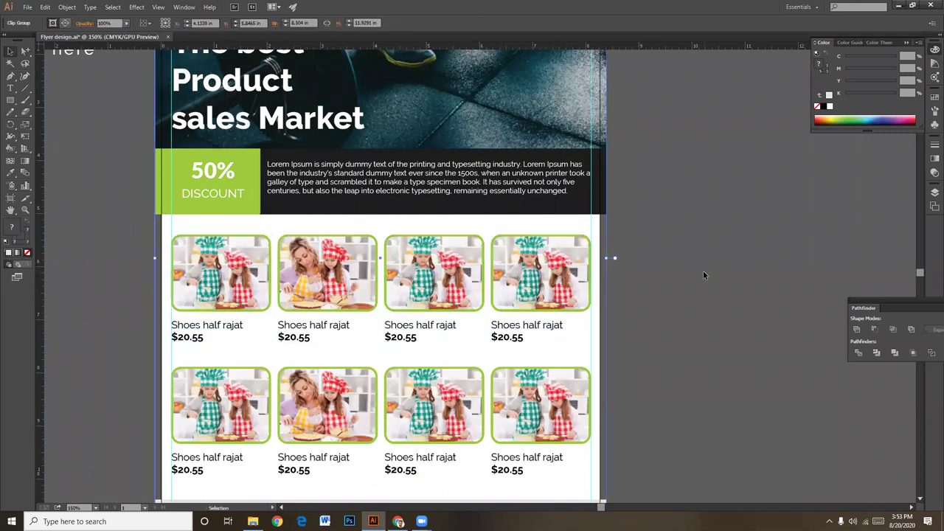
pyautogui.hotkey('ctrl', '-')
pyautogui.hotkey('ctrl', '-')
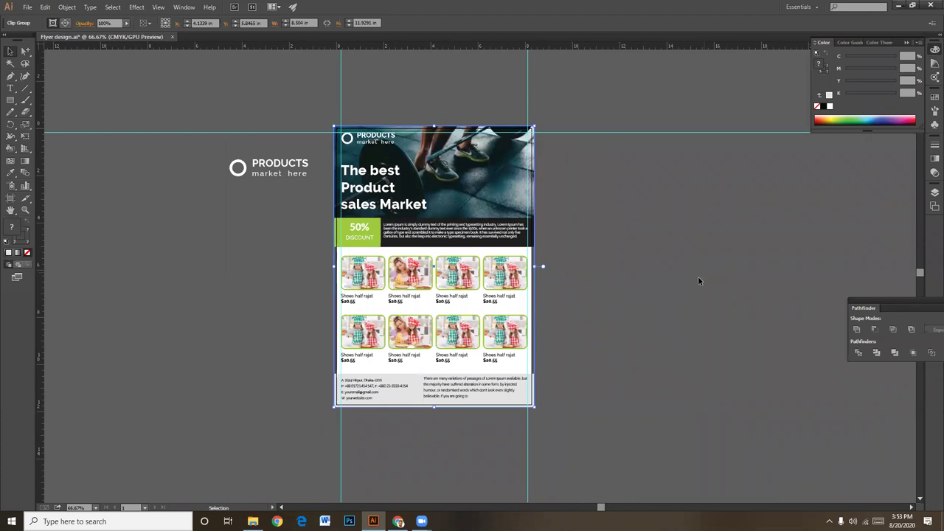
# - Save the latest changes to Flyer design.ai
pyautogui.hotkey('ctrl', 's')
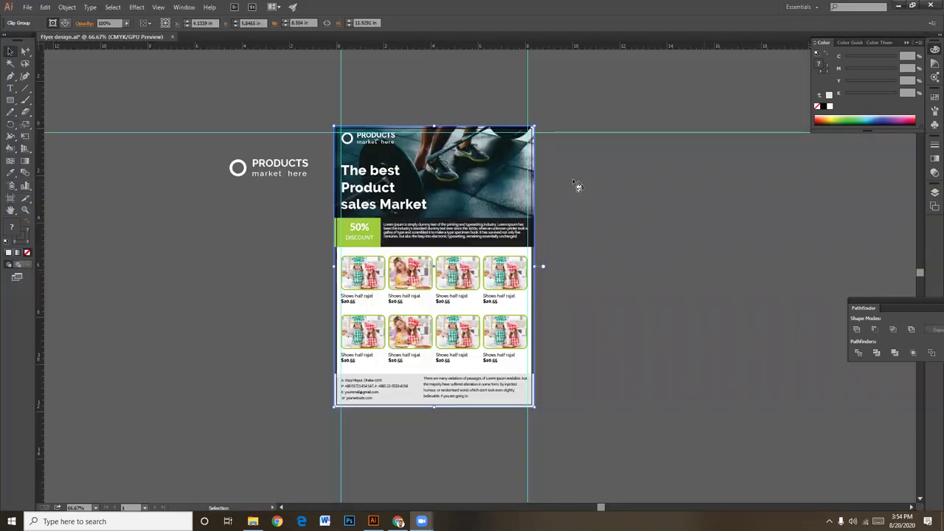
# - Choose the JPEG High preset in Save for Web and proceed to saving
pyautogui.click(28, 6)
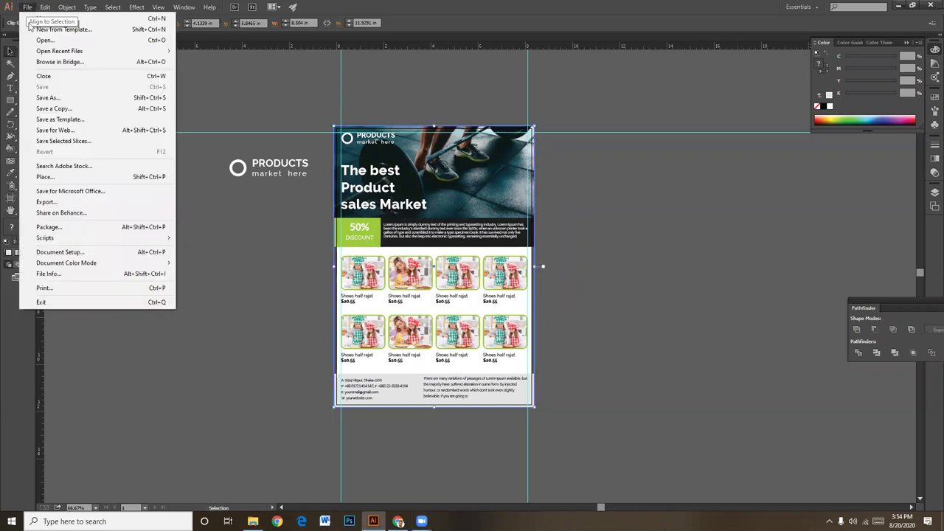
pyautogui.click(74, 131)
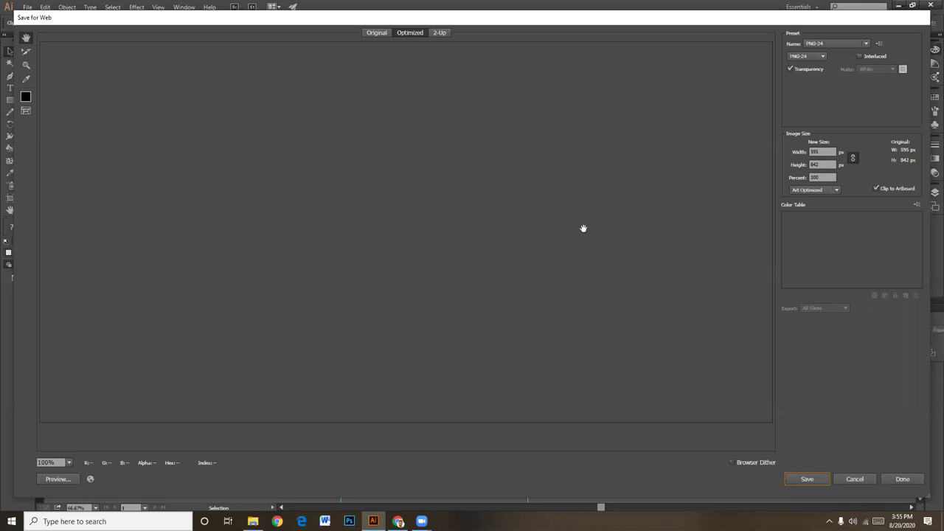
pyautogui.click(856, 43)
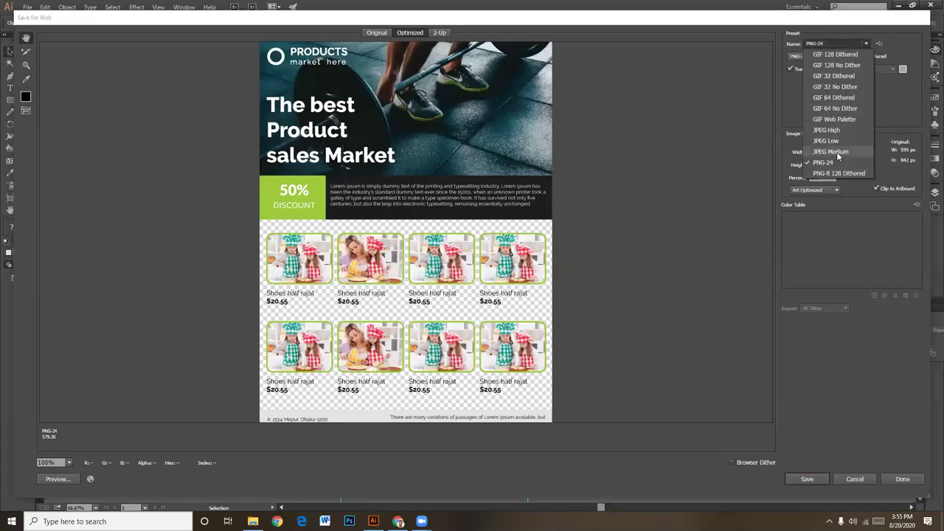
pyautogui.click(834, 130)
pyautogui.scroll(-1, 441, 228)
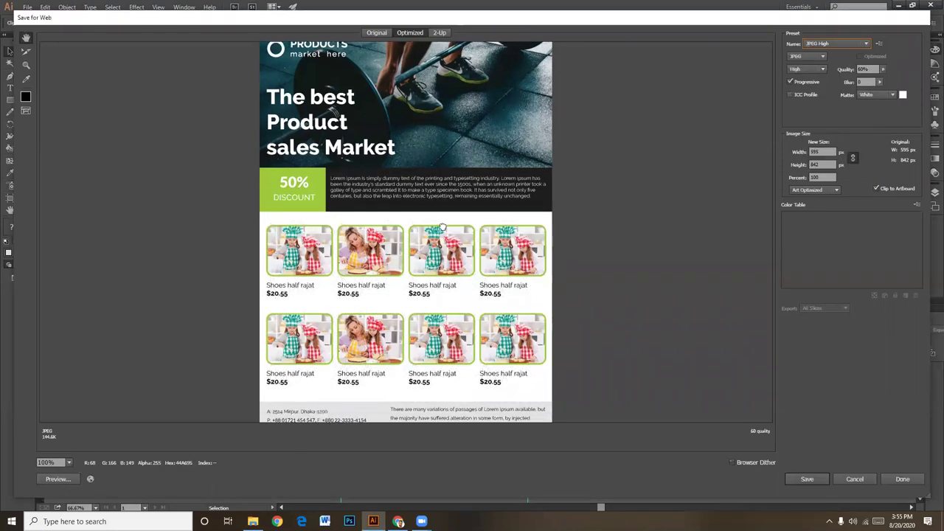
pyautogui.scroll(-1, 441, 228)
pyautogui.click(806, 479)
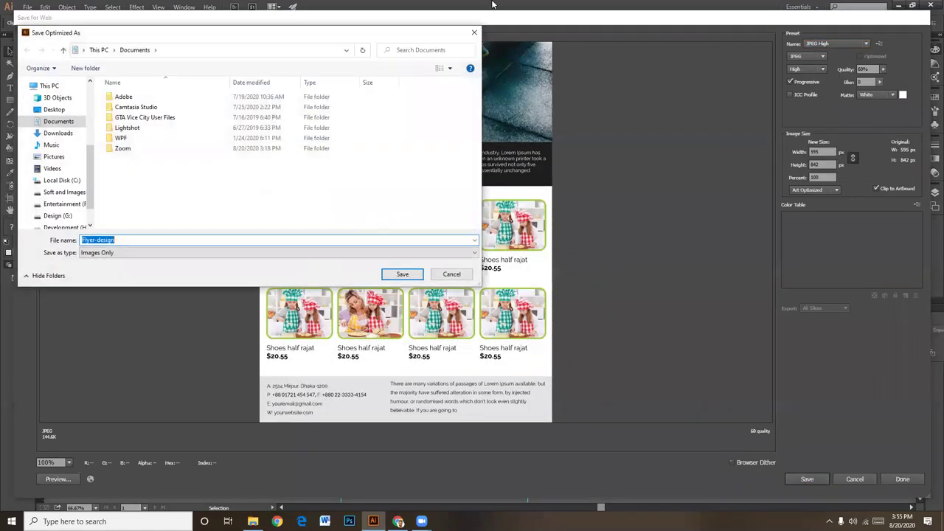
pyautogui.moveTo(66, 192)
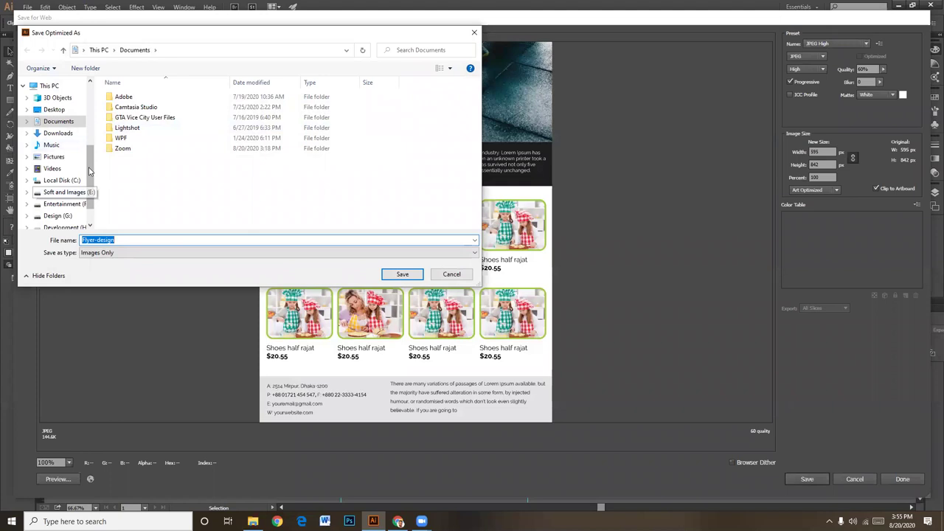
# - Save the JPEG as Flyer-design in G:\LEDP 2020\AI\Flyer
pyautogui.scroll(-1, 81, 177)
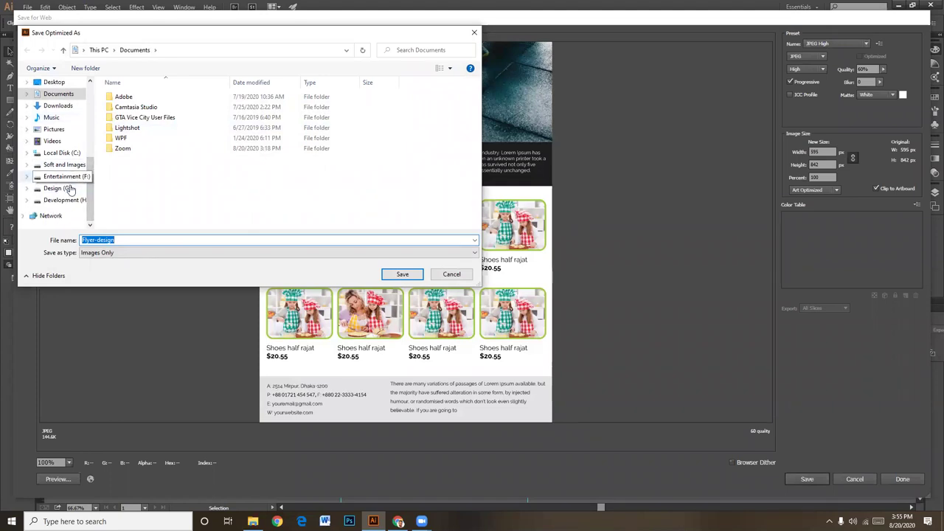
pyautogui.click(62, 190)
pyautogui.click(147, 185)
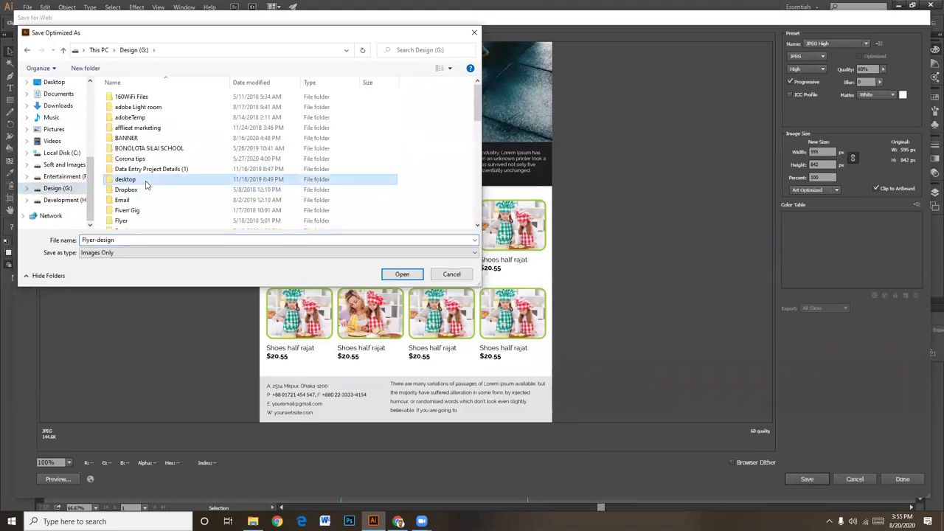
pyautogui.press('l')
pyautogui.press('l')
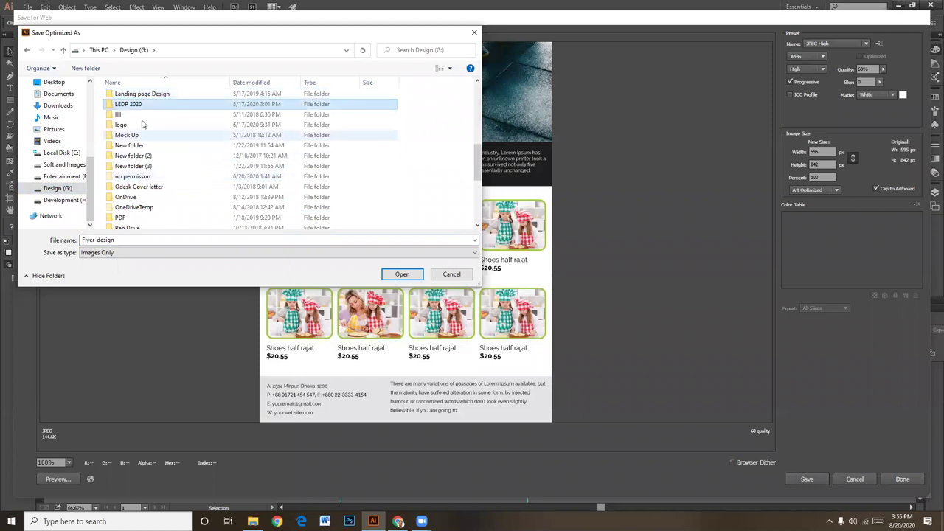
pyautogui.press('Return')
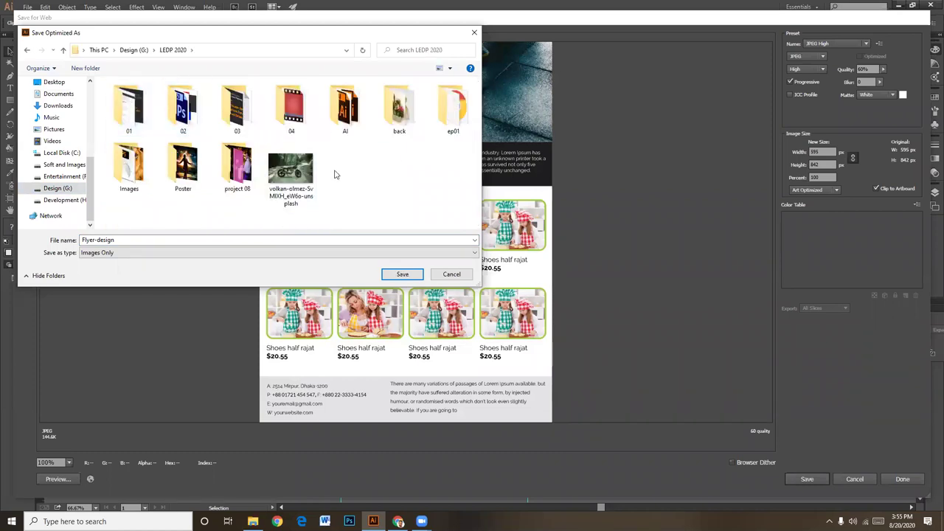
pyautogui.doubleClick(350, 126)
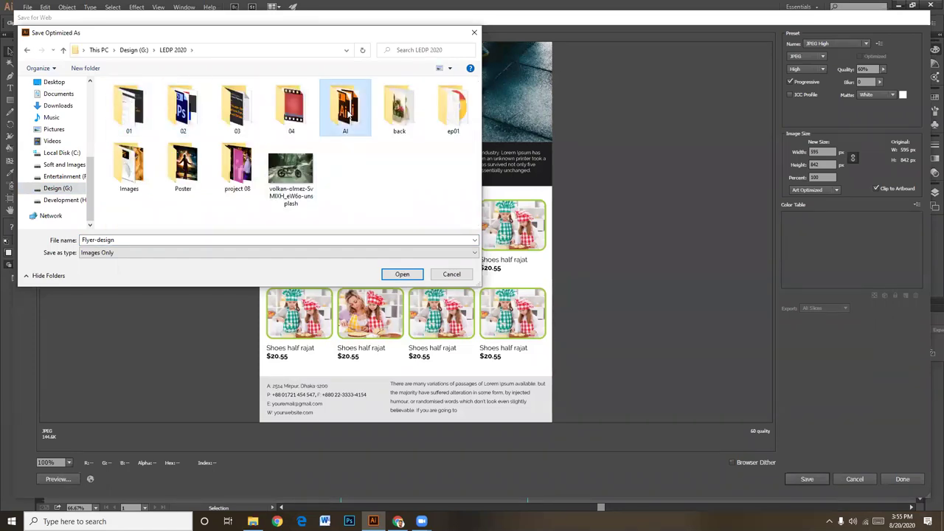
pyautogui.doubleClick(144, 117)
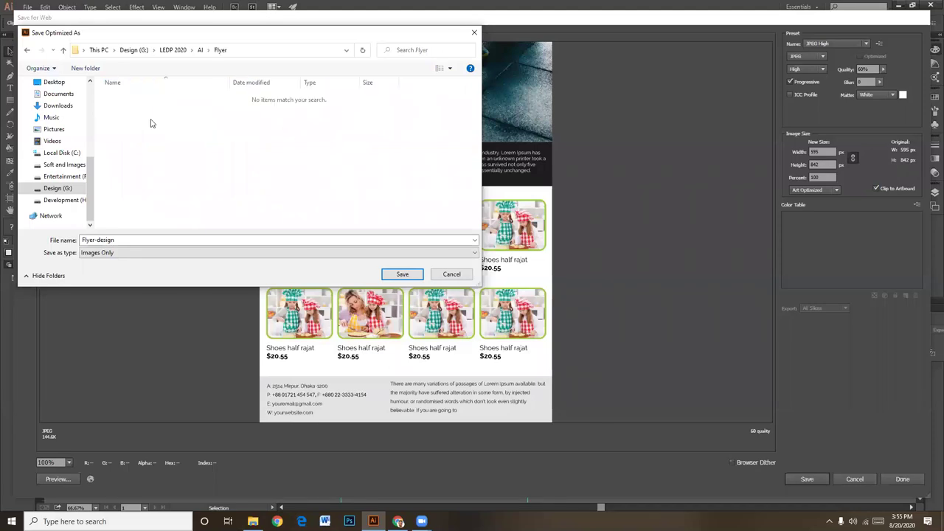
pyautogui.click(402, 273)
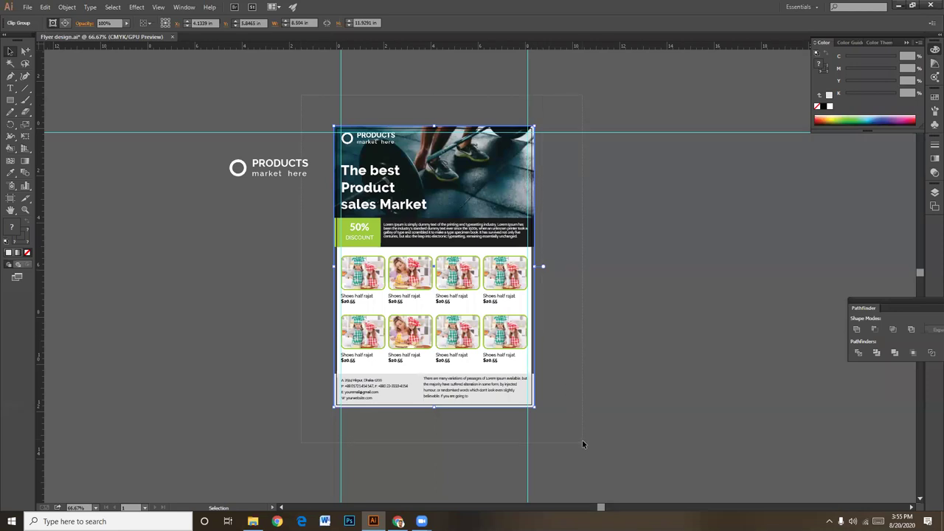
# - Zoom the flyer to 150% and release its clipping mask
pyautogui.moveTo(145, 89); pyautogui.dragTo(598, 415)
pyautogui.moveTo(327, 113); pyautogui.dragTo(590, 436)
pyautogui.click(363, 70)
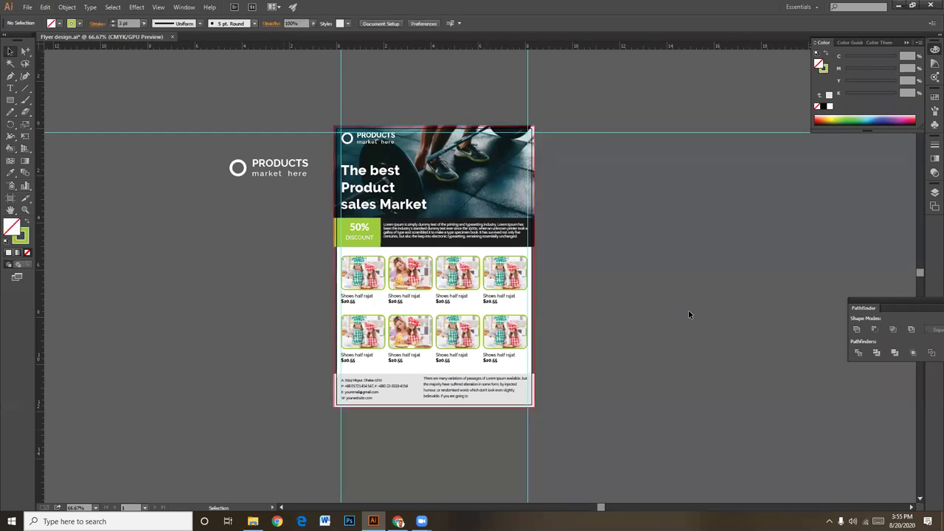
pyautogui.hotkey('ctrl', '+')
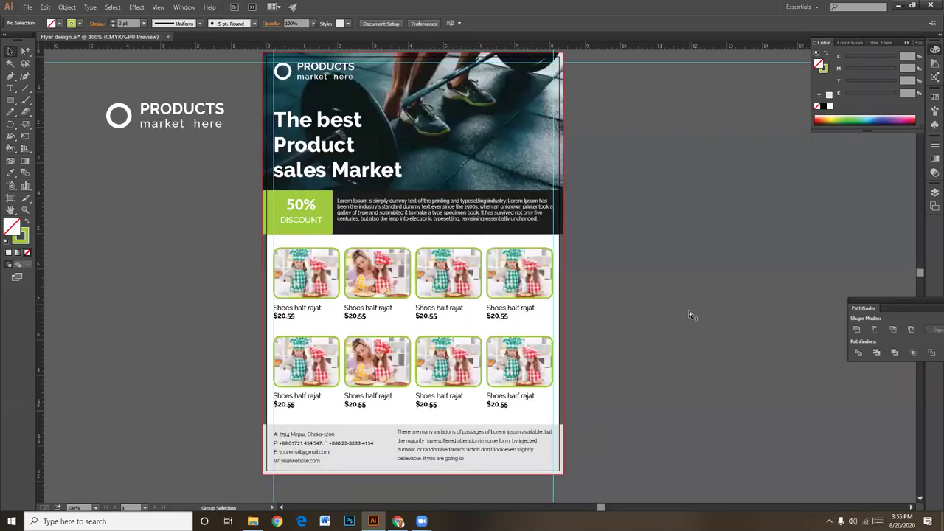
pyautogui.hotkey('ctrl', '+')
pyautogui.click(564, 115)
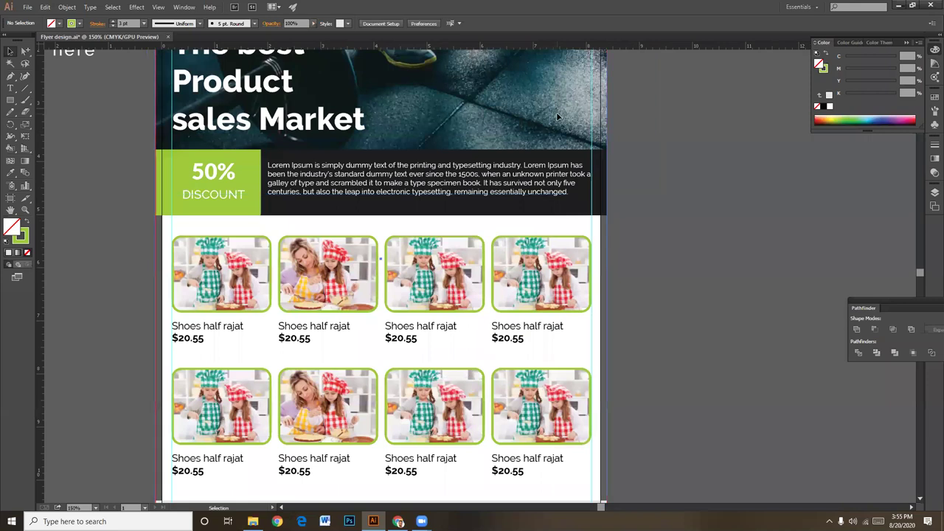
pyautogui.rightClick(564, 115)
pyautogui.click(649, 171)
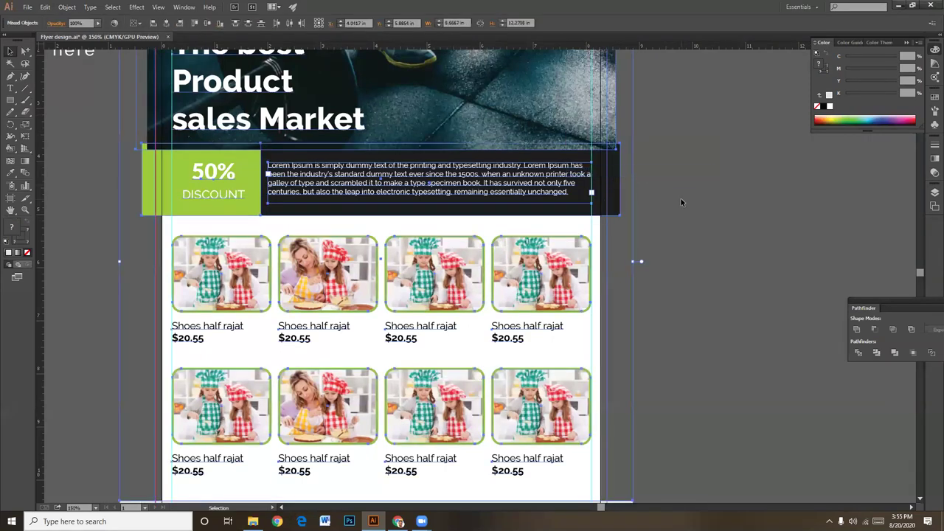
pyautogui.click(664, 196)
# - Increase the Lorem Ipsum paragraph's leading by two steps, then zoom out
pyautogui.click(552, 188)
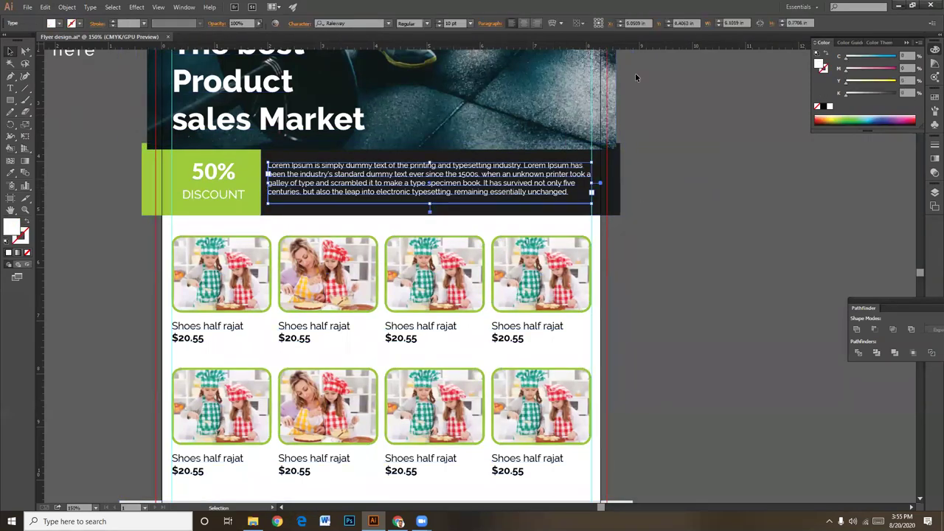
pyautogui.click(298, 23)
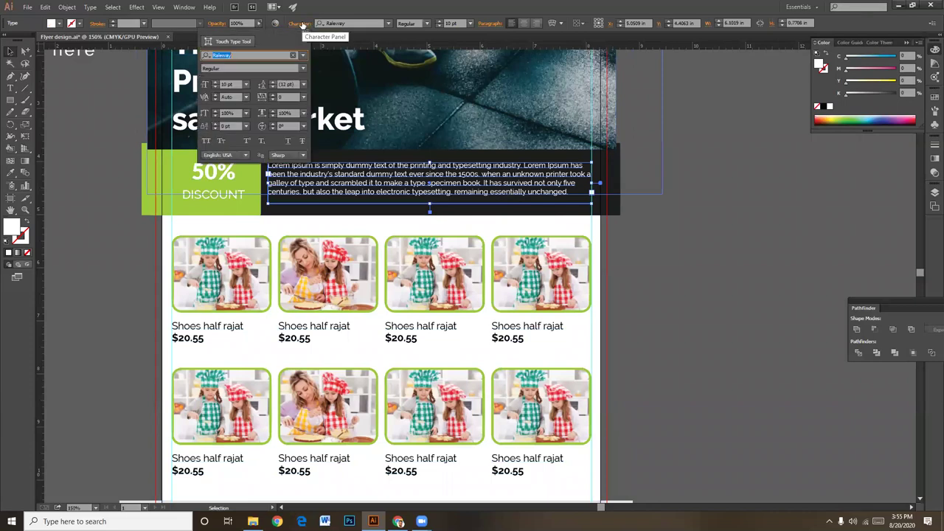
pyautogui.click(272, 82)
pyautogui.click(272, 81)
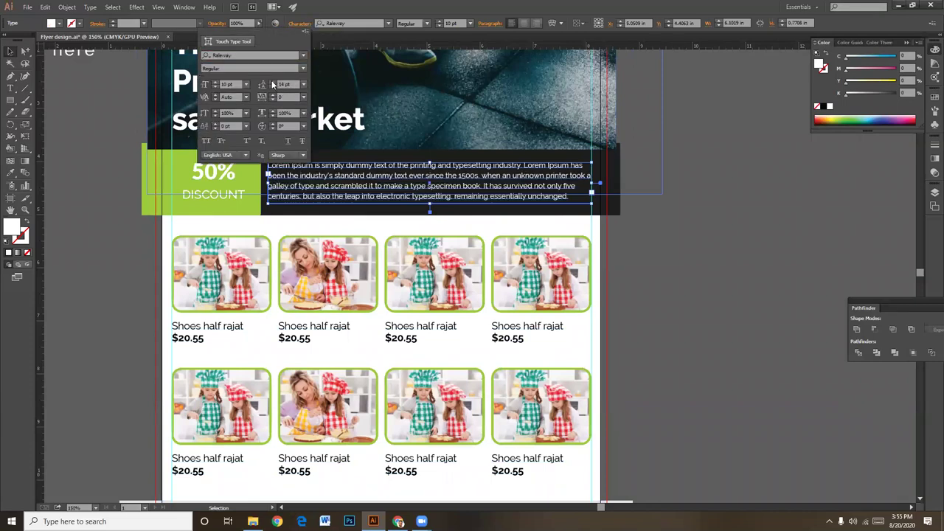
pyautogui.click(708, 206)
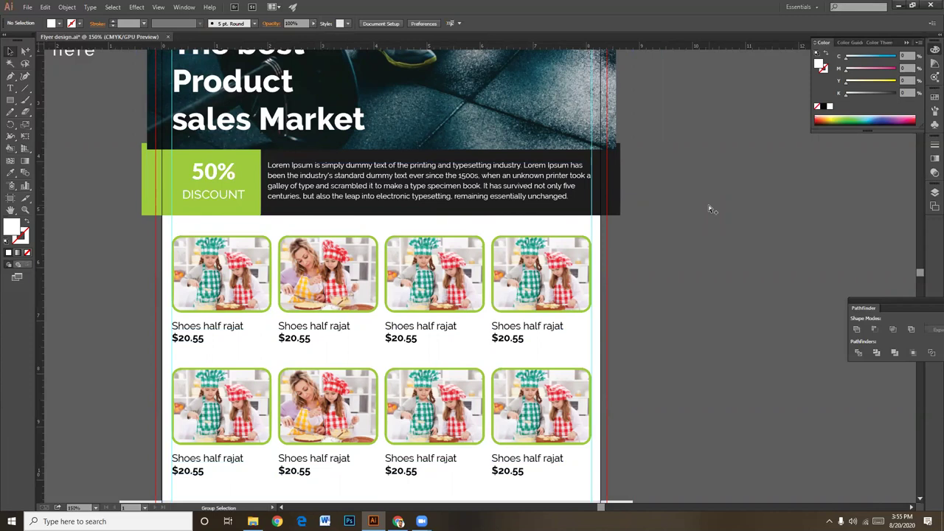
pyautogui.hotkey('ctrl', '-')
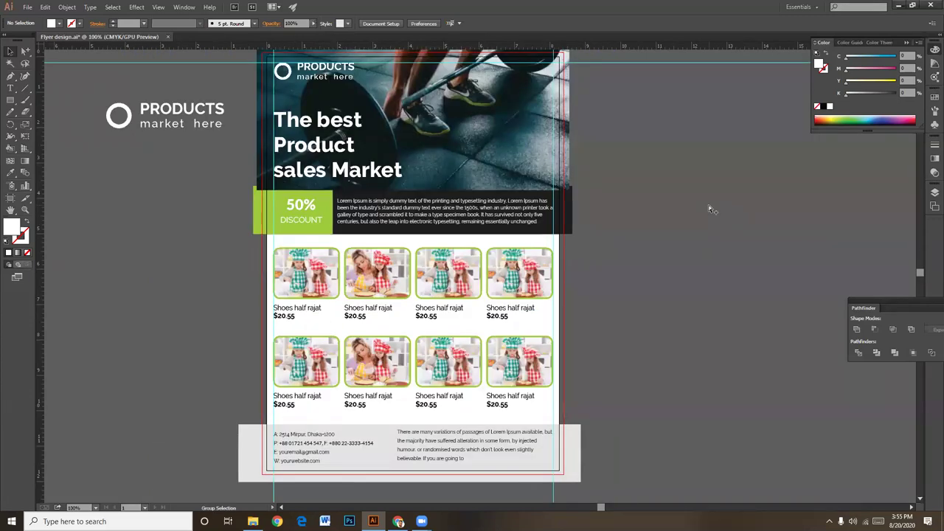
pyautogui.click(28, 6)
pyautogui.click(47, 97)
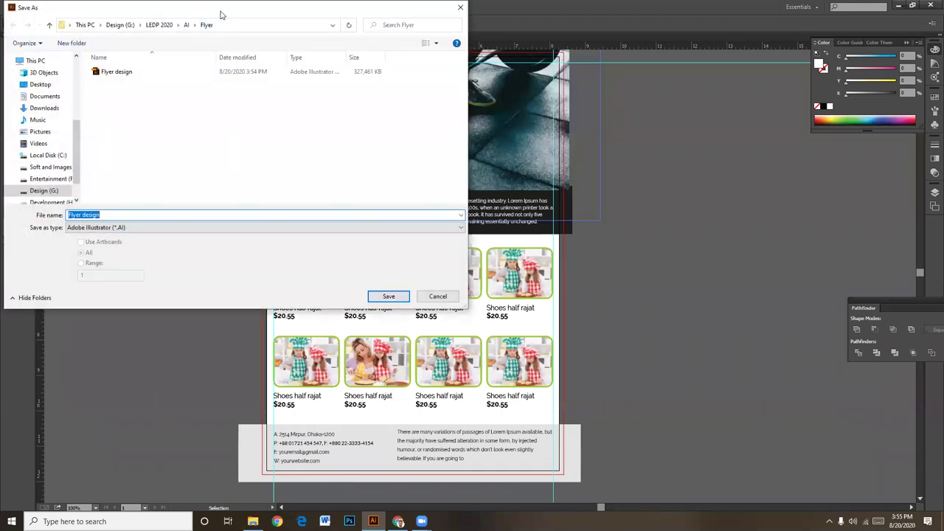
pyautogui.moveTo(219, 15); pyautogui.dragTo(627, 58)
pyautogui.click(570, 271)
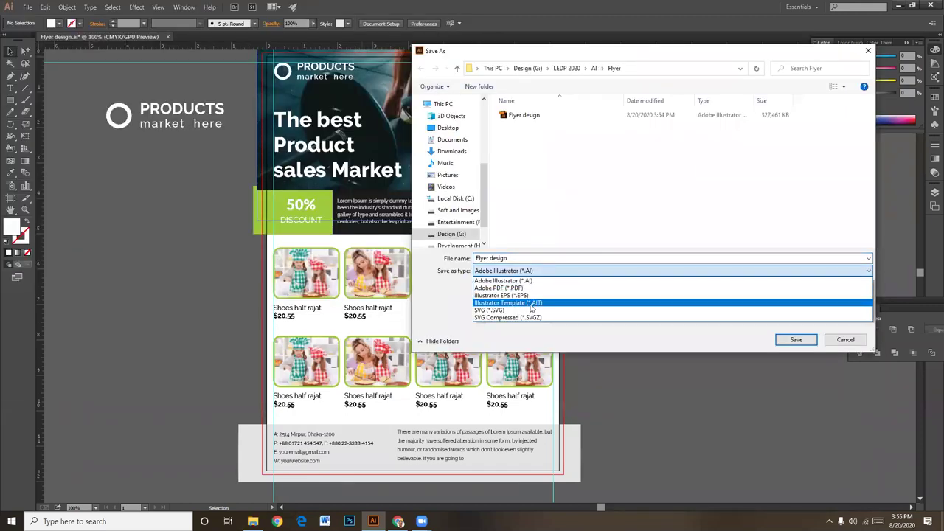
pyautogui.click(502, 287)
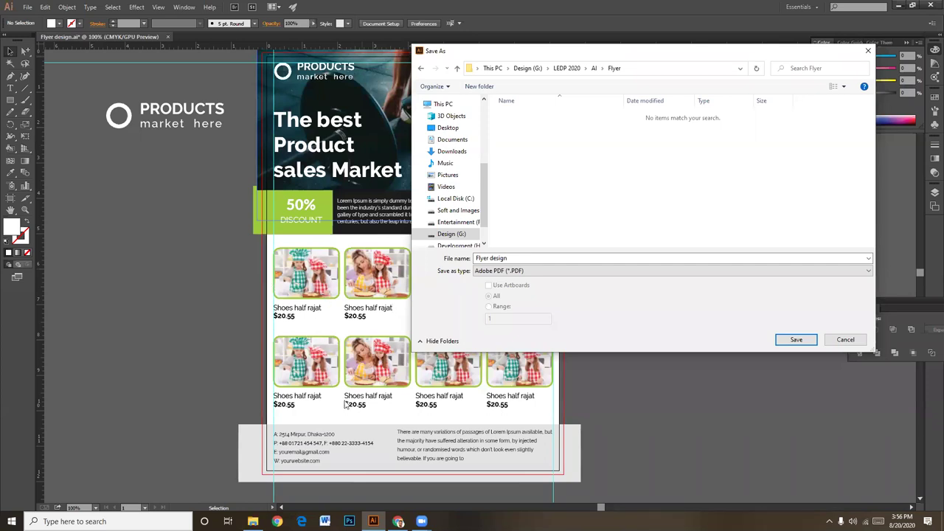
pyautogui.click(848, 339)
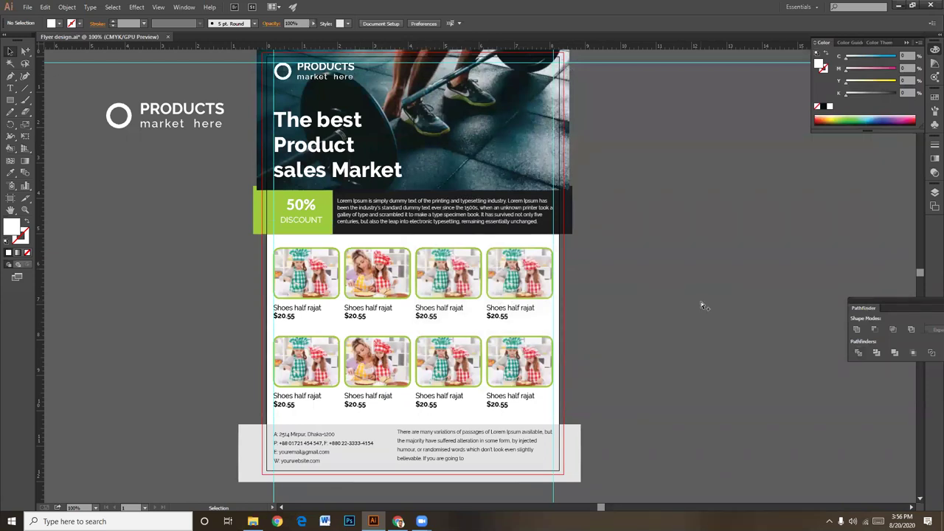
pyautogui.hotkey('ctrl', '-')
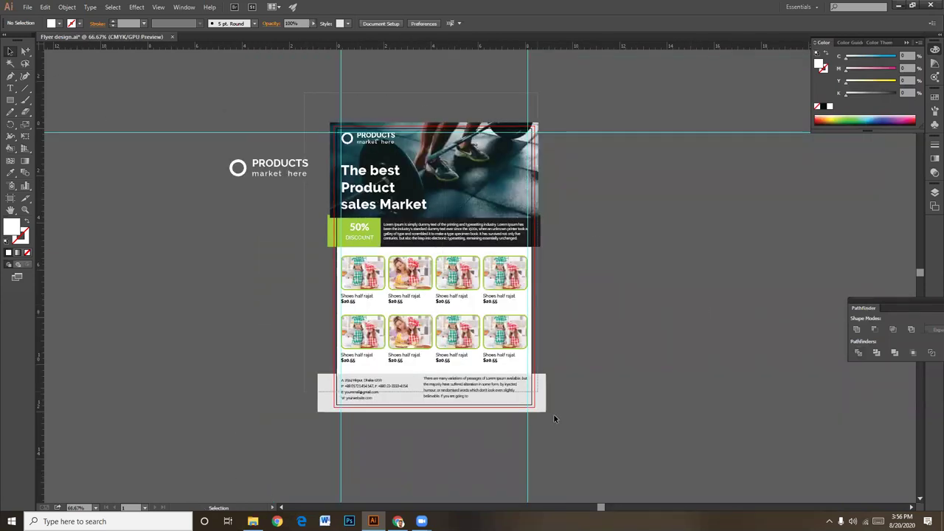
pyautogui.hotkey('ctrl', 'a')
pyautogui.click(76, 10)
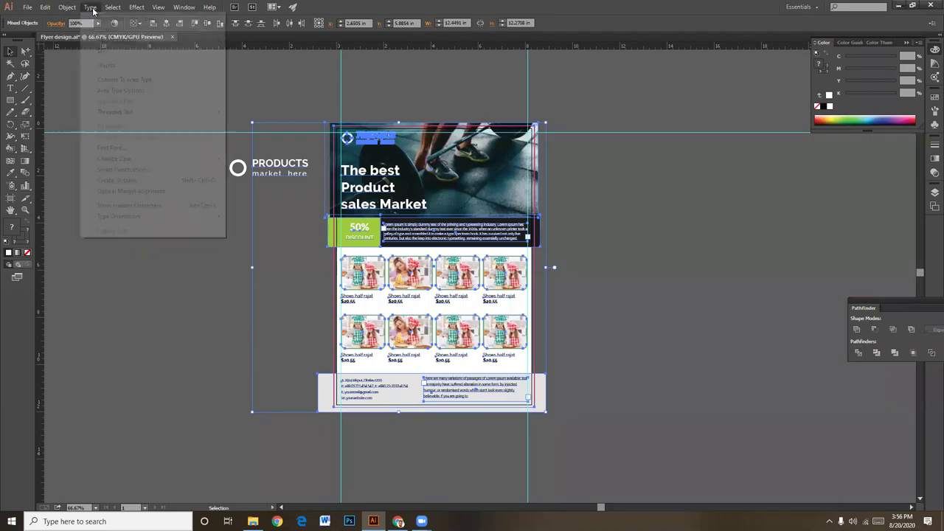
pyautogui.click(133, 181)
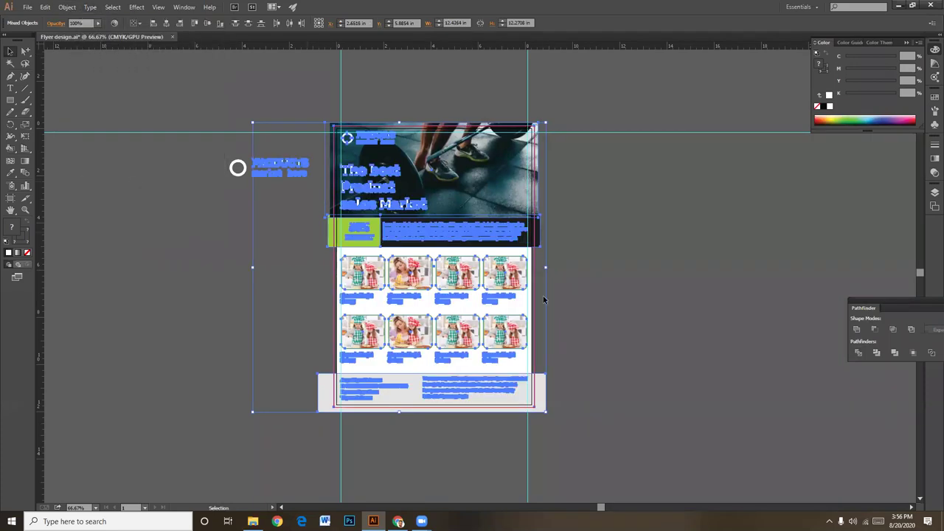
pyautogui.click(322, 97)
pyautogui.moveTo(602, 406); pyautogui.dragTo(607, 403)
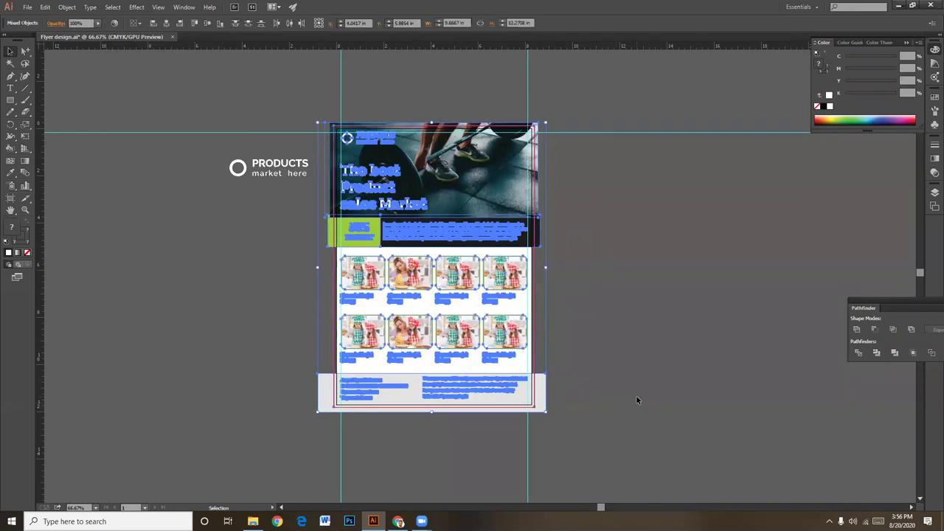
pyautogui.click(623, 362)
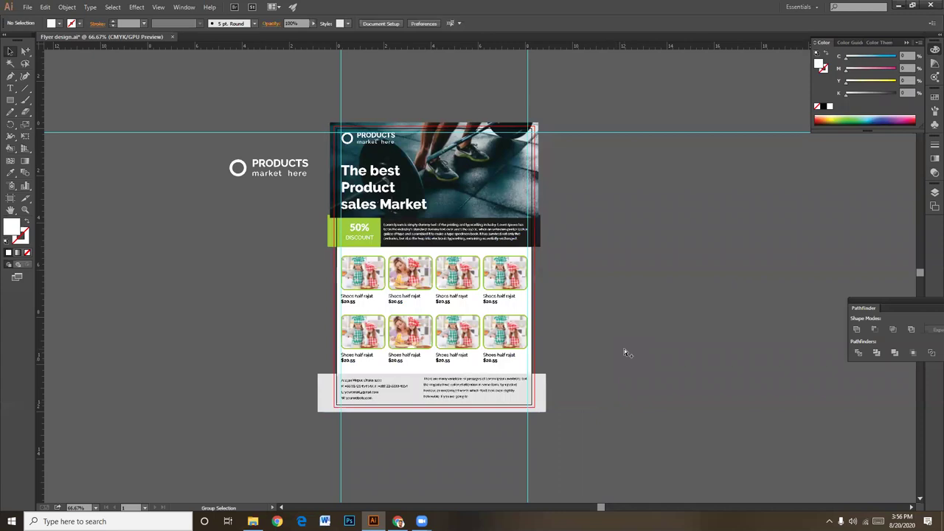
pyautogui.hotkey('ctrl', '1')
pyautogui.hotkey('ctrl', '+')
pyautogui.hotkey('ctrl', '+')
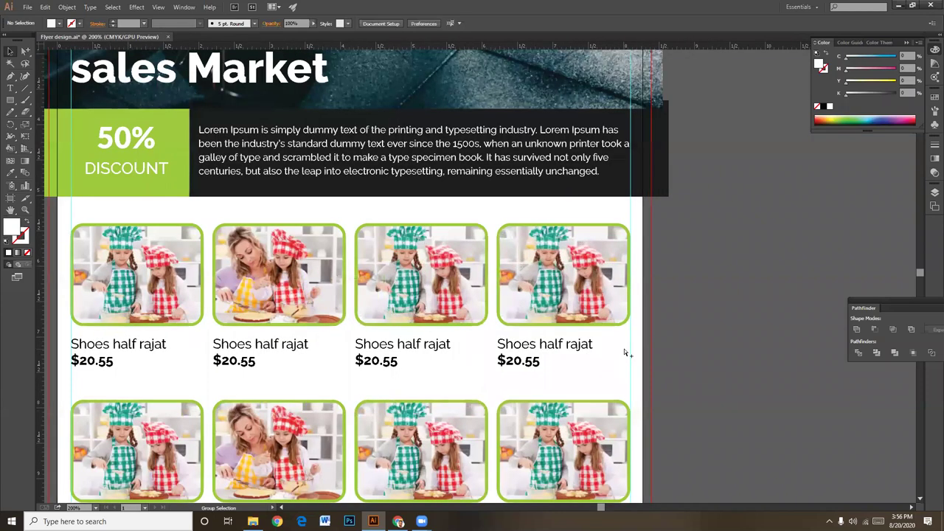
pyautogui.hotkey('ctrl', '+')
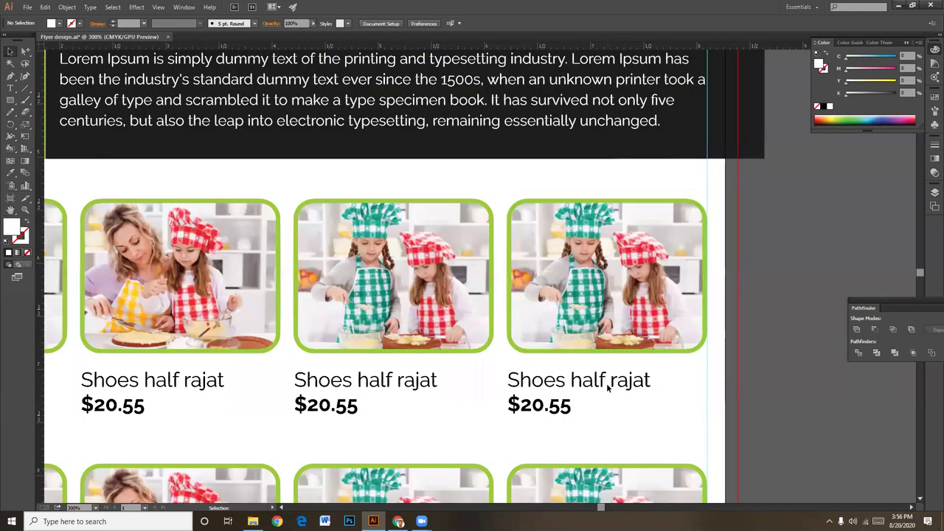
pyautogui.click(609, 386)
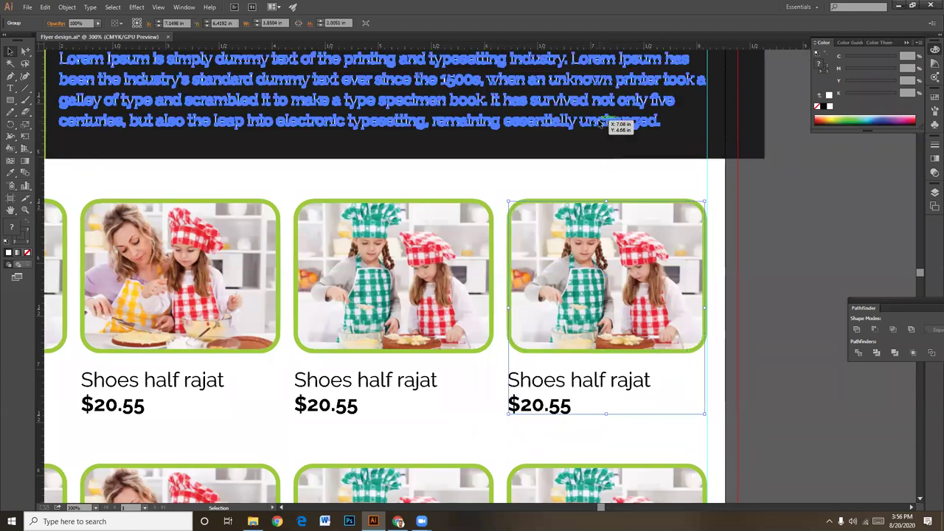
pyautogui.moveTo(132, 174)
pyautogui.mouseDown()
pyautogui.moveTo(286, 325)
pyautogui.moveTo(500, 367)
pyautogui.mouseUp()
pyautogui.moveTo(626, 513); pyautogui.dragTo(491, 330)
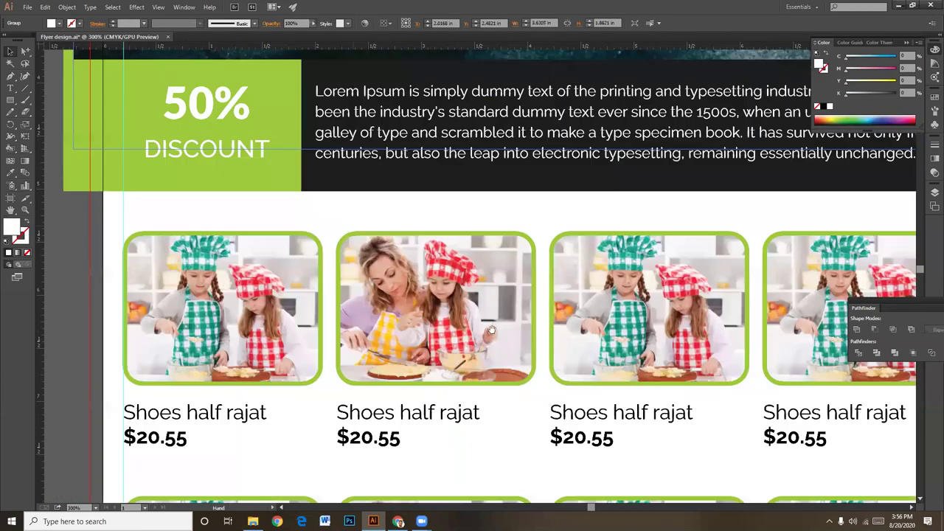
pyautogui.scroll(-5, 449, 179)
pyautogui.scroll(-1, 450, 179)
pyautogui.hotkey('ctrl', '-')
pyautogui.hotkey('ctrl', '-')
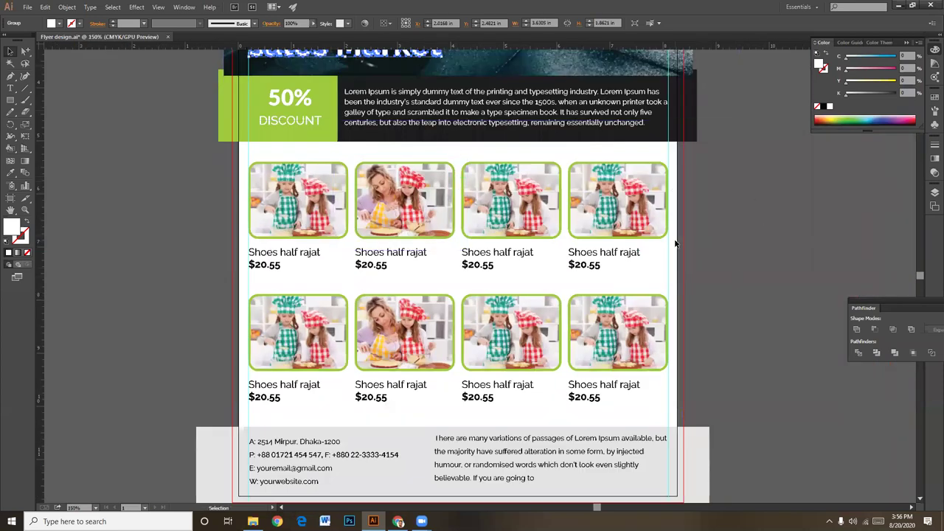
pyautogui.hotkey('ctrl', '+')
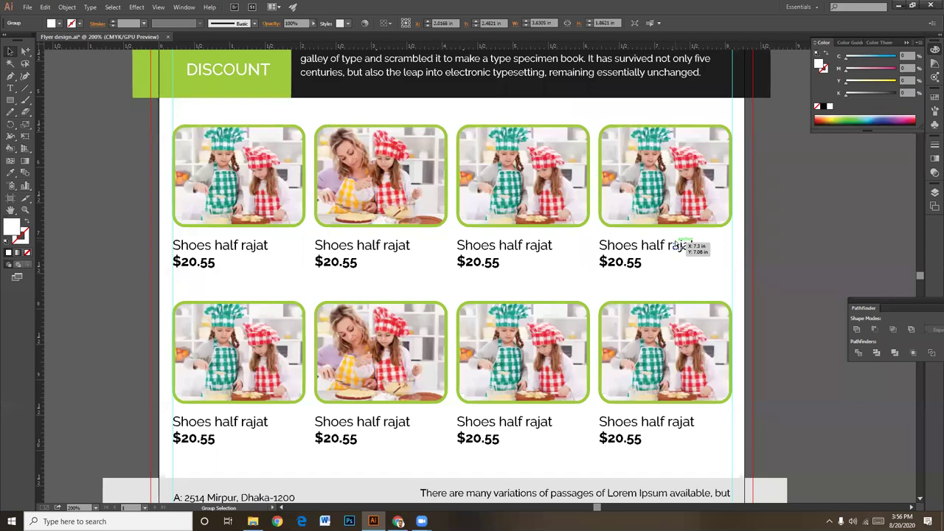
pyautogui.hotkey('ctrl', '+')
pyautogui.hotkey('ctrl', '-')
pyautogui.hotkey('ctrl', '-')
pyautogui.hotkey('ctrl', '-')
pyautogui.hotkey('ctrl', '-')
pyautogui.click(614, 238)
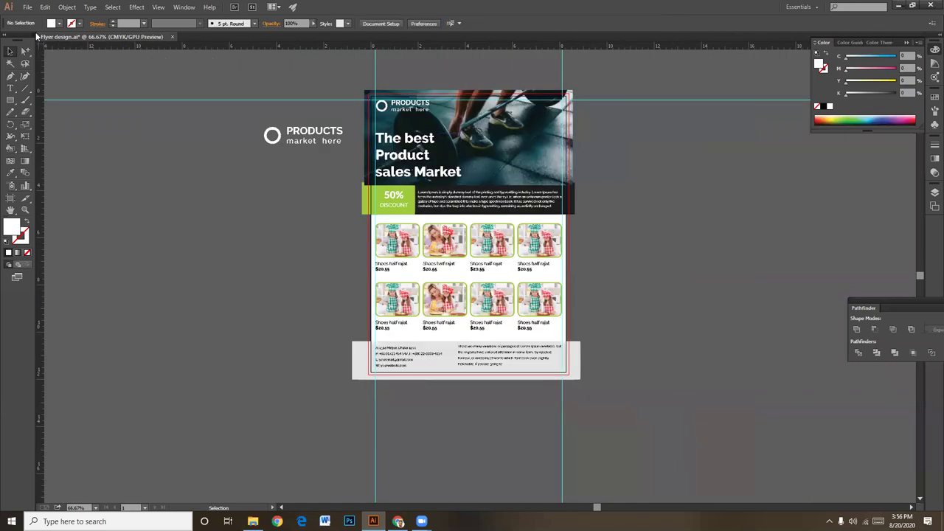
pyautogui.click(26, 6)
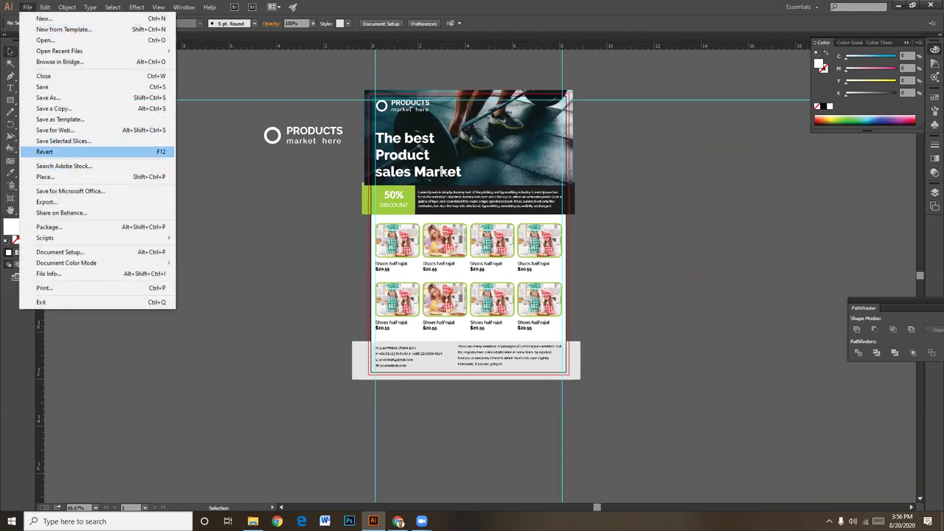
pyautogui.click(443, 214)
pyautogui.hotkey('ctrl', 'a')
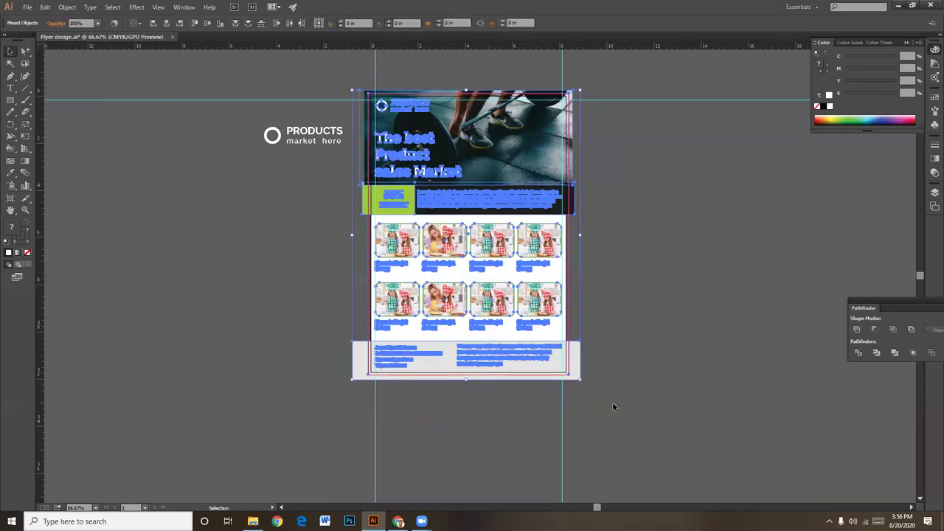
pyautogui.click(670, 380)
pyautogui.click(516, 363)
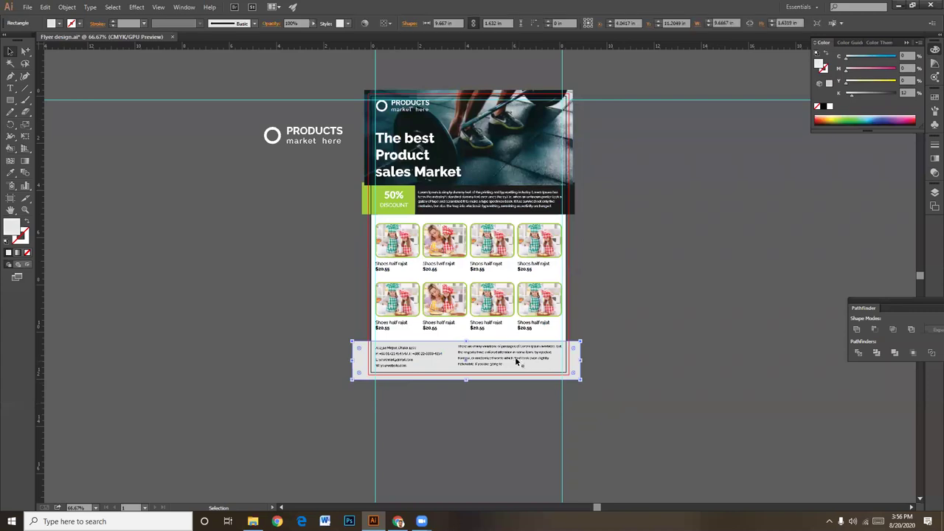
pyautogui.click(516, 361)
pyautogui.click(378, 329)
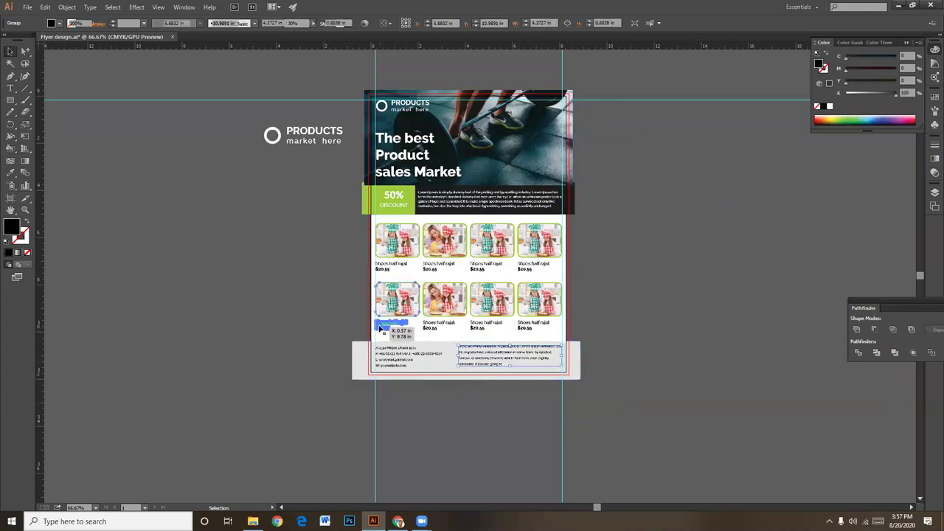
pyautogui.click(432, 326)
pyautogui.click(487, 326)
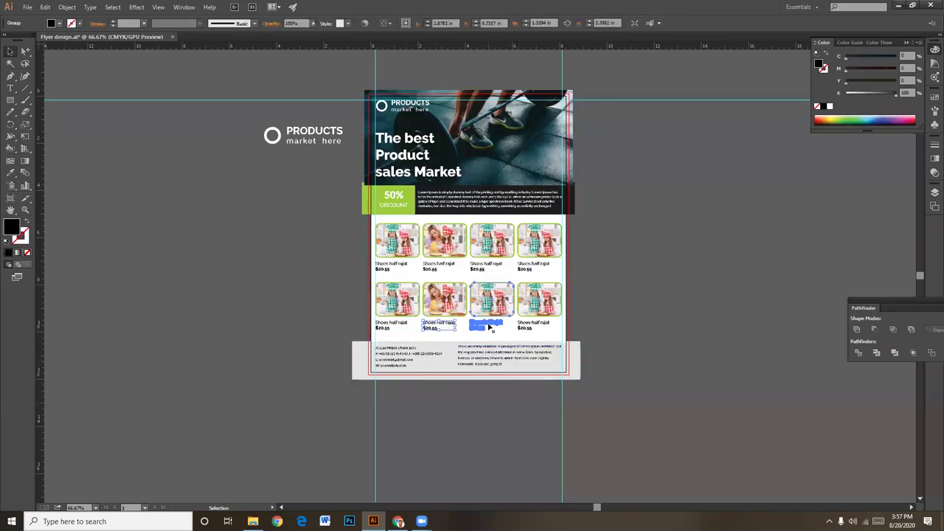
pyautogui.click(522, 329)
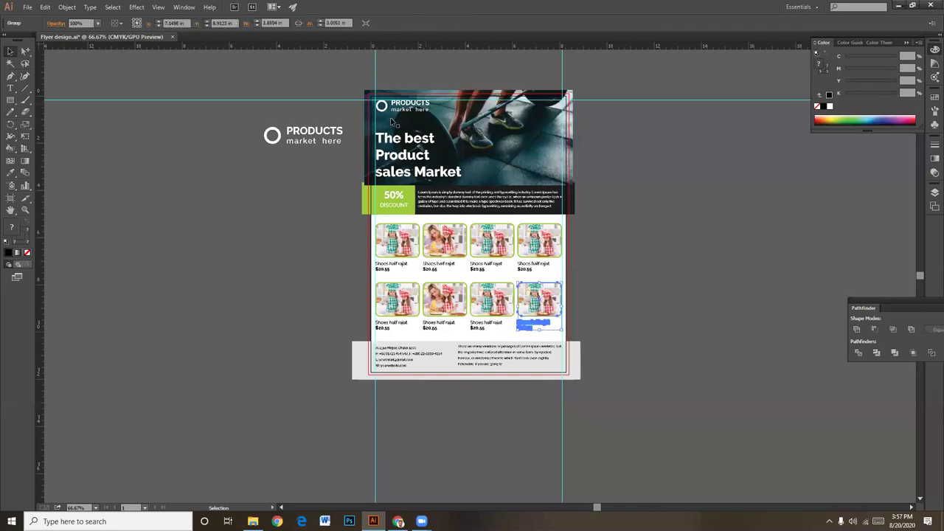
pyautogui.click(490, 208)
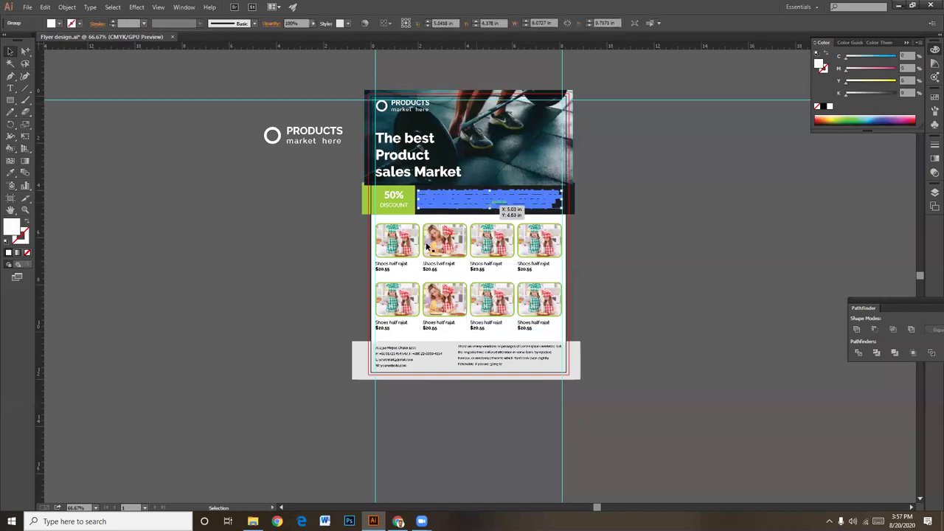
pyautogui.click(384, 270)
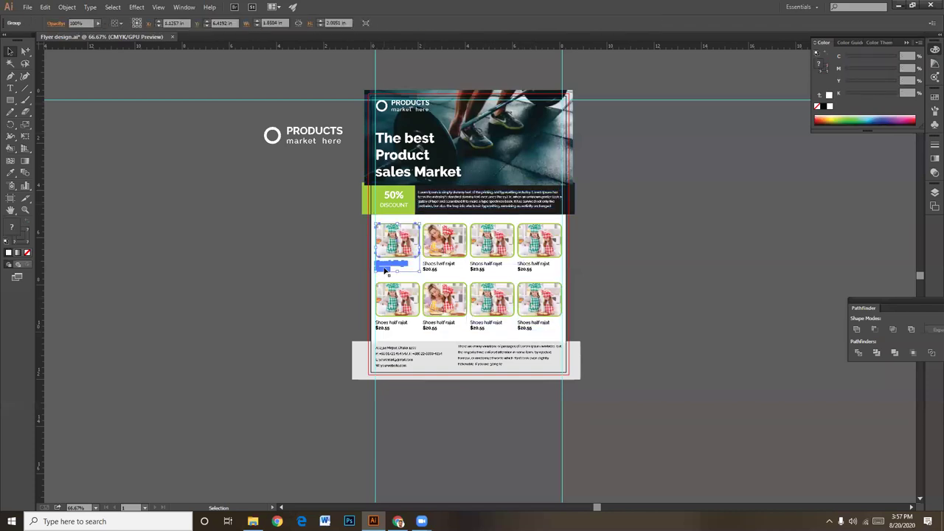
pyautogui.click(429, 266)
pyautogui.click(639, 283)
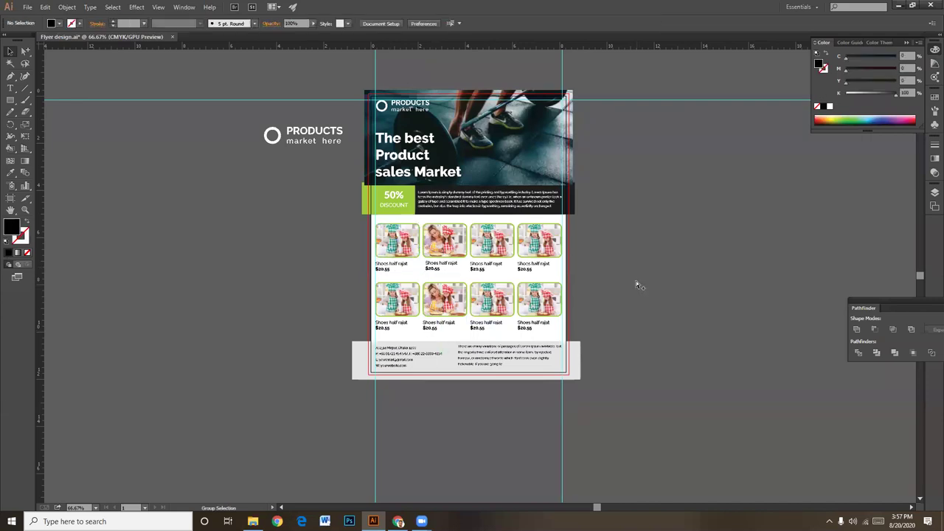
pyautogui.click(486, 271)
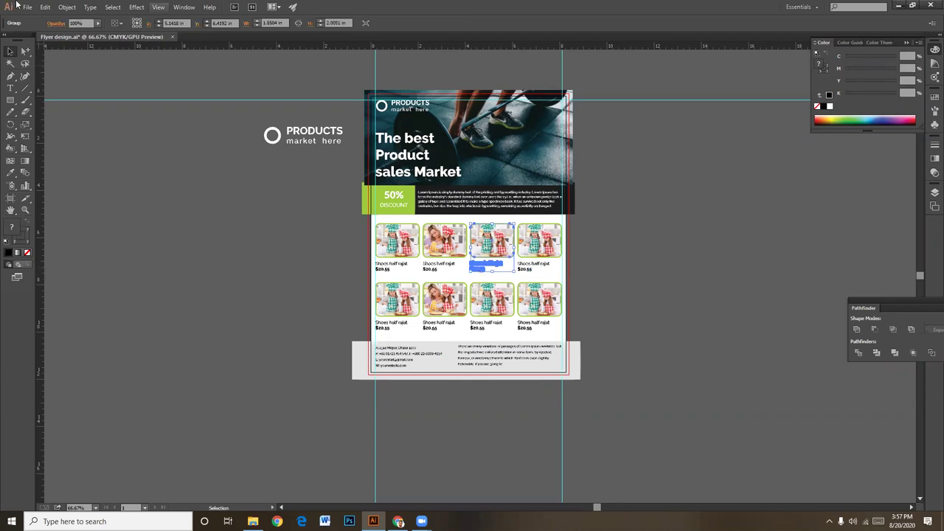
# - Save the flyer as an Adobe PDF named Flyer design
pyautogui.click(27, 7)
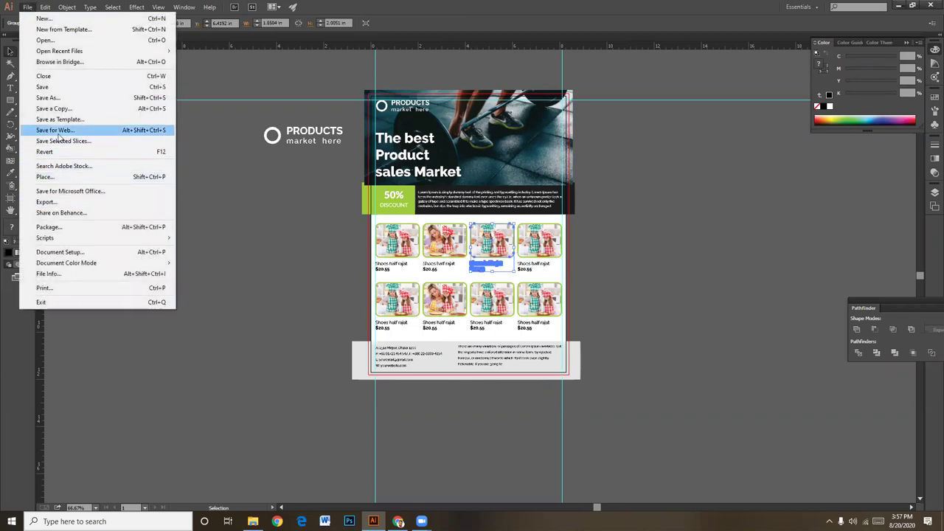
pyautogui.click(49, 97)
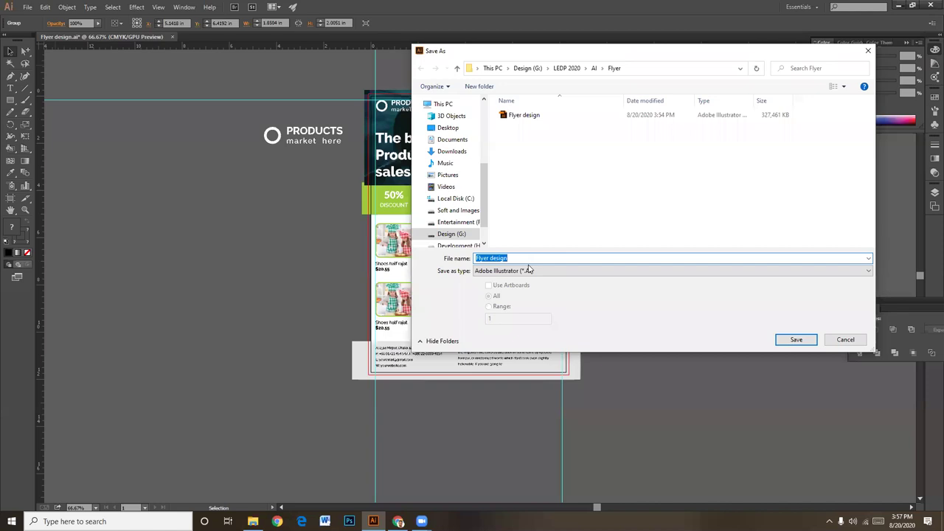
pyautogui.click(528, 270)
pyautogui.click(528, 289)
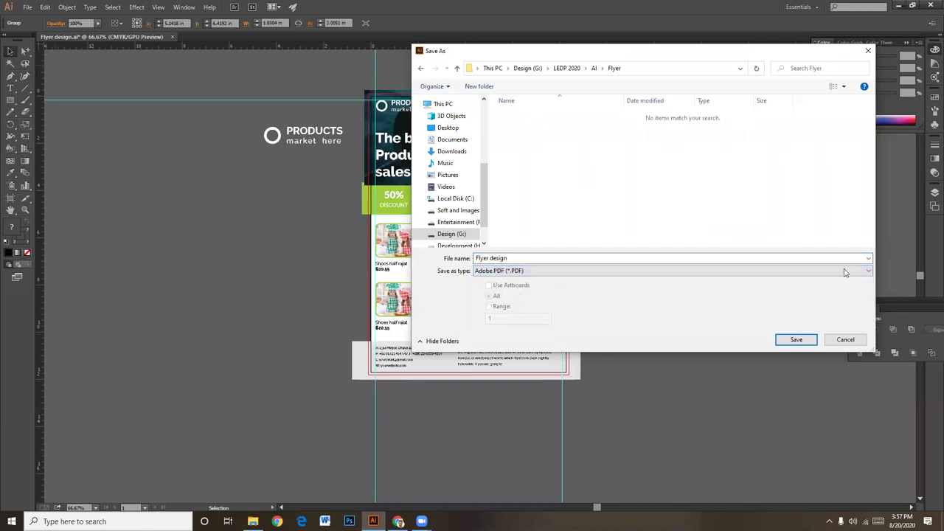
pyautogui.click(812, 338)
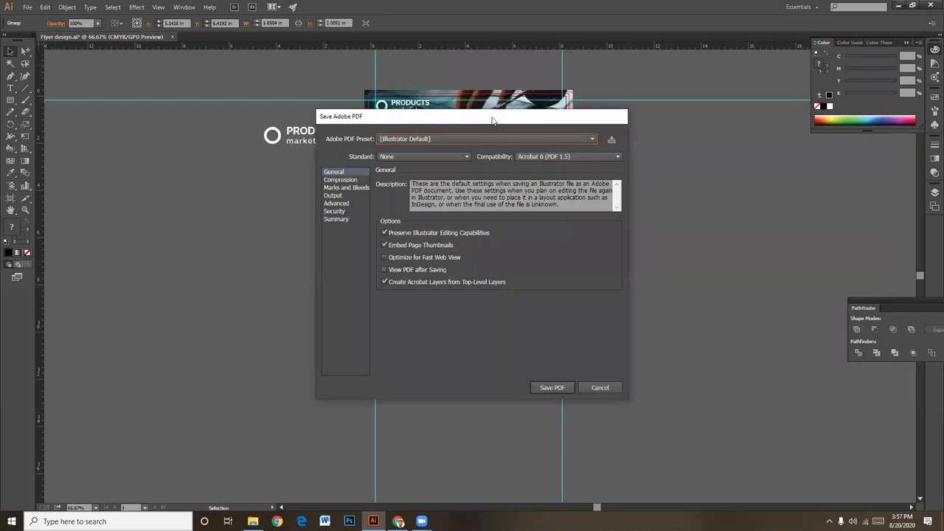
# - Choose the [High Quality Print] PDF preset and save the PDF
pyautogui.moveTo(492, 121); pyautogui.dragTo(658, 102)
pyautogui.click(611, 119)
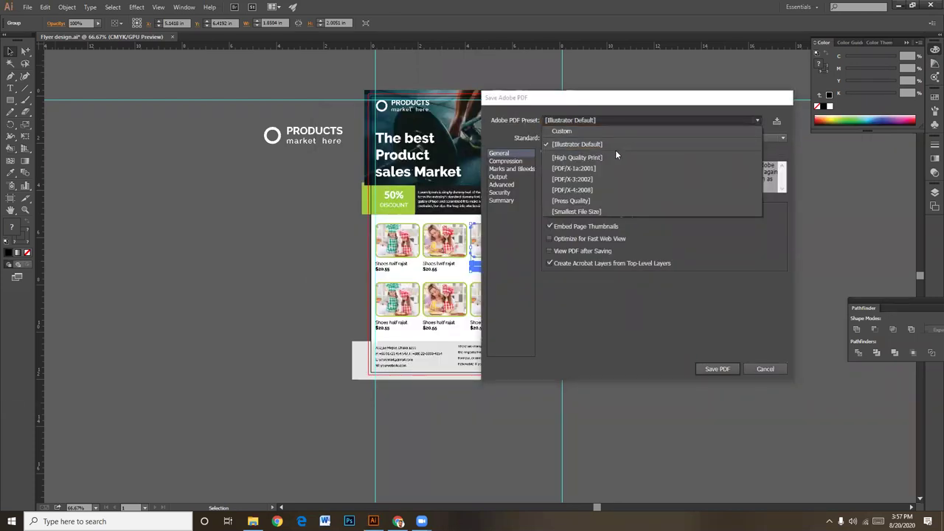
pyautogui.click(594, 158)
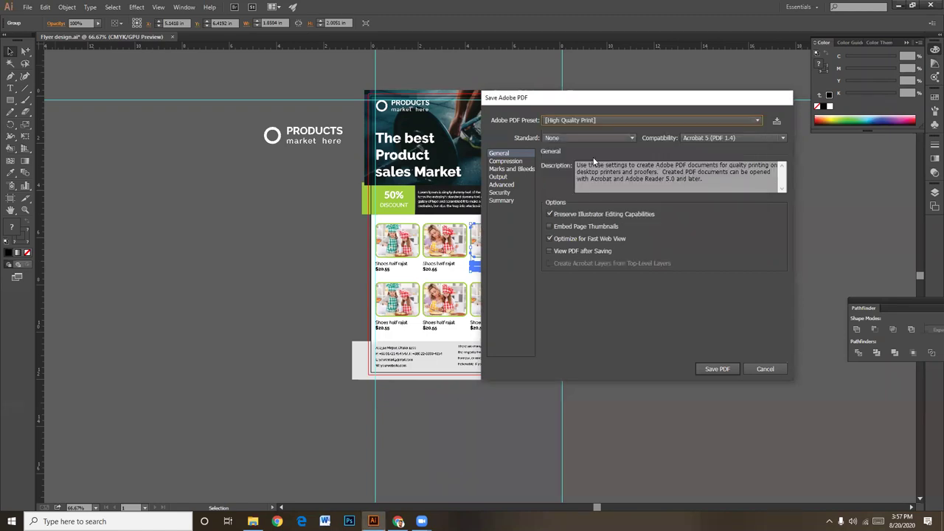
pyautogui.click(591, 118)
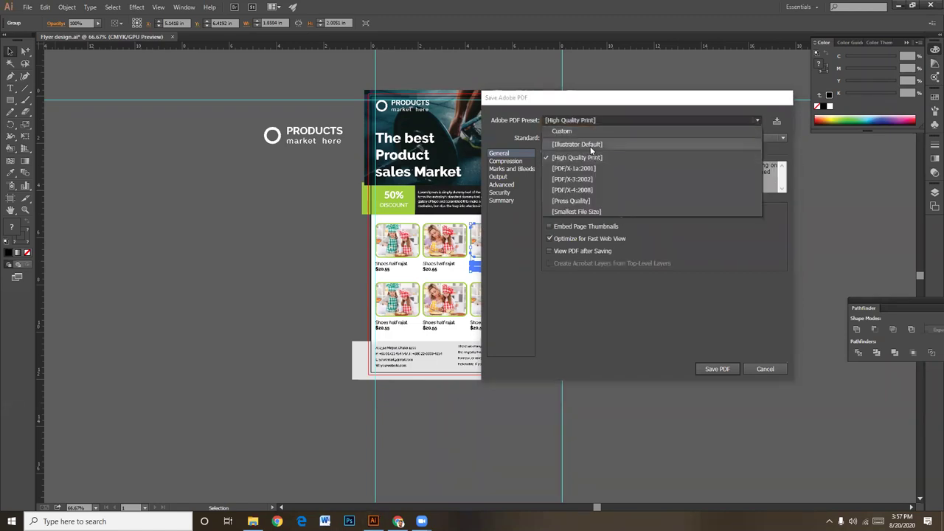
pyautogui.click(590, 145)
pyautogui.click(586, 121)
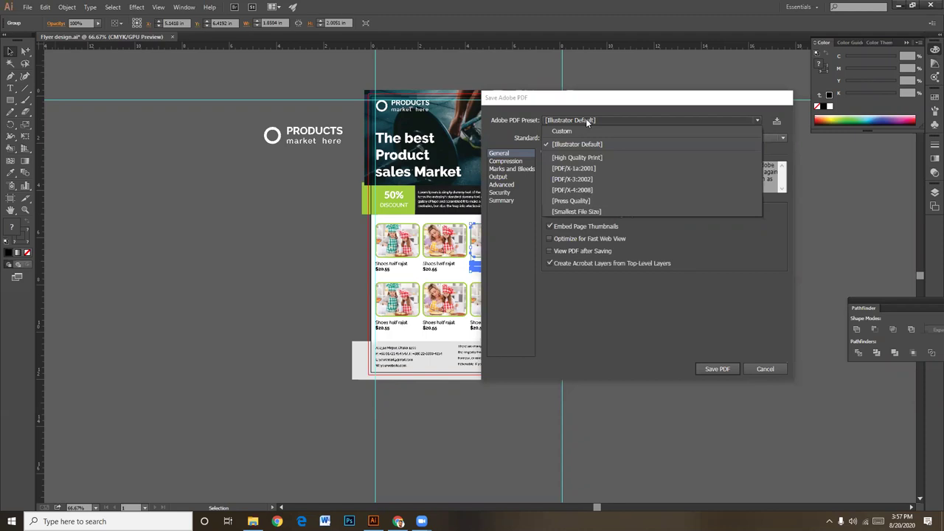
pyautogui.click(591, 157)
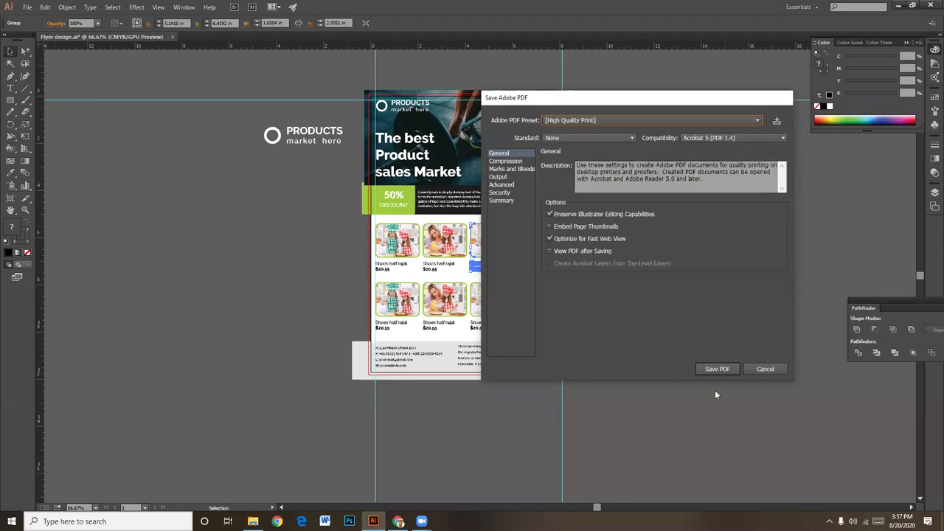
pyautogui.click(716, 369)
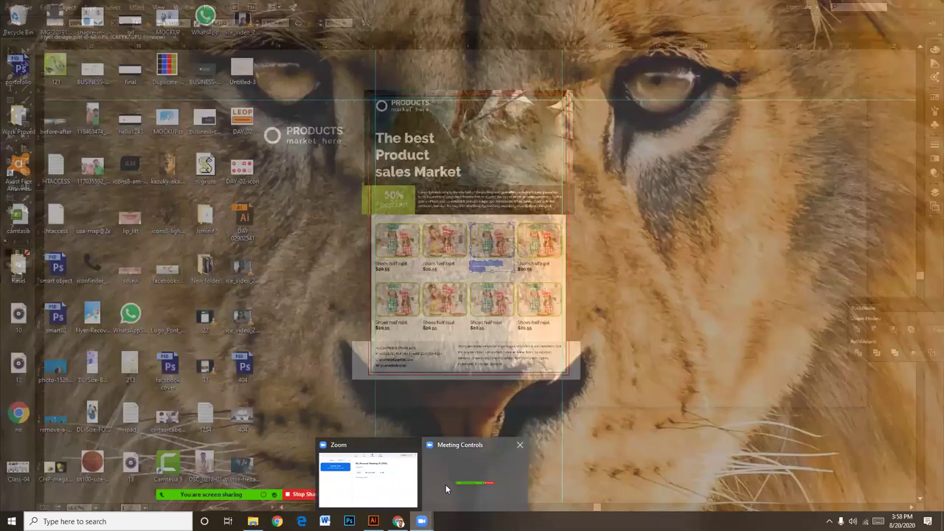
# - Confirm saving Flyer design.pdf and switch to File Explorer
pyautogui.click(446, 484)
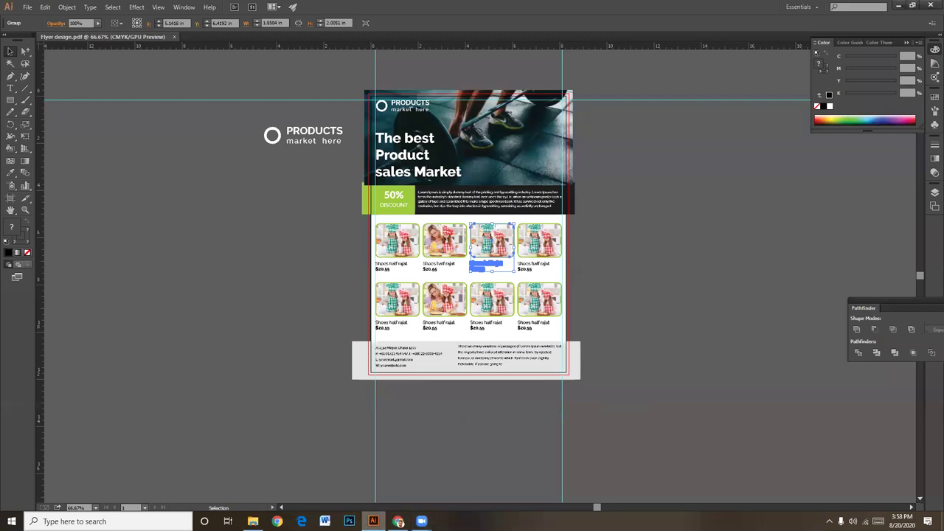
pyautogui.click(897, 5)
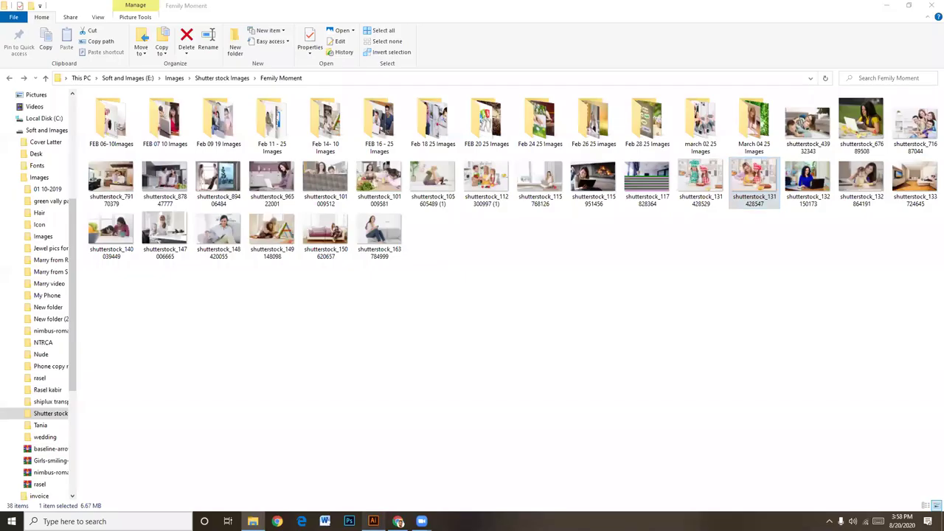
# - Open Flyer design.pdf from Quick access recent files in File Explorer
pyautogui.hotkey('alt', 'Tab')
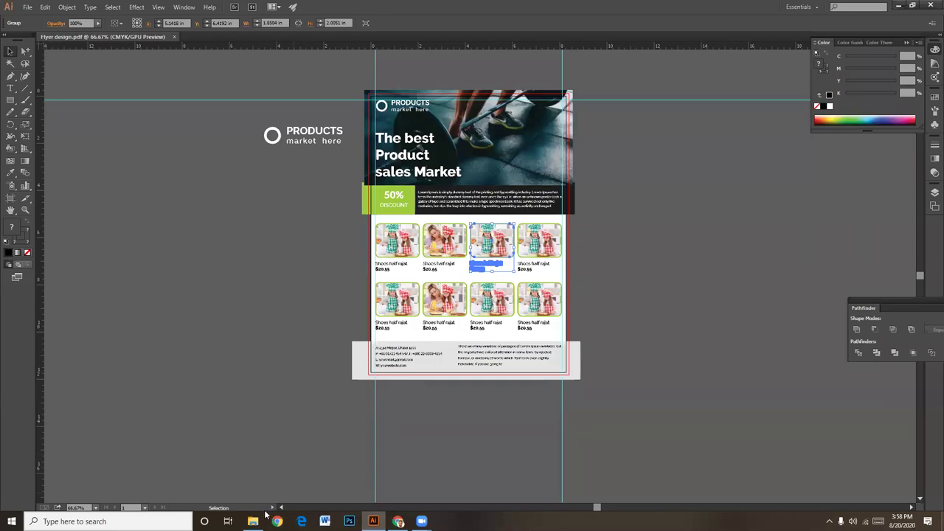
pyautogui.click(253, 521)
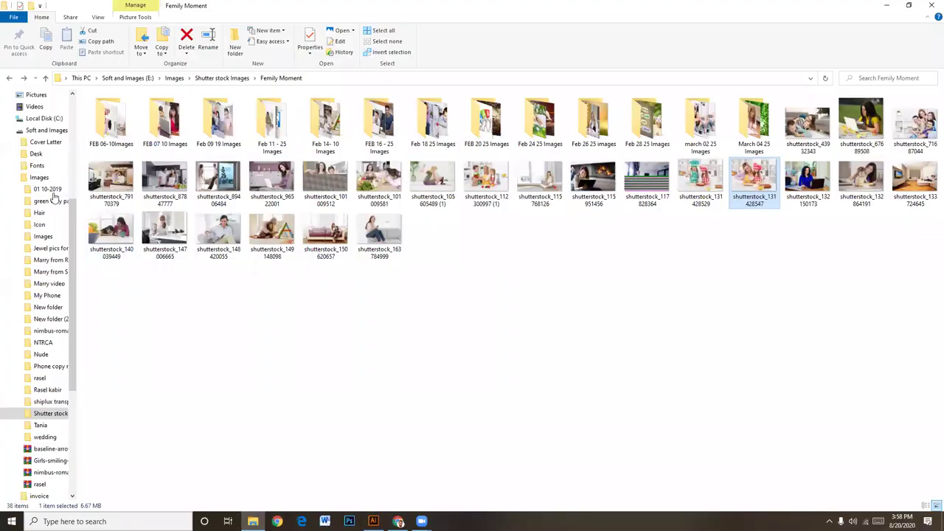
pyautogui.scroll(2, 67, 192)
pyautogui.scroll(2, 74, 199)
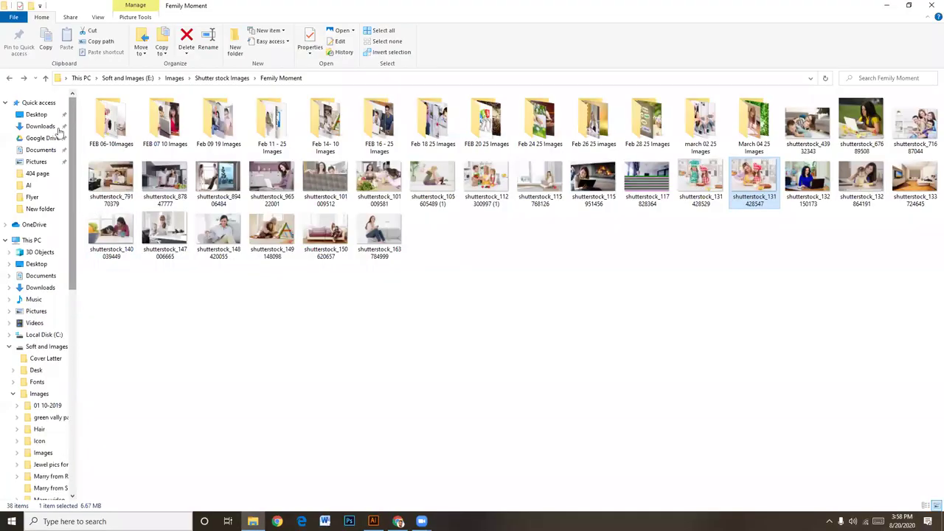
pyautogui.click(38, 103)
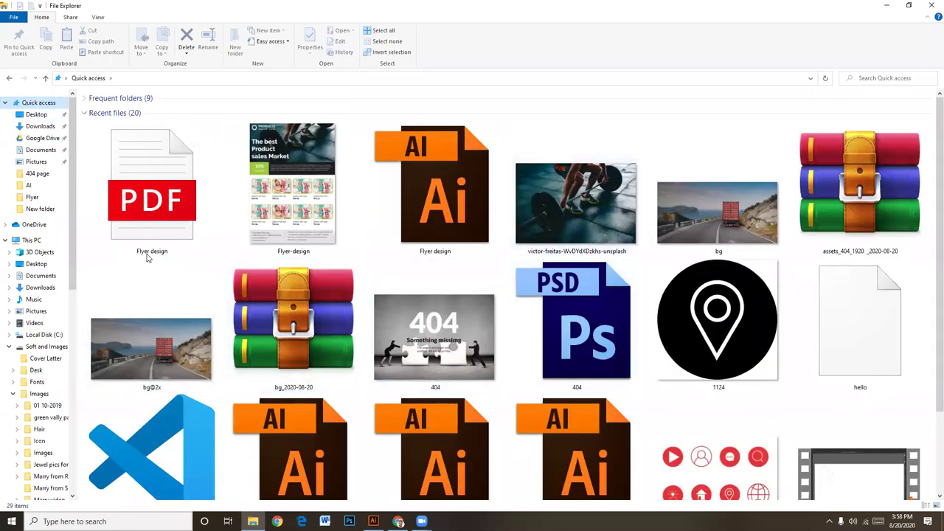
pyautogui.click(157, 202)
pyautogui.doubleClick(156, 203)
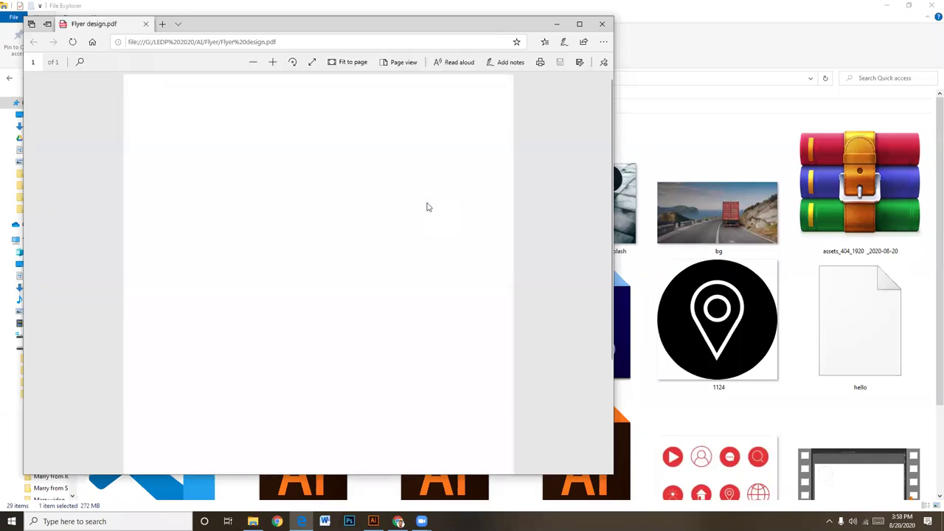
# - Maximize the Edge window and scroll through the flyer PDF
pyautogui.click(578, 23)
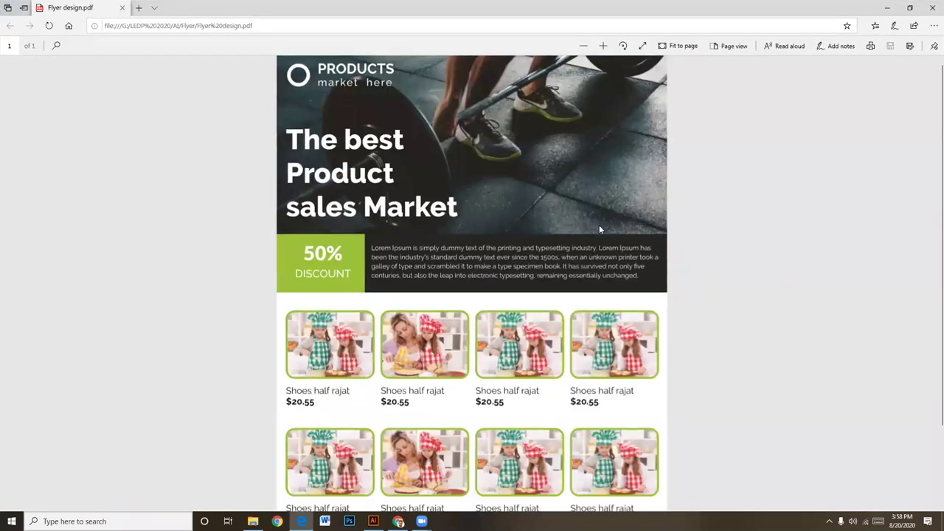
pyautogui.scroll(-2, 599, 229)
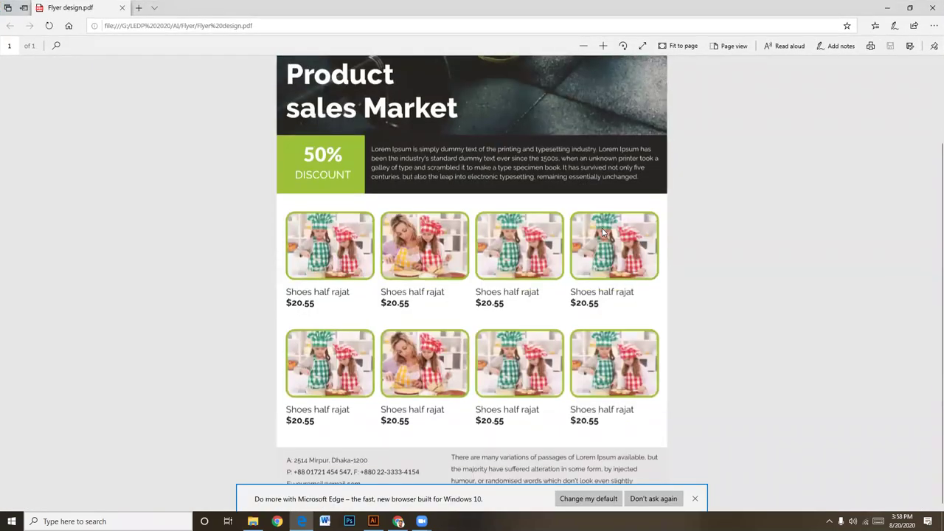
pyautogui.scroll(2, 602, 231)
pyautogui.scroll(-2, 602, 231)
# - Dismiss the default-browser notification, review the whole flyer, then launch Photoshop
pyautogui.click(695, 499)
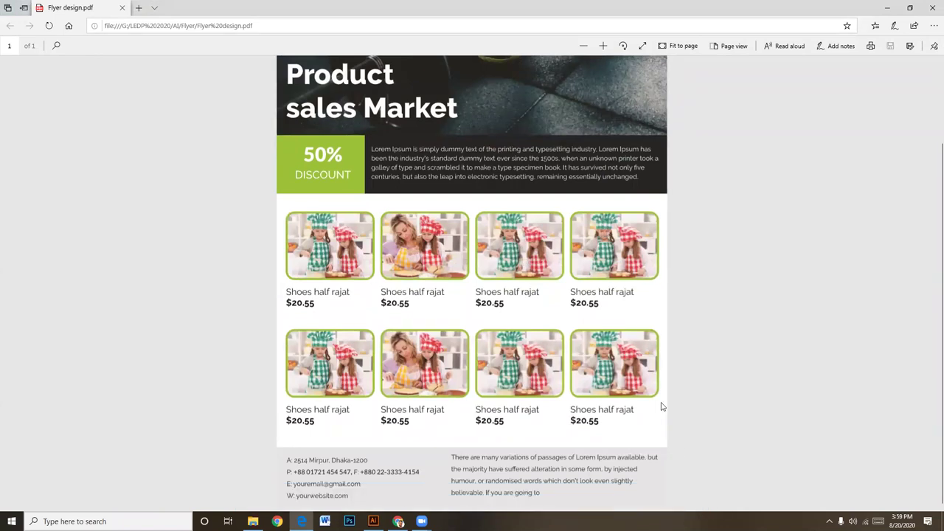
pyautogui.scroll(2, 554, 325)
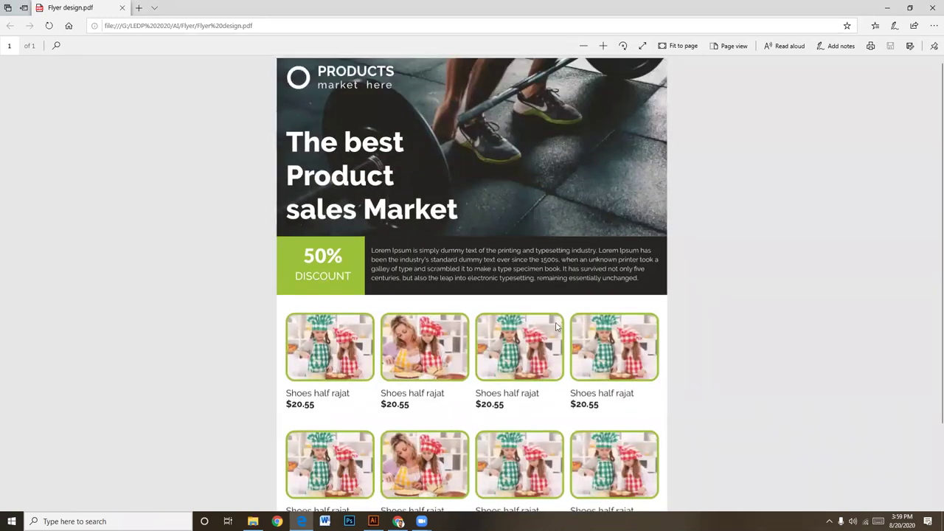
pyautogui.scroll(-1, 585, 267)
pyautogui.scroll(-1, 585, 268)
pyautogui.scroll(1, 587, 277)
pyautogui.scroll(-1, 587, 277)
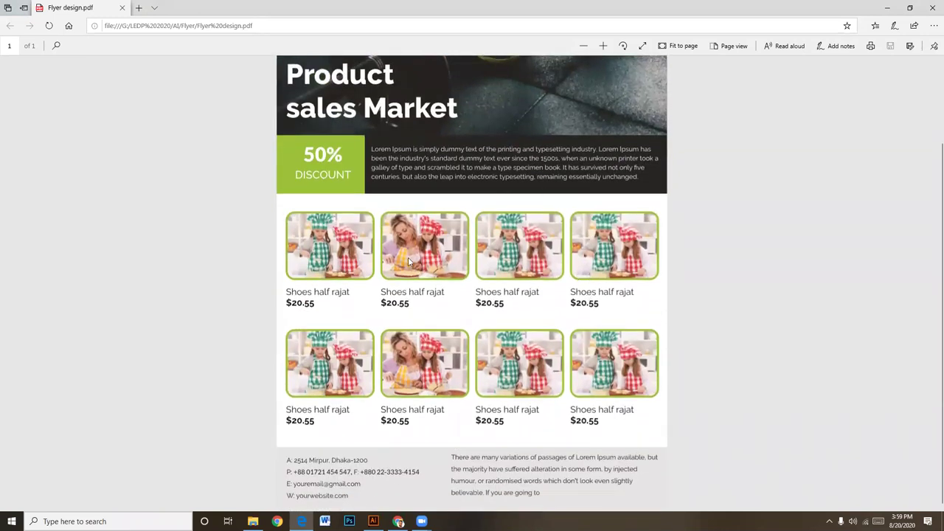
pyautogui.scroll(1, 487, 322)
pyautogui.scroll(-1, 486, 322)
pyautogui.scroll(2, 487, 317)
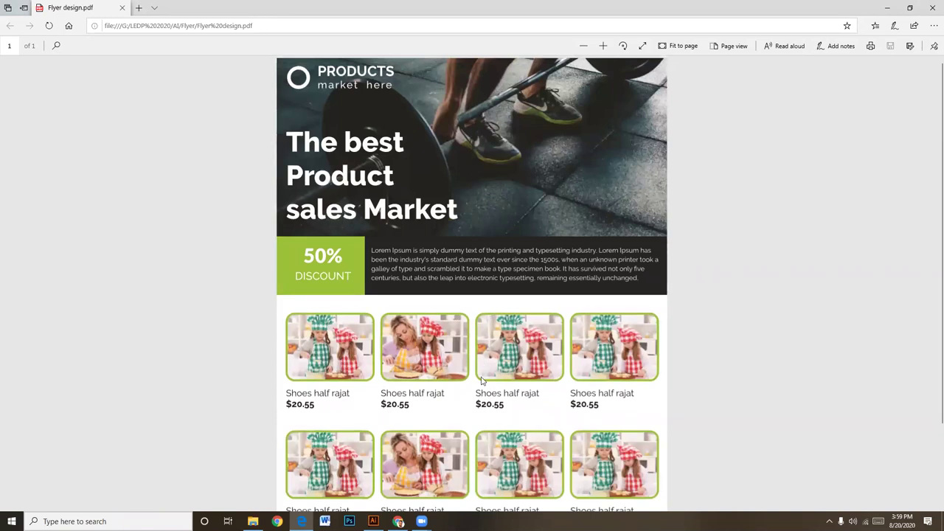
pyautogui.click(350, 520)
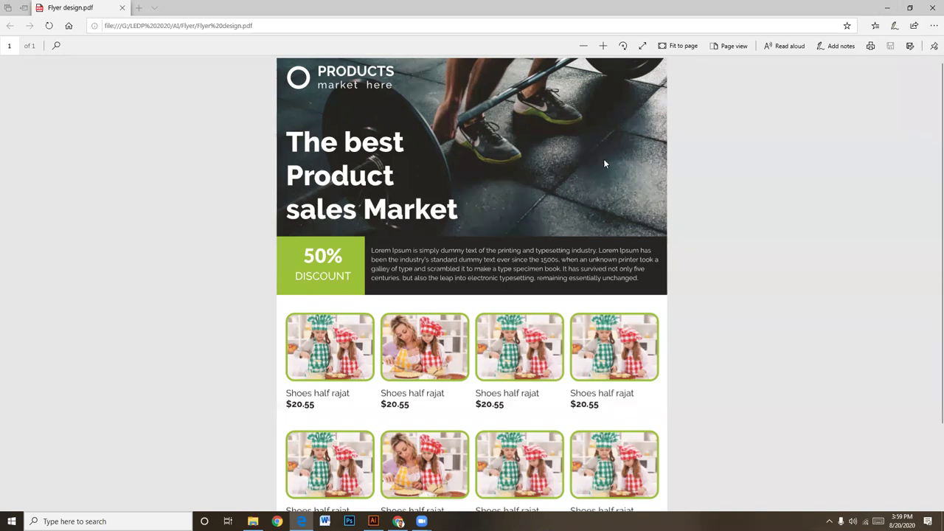
pyautogui.scroll(-2, 604, 230)
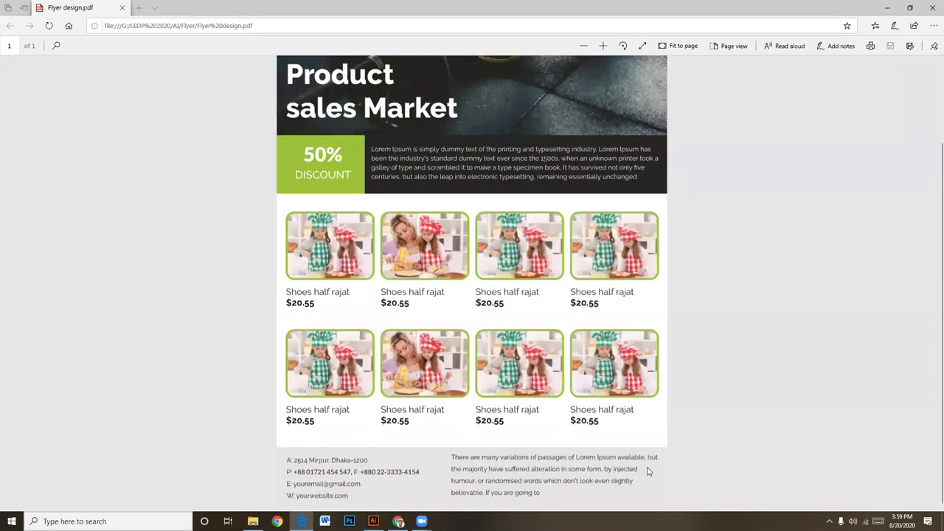